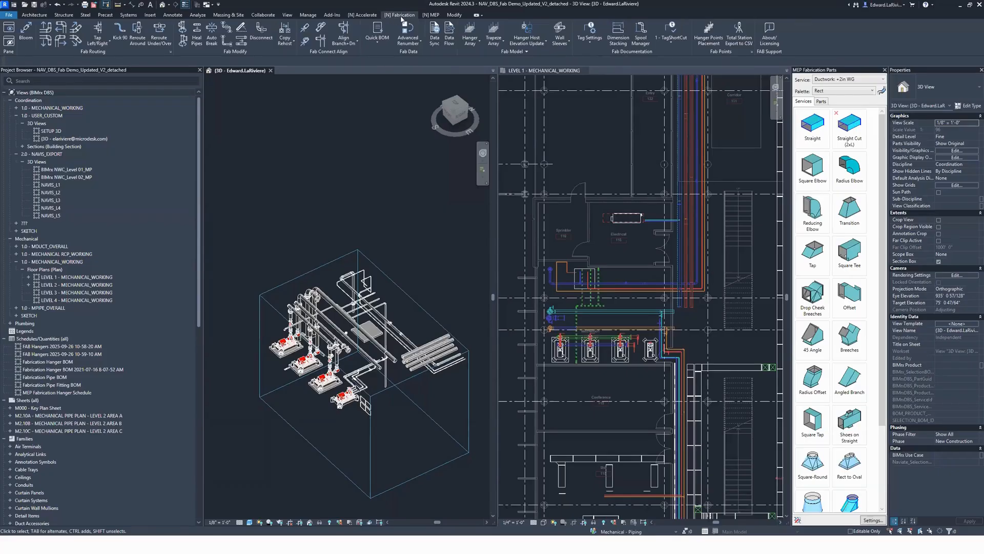
Step: Examine the Accelerate and Fabrication tool sets and the pump piping in the 3D and Level 1 mechanical plan views
left_click(365, 15)
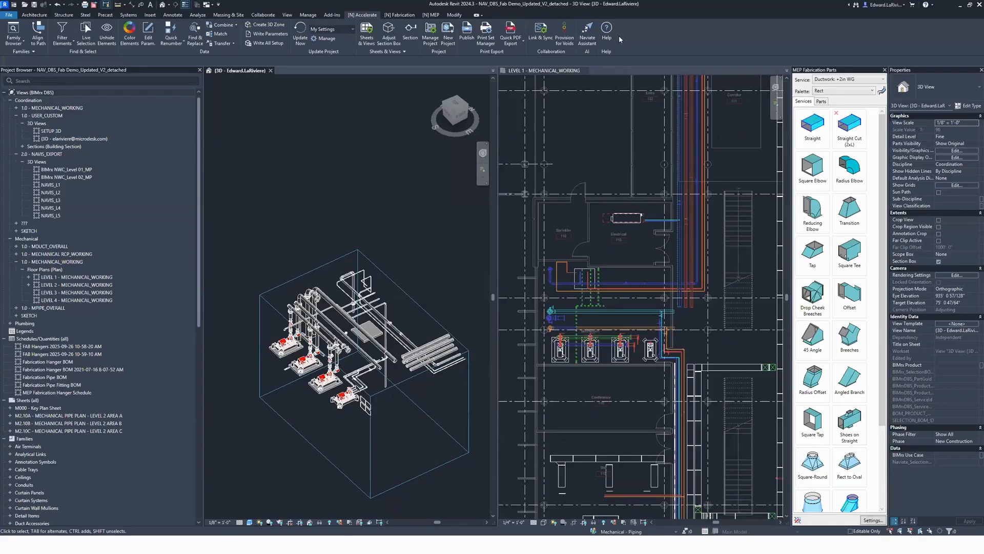
left_click(526, 162)
left_click(399, 14)
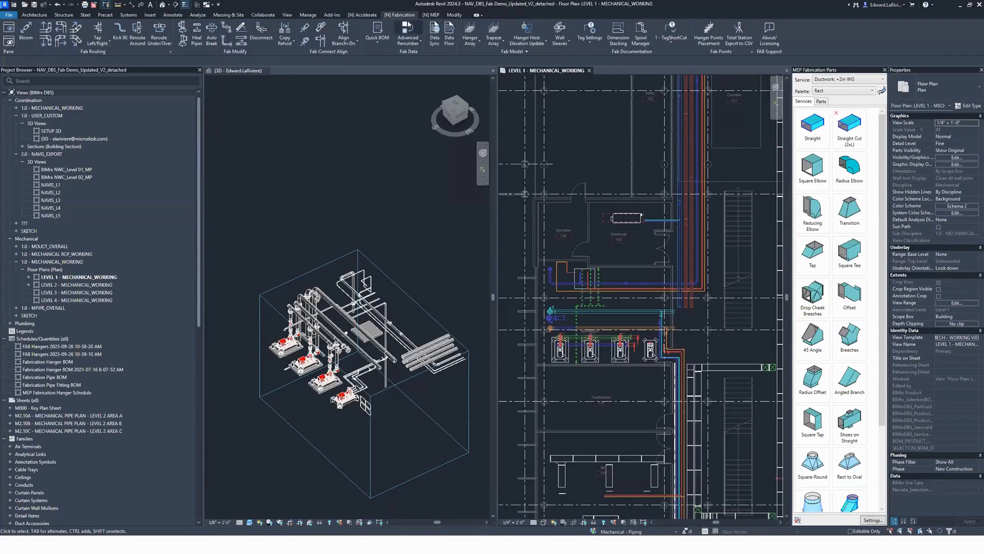
left_click(376, 153)
scroll(376, 154, "down", 3)
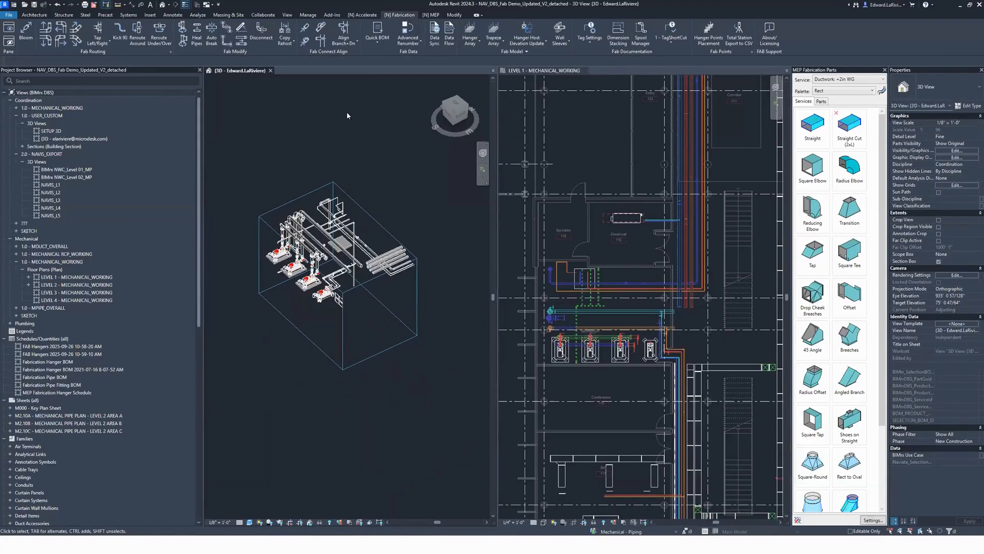
left_click(585, 196)
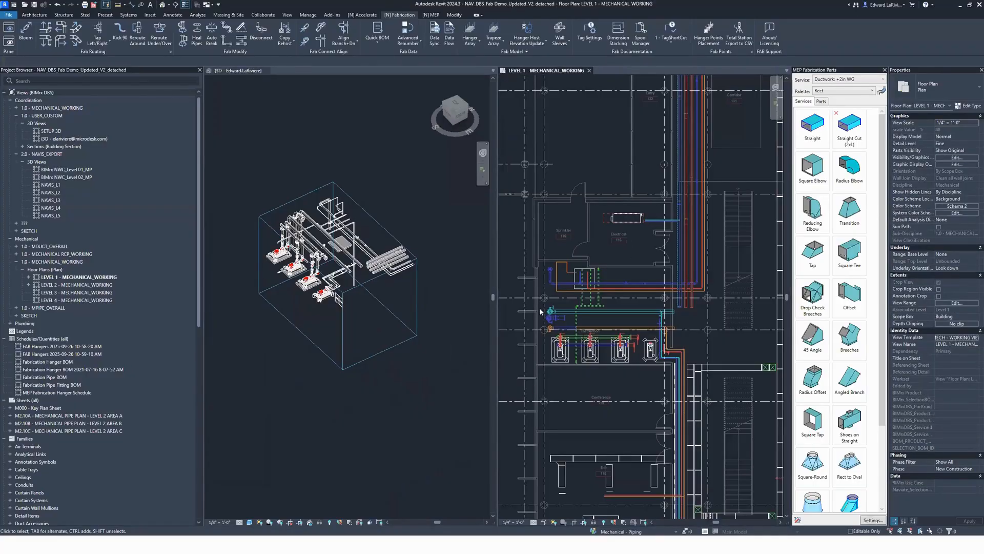
scroll(656, 365, "down", 2)
middle_click_drag(707, 465, 693, 348)
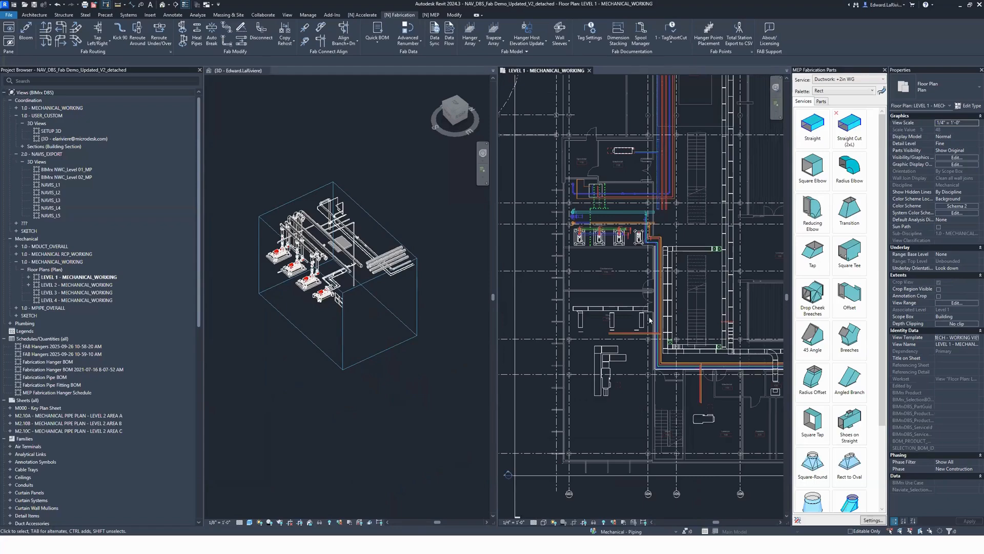
left_click(288, 324)
scroll(367, 271, "up", 5)
middle_click_drag(395, 330, 402, 303, "shift")
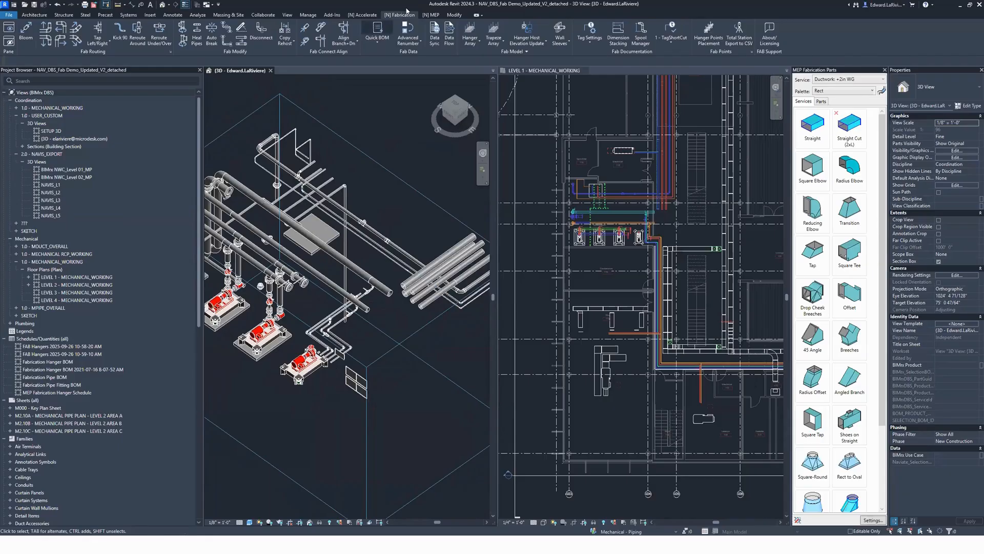
Step: Join the three open pipe runs near the pumps to their matching rack pipes with corner elbows using Trim/Extend to Corner
left_click(454, 15)
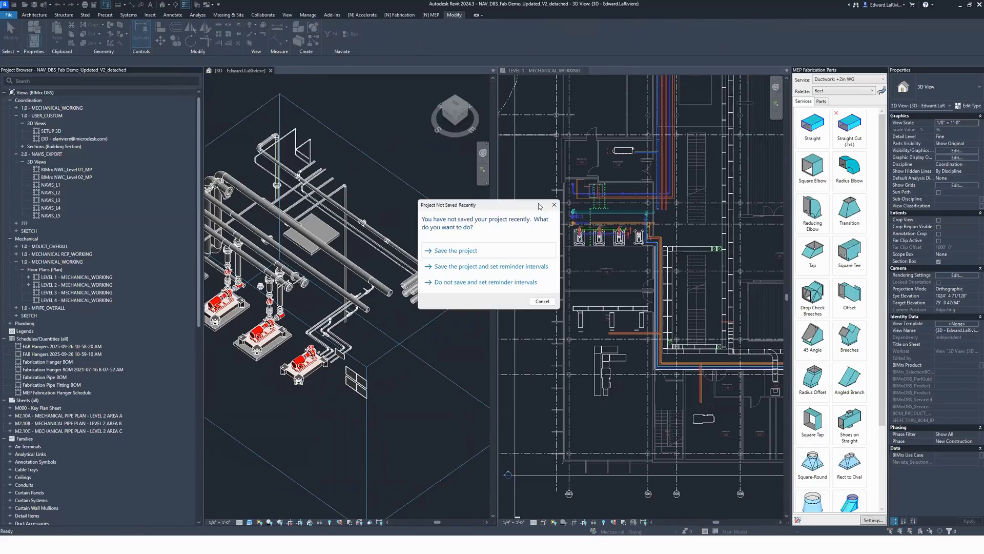
left_click(554, 205)
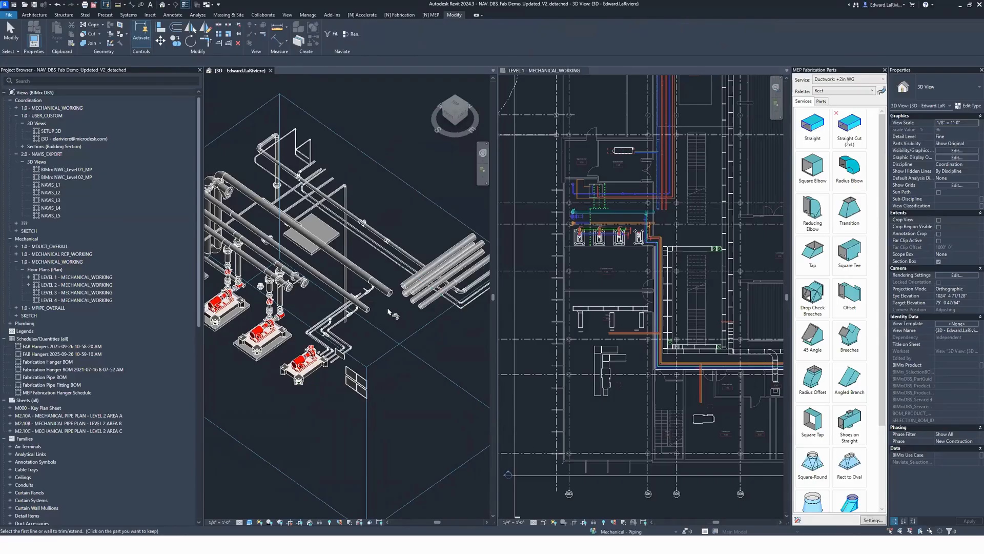
scroll(395, 285, "up", 3)
left_click(395, 281)
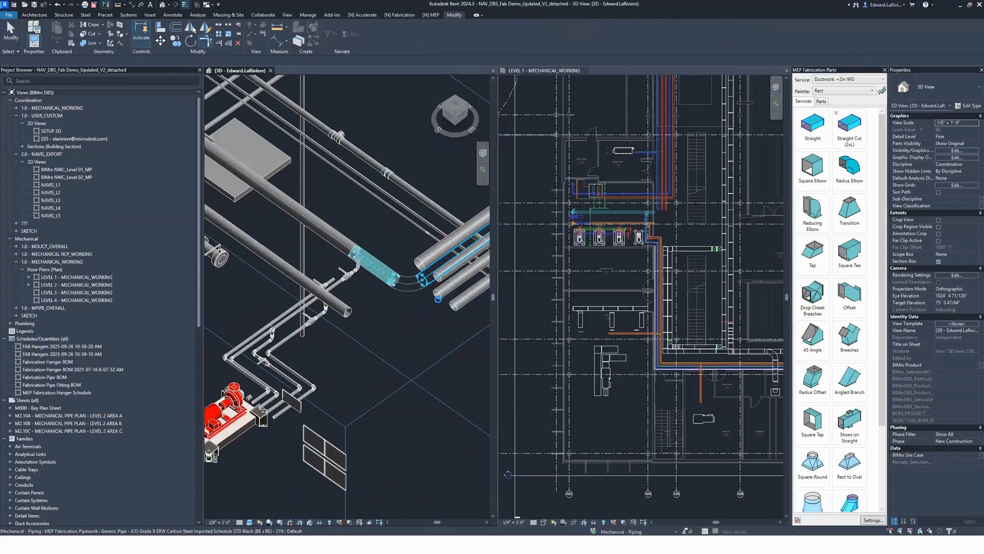
left_click(438, 297)
left_click(345, 309)
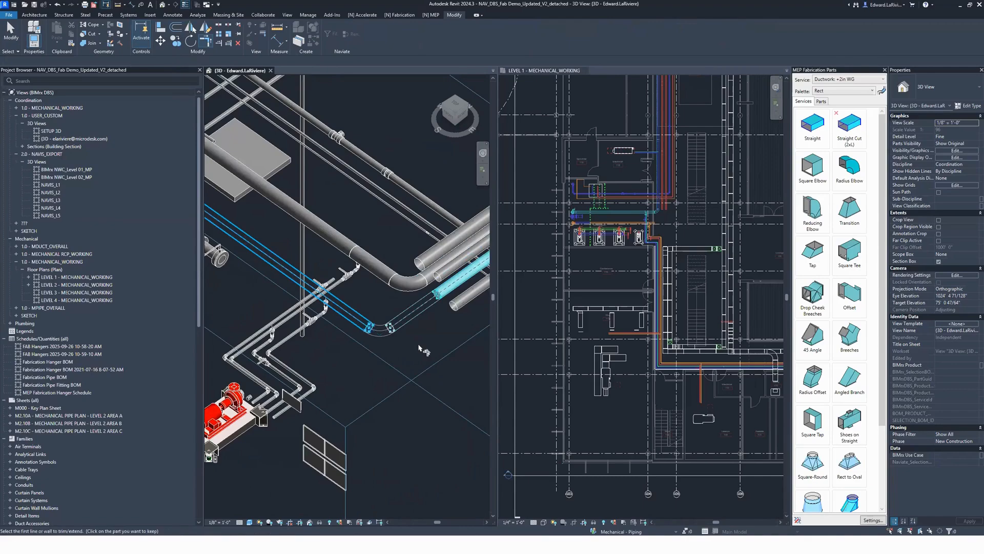
scroll(444, 331, "down", 3)
left_click(445, 324)
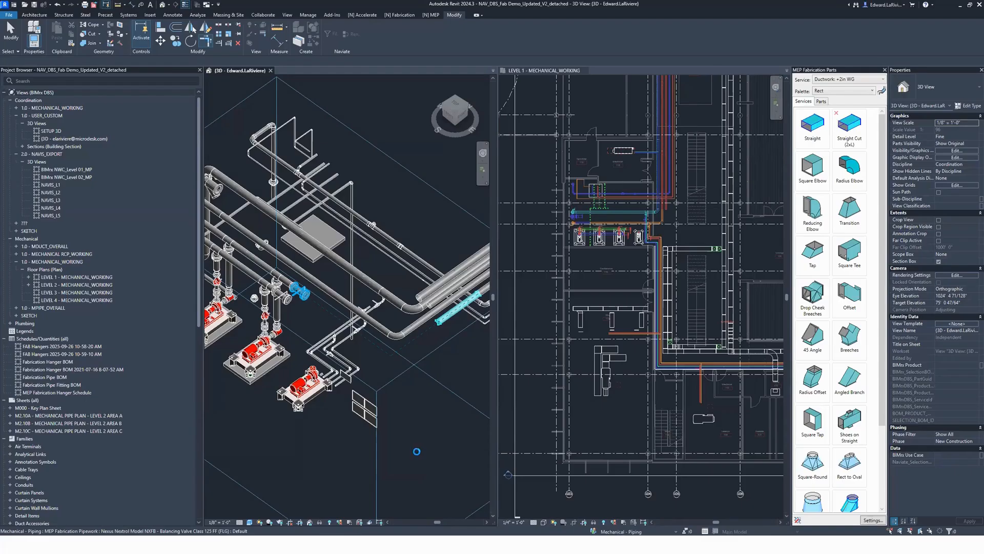
key("Escape")
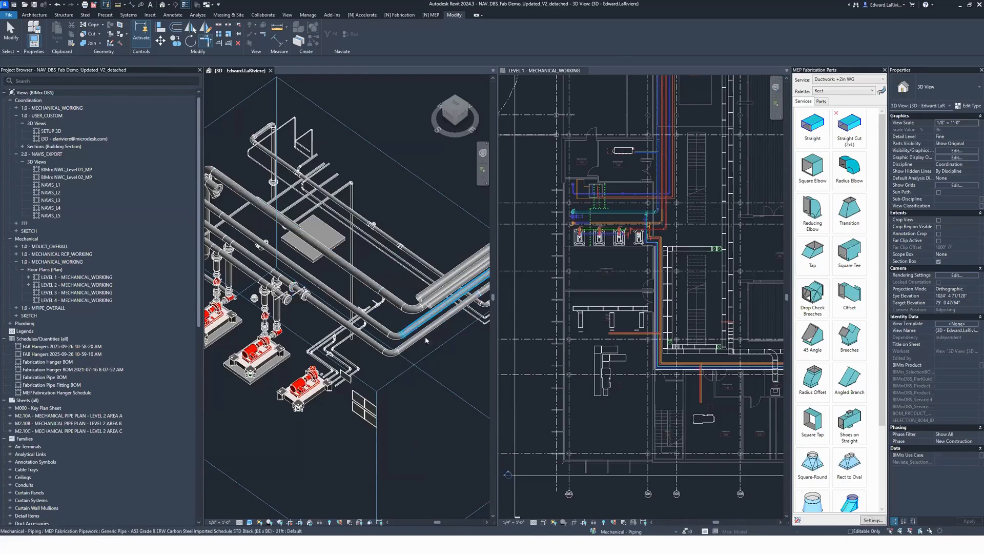
Step: Use Bloom to add a straight pipe and weld at the wye strainer's open end, and inspect the weld joint
scroll(438, 403, "down", 2)
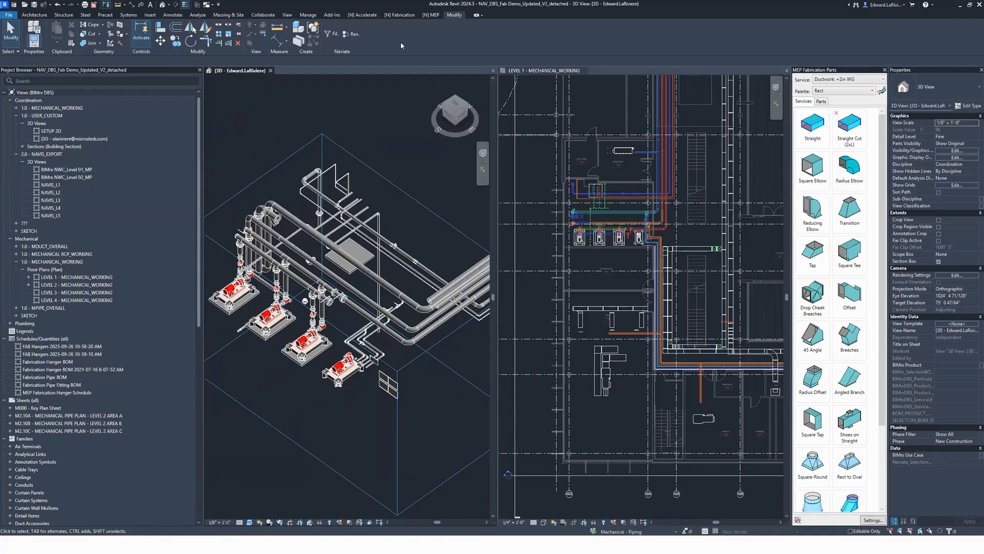
left_click(399, 15)
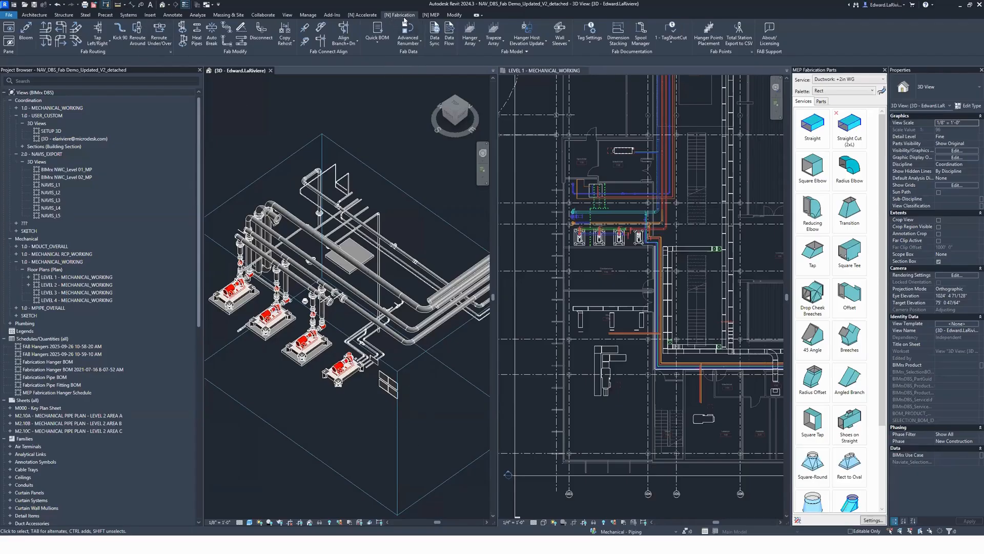
left_click(29, 40)
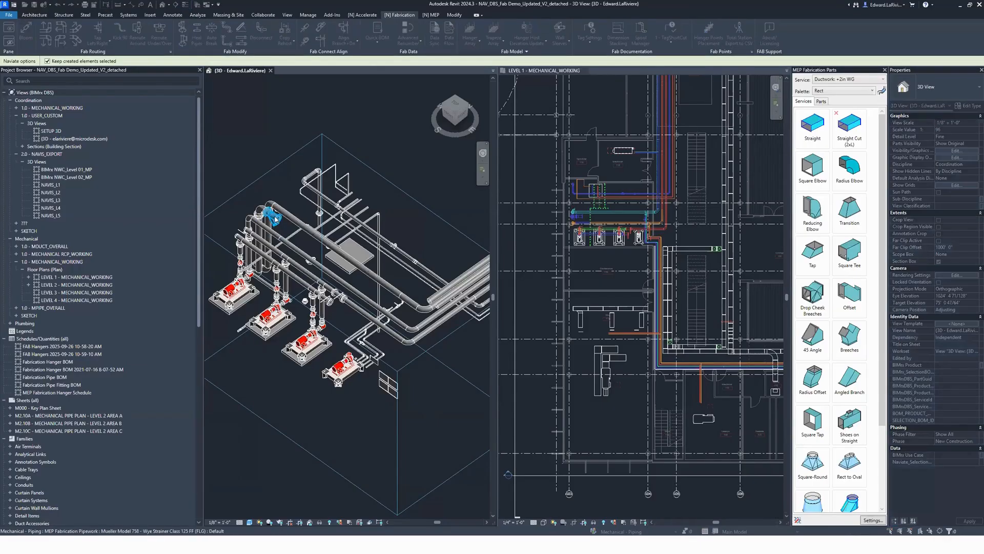
scroll(282, 230, "up", 3)
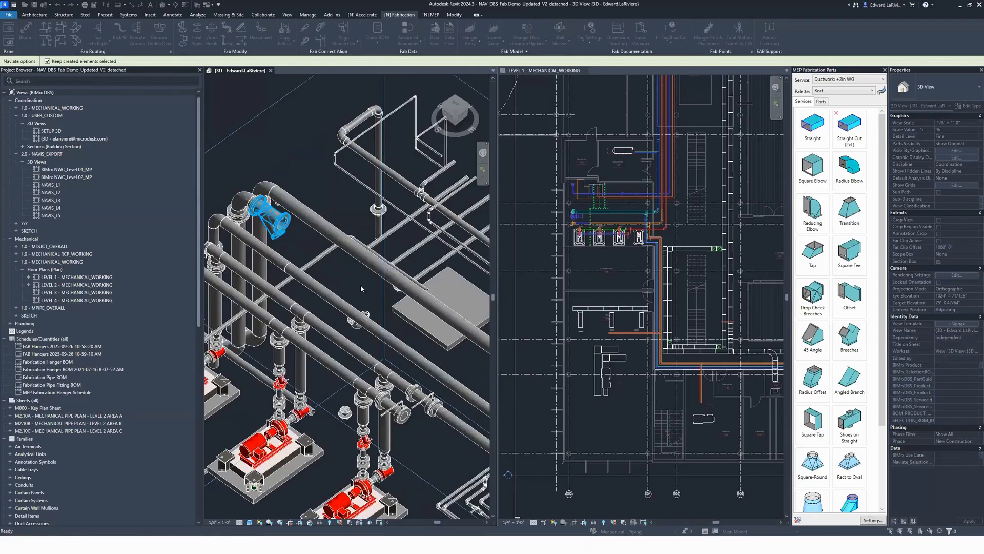
left_click(277, 228)
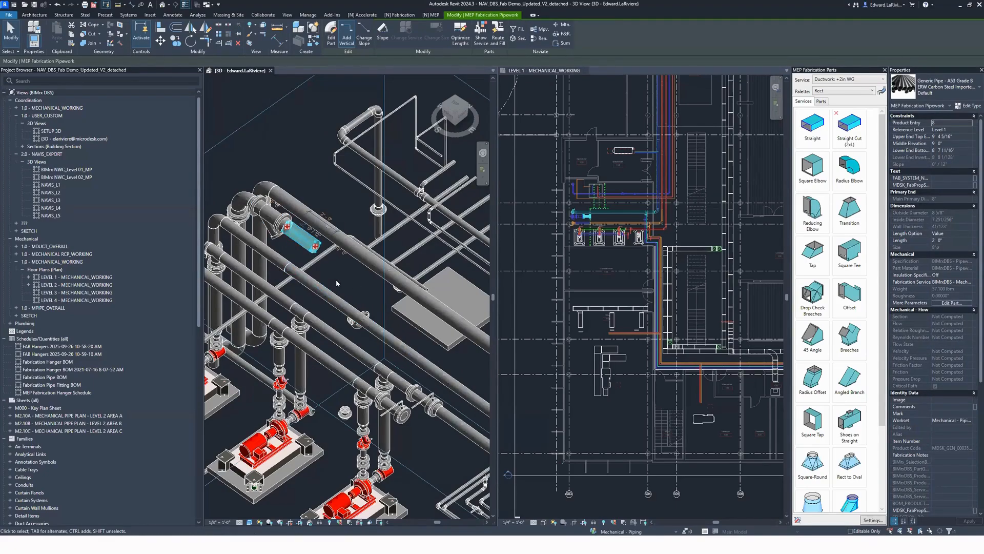
key("Escape")
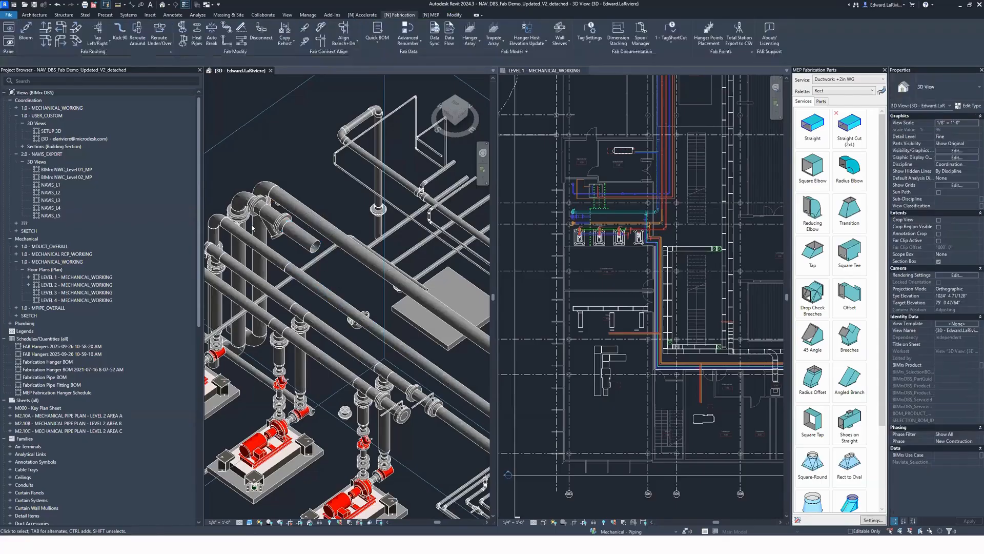
scroll(285, 266, "up", 5)
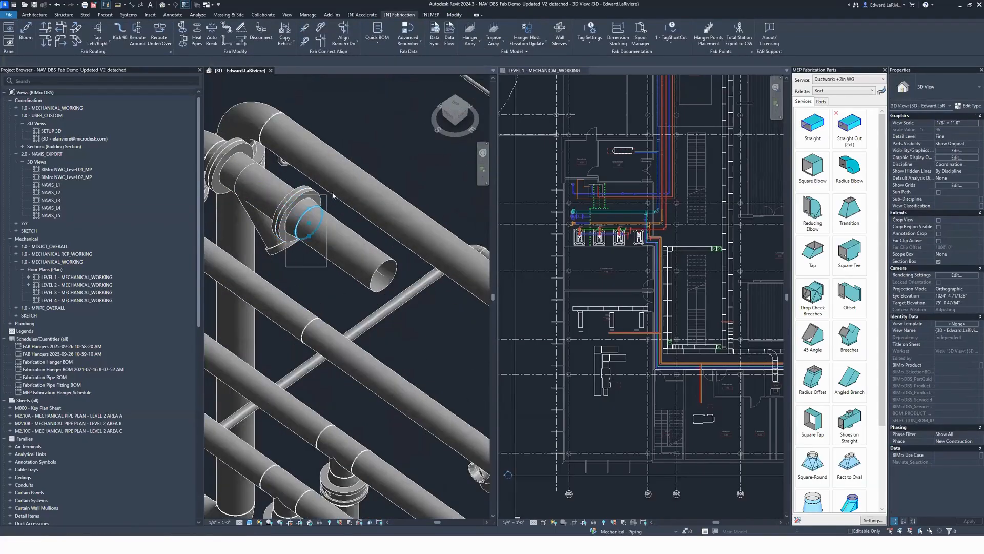
left_click(314, 209)
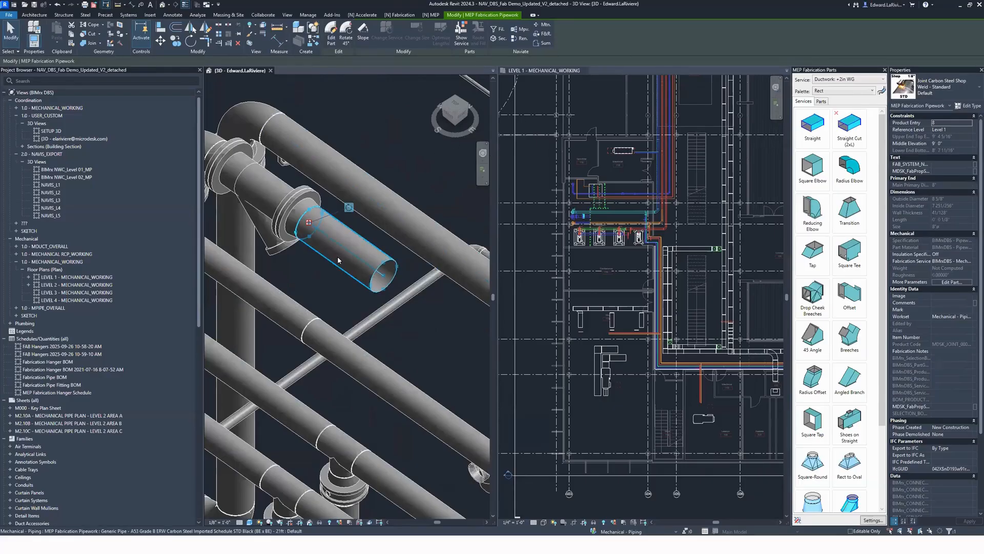
left_click(325, 284)
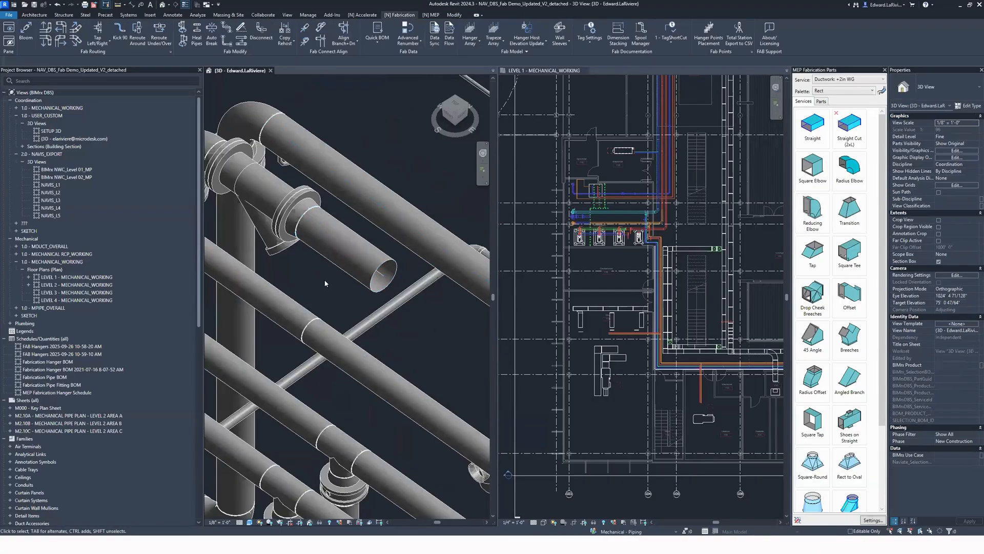
Step: Show the fabrication service of the strainer's new straight pipe in the part browser
scroll(324, 283, "down", 5)
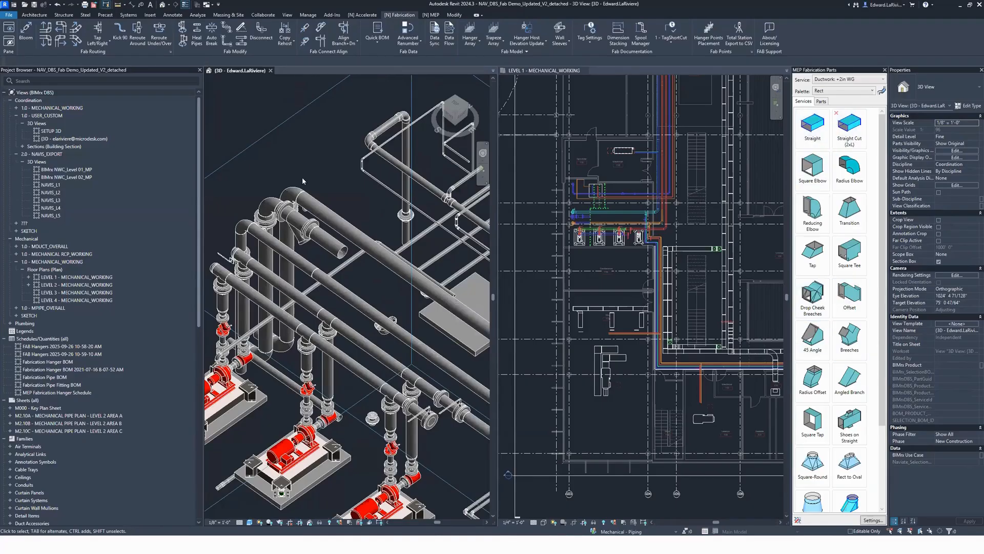
right_click(327, 240)
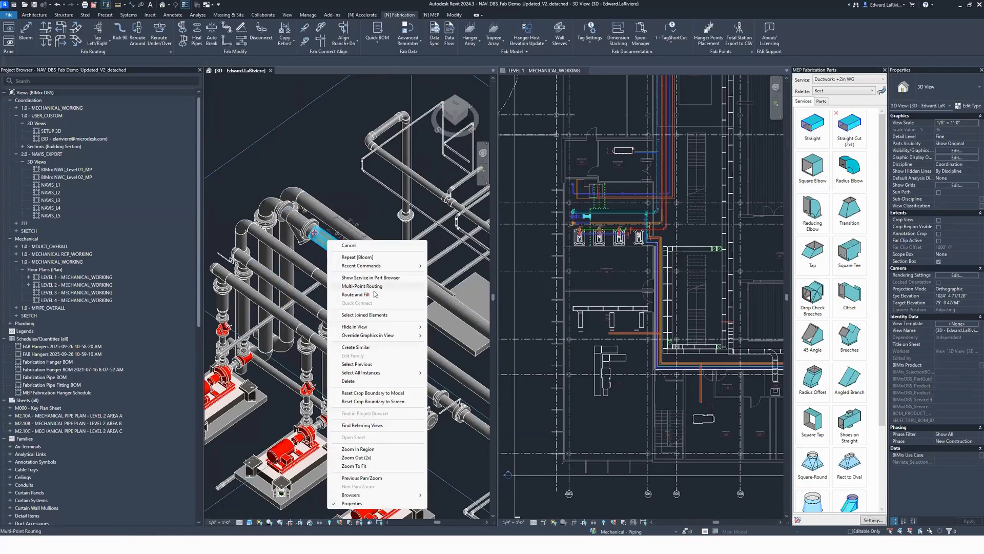
left_click(300, 241)
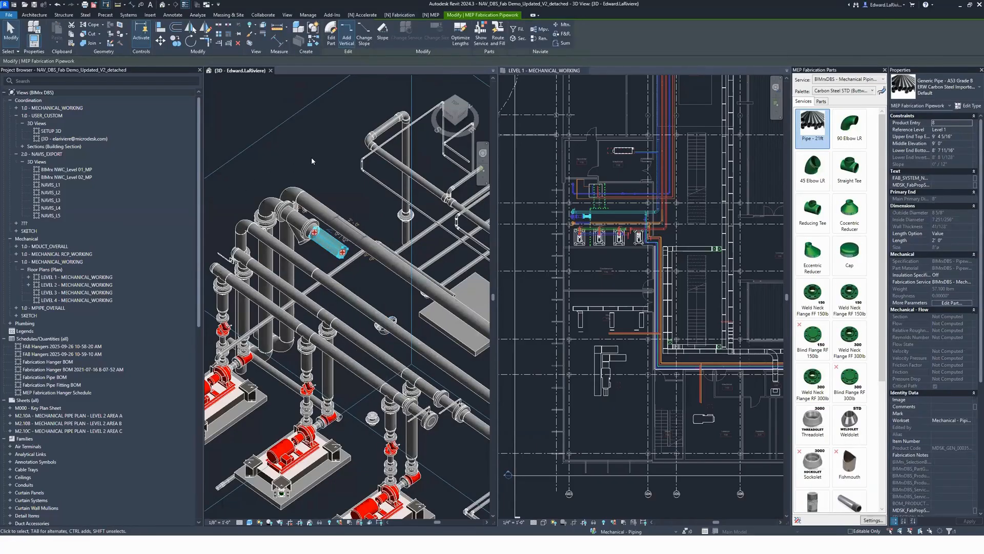
left_click(312, 157)
Step: Add an upward elbow with a vertical pipe at the open end of the strainer's pipe using Elbow Up
scroll(274, 141, "down", 2)
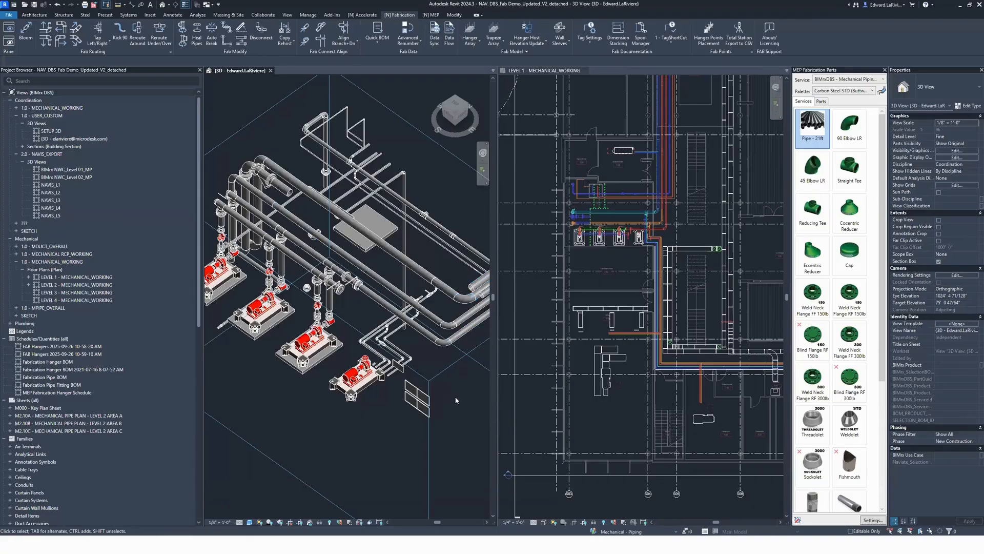
scroll(284, 154, "up", 3)
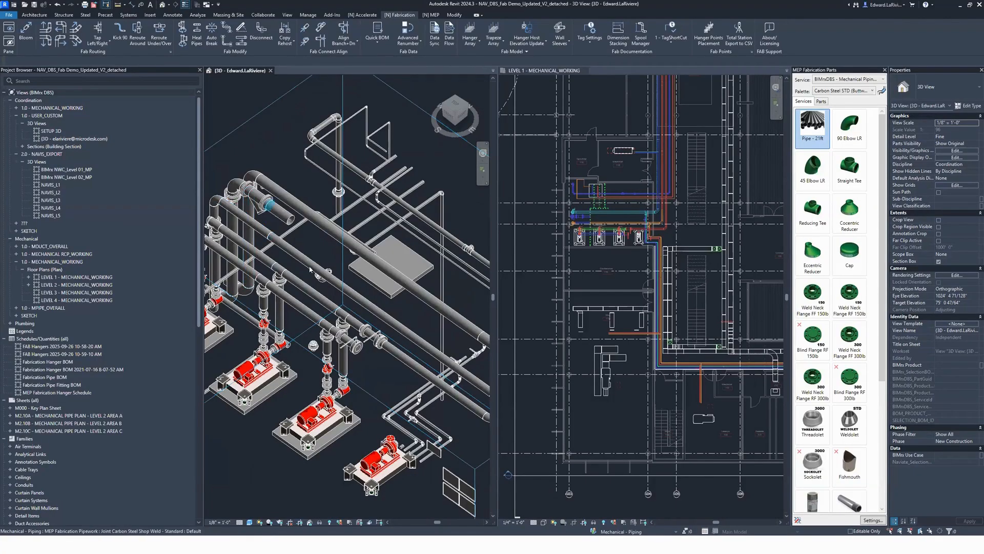
scroll(327, 270, "up", 3)
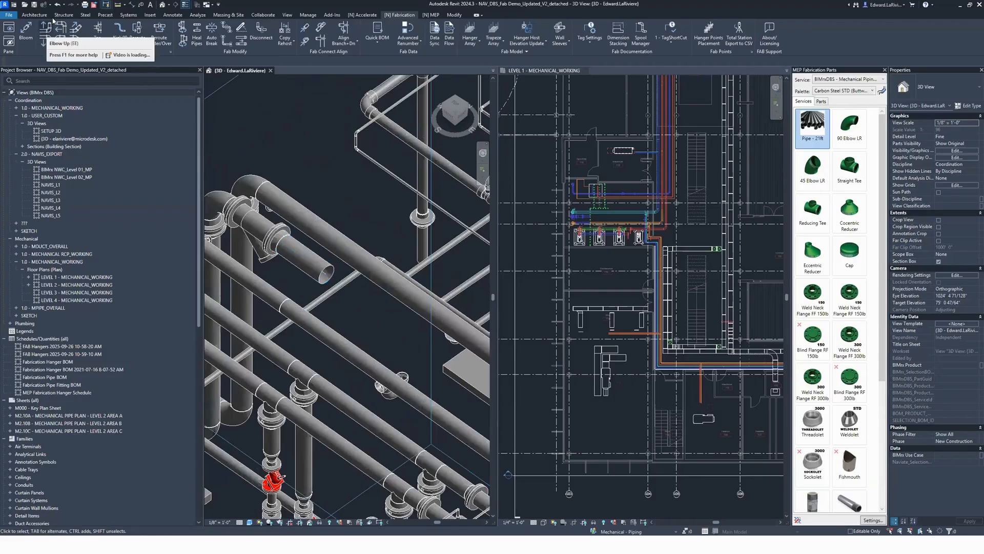
left_click(323, 275)
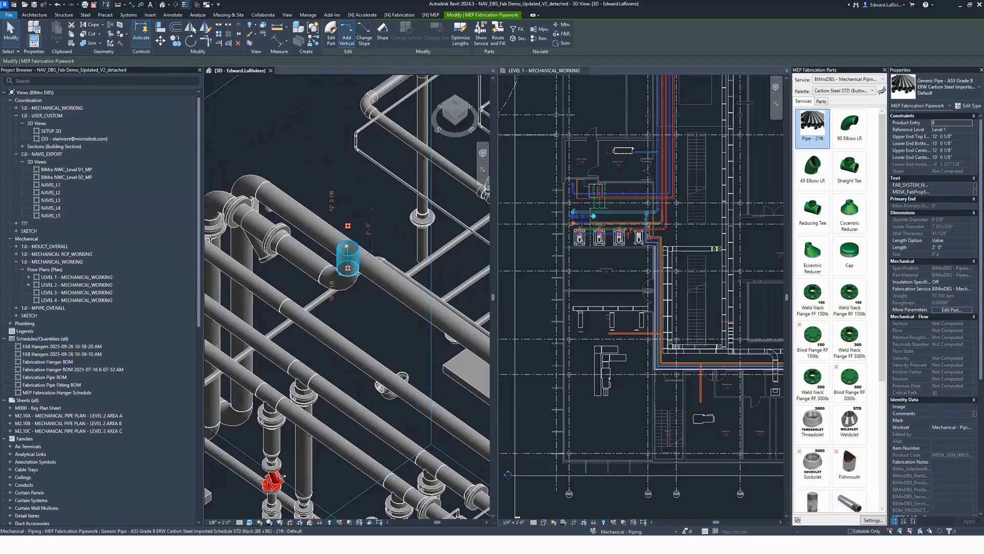
Step: Rotate the new elbow and its attached pipe together about the axis of the strainer's straight pipe
left_click(328, 281, "ctrl")
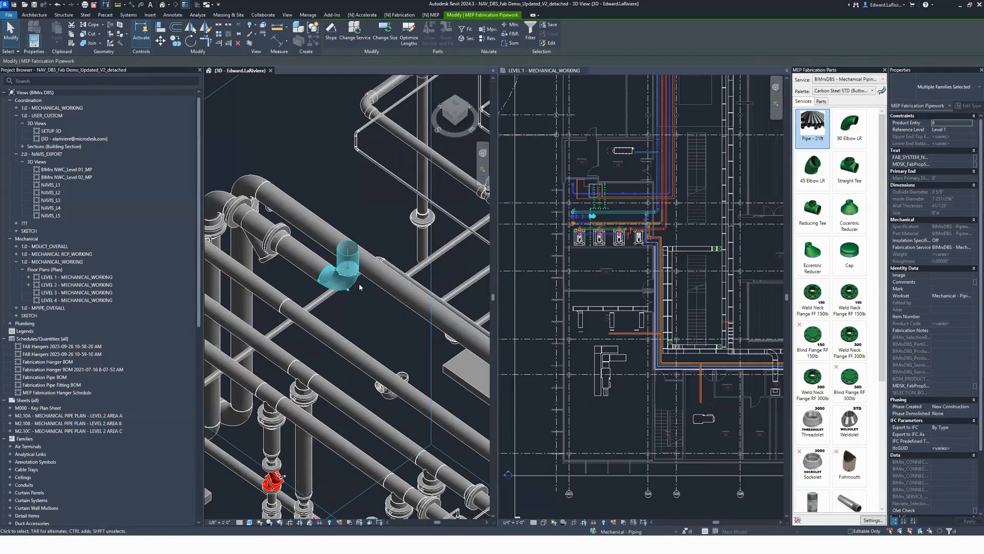
left_click(400, 15)
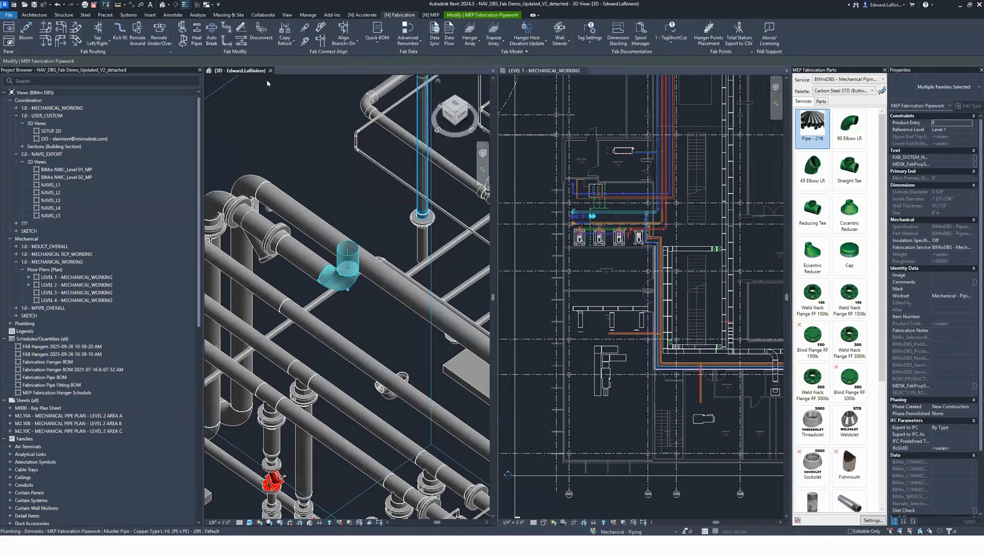
left_click(185, 29)
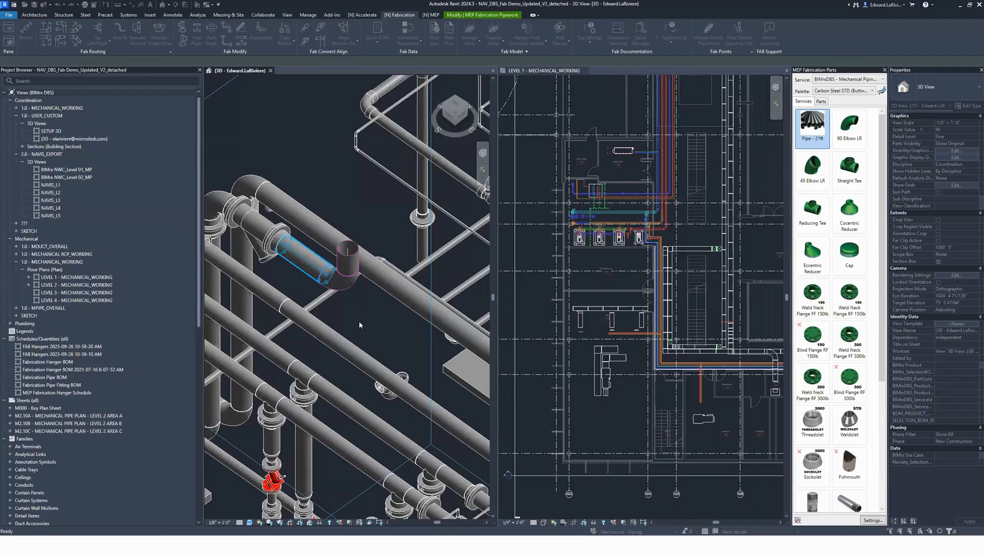
left_click(533, 275)
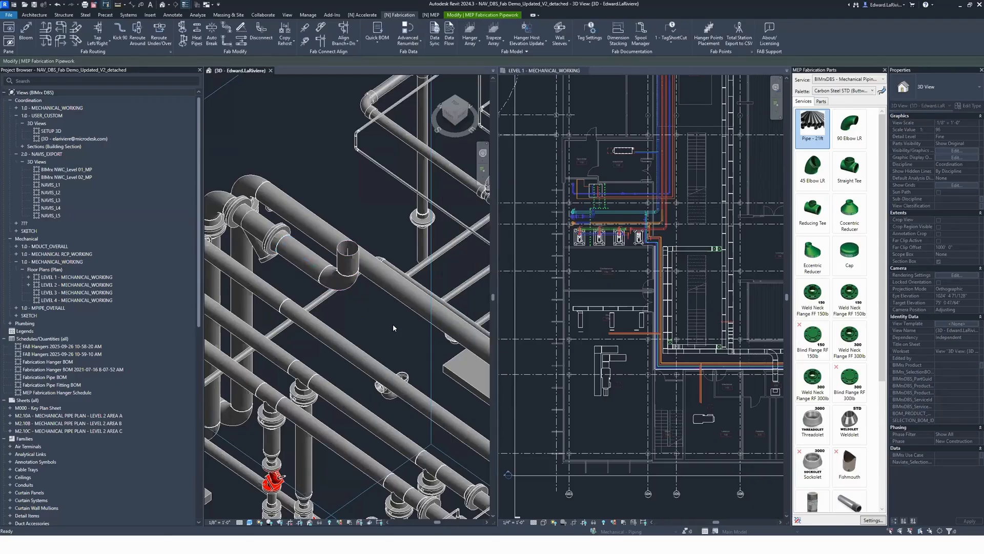
scroll(393, 324, "down", 2)
middle_click_drag(403, 340, 285, 248)
scroll(447, 427, "down", 1)
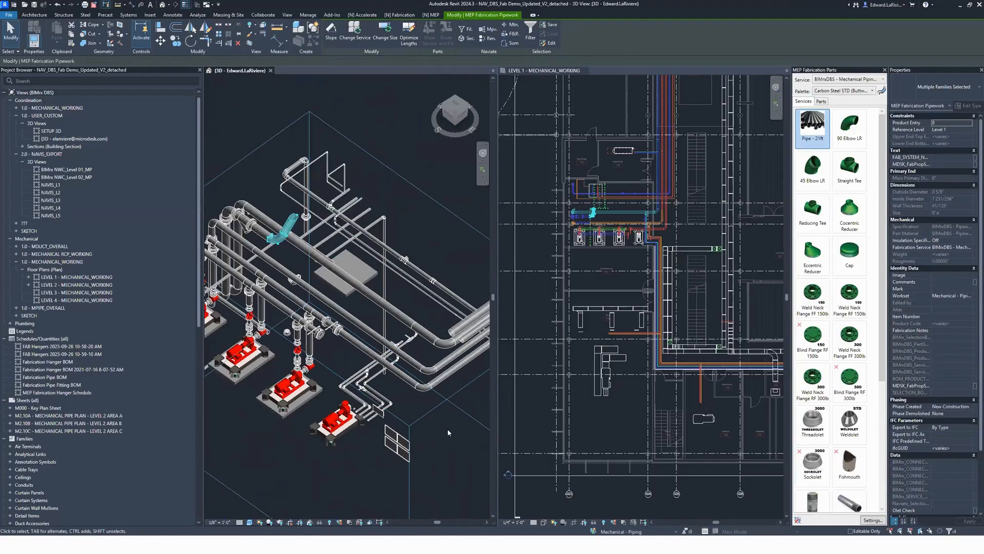
key("Escape")
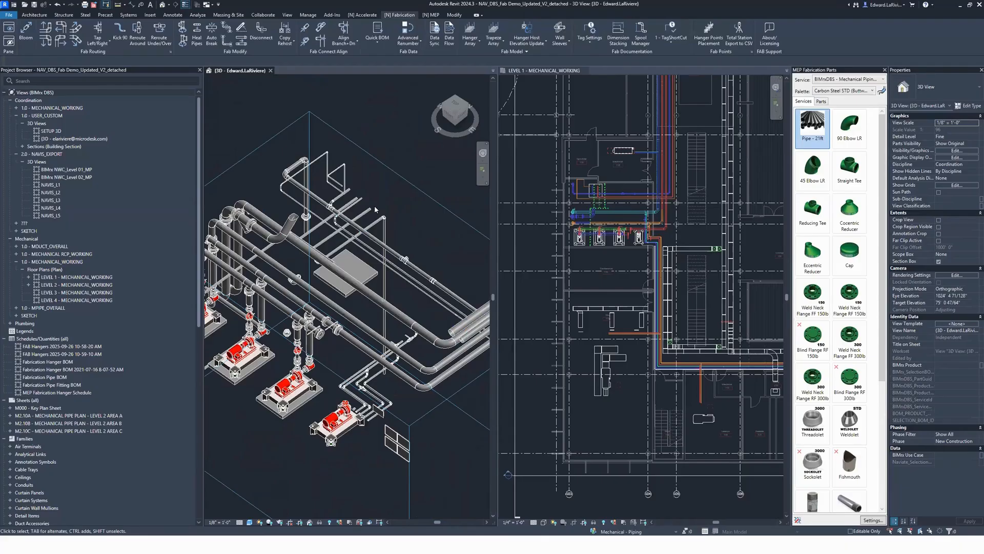
Step: Extend the strainer's pipe run until its elbow lines up with the open main at the far corner, and join both with Trim/Extend to Corner
left_click(320, 43)
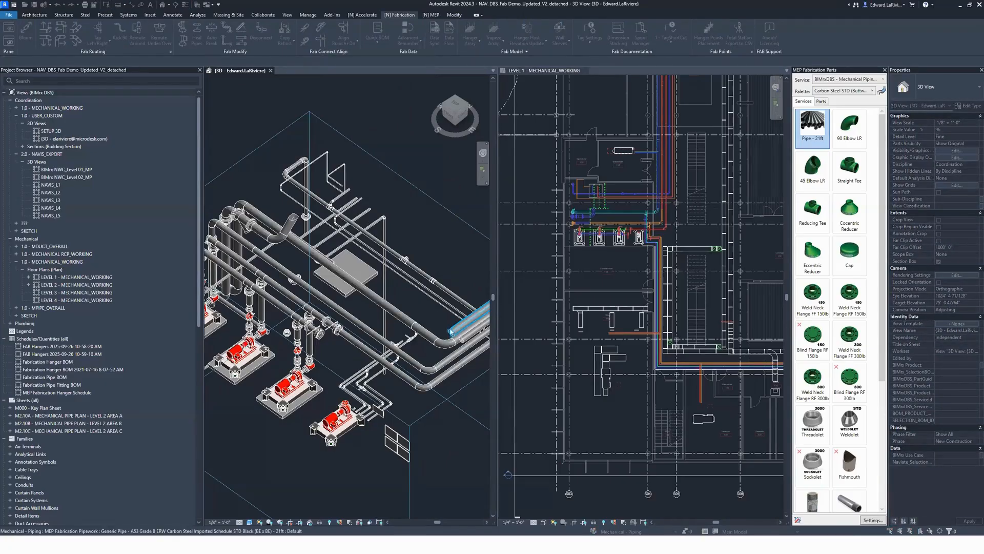
left_click(290, 226)
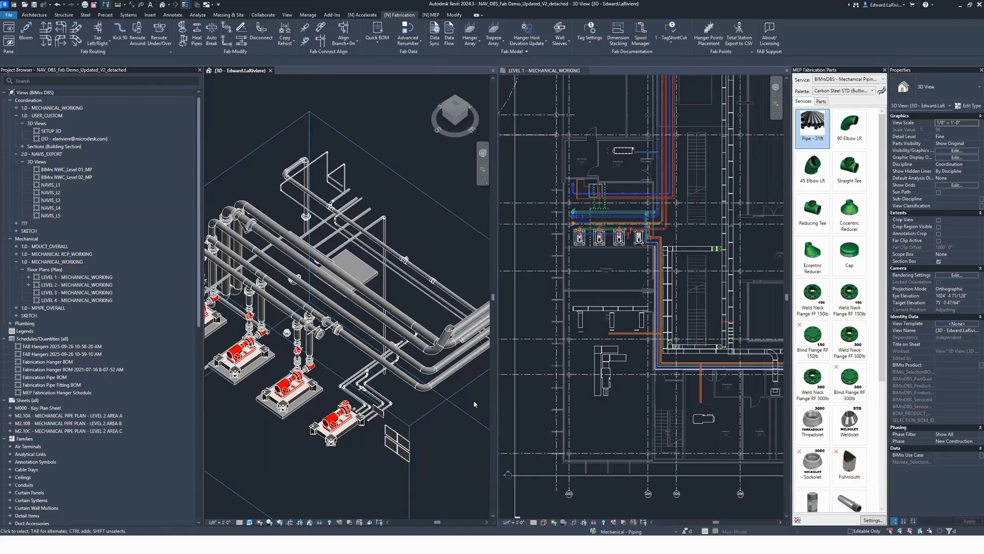
scroll(474, 395, "up", 5)
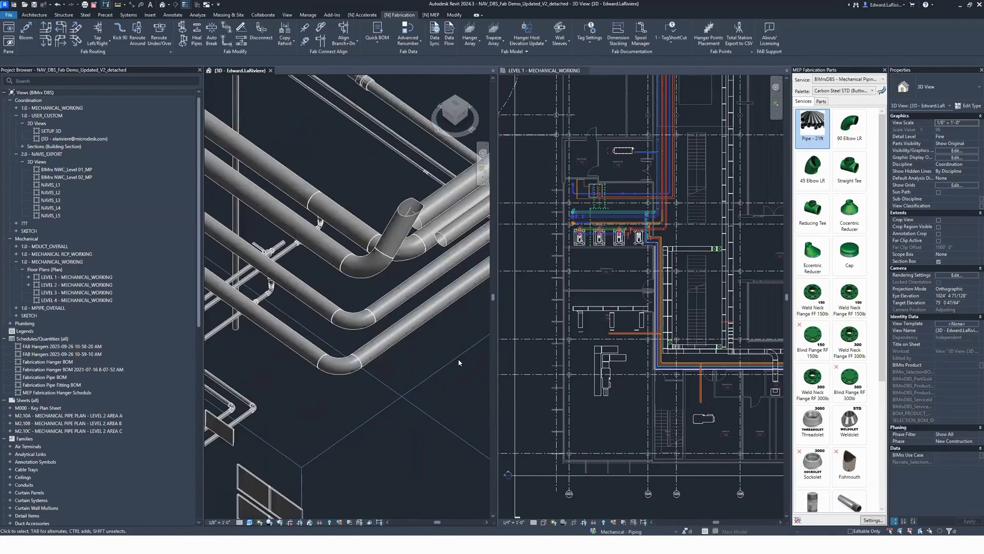
left_click(394, 247)
left_click(432, 211)
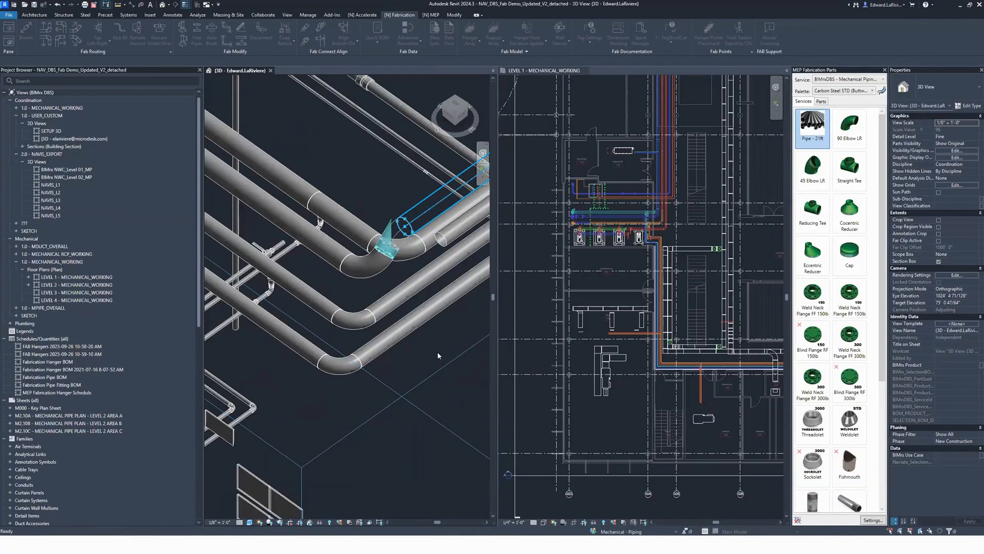
scroll(437, 352, "down", 3)
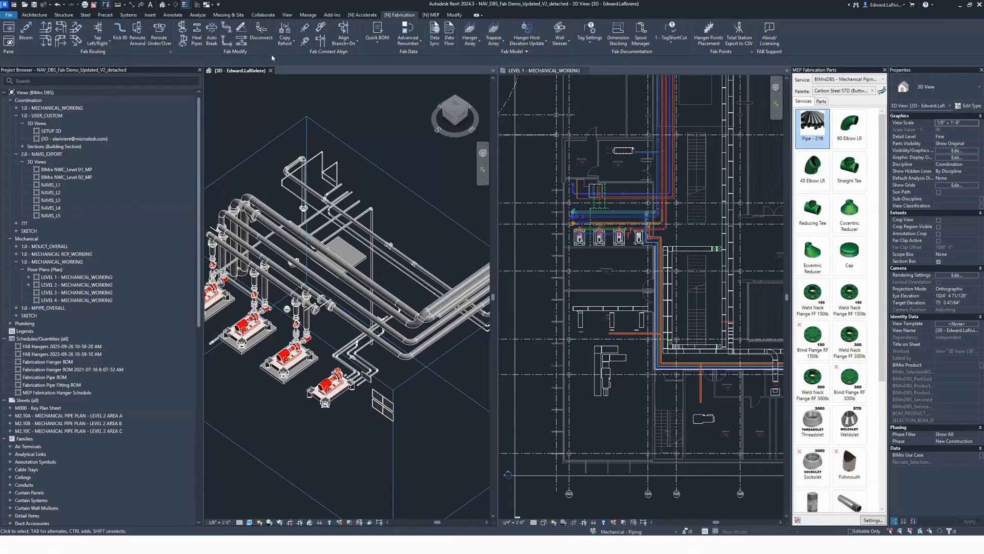
Step: Use Bloom to add a 2' straight pipe at the open end of the balancing valve beside the pump header
scroll(333, 317, "up", 3)
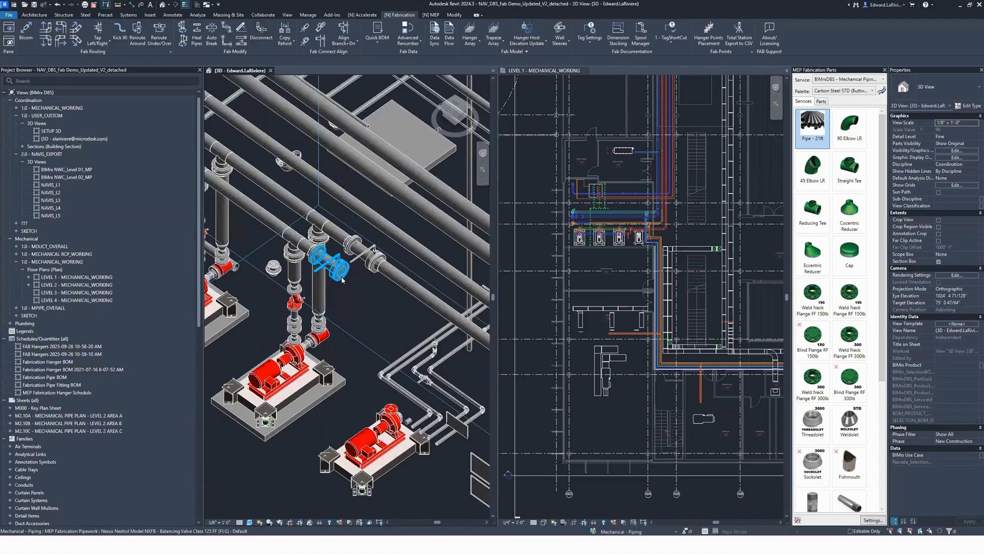
left_click(328, 264)
key("b")
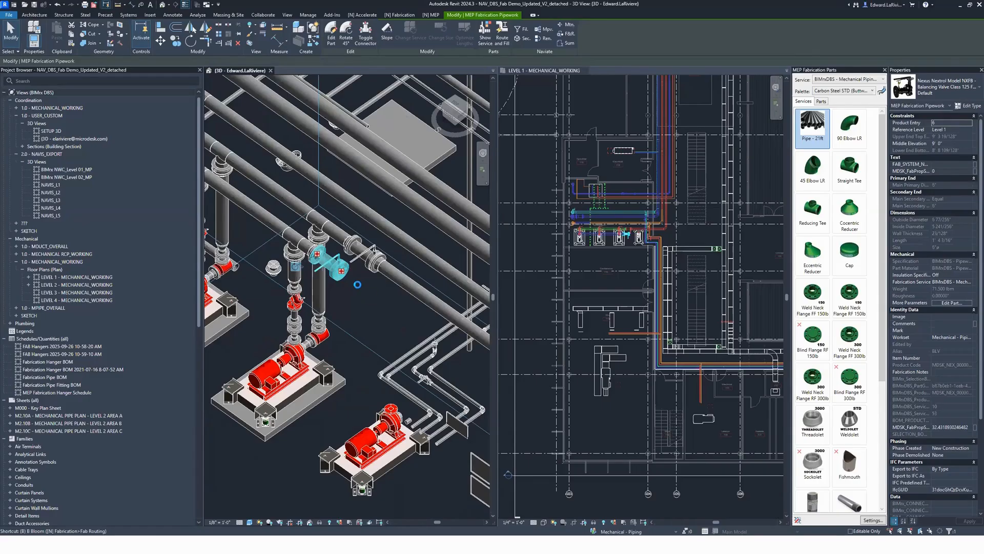
left_click(359, 289)
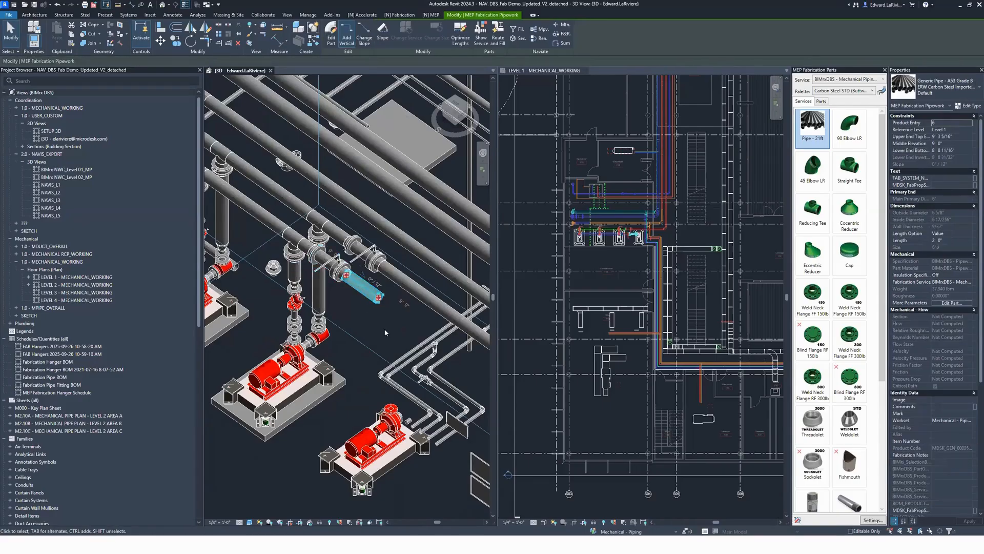
Step: Add an upward elbow with Elbow Up at the open end of the balancing valve's new pipe and rotate it by -45°
key("e")
key("u")
key("Tab")
key("Delete")
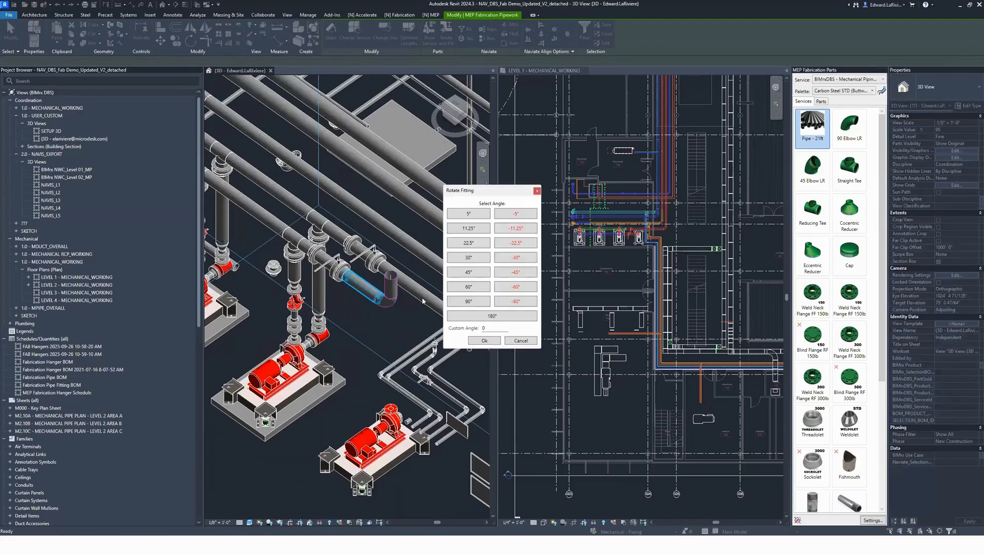
left_click(516, 274)
Step: Extend the balancing valve's pipe run to line up with the remaining open main, and join both with Trim/Extend to Corner
middle_click_drag(362, 334, 217, 281, "shift")
middle_click_drag(455, 441, 434, 438)
left_click(434, 438)
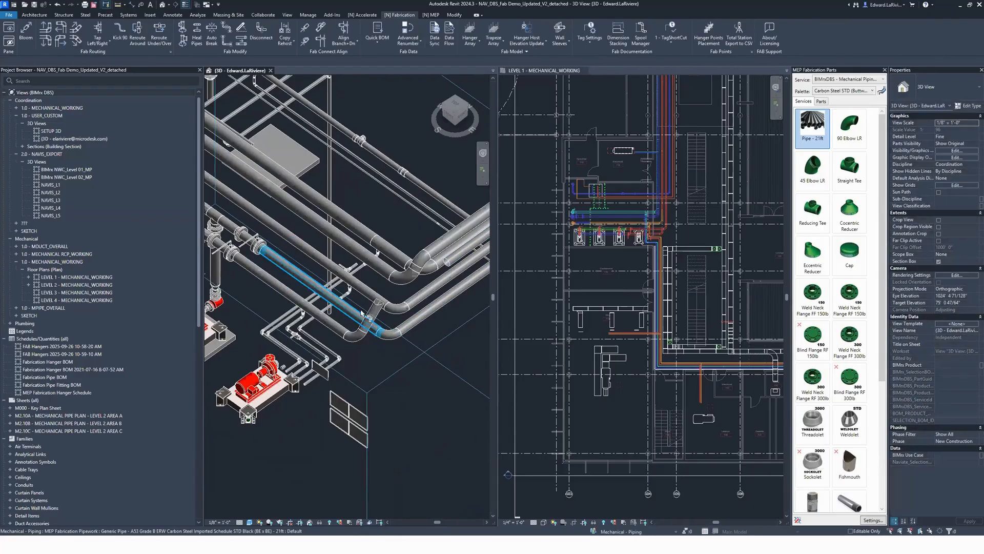
left_click(373, 319)
left_click(448, 261)
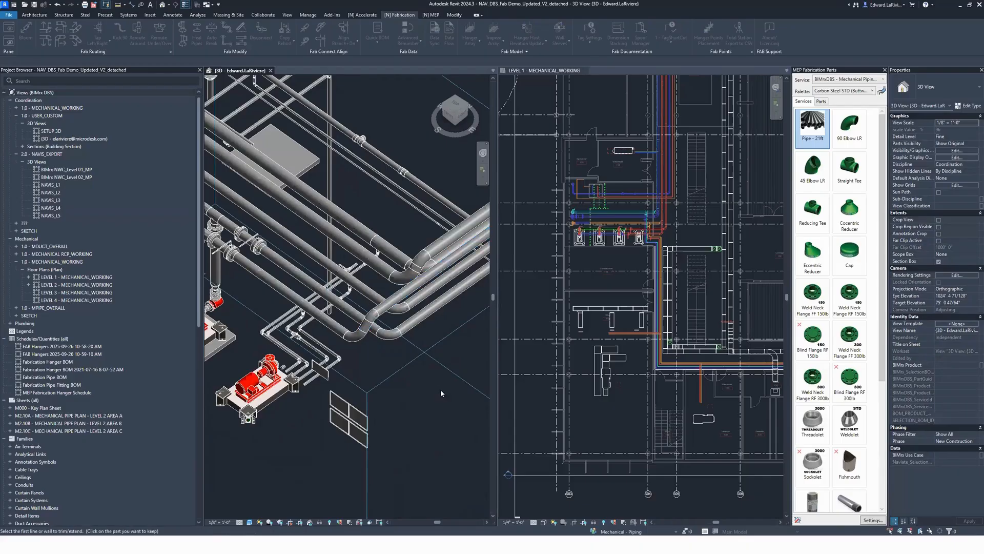
scroll(435, 373, "down", 2)
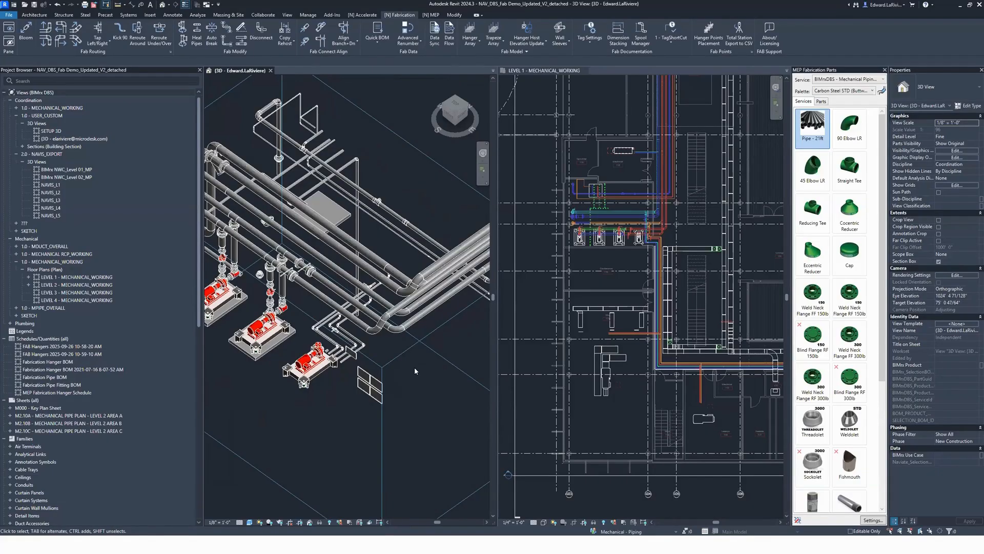
Step: Add a horizontal elbow with a 2' pipe at the open end of the sloped PVC pipe, followed by an upward elbow with a 2' vertical pipe
scroll(268, 205, "down", 2)
middle_click_drag(271, 200, 329, 339, "shift")
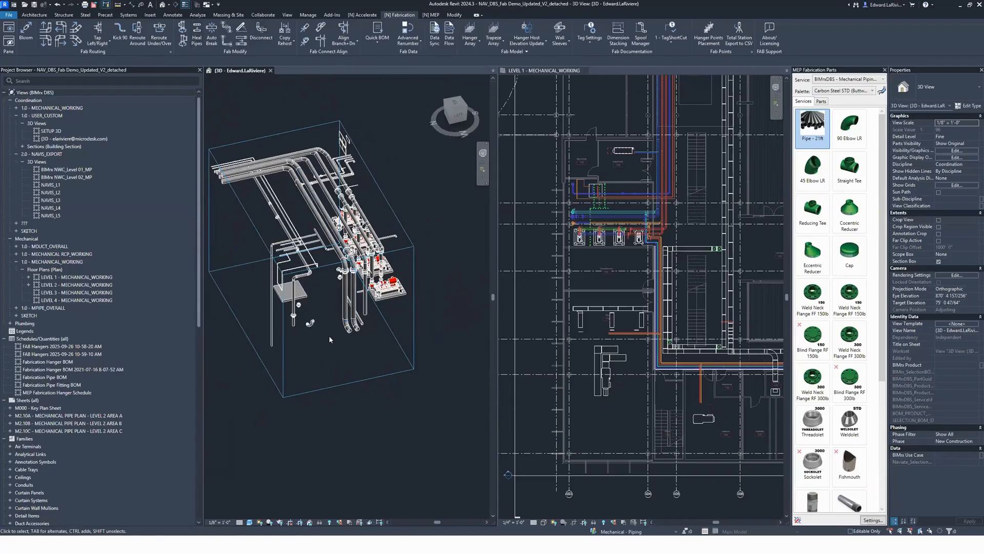
scroll(328, 230, "up", 5)
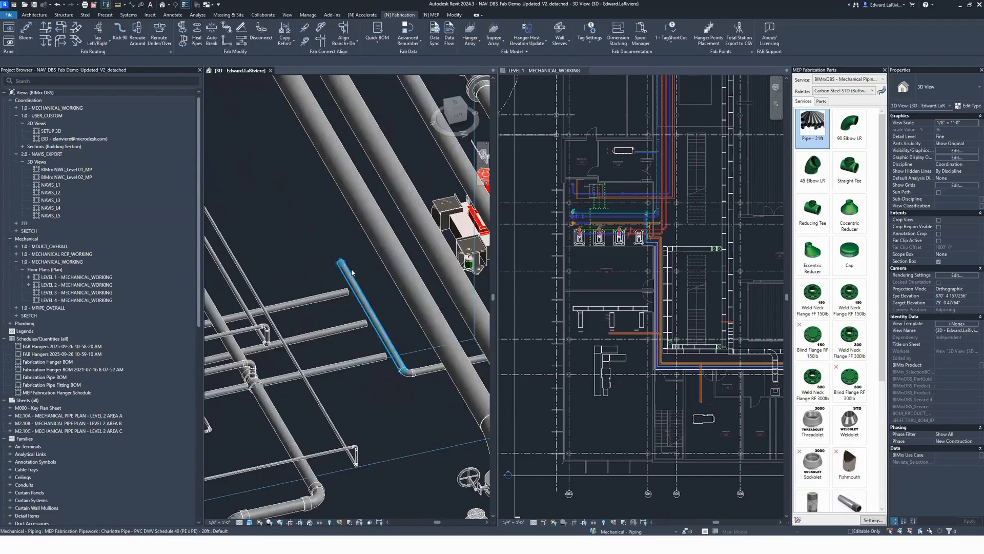
left_click(352, 279)
scroll(382, 261, "down", 2)
scroll(384, 332, "up", 1)
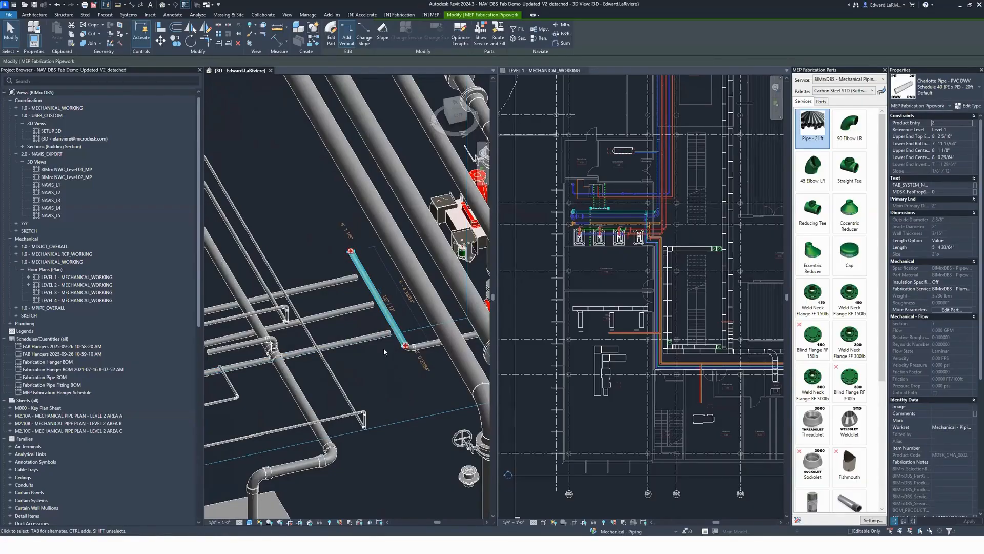
key("e")
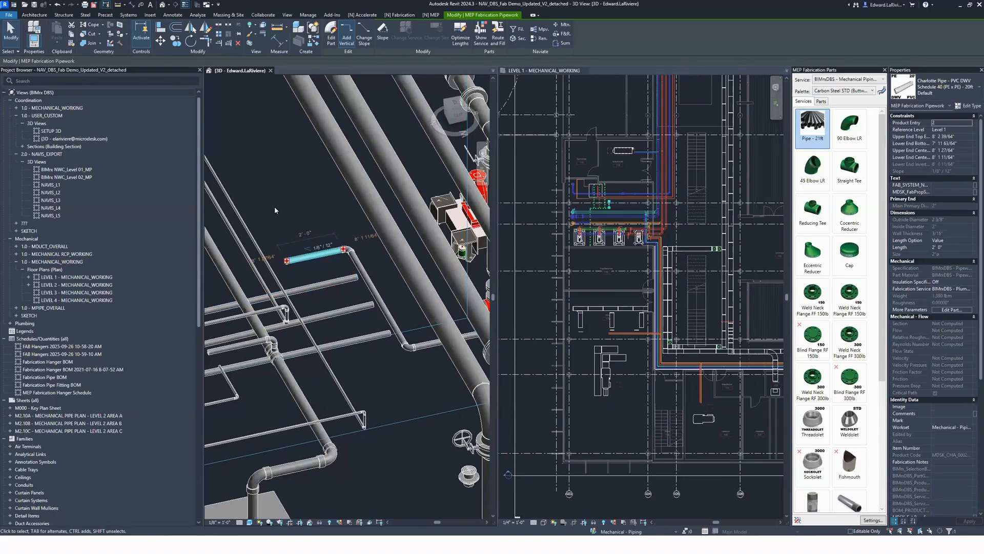
key("e")
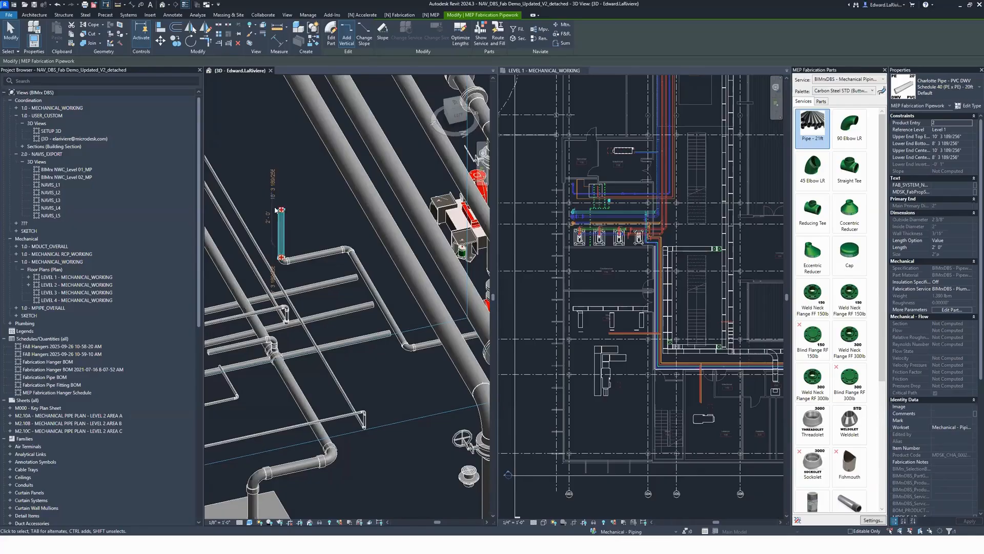
left_click(385, 377)
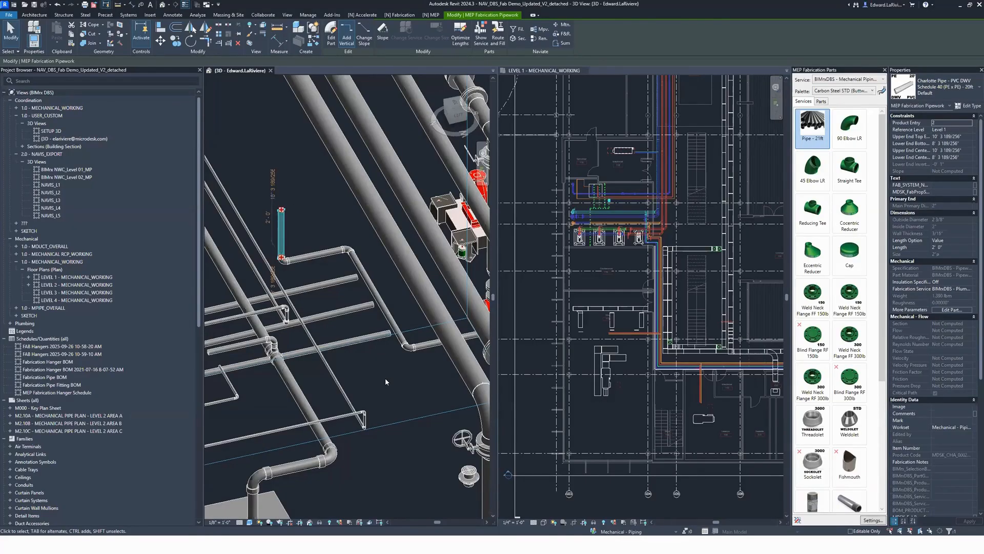
Step: Compare the elevation of the nearest PVC branch pipe with the adjoining pipes from a side view
left_click(343, 280)
middle_click_drag(373, 357, 342, 317, "shift")
scroll(375, 300, "up", 5)
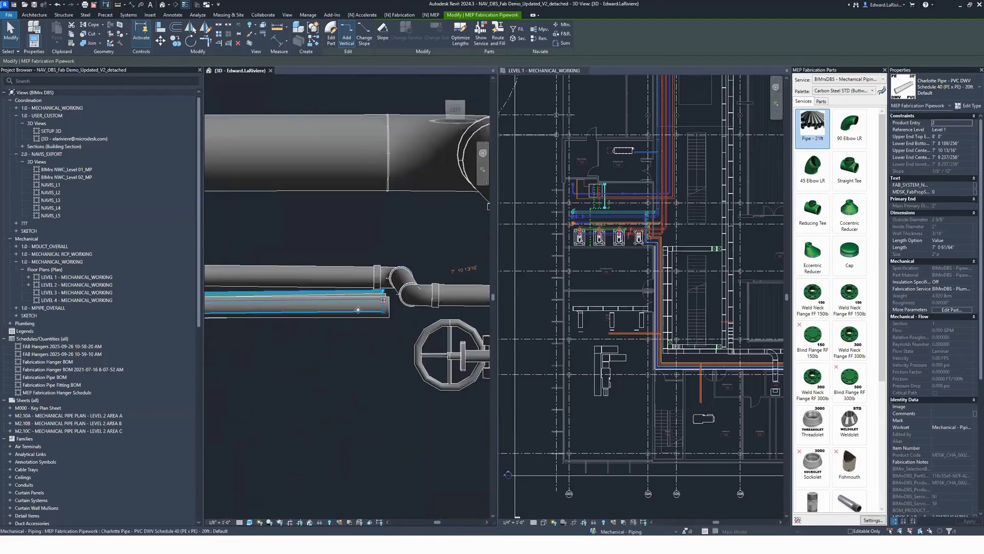
scroll(343, 260, "down", 5)
scroll(344, 260, "down", 3)
middle_click_drag(343, 261, 379, 346, "shift")
left_click(384, 354)
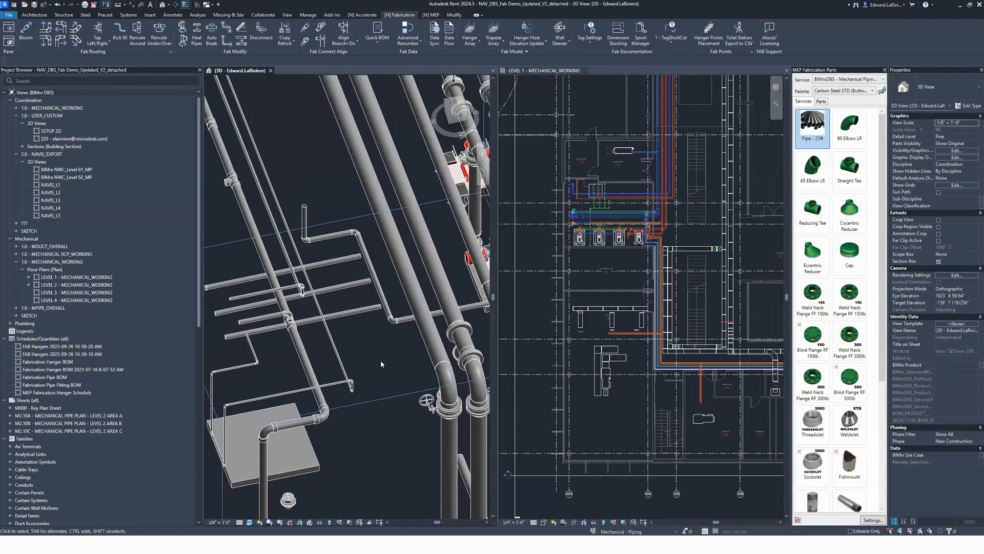
Step: Examine the slopes and elevations of the unconnected PVC branch pipes and of the sloped PVC main they run towards
left_click(331, 113)
left_click(336, 261)
left_click(301, 294)
left_click(346, 310)
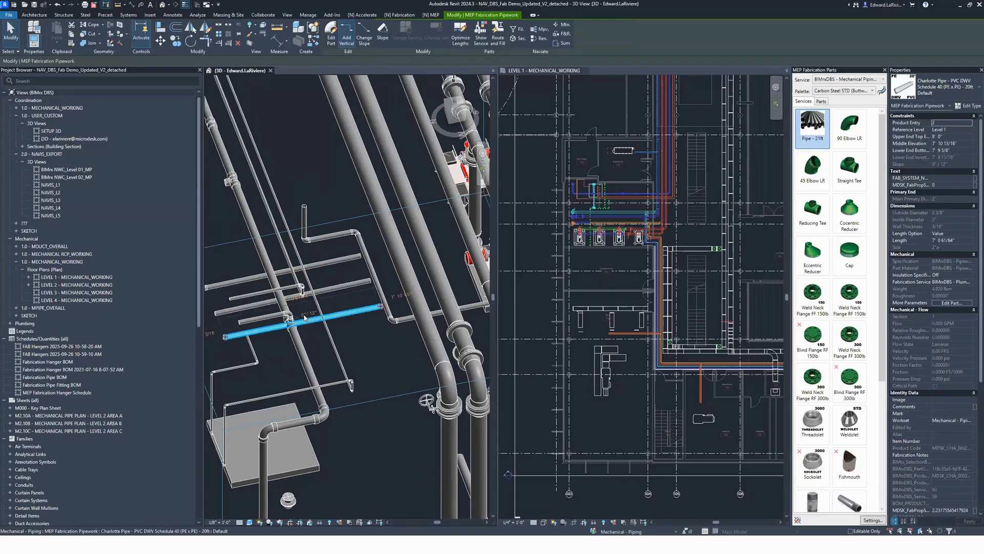
left_click(376, 351)
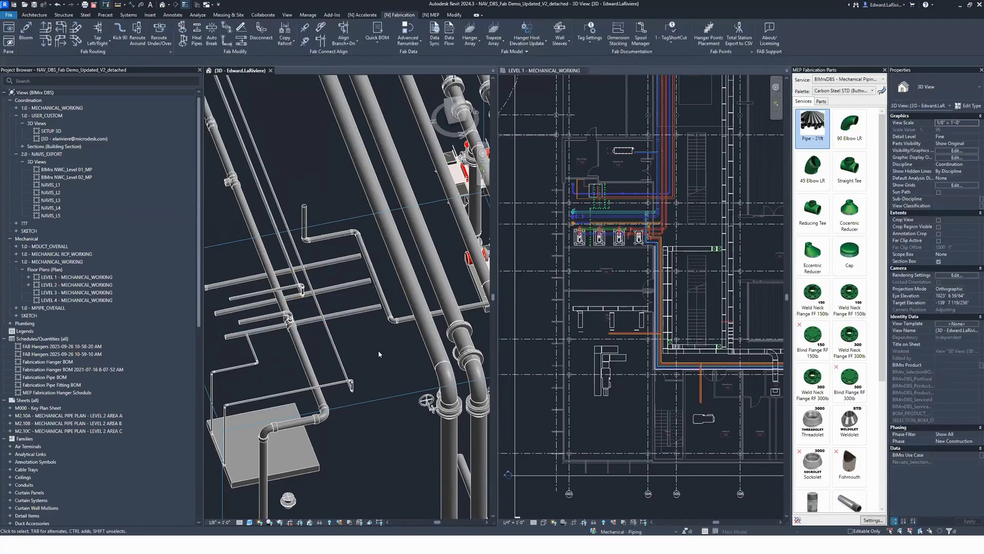
left_click(374, 276)
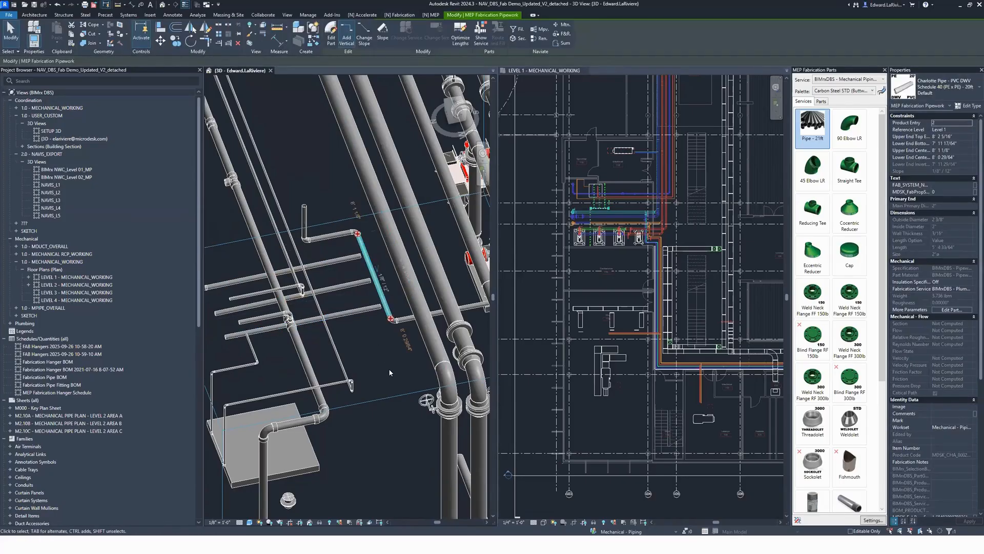
left_click(389, 373)
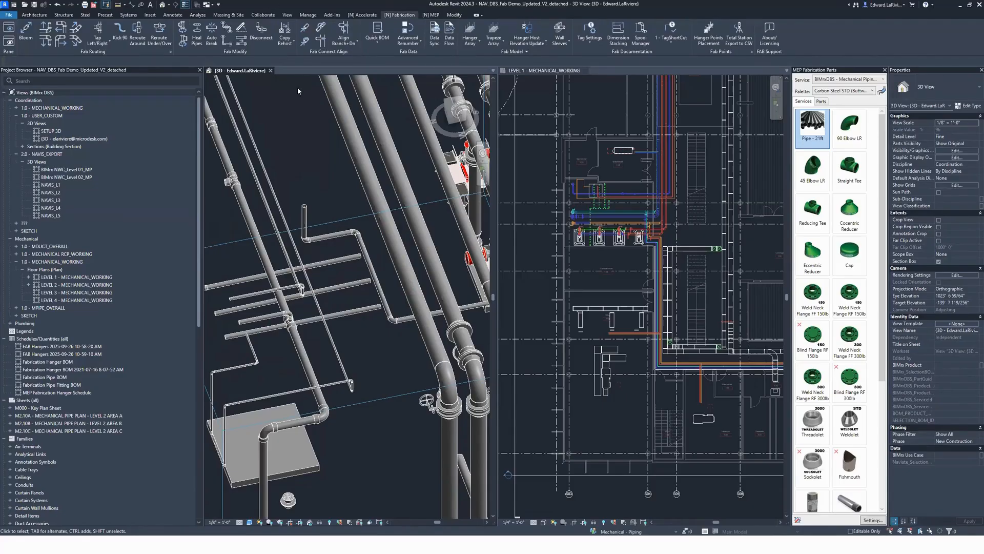
Step: Align the first PVC branch pipe with the sloped main, join it using Trim/Extend Single Element, and check the pipe segments around the connection
left_click(322, 43)
left_click(351, 259)
key("t")
key("r")
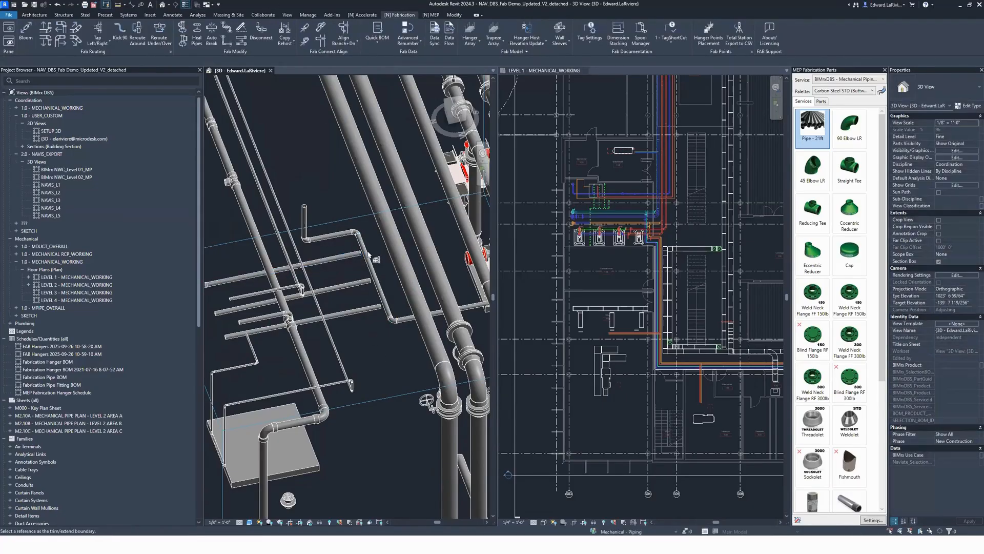
left_click(366, 258)
left_click(354, 254)
key("Escape")
key("Escape")
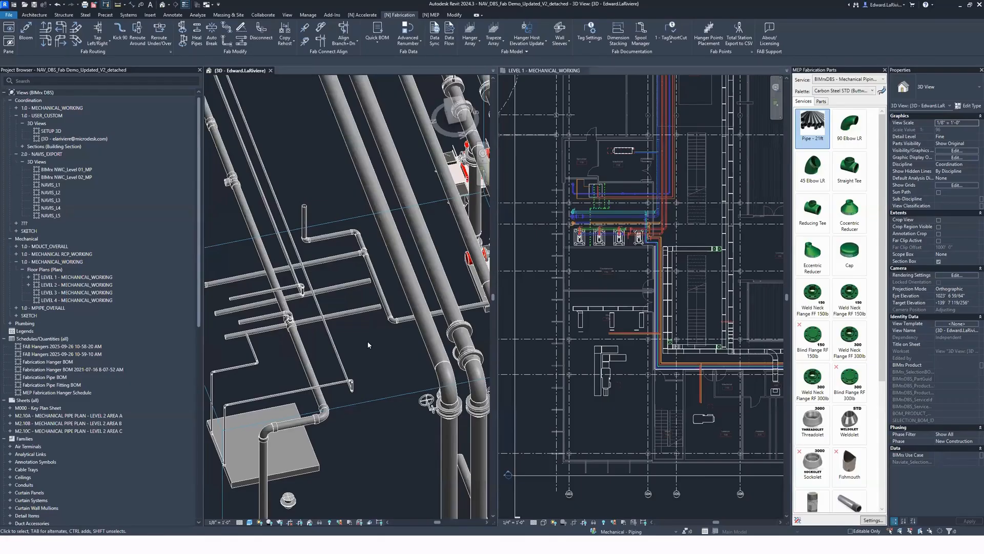
scroll(366, 239, "up", 2)
left_click(360, 244)
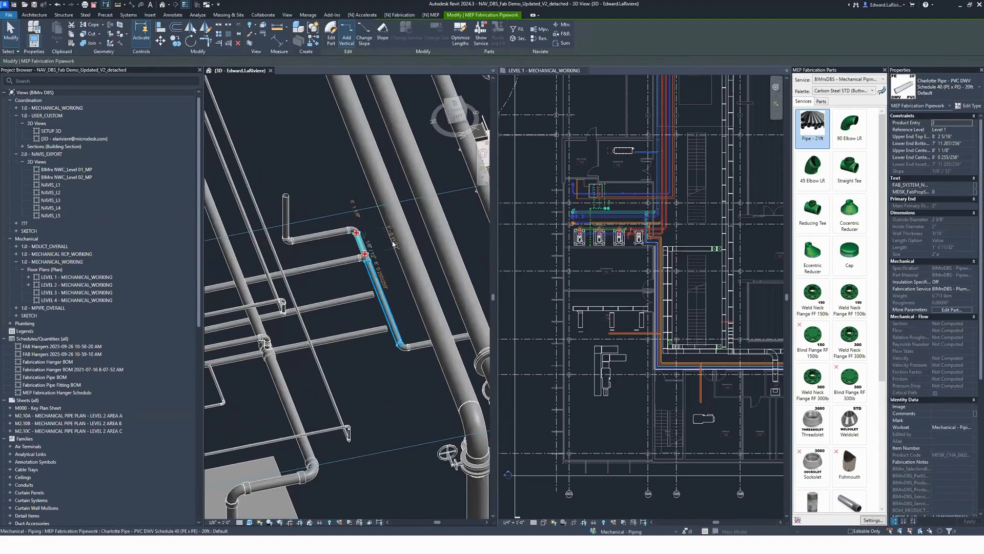
left_click(390, 311)
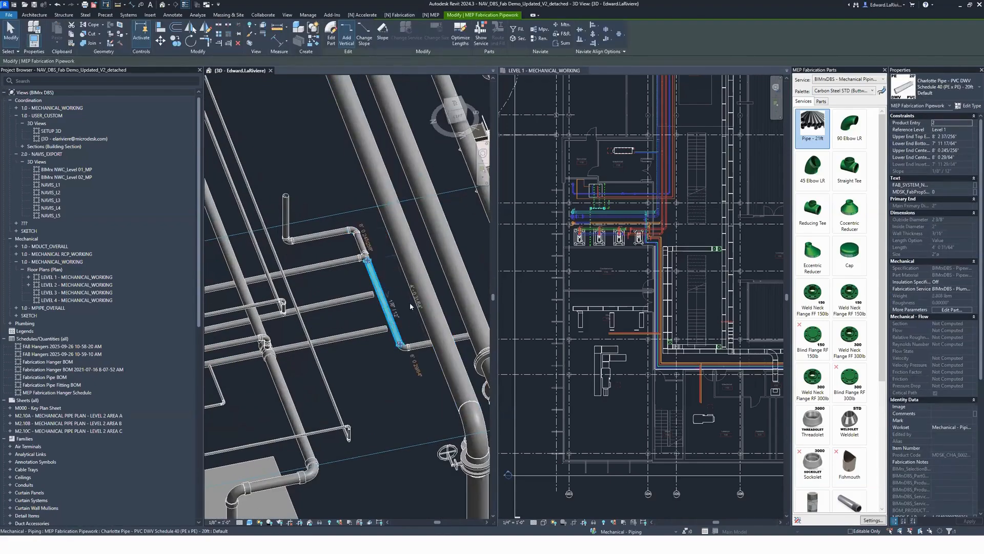
left_click(293, 272)
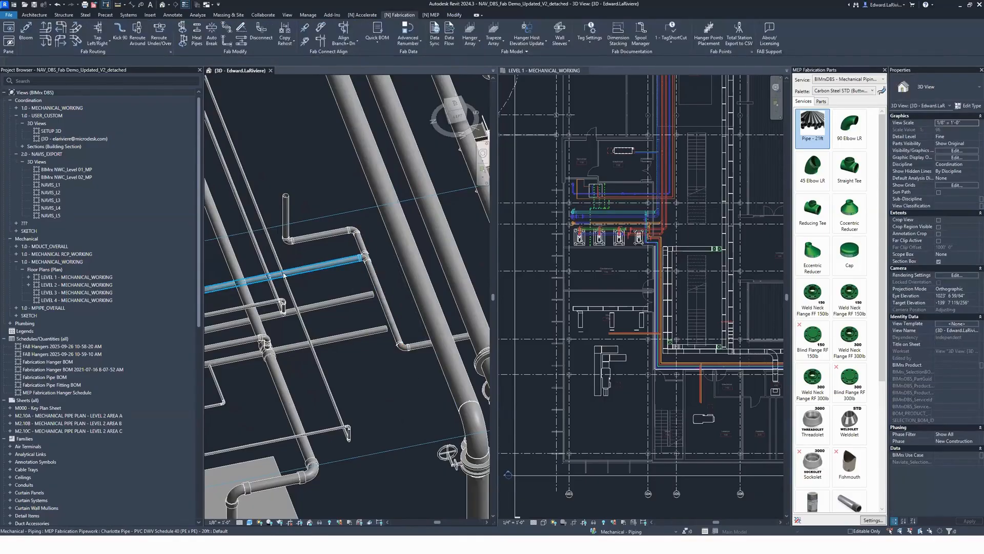
key("Escape")
Step: Align the middle PVC branch pipe with the sloped main, join it using Trim/Extend Single Element, and check the slopes of the surrounding pipes
left_click(318, 39)
left_click(383, 297)
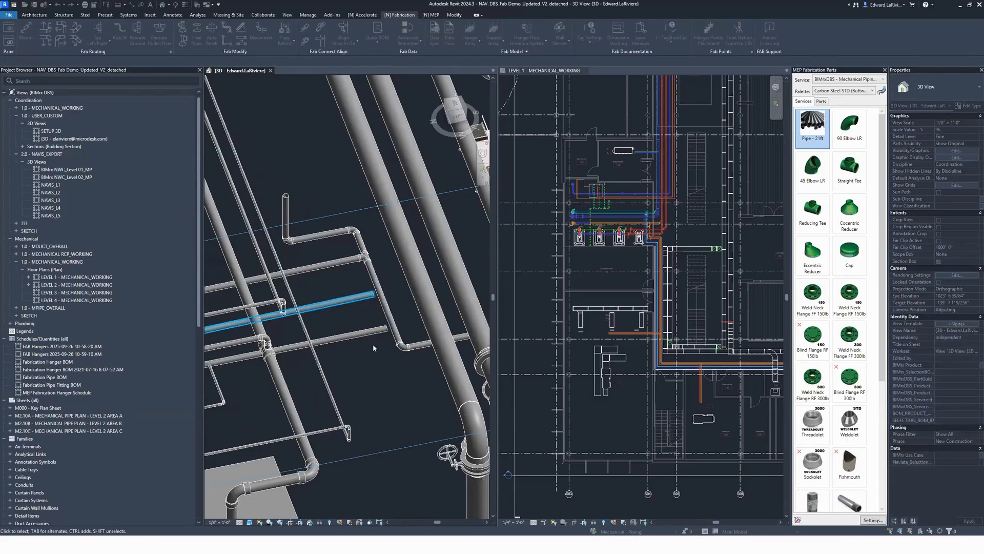
left_click(366, 297)
key("t")
key("t")
left_click(381, 297)
left_click(365, 295)
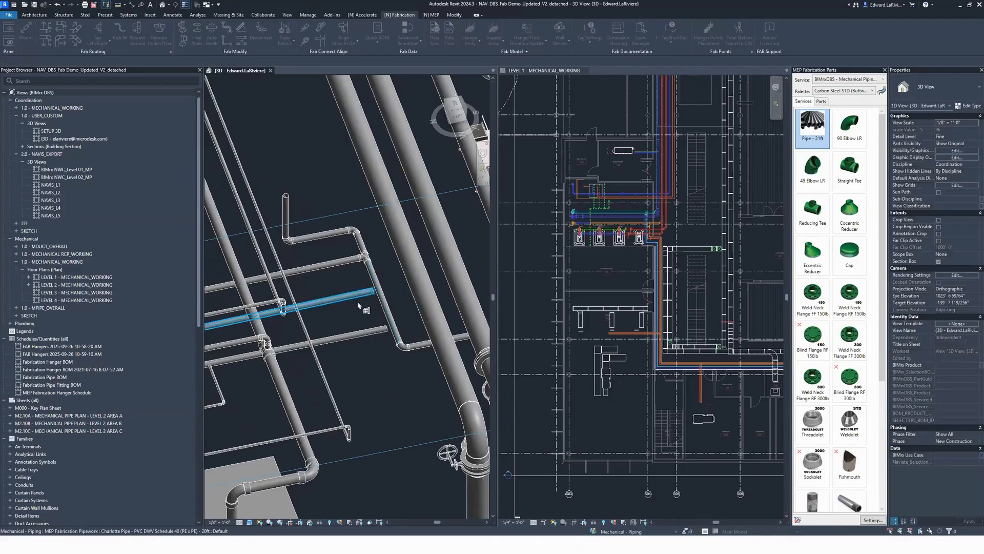
left_click(332, 300)
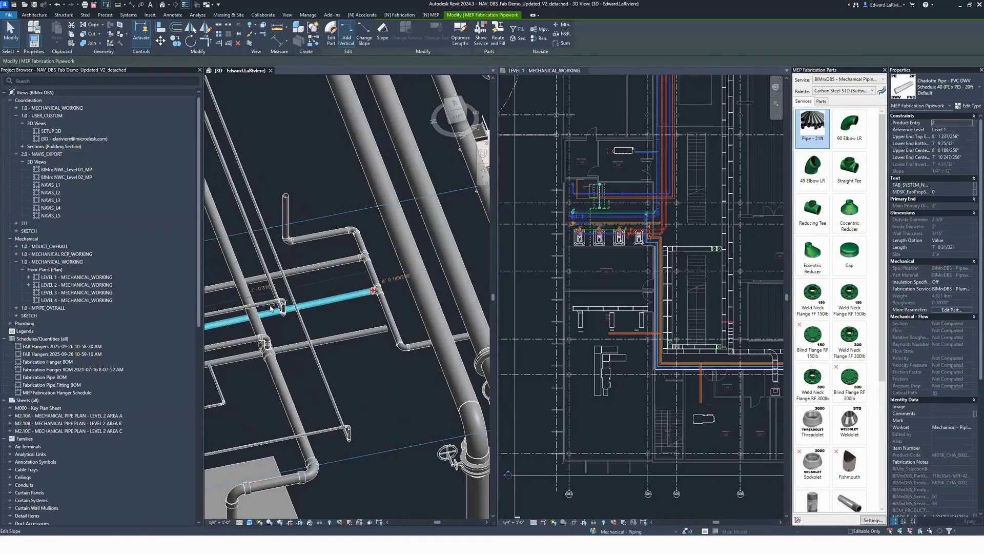
left_click(397, 346)
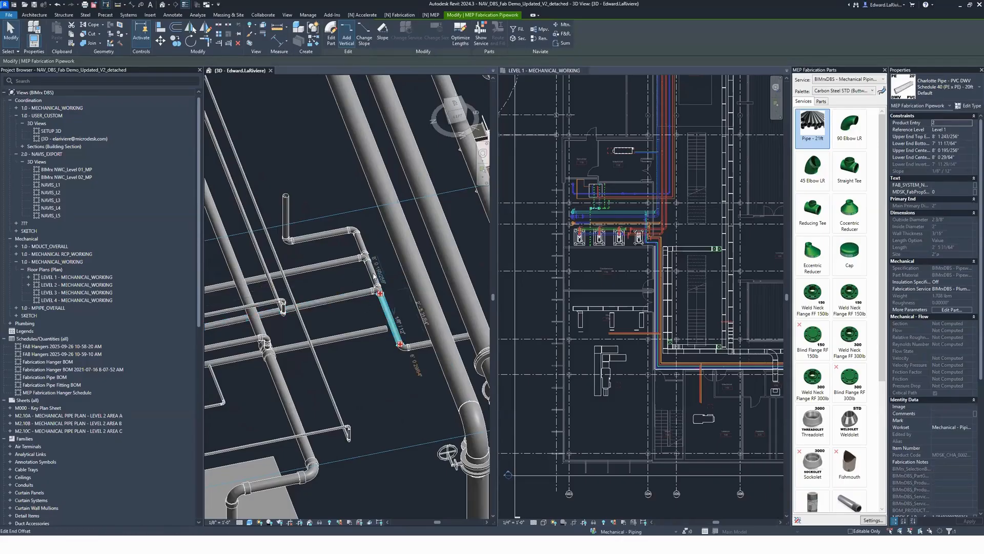
left_click(371, 274)
left_click(373, 380)
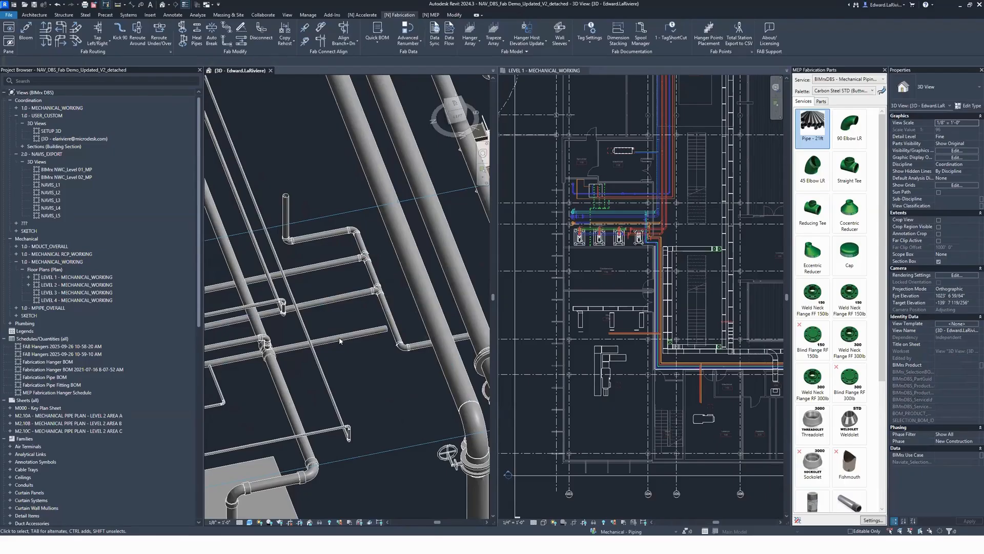
left_click(283, 347)
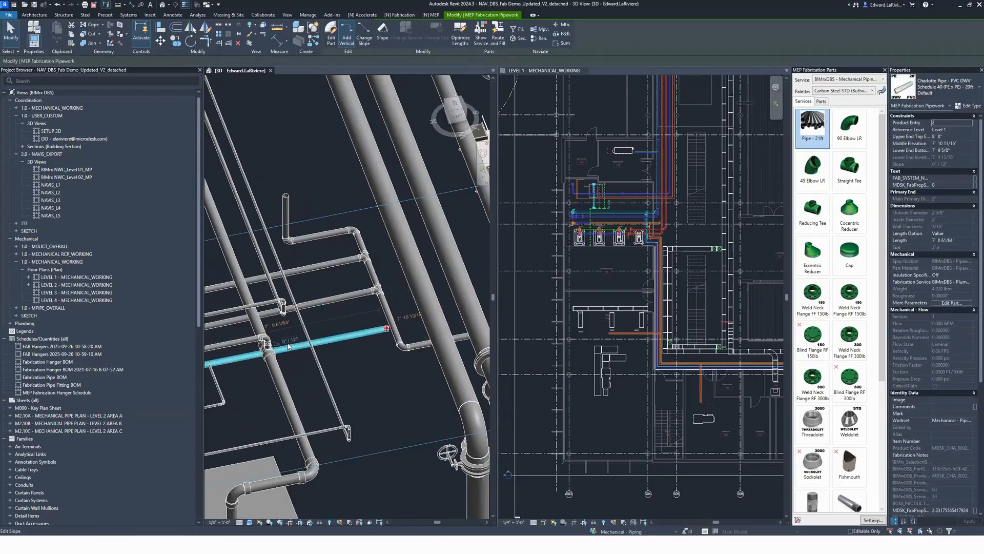
Step: Align the remaining unconnected PVC branch pipe with the sloped main using Align Branch-Up
key("Escape")
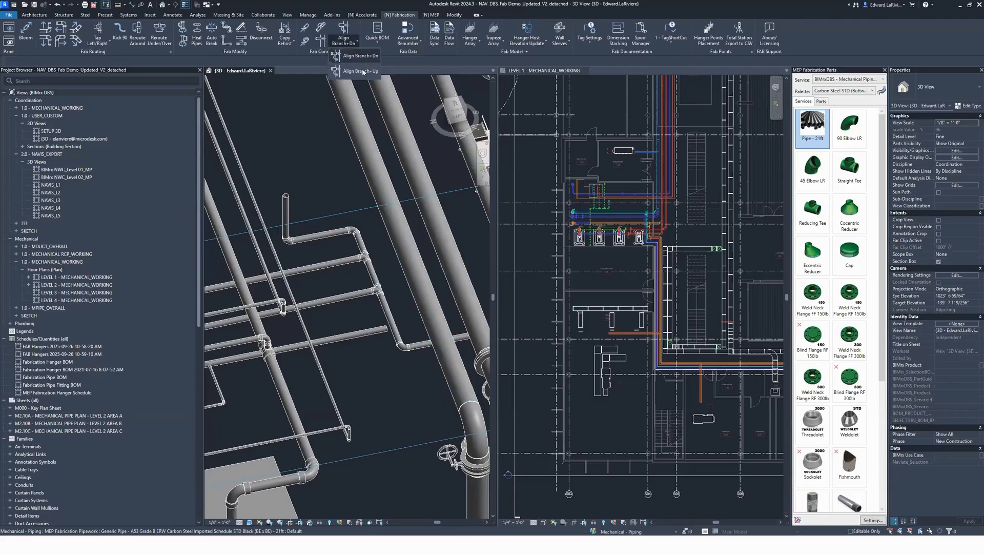
left_click(342, 40)
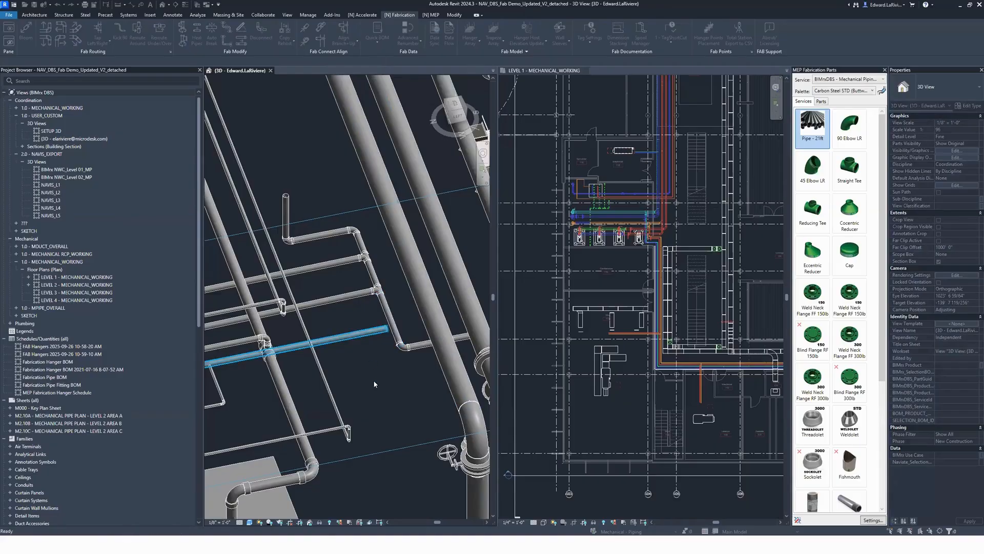
left_click(374, 327)
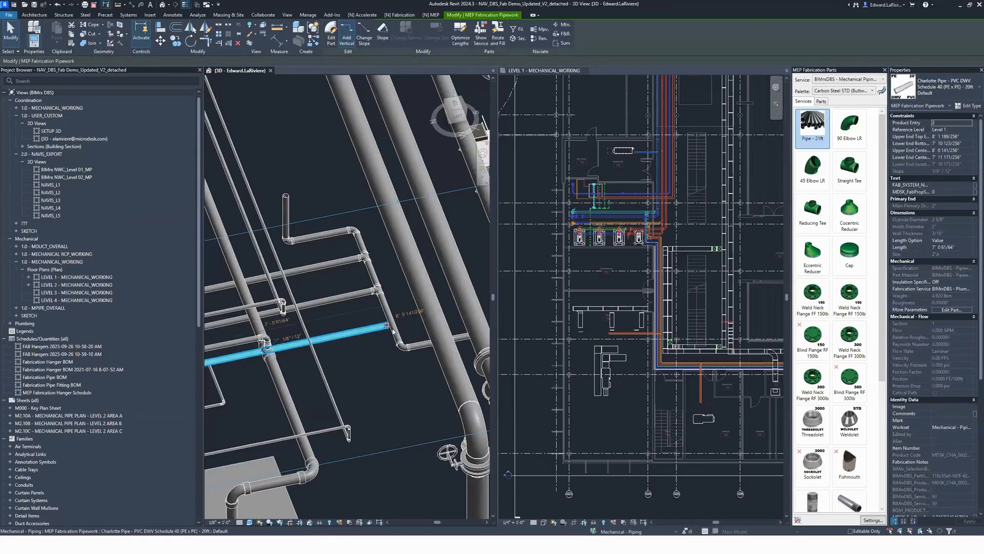
left_click(376, 360)
Step: Move the aligned PVC branch pipe straight down in the left side view so it sits below the sloped main
scroll(376, 359, "down", 2)
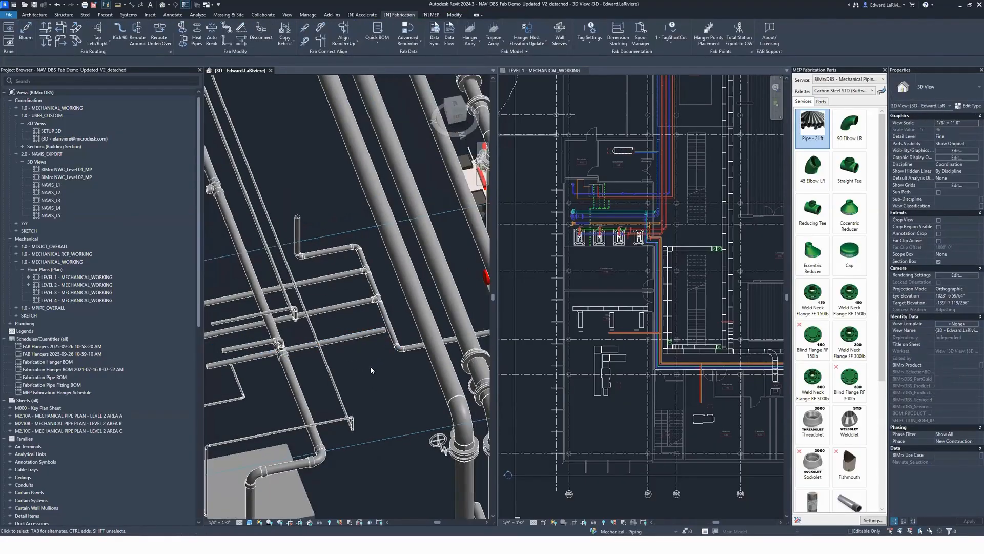
mouse_move(371, 363)
middle_mouse_down("shift")
mouse_move(360, 345)
mouse_move(366, 369)
middle_mouse_up("shift")
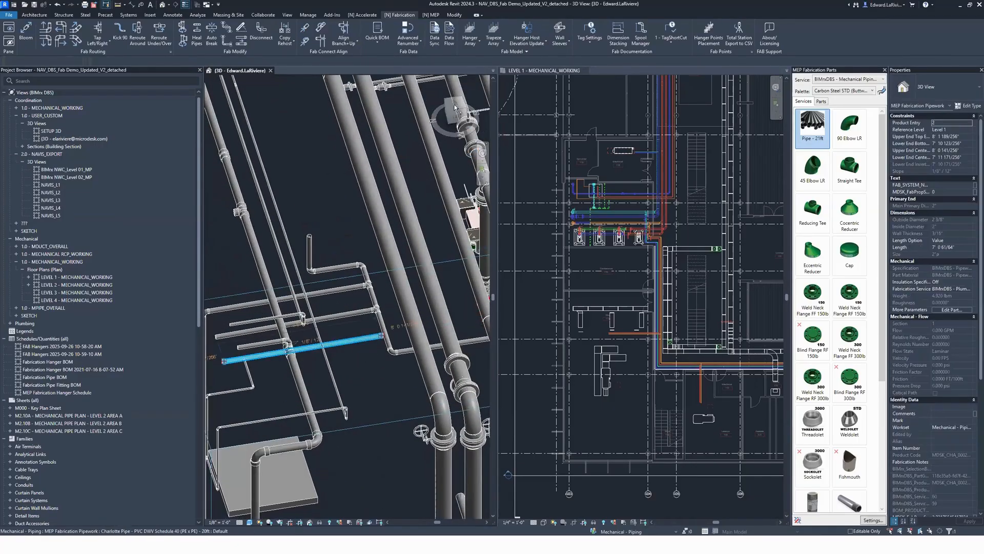
left_click(456, 119)
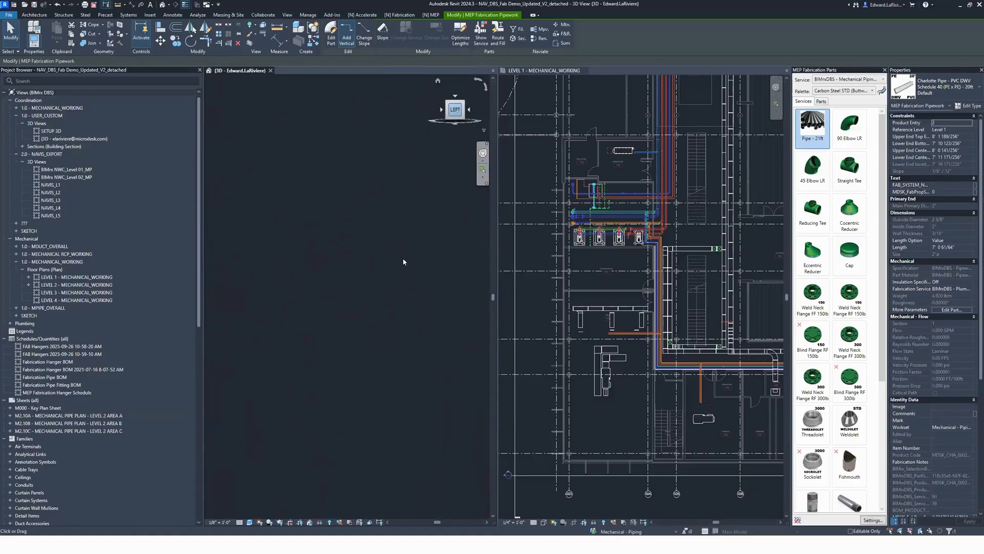
scroll(390, 314, "up", 3)
key("m")
key("v")
left_click(378, 282)
left_click(378, 303)
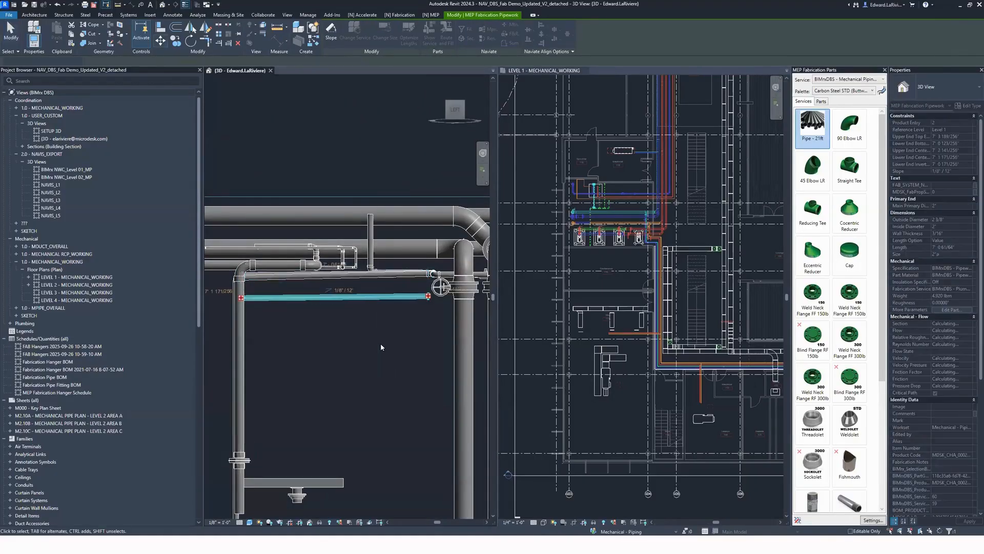
scroll(317, 346, "down", 2)
middle_click_drag(319, 336, 405, 326, "shift")
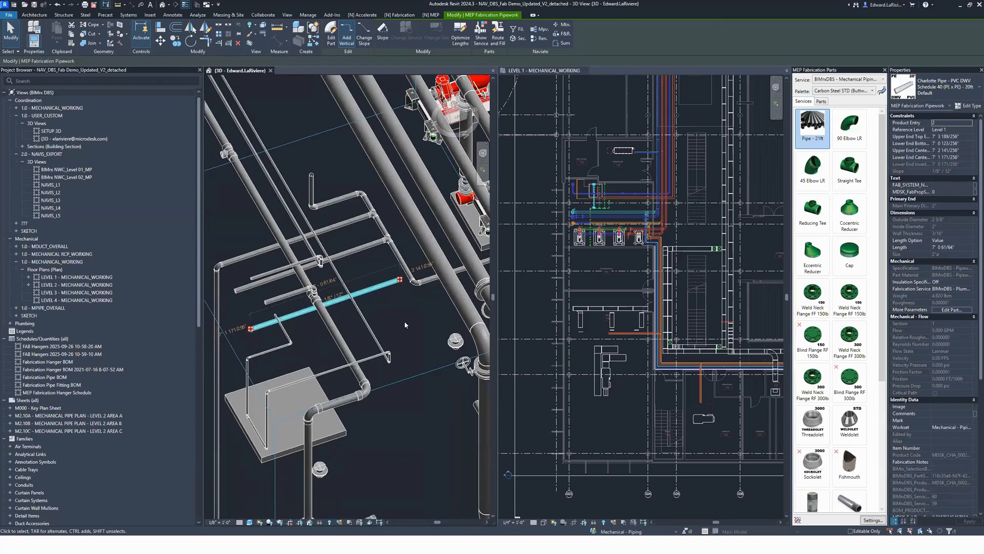
left_click(405, 326)
scroll(397, 336, "up", 3)
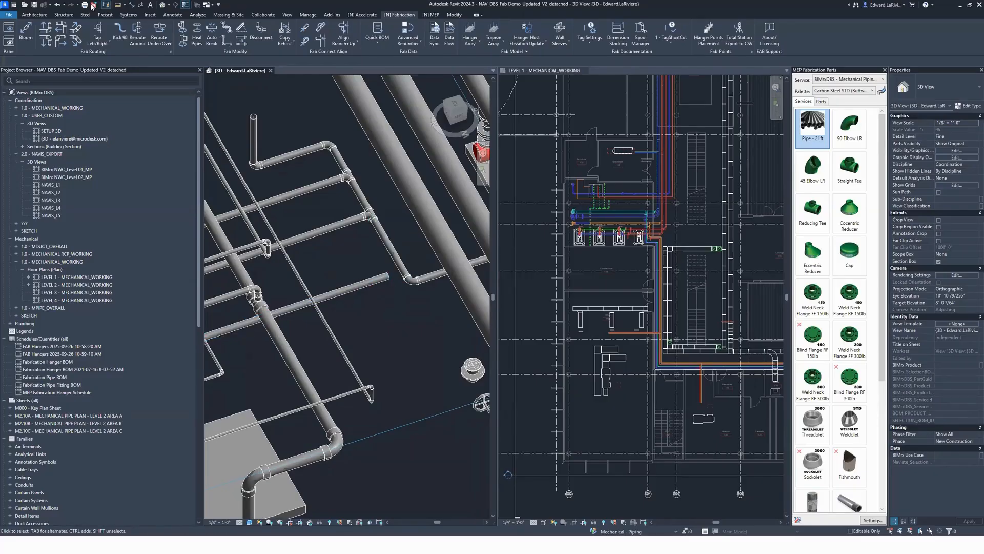
Step: Add an angled elbow and pipe to the open end of the lowered PVC branch and align them with the sloped main
left_click(75, 26)
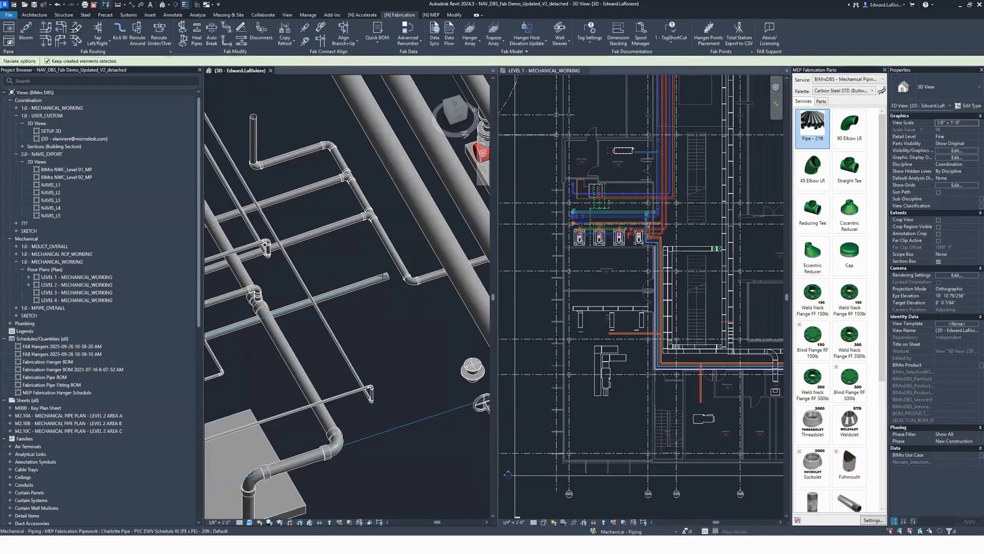
left_click(404, 349)
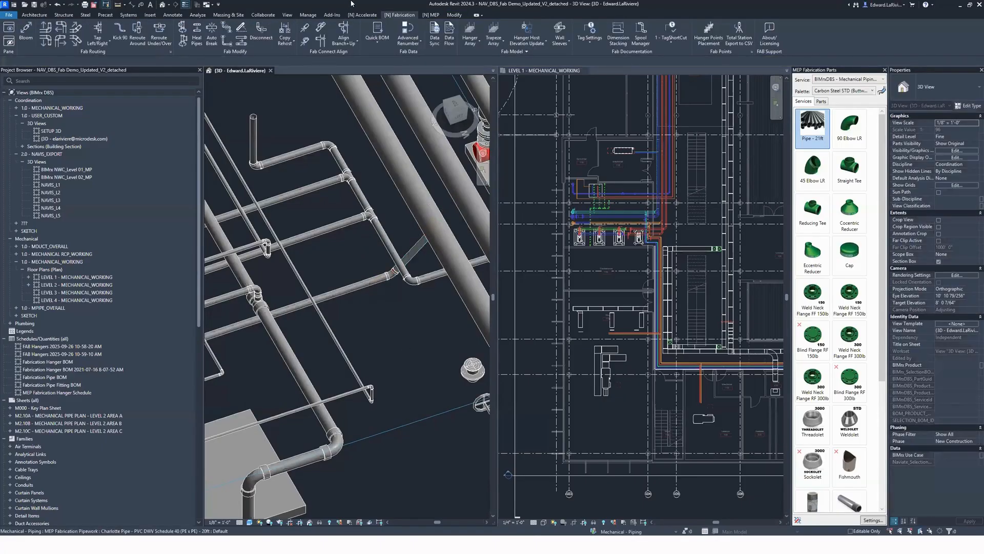
left_click(321, 41)
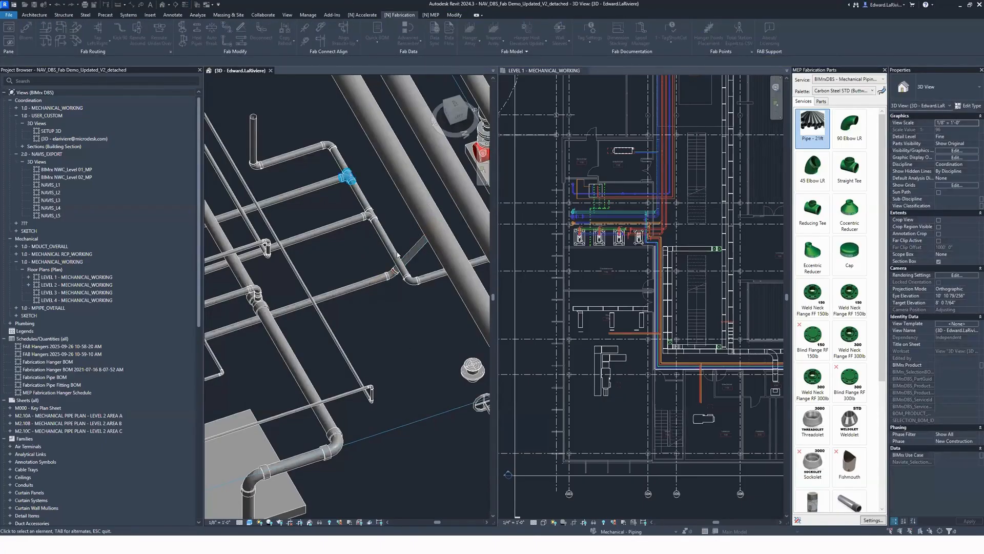
left_click(380, 281)
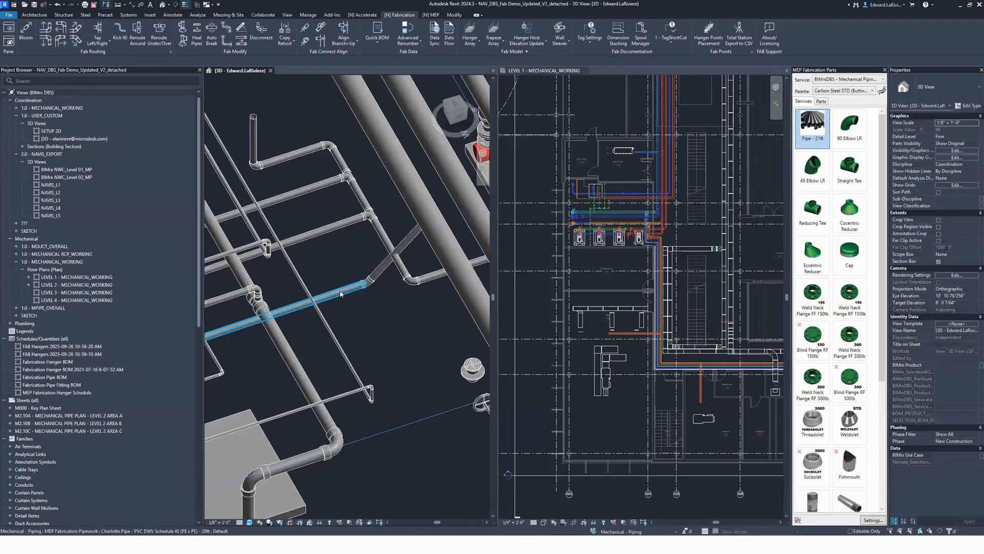
Step: Join the angled PVC pipe to the sloped main using Trim/Extend Single Element
key("Return")
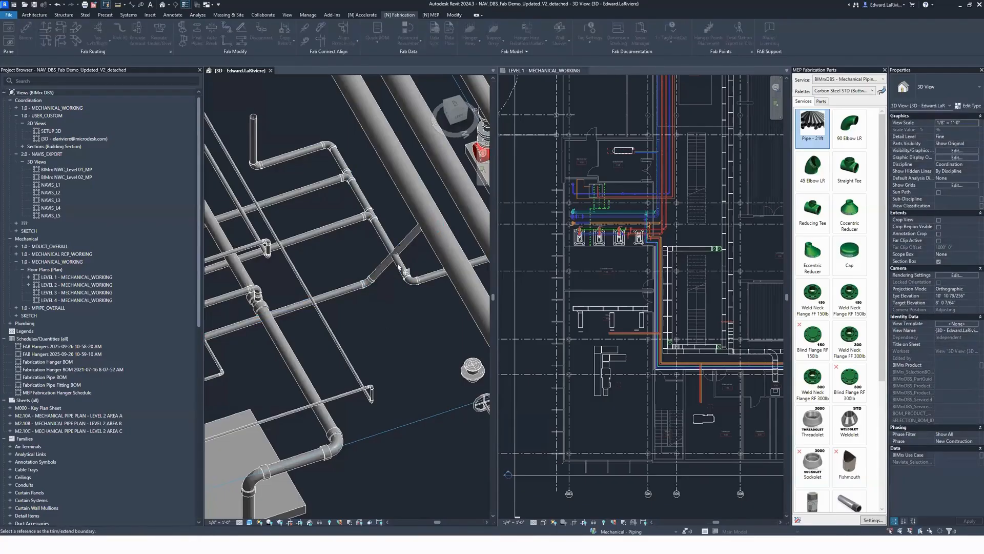
left_click(403, 325)
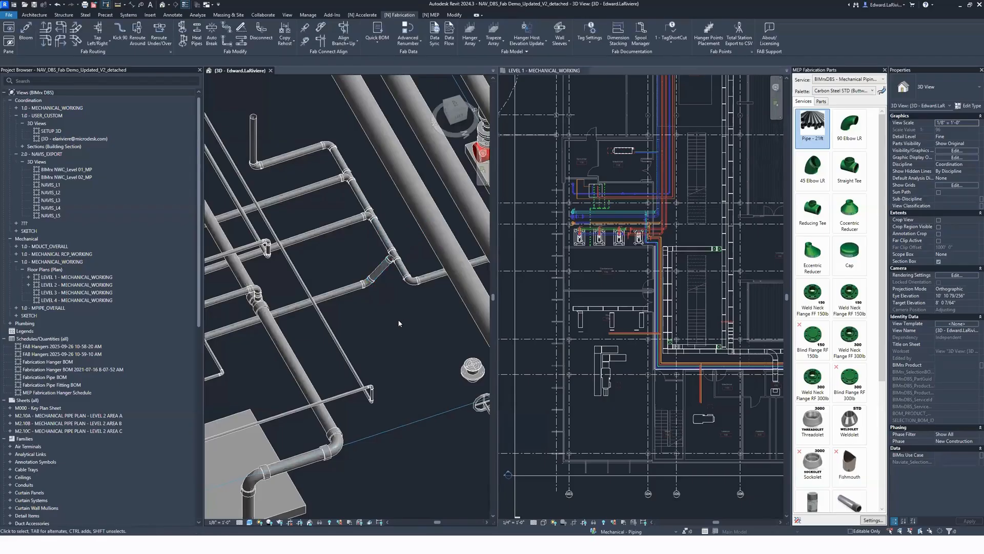
scroll(375, 301, "down", 3)
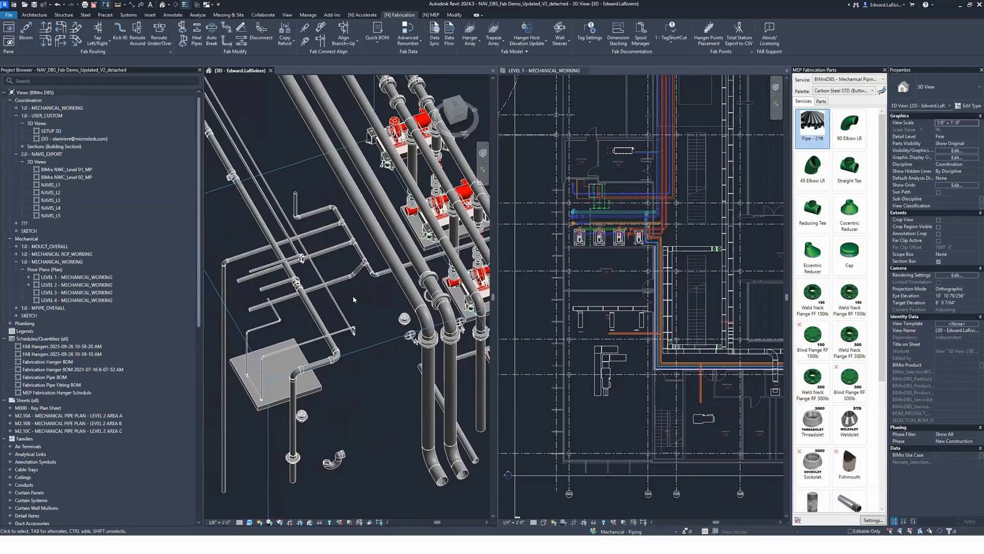
scroll(353, 295, "down", 5)
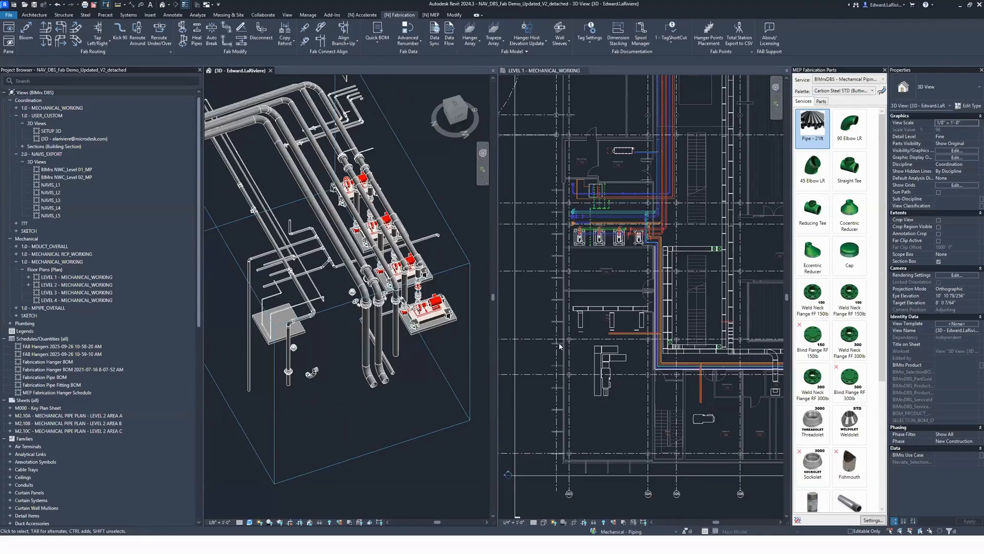
Step: Copy the four parallel copper pipes in the Level 1 mechanical plan to the open area beside Lounge 120
key("ctrl+Tab")
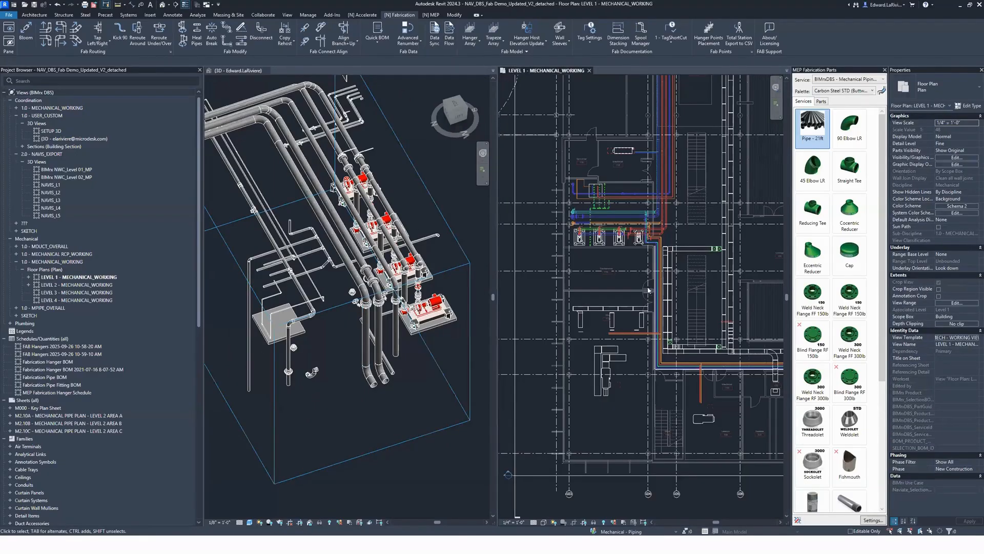
scroll(705, 297, "up", 5)
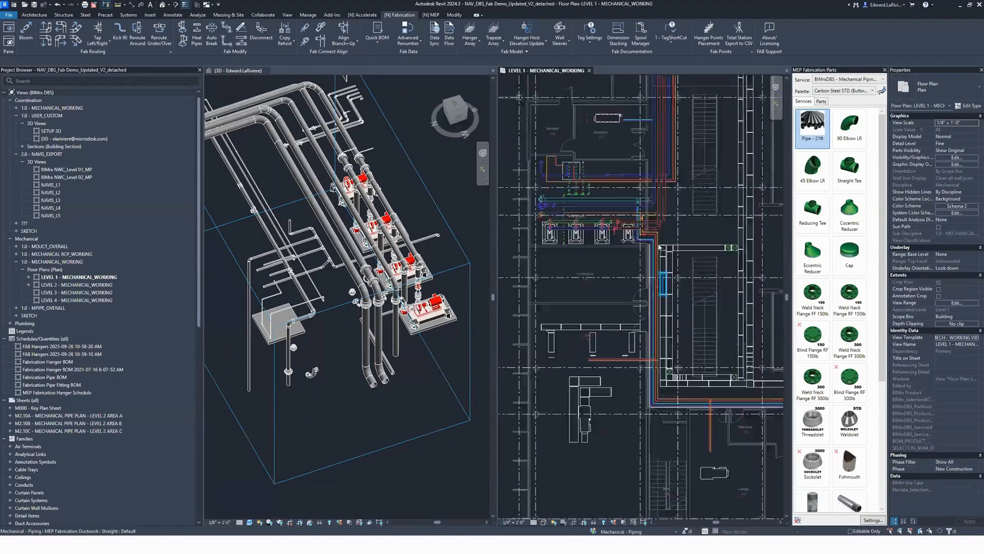
scroll(654, 267, "up", 2)
left_click_drag(603, 258, 585, 231)
key("c")
key("o")
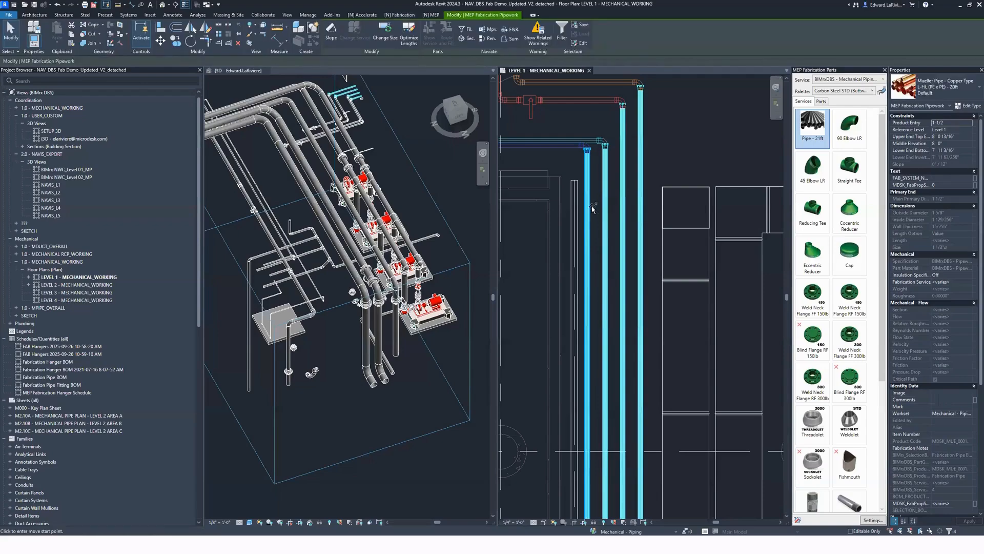
left_click(591, 206)
scroll(617, 240, "down", 3)
middle_click_drag(692, 289, 532, 228)
middle_click_drag(745, 293, 542, 262)
middle_click_drag(777, 353, 551, 317)
left_click(588, 321)
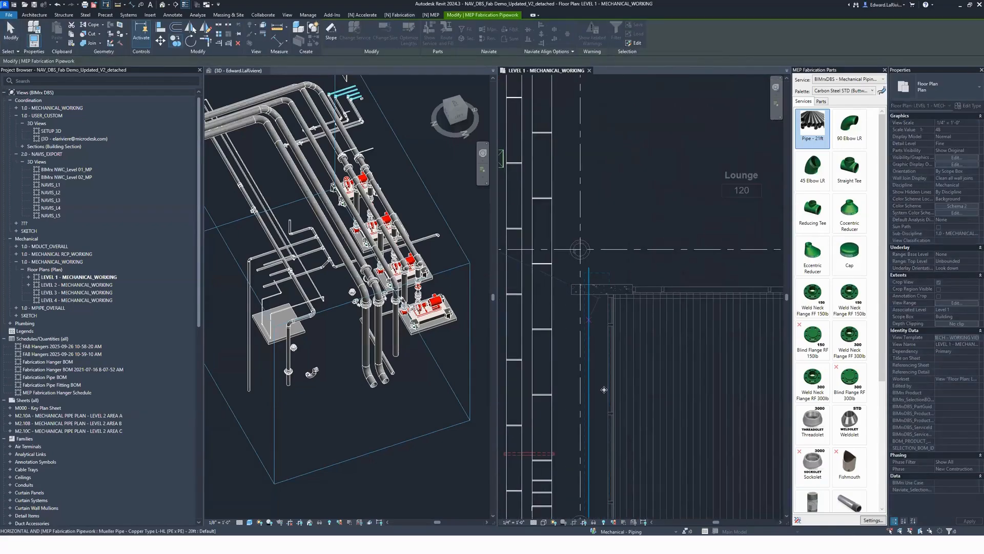
left_click(700, 356)
scroll(680, 354, "down", 1)
middle_click_drag(680, 354, 680, 292)
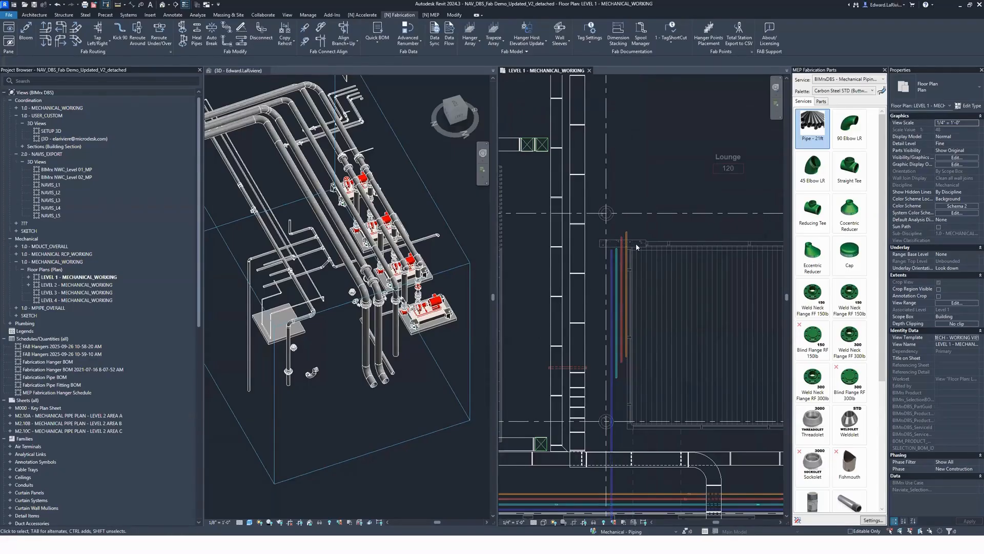
Step: Add elbows with 2' stub pipes at the upper ends of the four copied pipes, turning them towards the lounge
scroll(638, 244, "up", 3)
left_click_drag(644, 311, 567, 221)
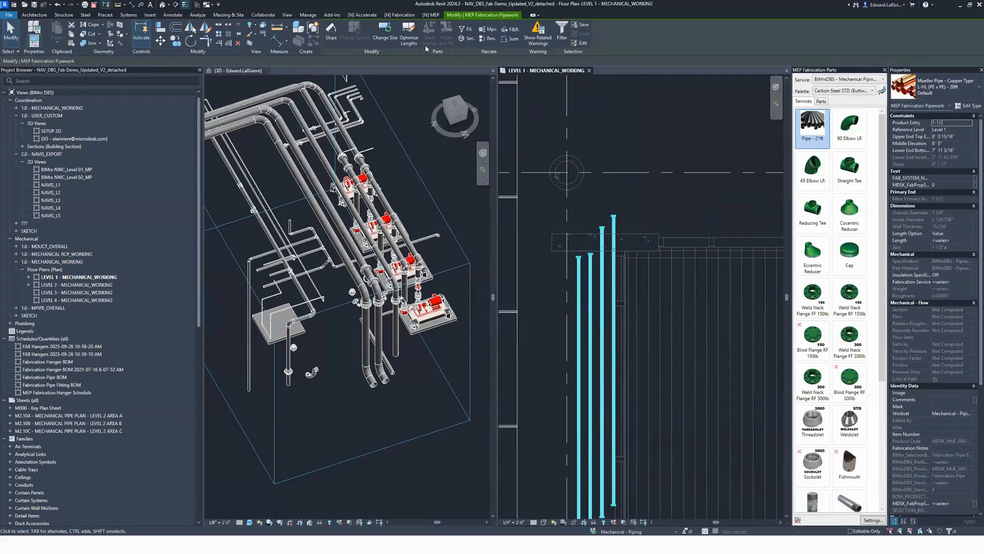
left_click(400, 15)
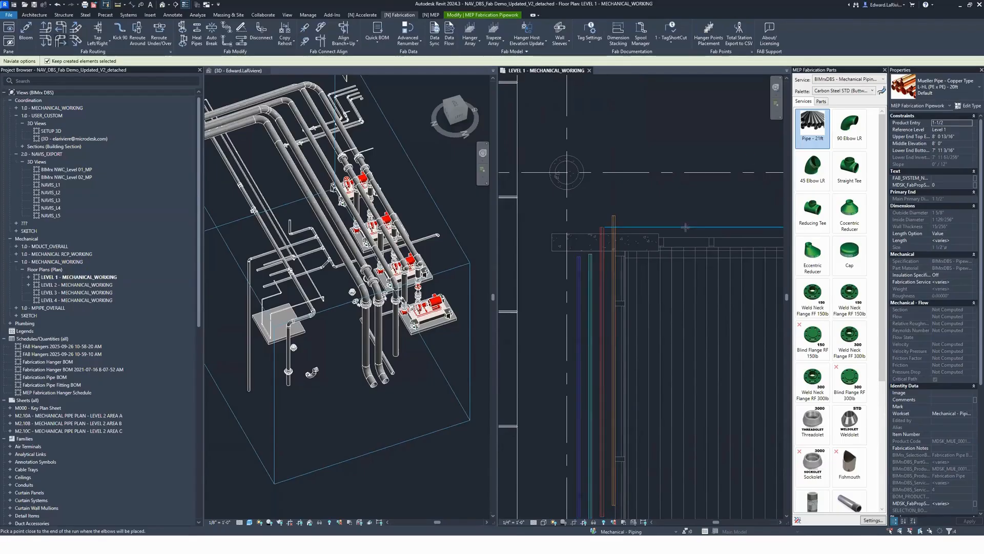
left_click(679, 242)
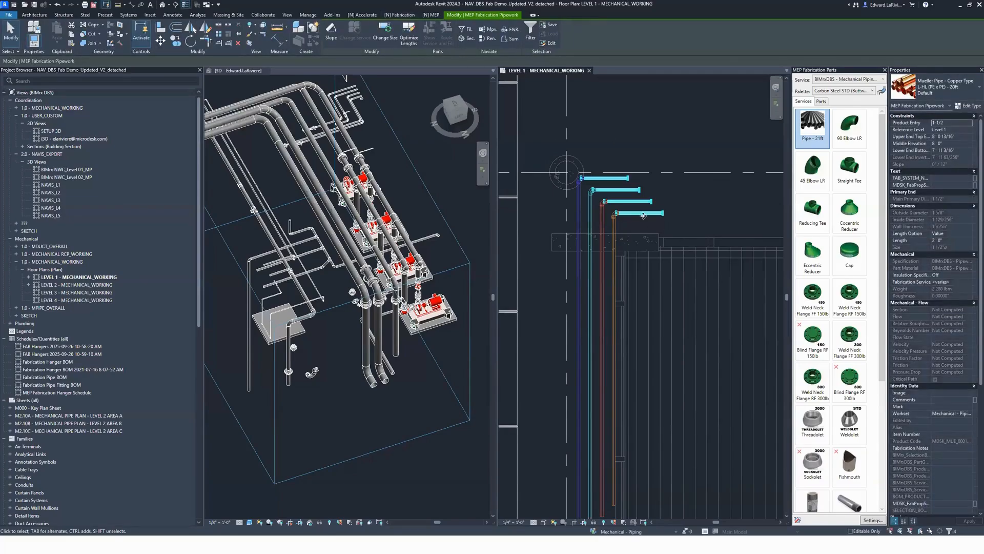
Step: Move the four stub pipes down to the lounge's lower wall and stretch them to about 7'-5" long
scroll(664, 298, "down", 5)
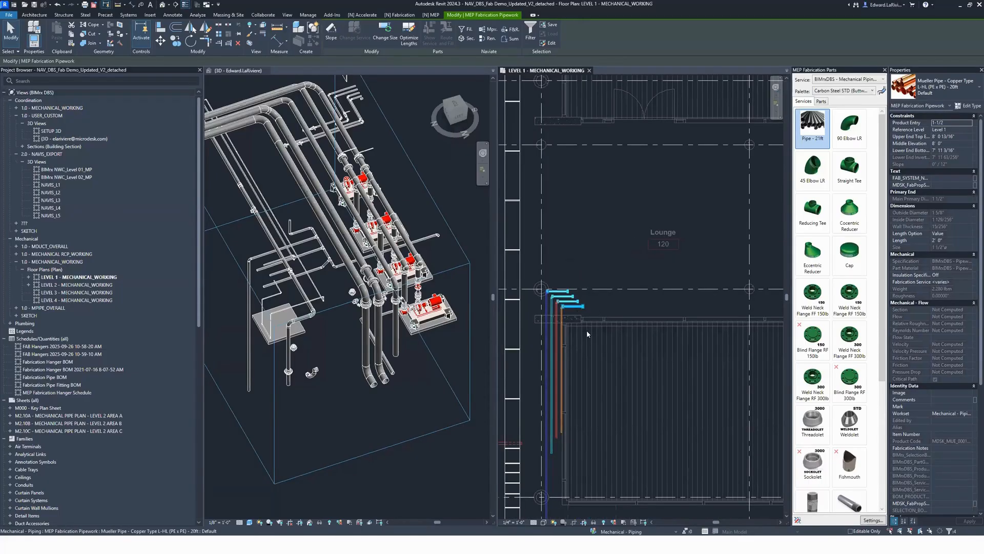
scroll(639, 329, "down", 2)
middle_click_drag(639, 329, 606, 338)
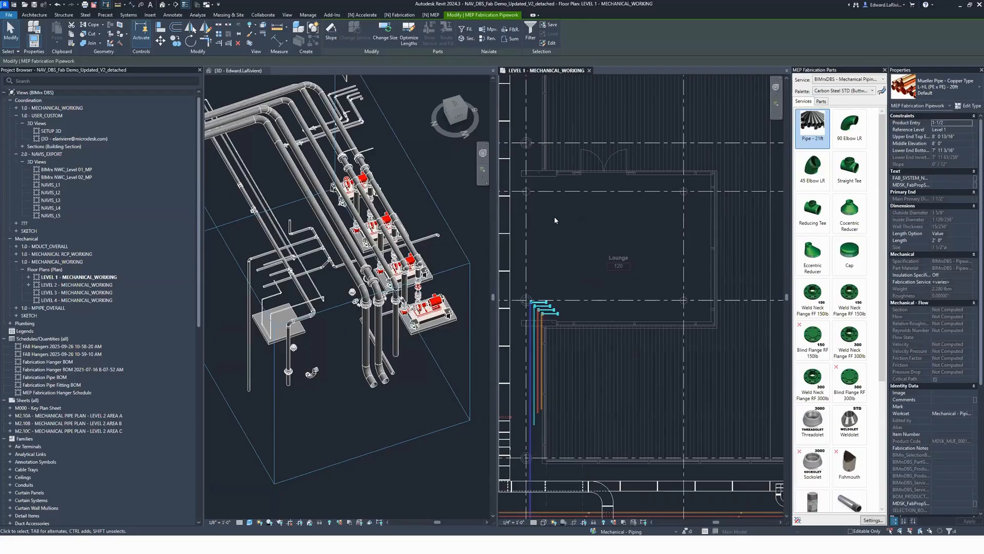
left_click(160, 41)
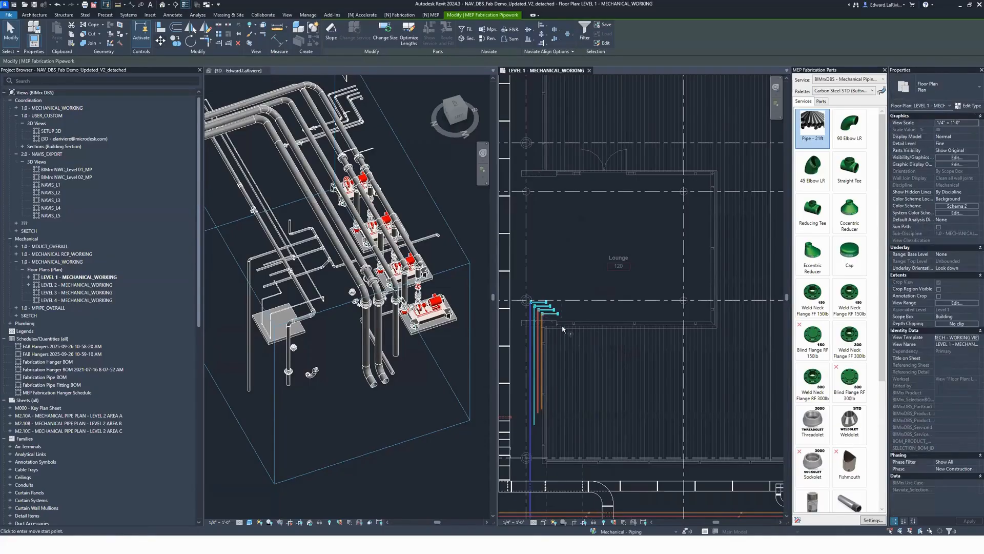
left_click(600, 332)
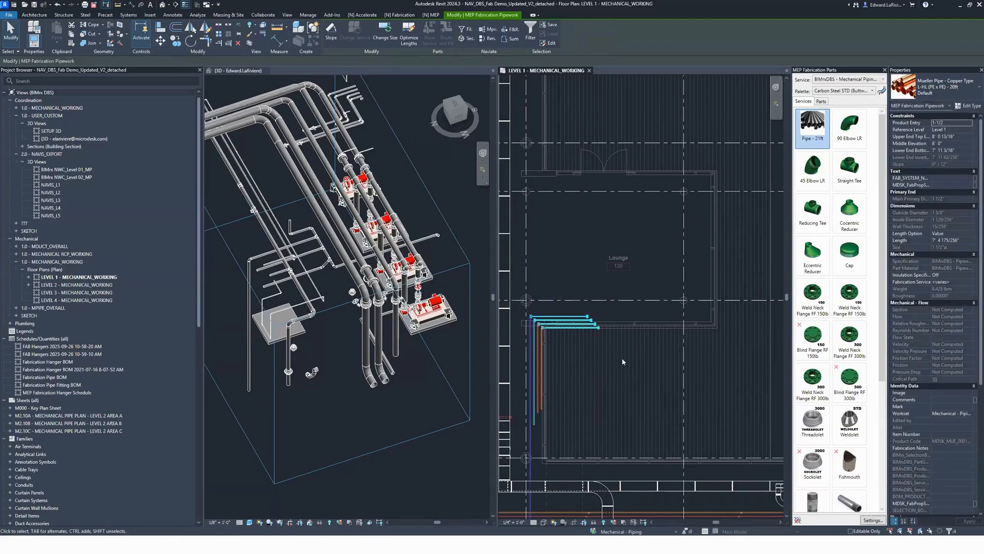
Step: Extend the four copper runs along the lounge's lower wall to the far corner and turn them up the side wall for 16'
scroll(611, 342, "up", 5)
key("m")
key("v")
left_click(578, 304)
scroll(579, 312, "down", 3)
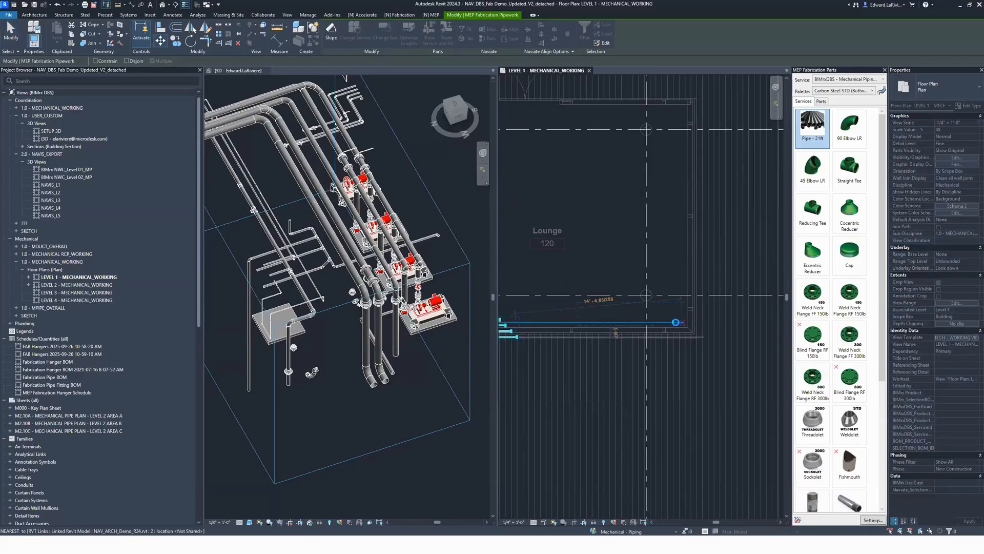
left_click(696, 343)
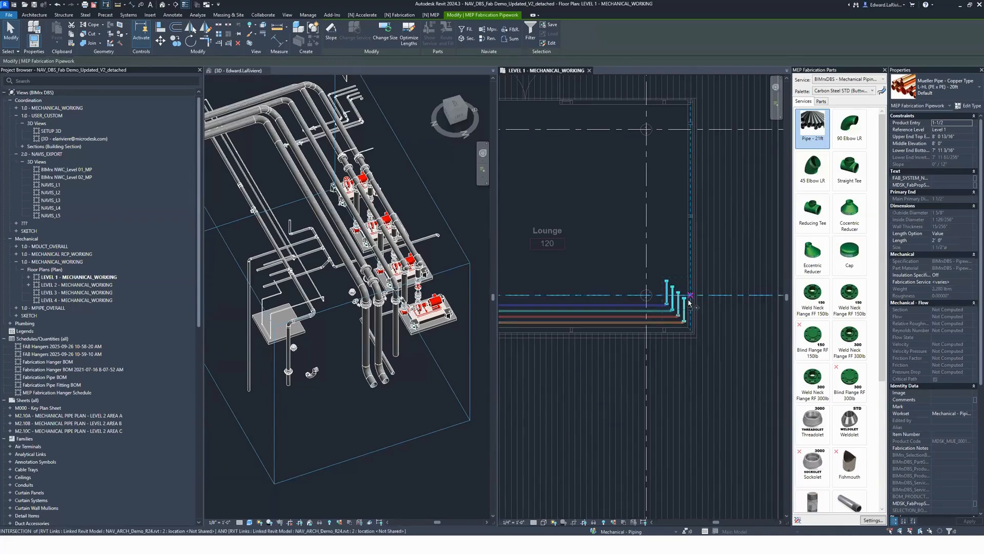
left_click(685, 195)
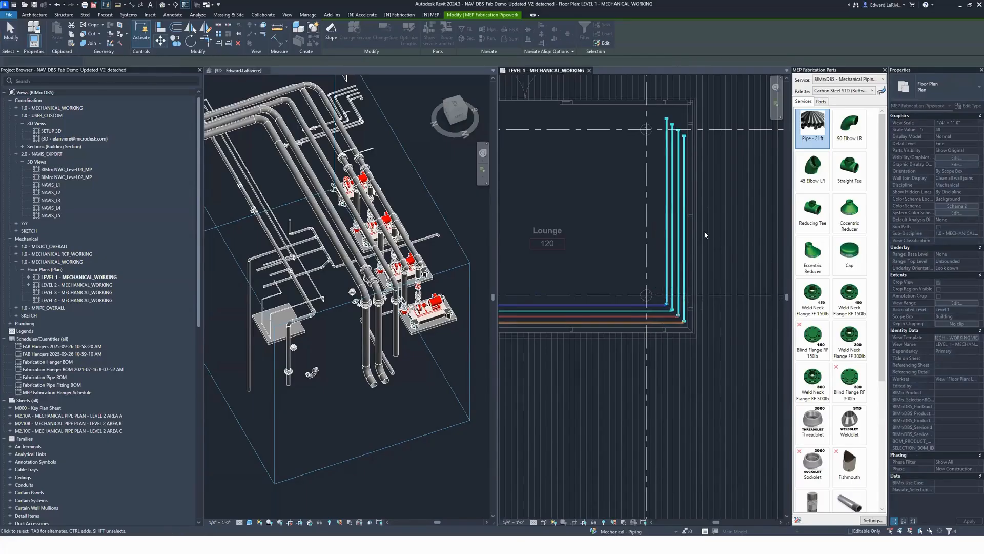
Step: Turn the four copper runs with elbows along the lounge's upper wall and extend them about 23' back past the opposite wall
key("e")
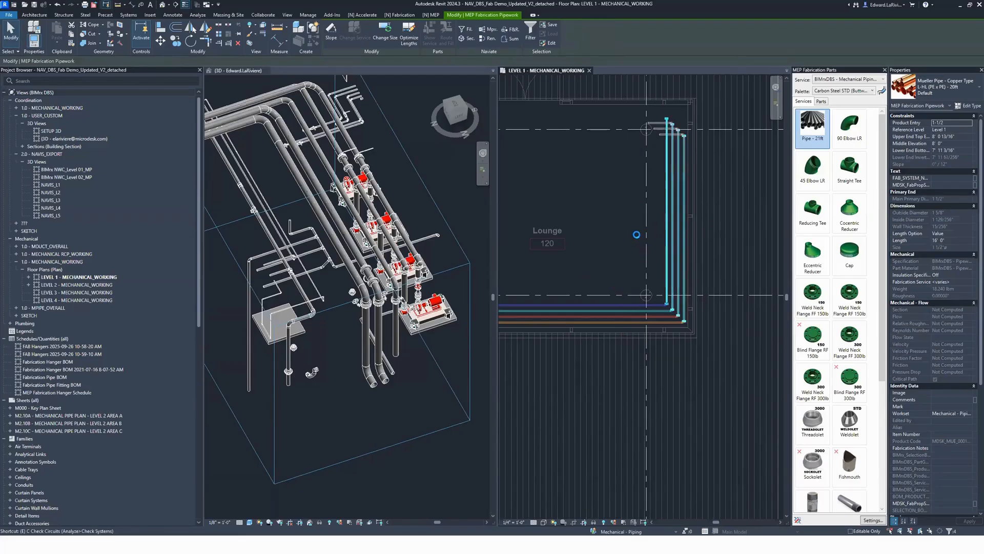
key("m")
key("v")
left_click(642, 117)
scroll(706, 155, "down", 3)
scroll(583, 149, "up", 3)
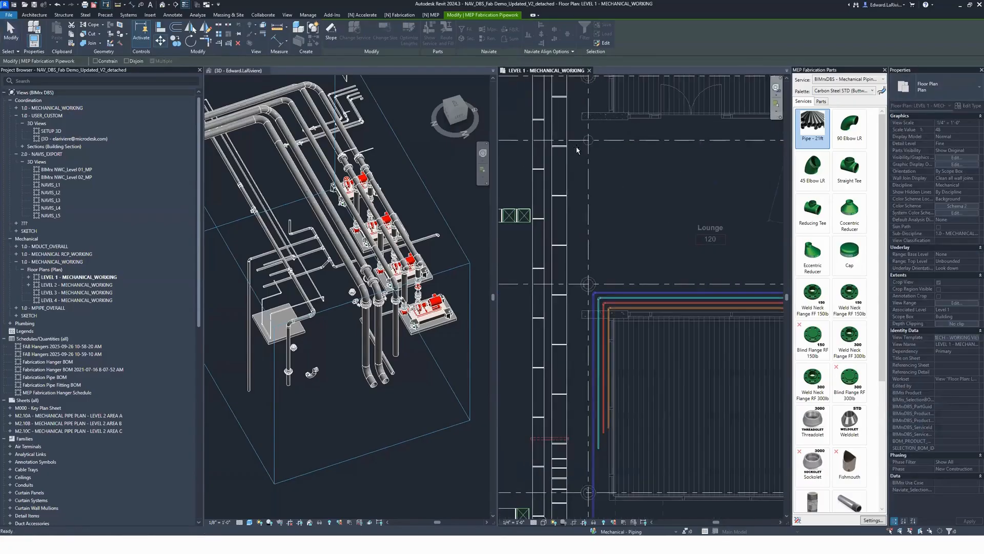
left_click(577, 149)
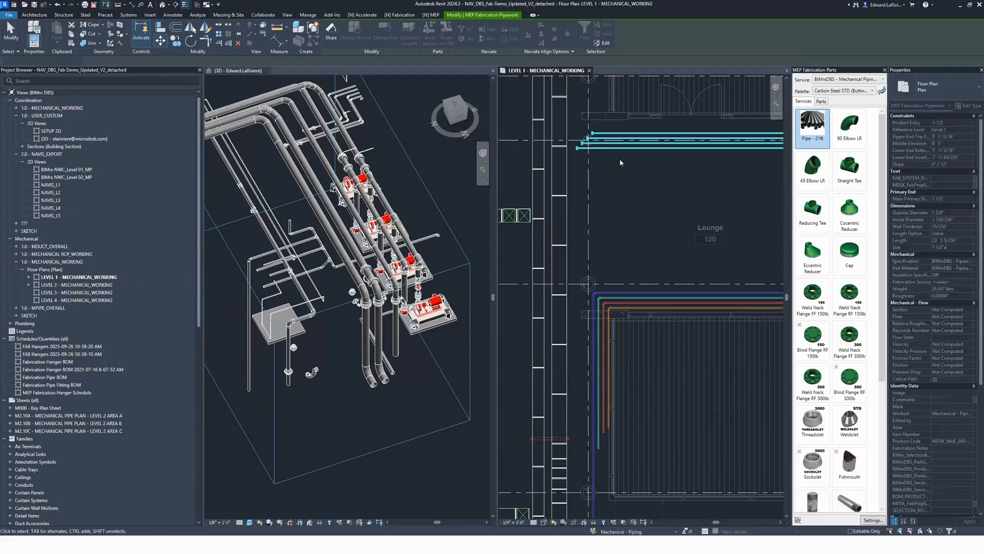
Step: Move the two inner copper runs along the lounge's upper wall farther away from the two outer runs
scroll(618, 161, "up", 3)
key("Escape")
middle_click_drag(598, 200, 617, 244)
scroll(610, 238, "up", 2)
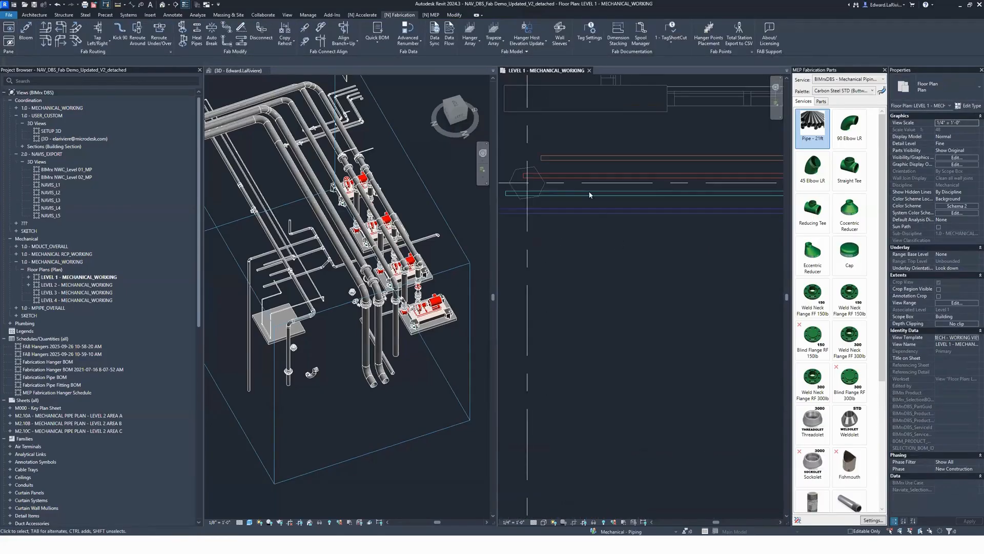
left_click(604, 213)
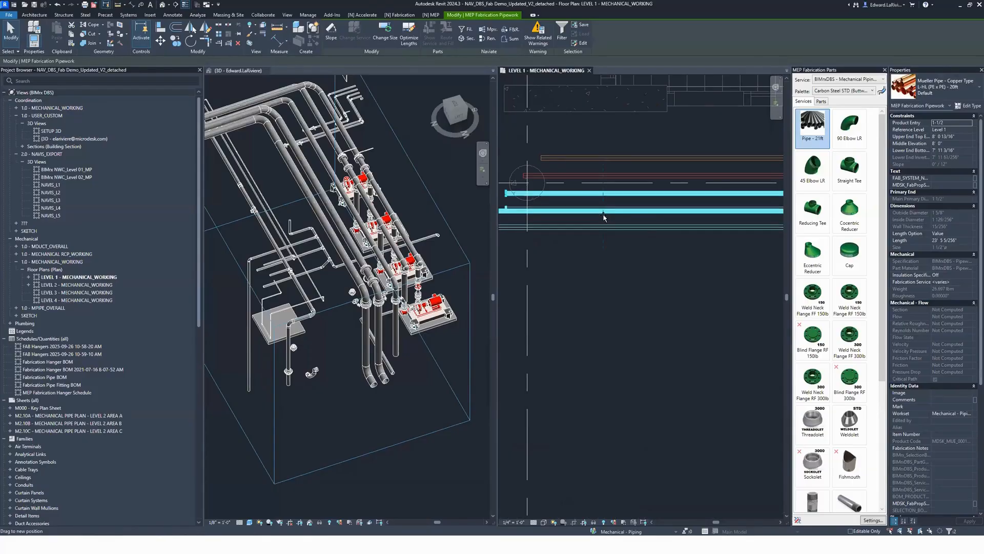
left_click_drag(604, 217, 620, 138)
left_click(623, 312)
left_click(593, 318)
Step: Select the ductwork southwest of the lounge in the floor plan and bring it into the 3D view's section box
scroll(620, 270, "down", 4)
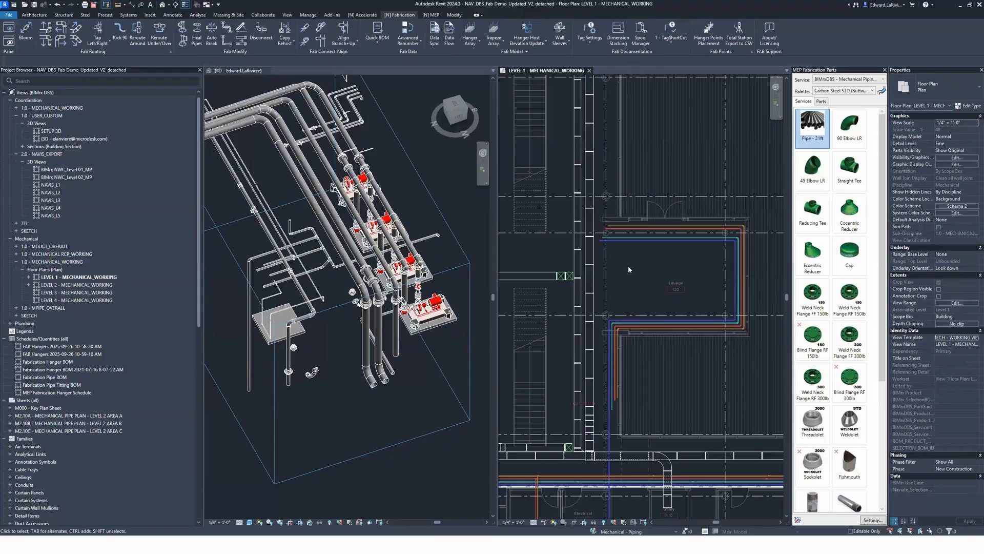
scroll(573, 236, "down", 1)
middle_click_drag(573, 237, 728, 216)
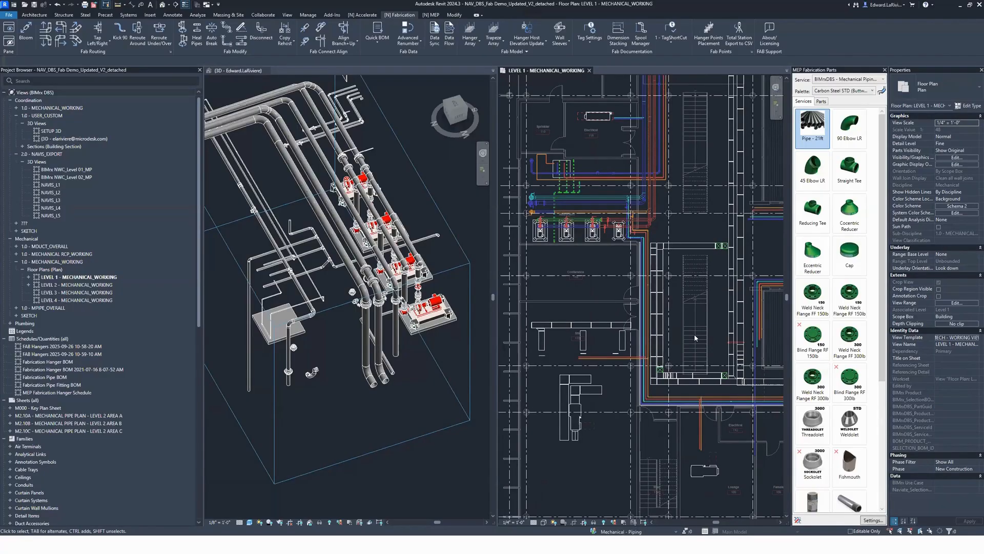
left_click_drag(695, 291, 470, 371)
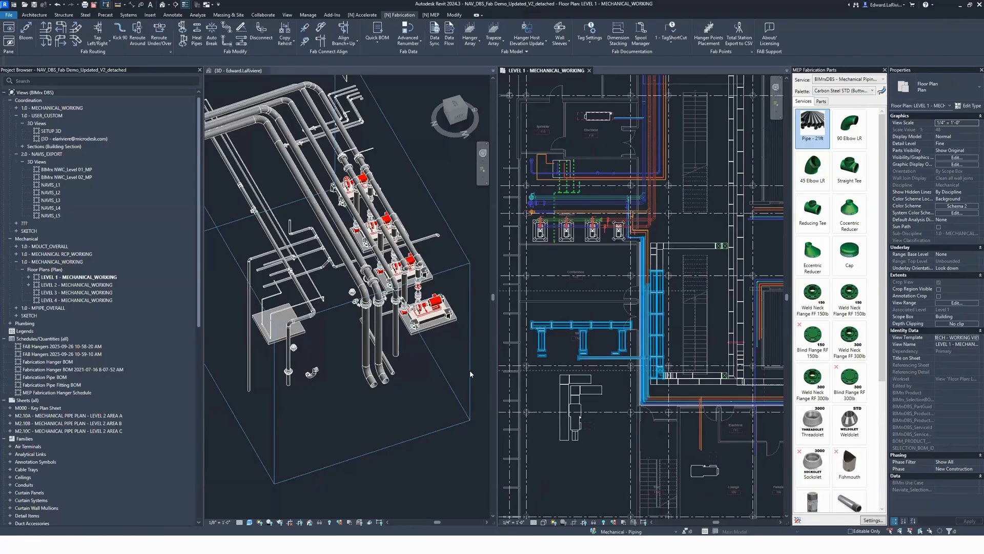
left_click_drag(513, 430, 519, 447)
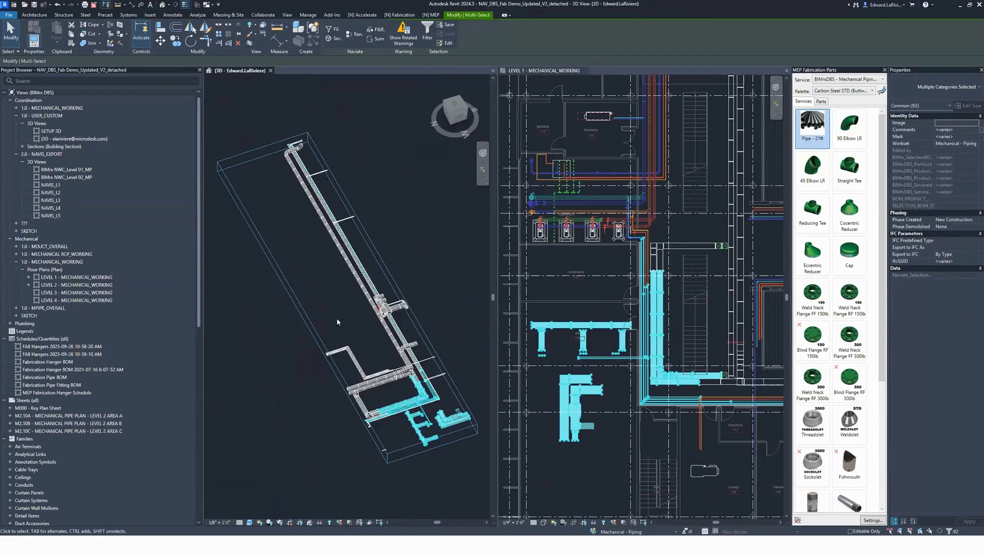
left_click(339, 325)
scroll(384, 317, "down", 3)
scroll(448, 411, "up", 2)
scroll(402, 383, "up", 3)
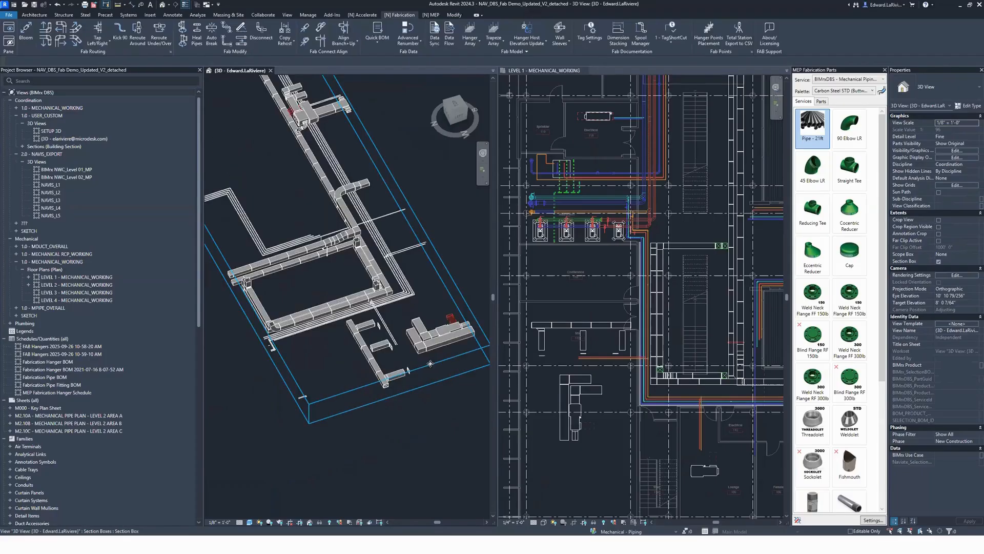
Step: Connect and align the middle and end branch ducts to the side of the rectangular main duct in 3D
left_click(425, 361)
middle_click_drag(428, 402, 342, 370, "shift")
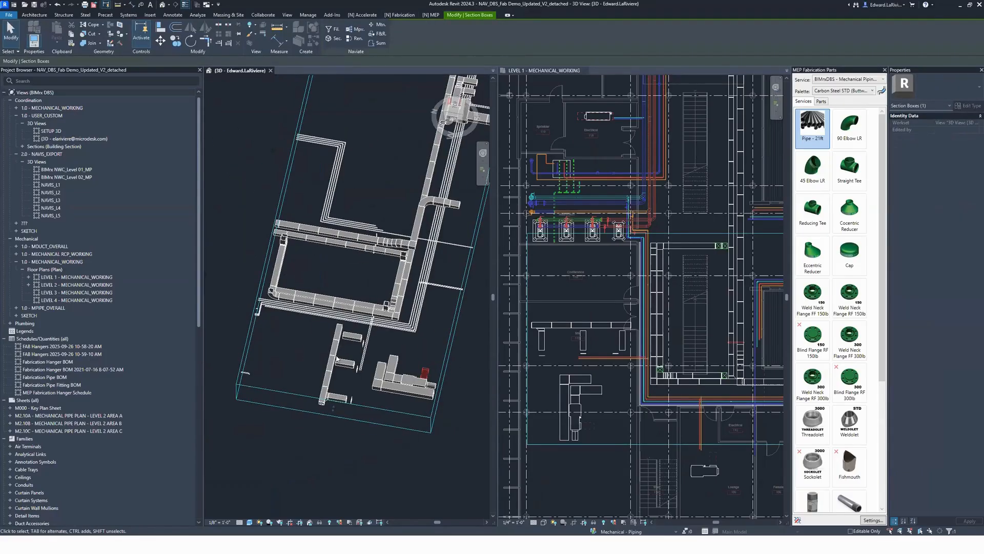
left_click(344, 362)
middle_click_drag(341, 407, 356, 406, "shift")
scroll(355, 406, "up", 3)
key("Escape")
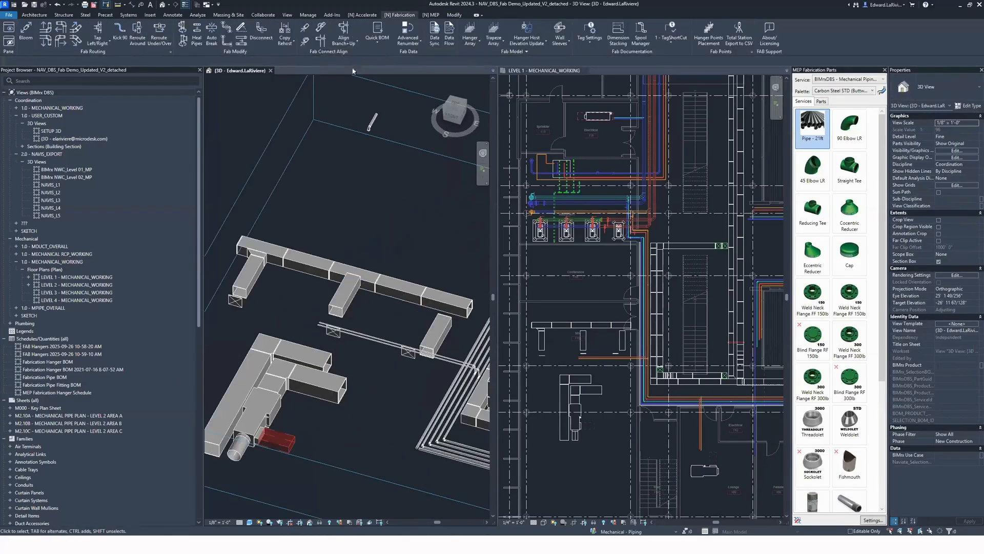
left_click(350, 285)
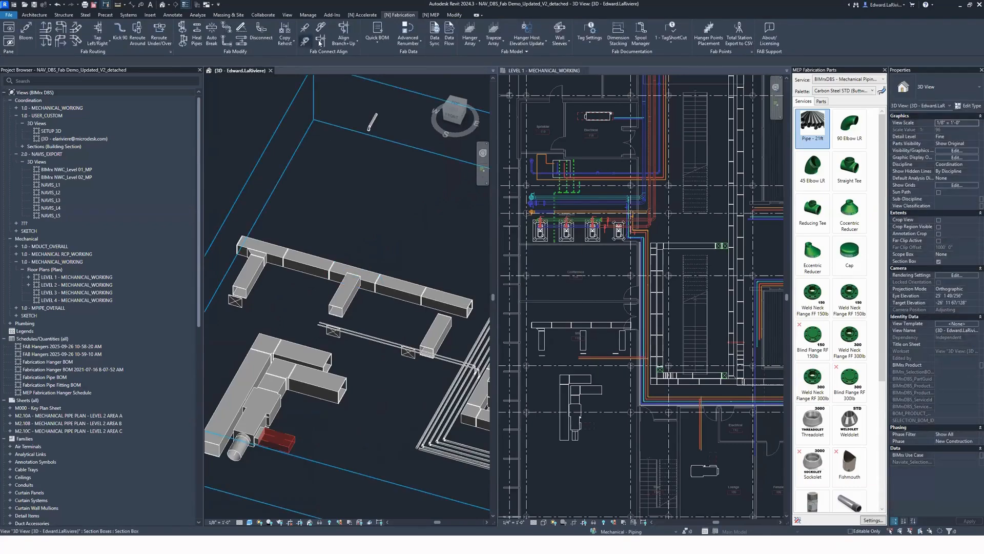
left_click(345, 299)
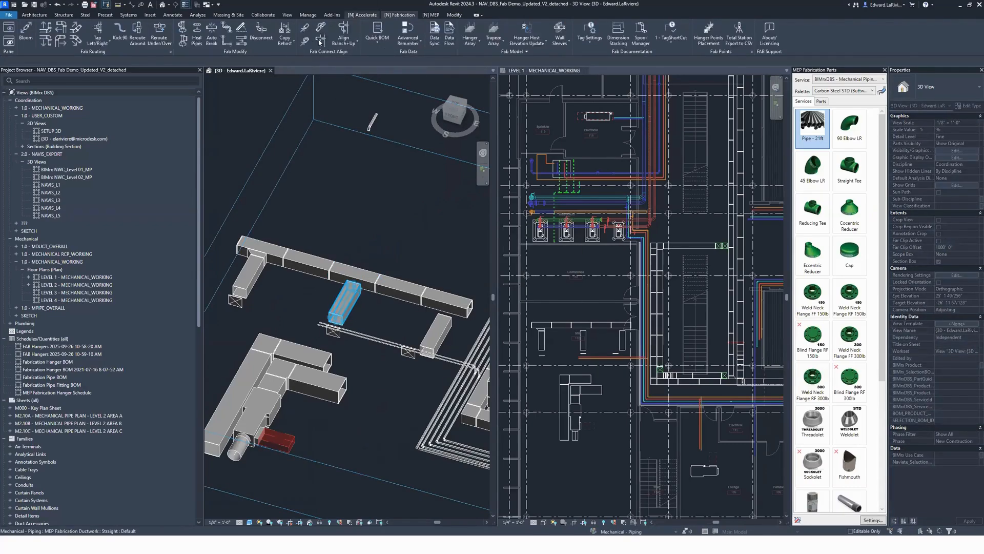
left_click(444, 293)
left_click(444, 327)
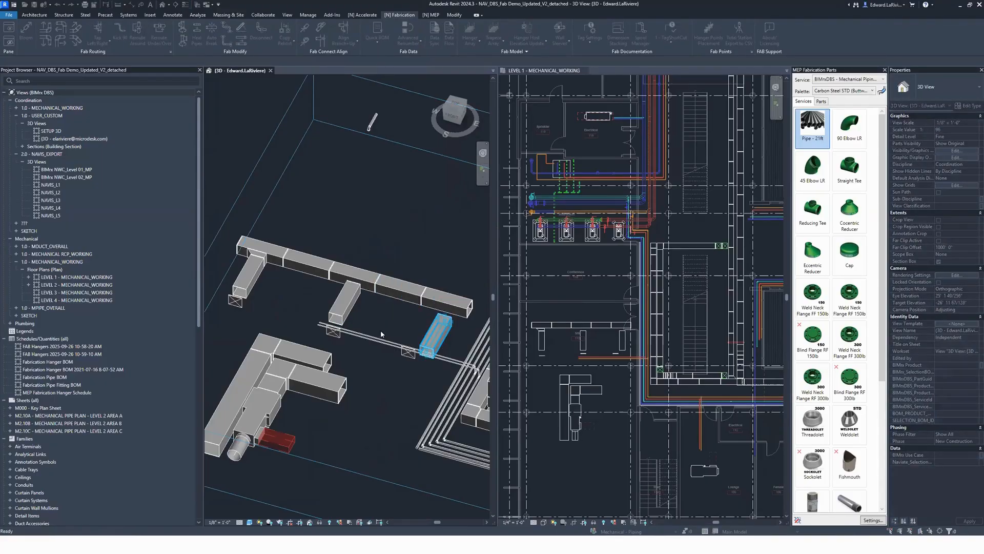
key("Return")
left_click(451, 308)
left_click(441, 321)
left_click(355, 286)
left_click(350, 301)
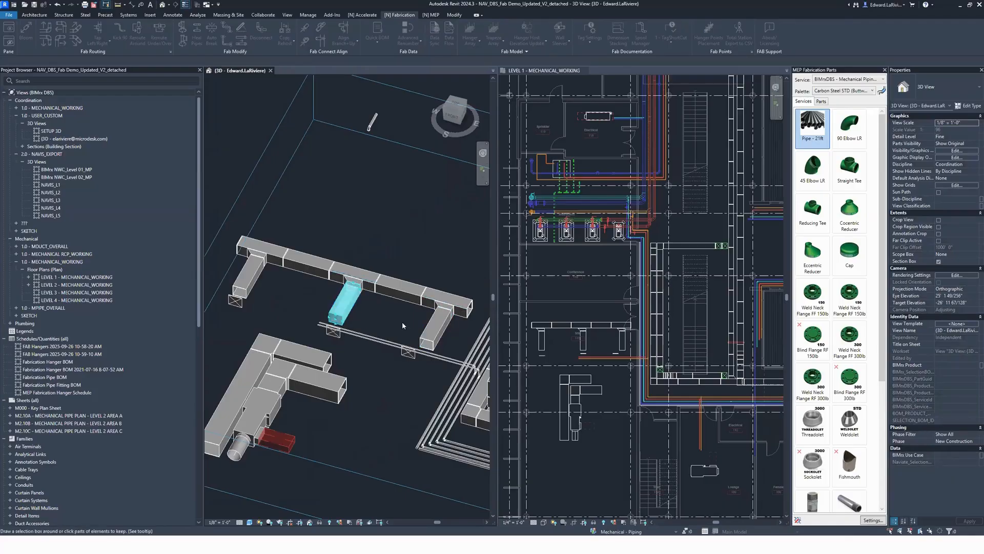
Step: Connect and align the three loose end fittings onto the open ends of the branch ducts
key("Escape")
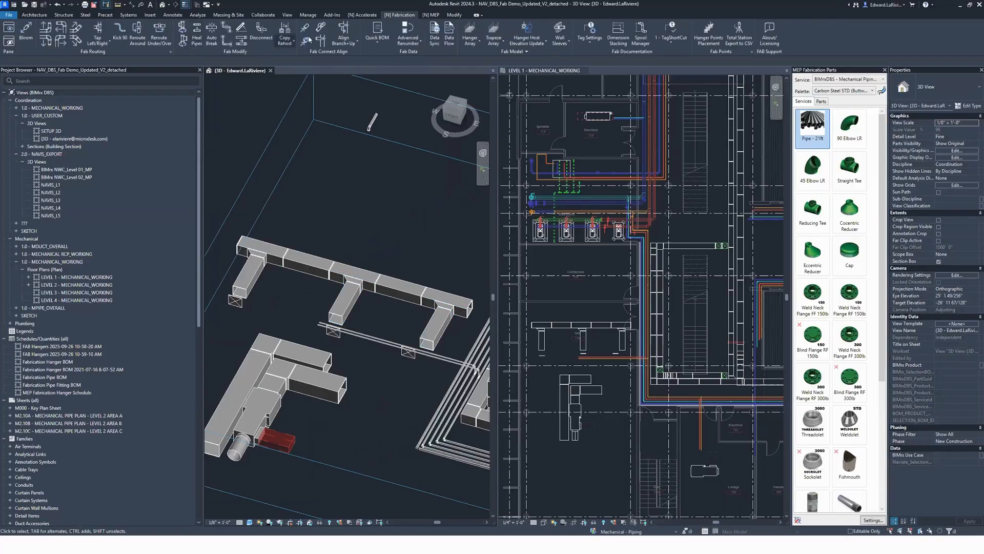
left_click(248, 280)
left_click(236, 302)
key("Escape")
left_click(357, 292)
left_click(339, 334)
left_click(305, 29)
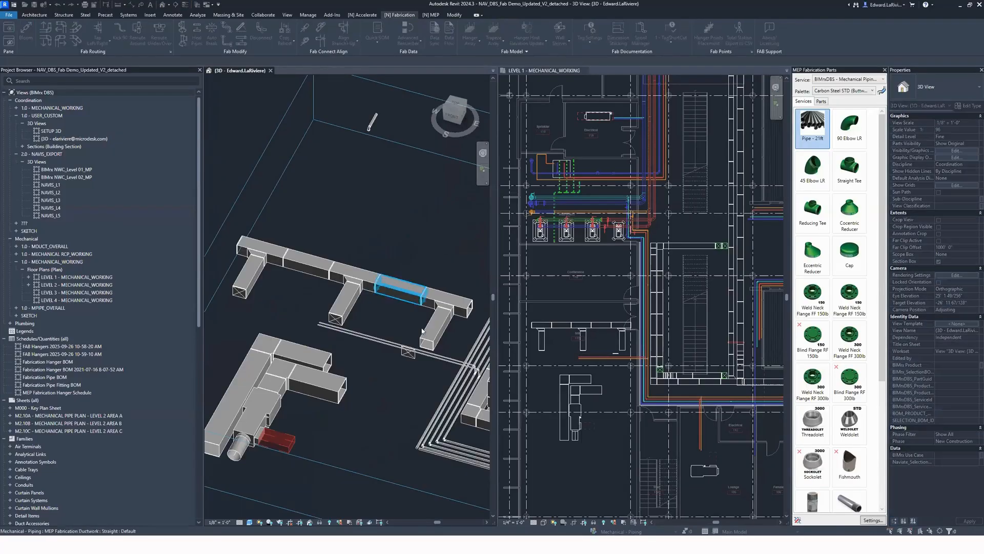
left_click(406, 356)
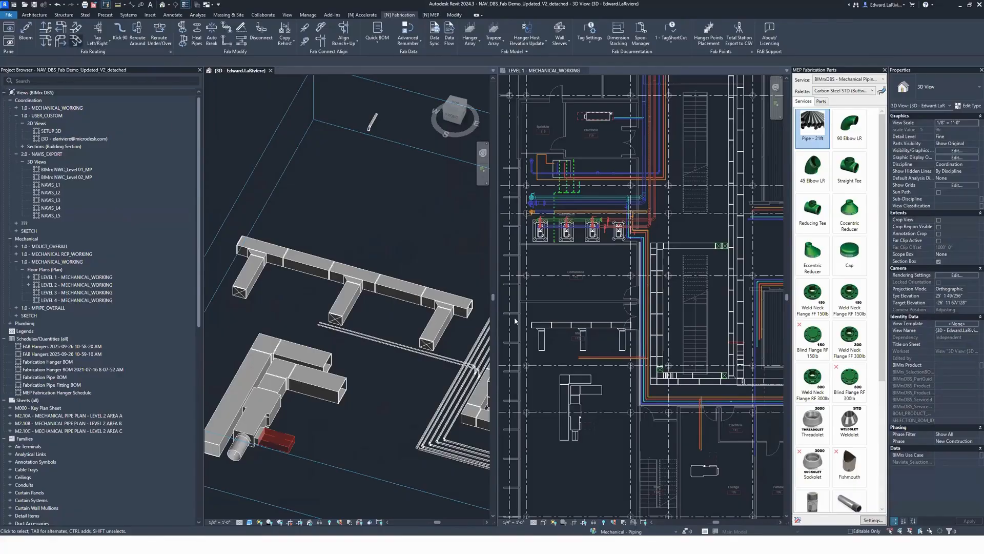
Step: Add a downward offset at the main duct's open end with two 45° elbows, each followed by a 2' straight
left_click(470, 309)
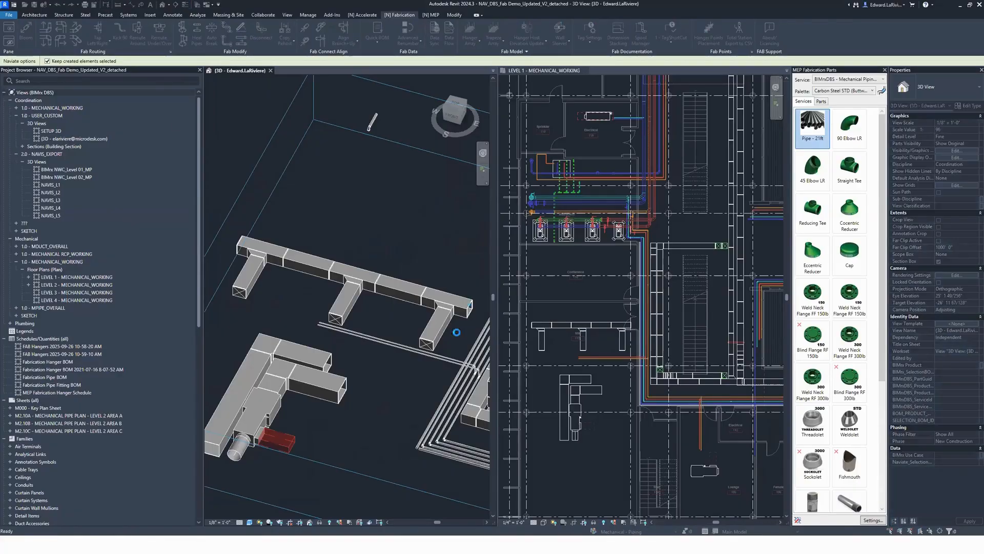
scroll(462, 343, "down", 1)
middle_click_drag(370, 436, 273, 388, "shift")
key("e")
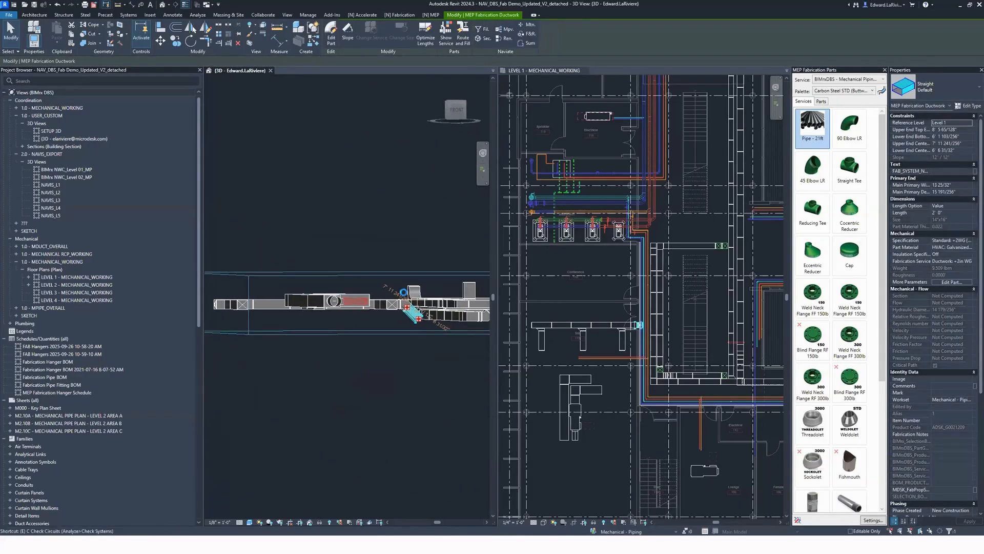
scroll(438, 317, "up", 5)
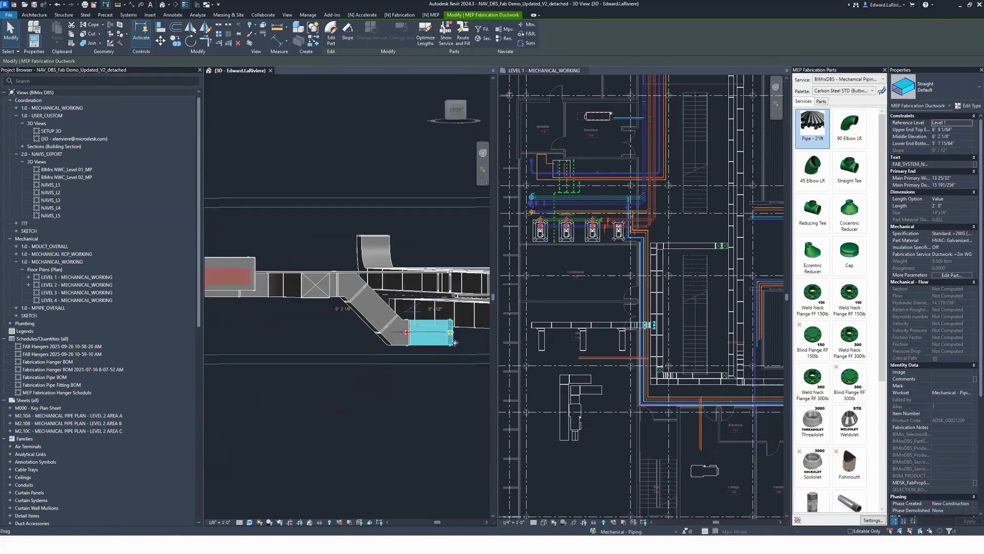
Step: Align the offset's lower straight duct with the neighbouring duct loop and try to trim the two together
middle_click_drag(366, 322, 279, 295)
scroll(389, 319, "up", 2)
left_click(388, 318)
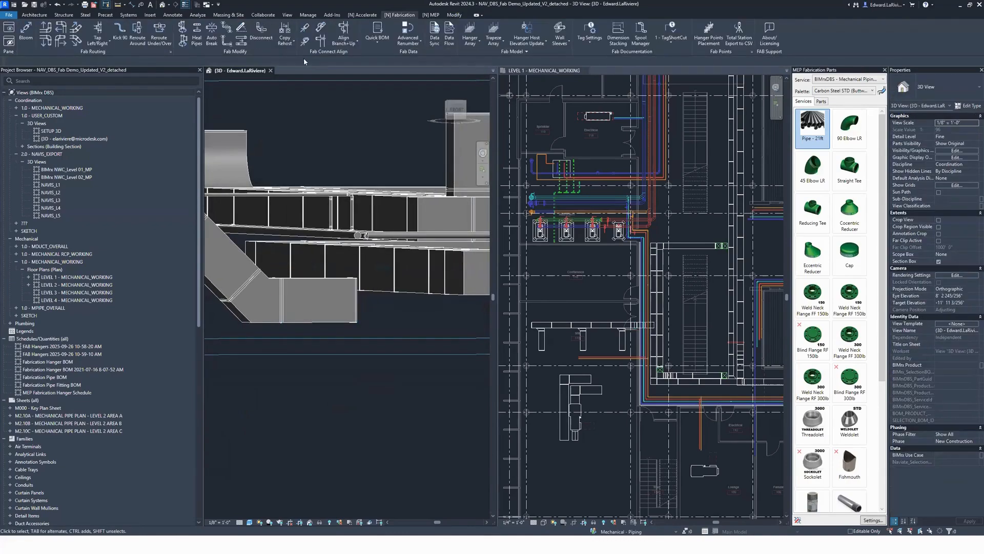
left_click(385, 289)
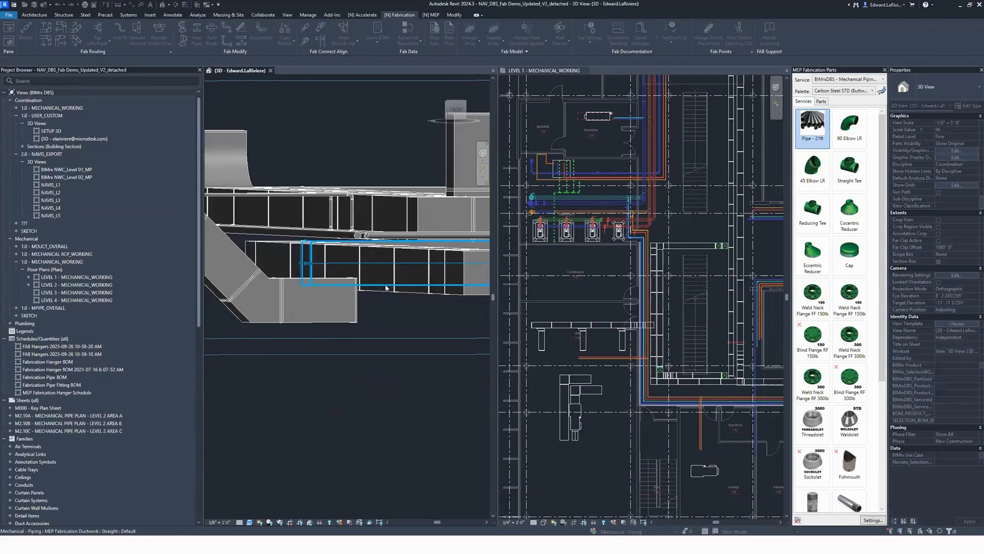
left_click(330, 321)
key("t")
key("r")
left_click(404, 274)
left_click(321, 276)
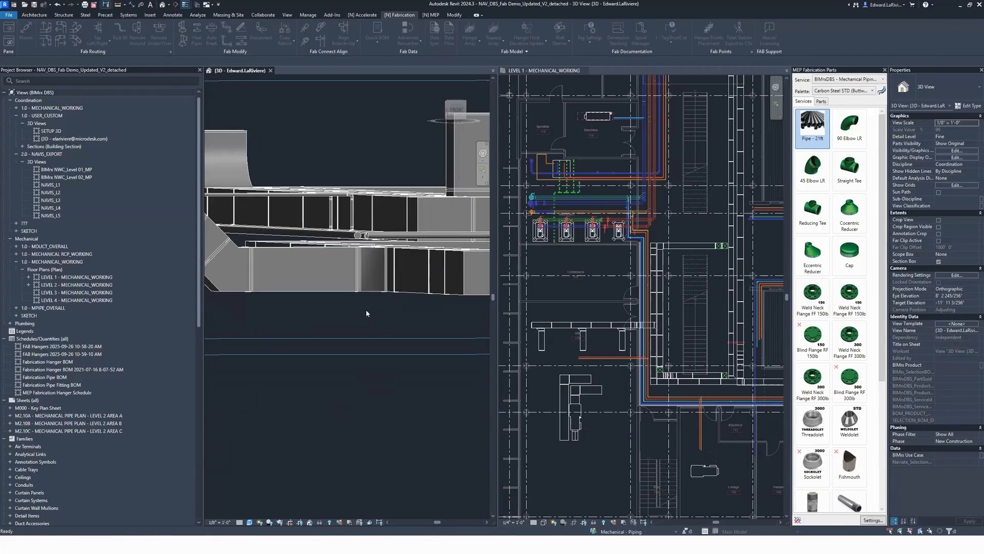
Step: Delete the duct pieces beyond the first elbow at the main duct's end
middle_click_drag(355, 325, 321, 315, "shift")
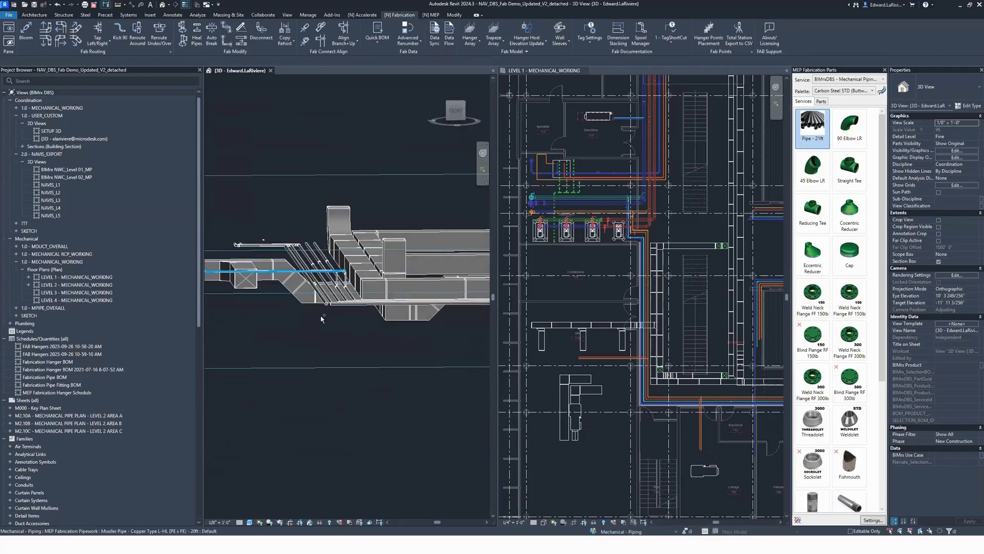
scroll(322, 324, "up", 4)
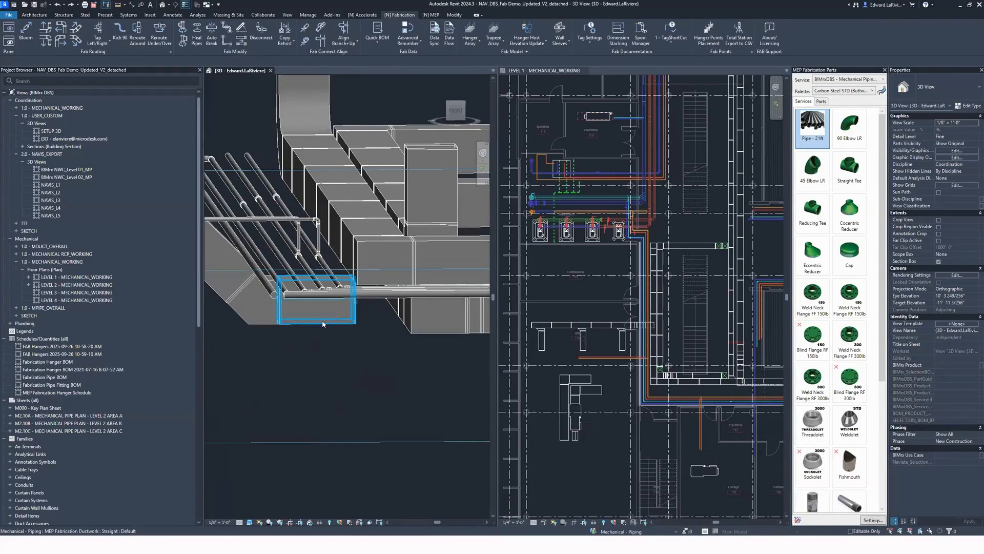
middle_click(322, 341)
middle_click(322, 341)
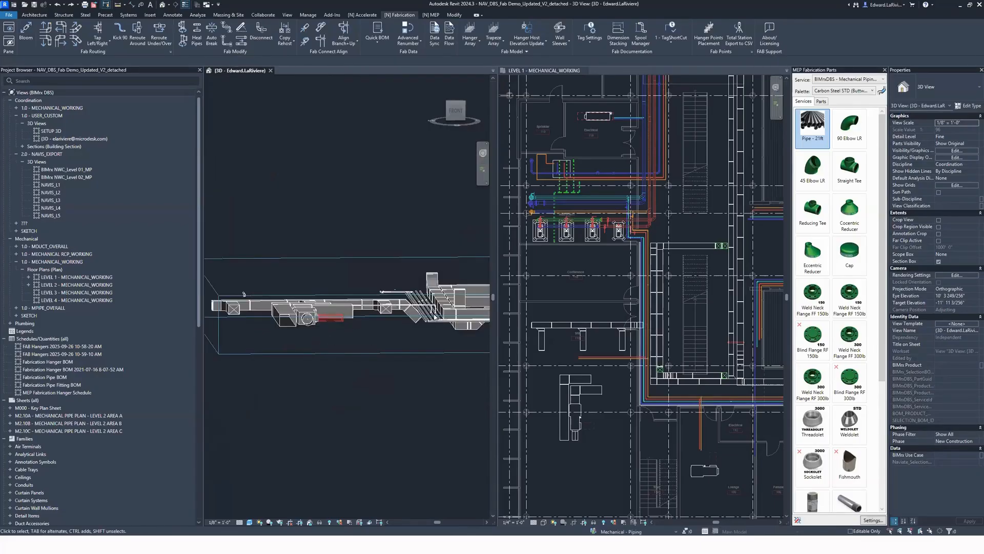
scroll(408, 315, "up", 4)
left_click(412, 313)
key("Delete")
Step: Set the angle of the remaining elbow at the main duct's end to 30°
left_click(402, 295)
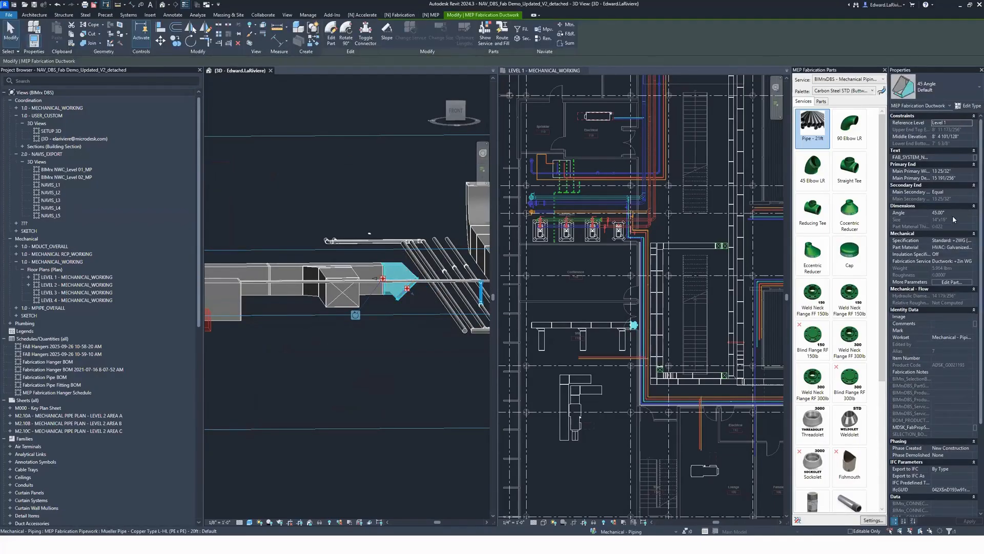
left_click(953, 213)
type("30")
left_click(424, 358)
Step: Add a straight duct to the 30° elbow's open end and place a copy of the elbow just below the original
scroll(424, 358, "up", 2)
middle_click_drag(424, 358, 348, 340)
left_click(313, 241)
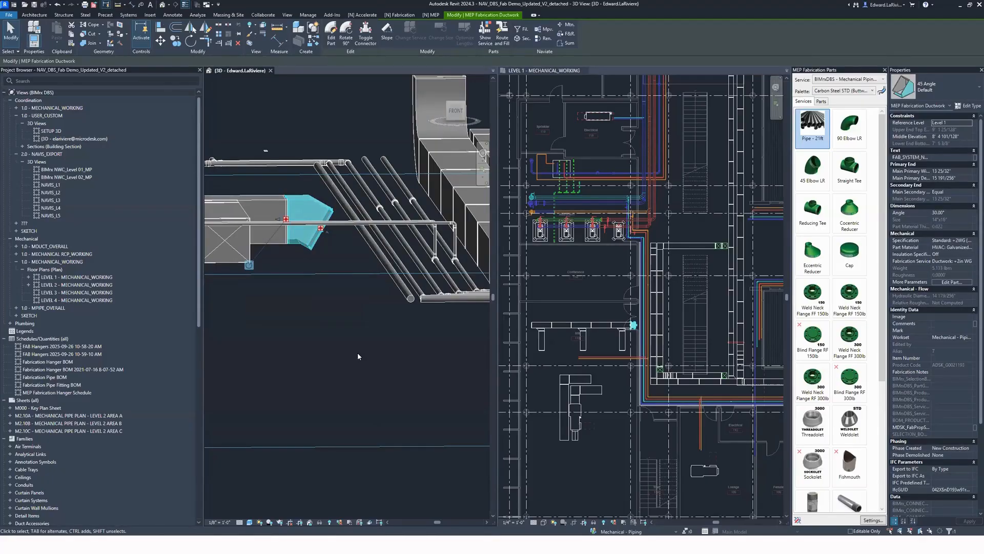
key("b")
left_click(303, 240)
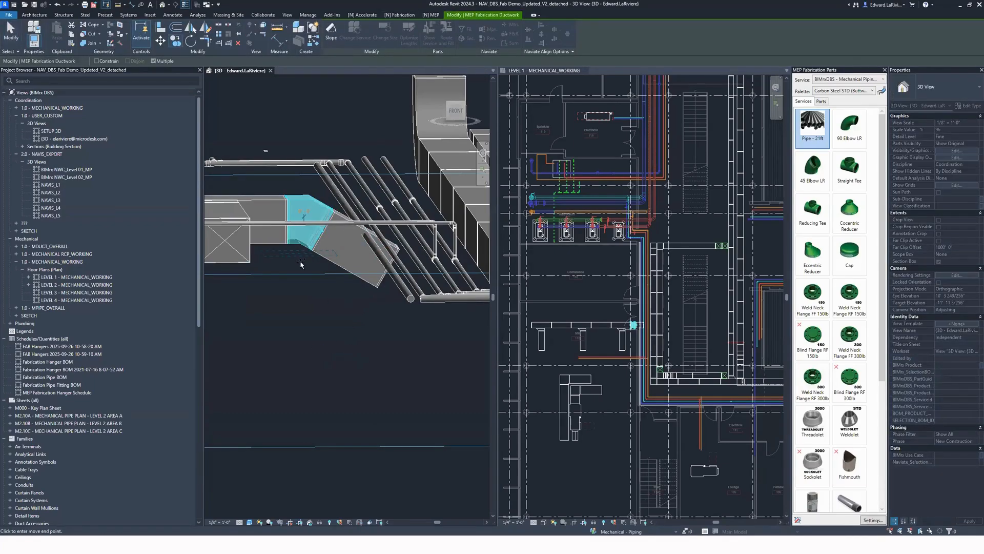
left_click(317, 294)
key("Escape")
key("Escape")
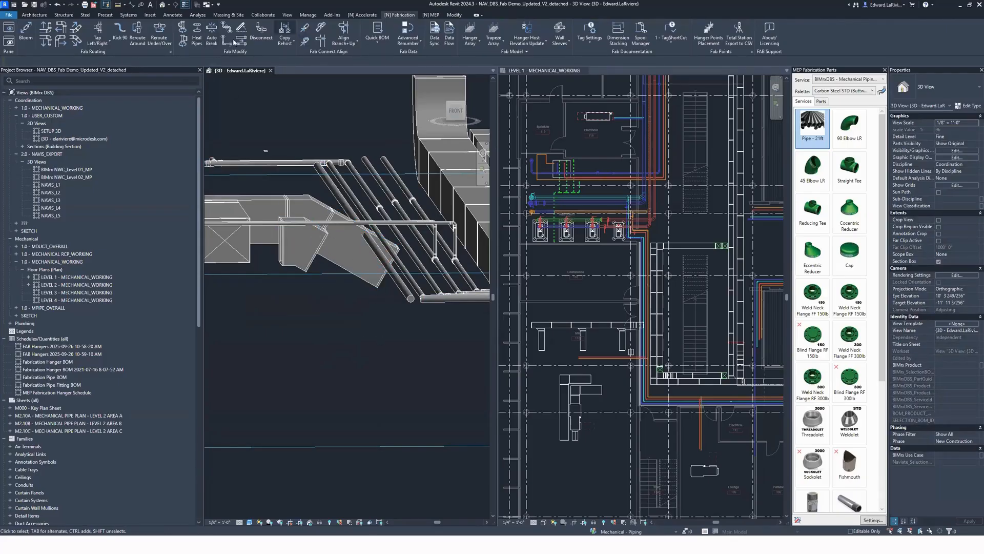
Step: Connect the copied elbow to the sloped duct's lower end and add a level straight duct after it
left_click(306, 43)
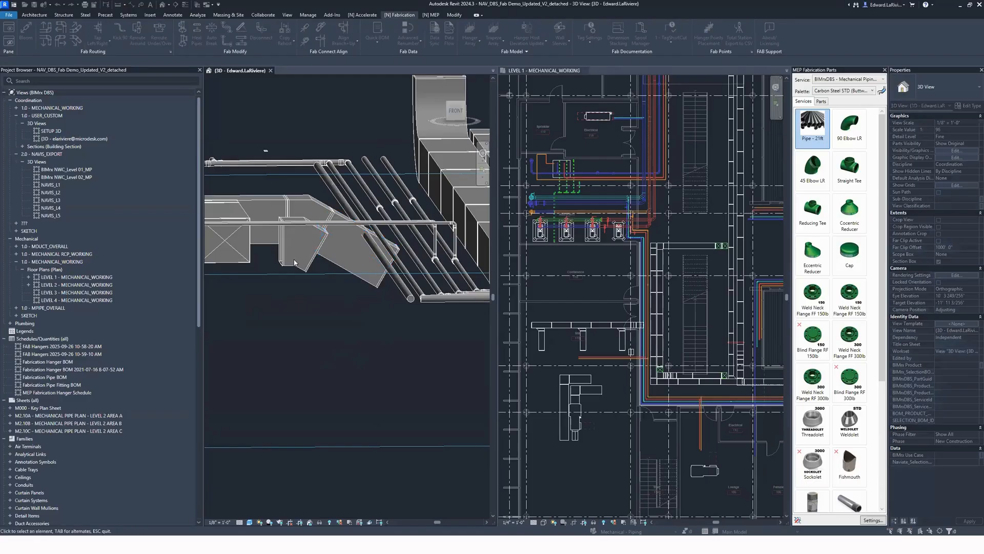
key("Escape")
mouse_move(349, 364)
middle_mouse_down("shift")
mouse_move(308, 343)
mouse_move(335, 349)
mouse_move(351, 338)
mouse_move(348, 350)
middle_mouse_up("shift")
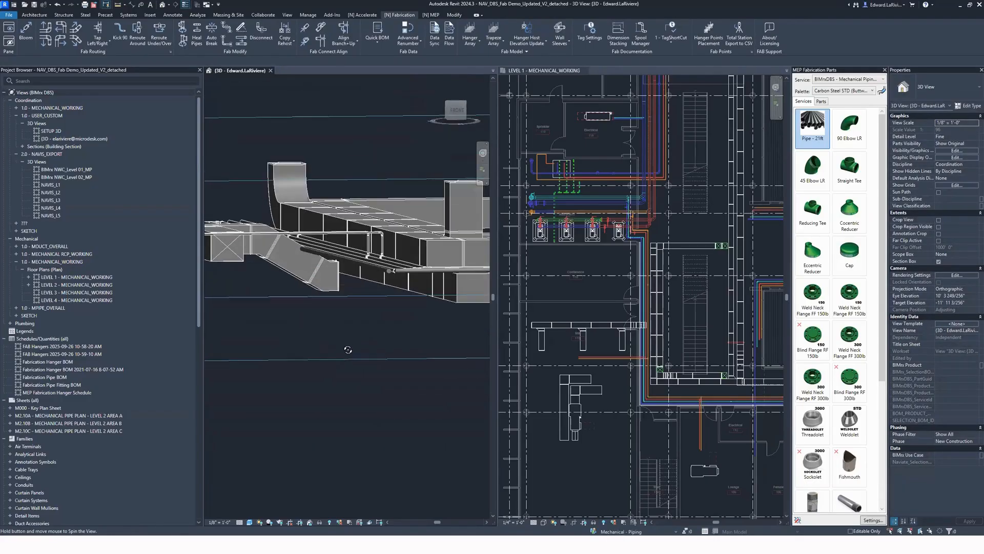
left_click(322, 286)
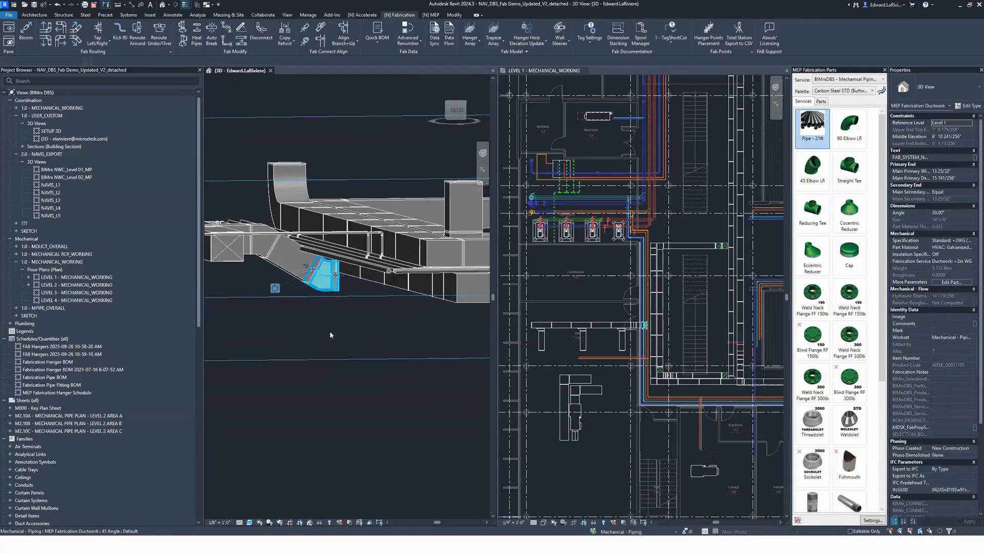
key("b")
left_click(357, 337)
Step: Extend the level straight duct run beyond the lower elbow of the 30° offset
left_click(321, 41)
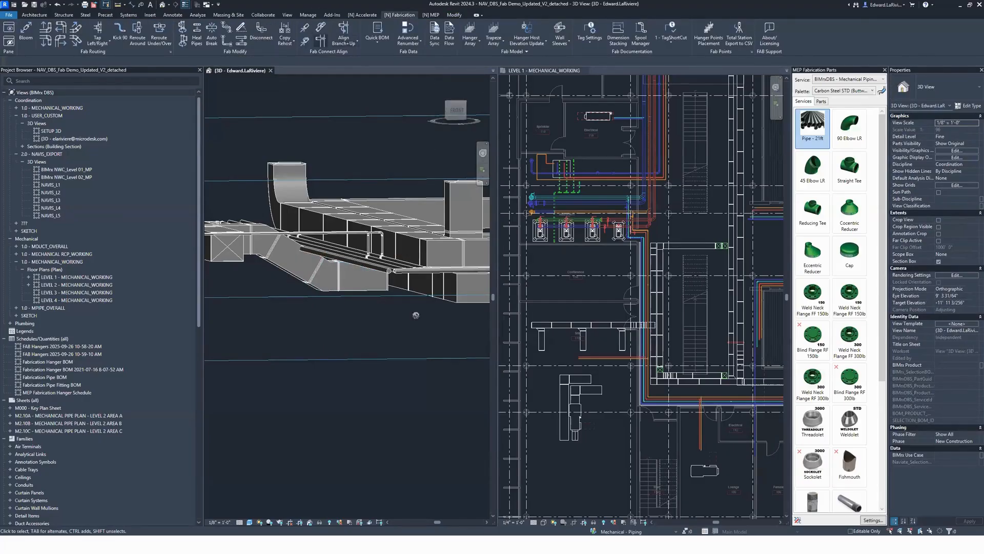
left_click(372, 288)
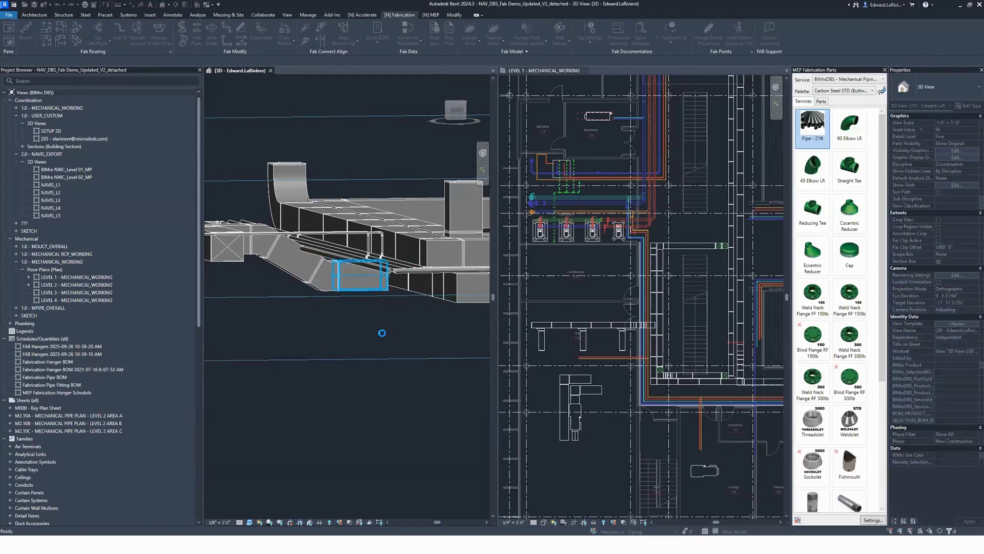
middle_click_drag(382, 334, 393, 294, "shift")
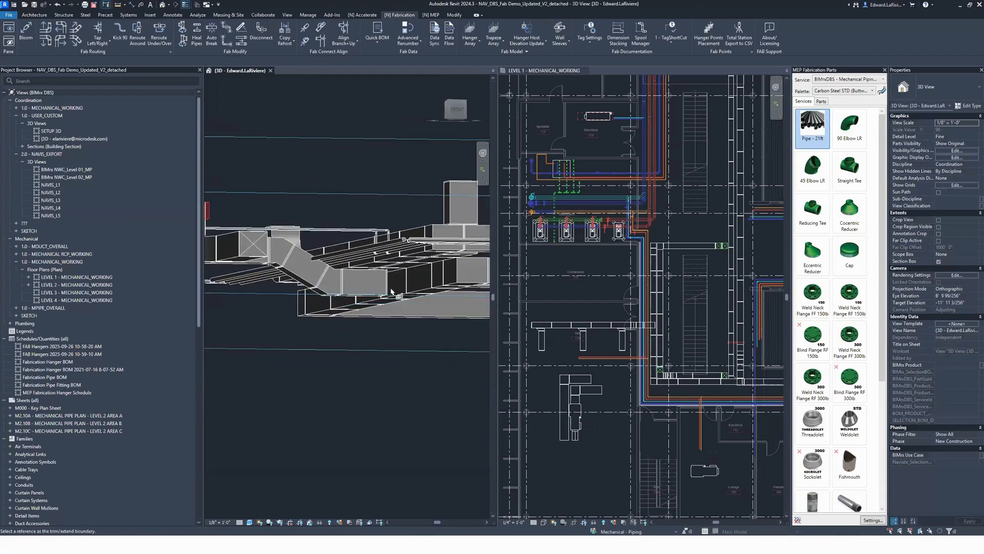
left_click(377, 288)
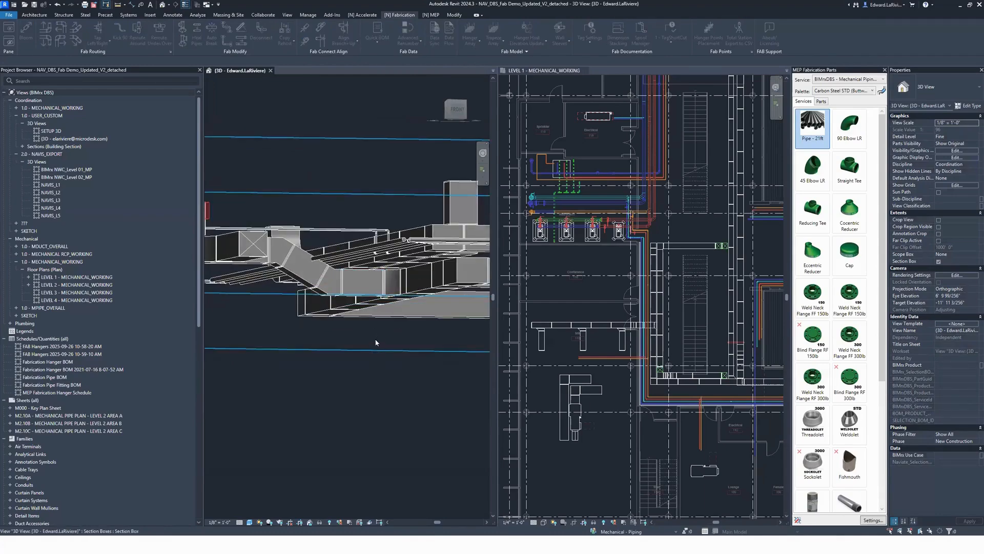
mouse_move(376, 333)
middle_mouse_down("shift")
mouse_move(395, 352)
mouse_move(347, 382)
mouse_move(377, 349)
middle_mouse_up("shift")
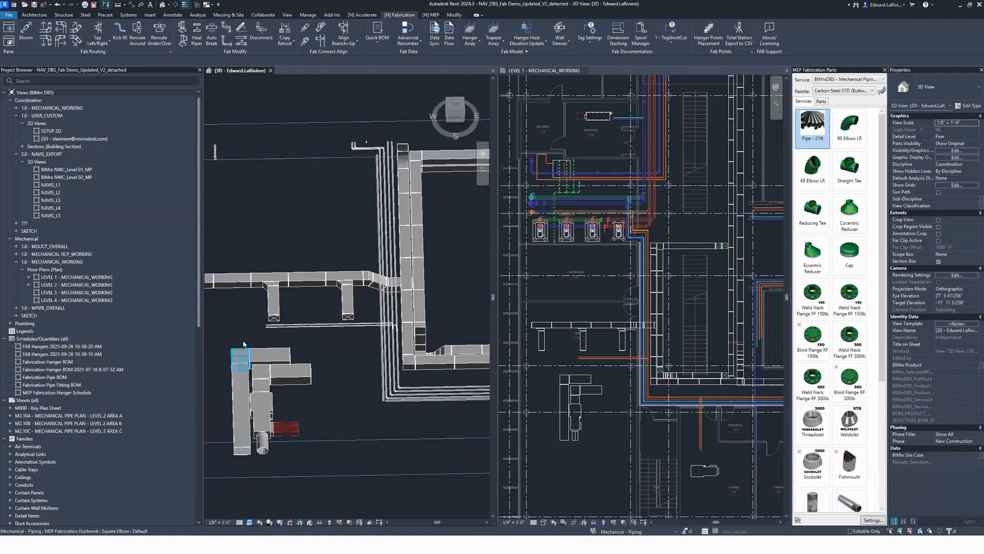
Step: In the Level 1 plan, move the SDVQ terminal unit onto the four copper pipes along the south side of Lounge 120
left_click(597, 288)
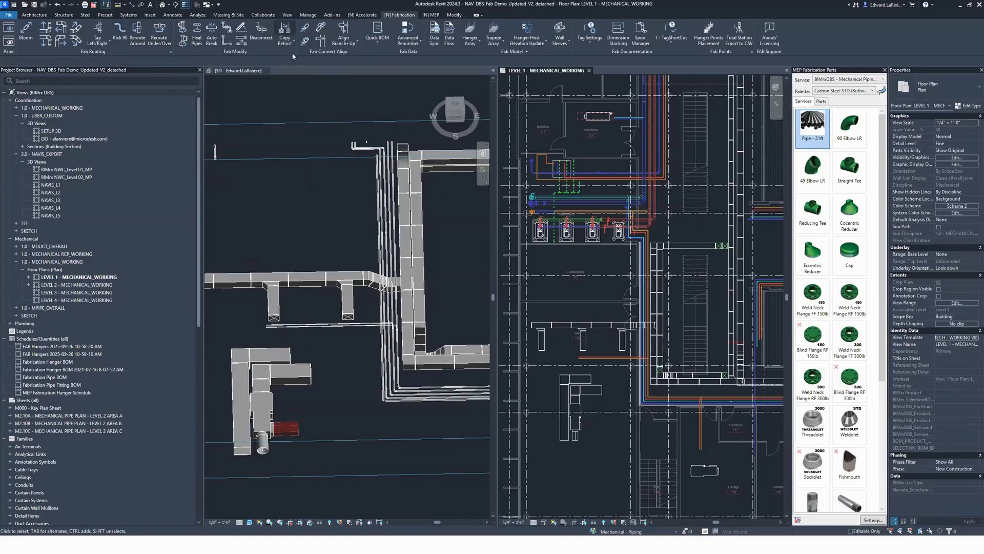
middle_click_drag(695, 298, 577, 283)
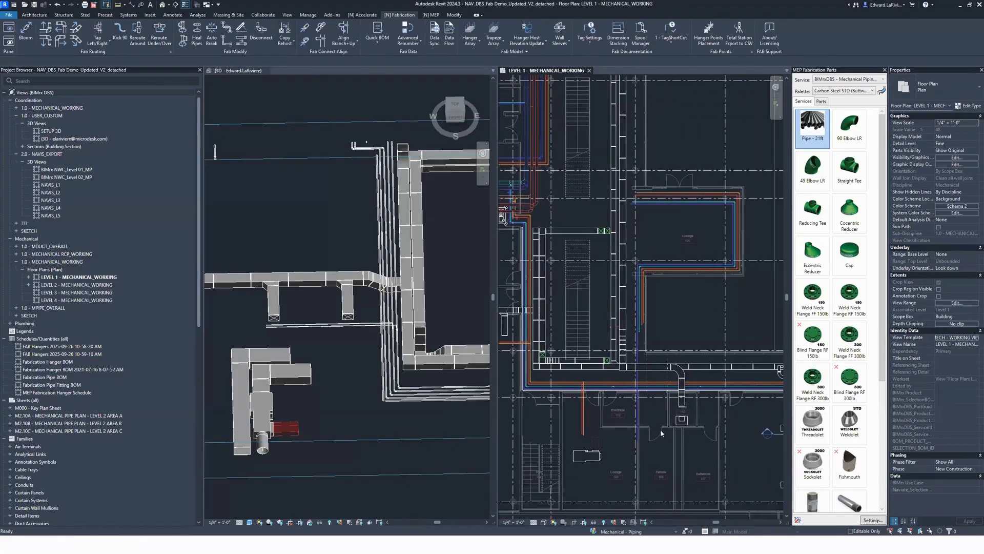
left_click(587, 454)
left_click_drag(677, 297, 685, 265)
left_click_drag(683, 260, 683, 259)
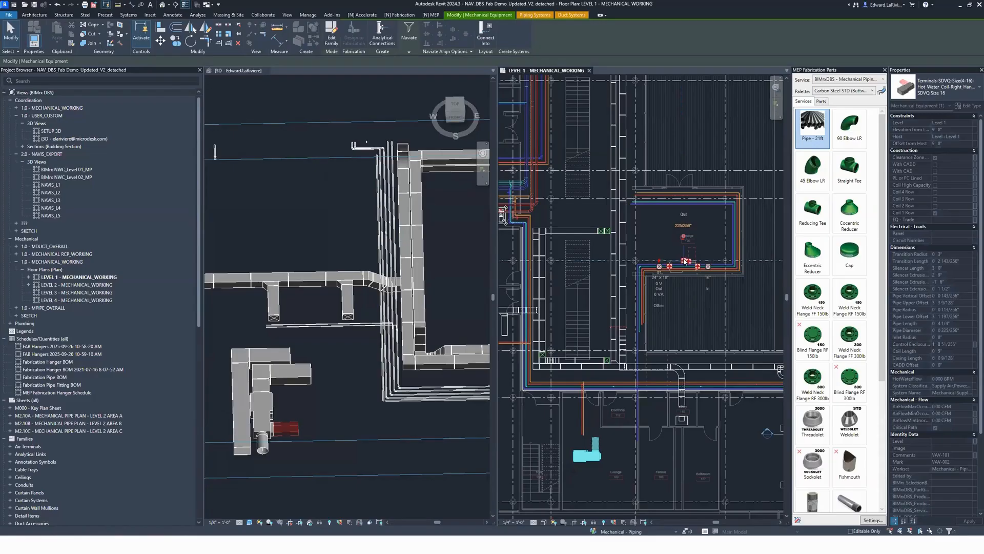
scroll(687, 277, "up", 3)
Step: Isolate the terminal unit and the surrounding lounge pipes in the 3D view with a selection-based section box
left_click_drag(702, 319, 638, 177)
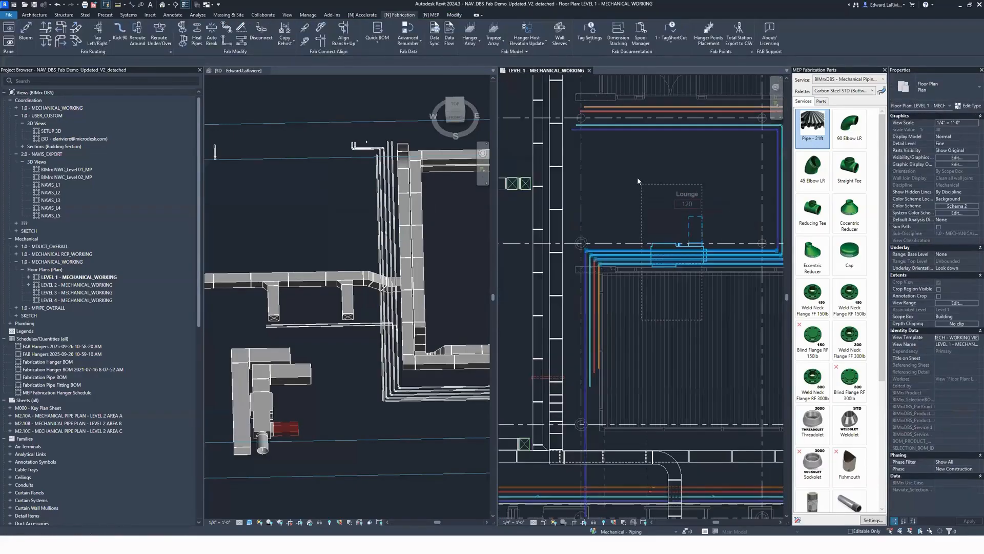
right_click(671, 257)
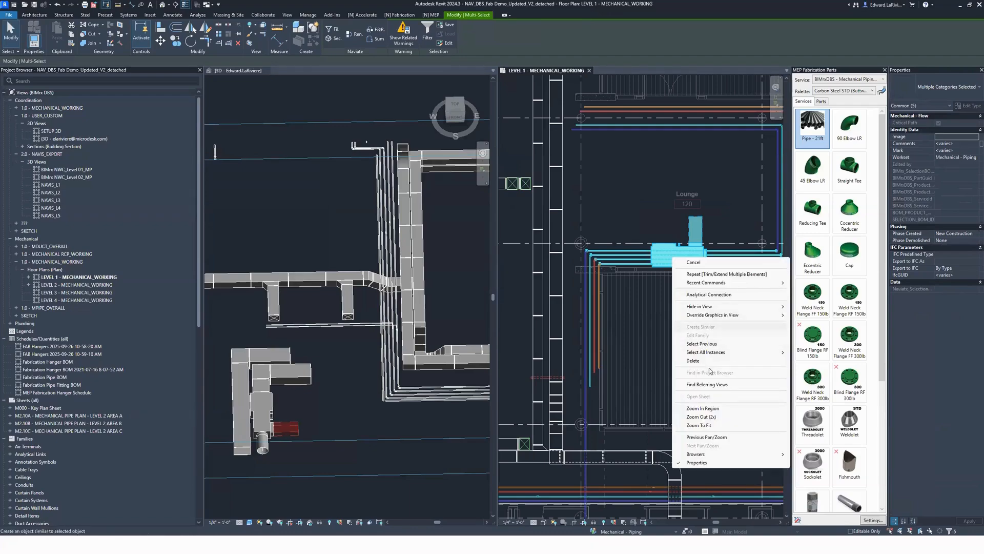
key("Escape")
left_click_drag(756, 325, 583, 196)
left_click(249, 45)
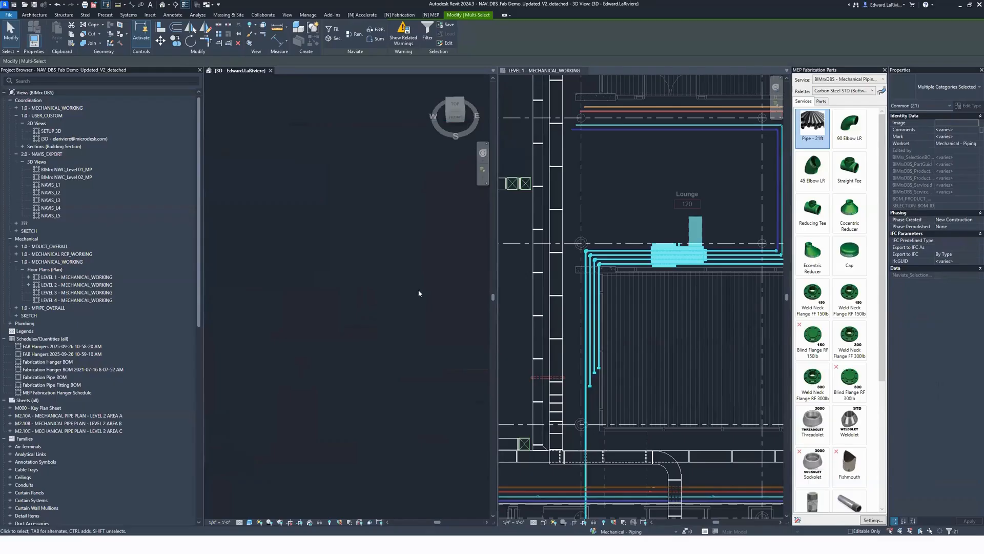
key("Escape")
Step: Examine from the back and from above how the four copper pipes run through the terminal unit
middle_click_drag(284, 219, 364, 307, "shift")
left_click(437, 237)
left_click(451, 112)
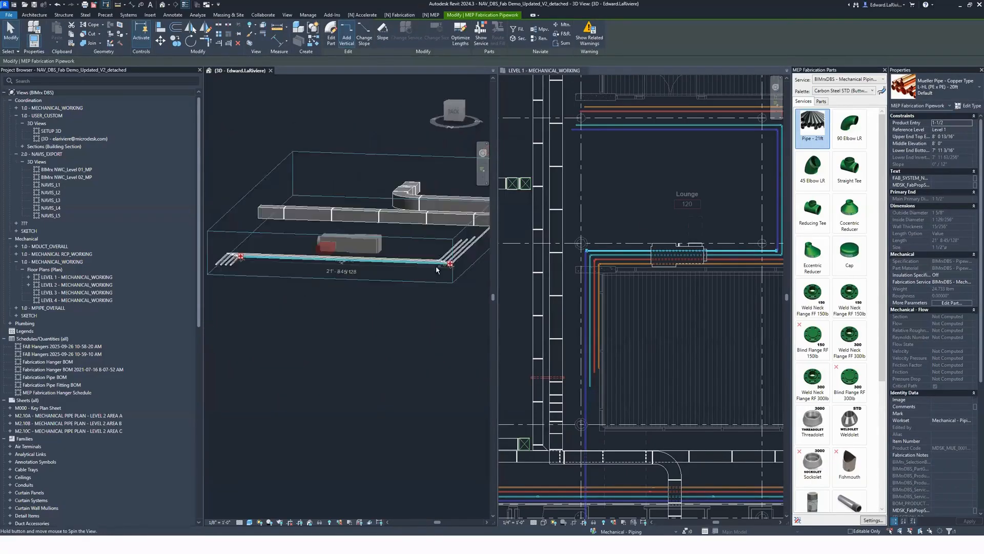
middle_click_drag(386, 156, 305, 310)
scroll(304, 333, "up", 5)
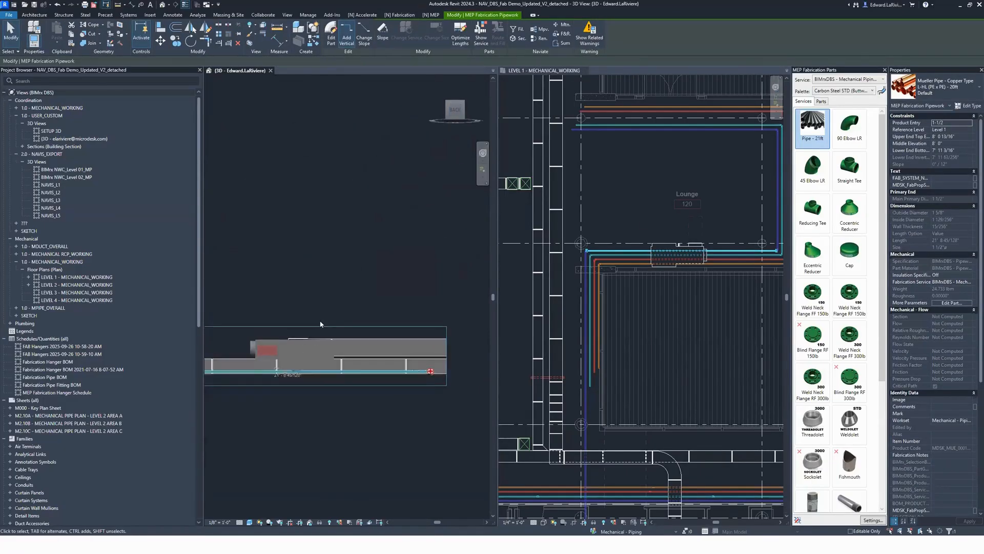
left_click(326, 304)
left_click_drag(327, 305, 324, 343)
left_click(378, 153)
middle_click_drag(375, 200, 420, 315, "shift")
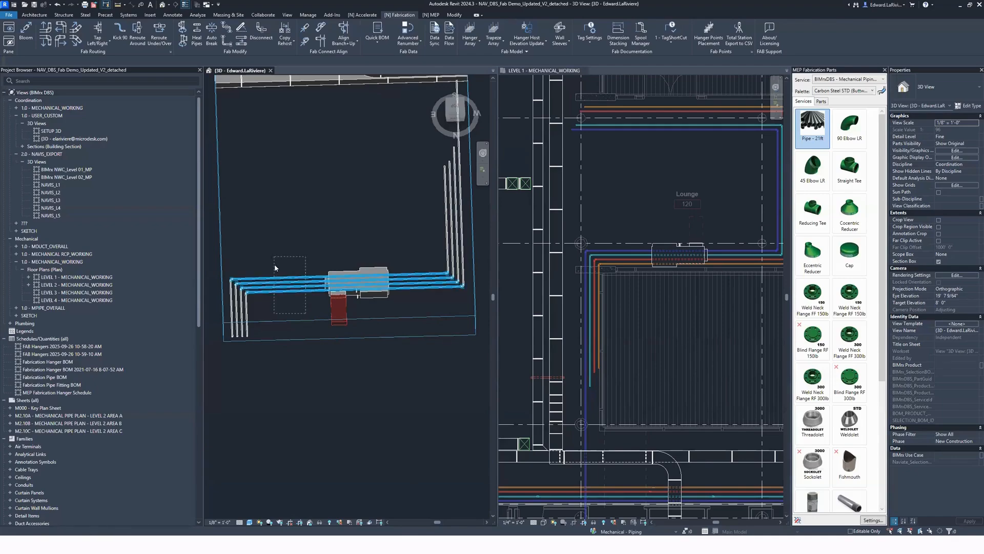
left_click(276, 279)
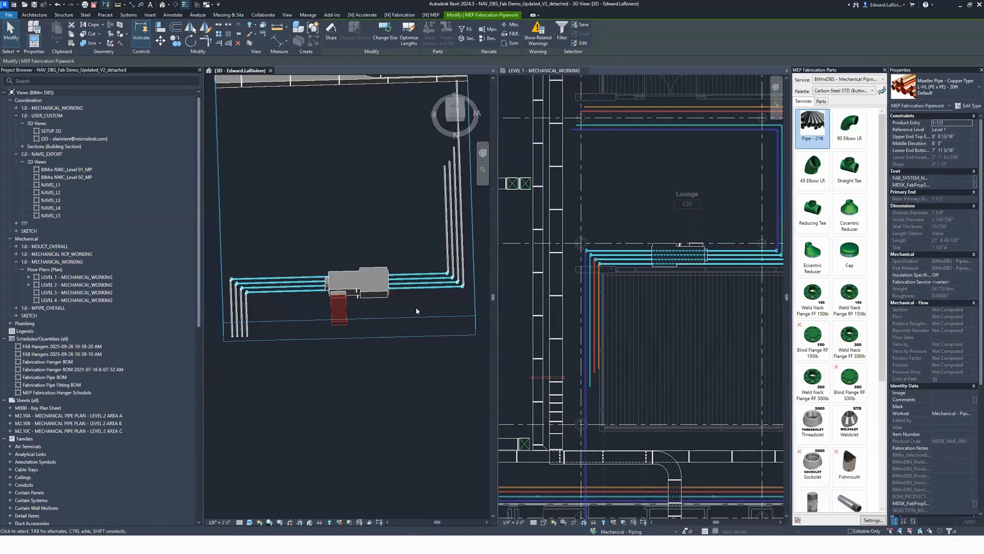
left_click(413, 16)
left_click(137, 31)
key("Escape")
Step: Reroute the four copper pipes over the terminal unit with a 2' vertical offset and 90° angles
left_click_drag(300, 310, 278, 241)
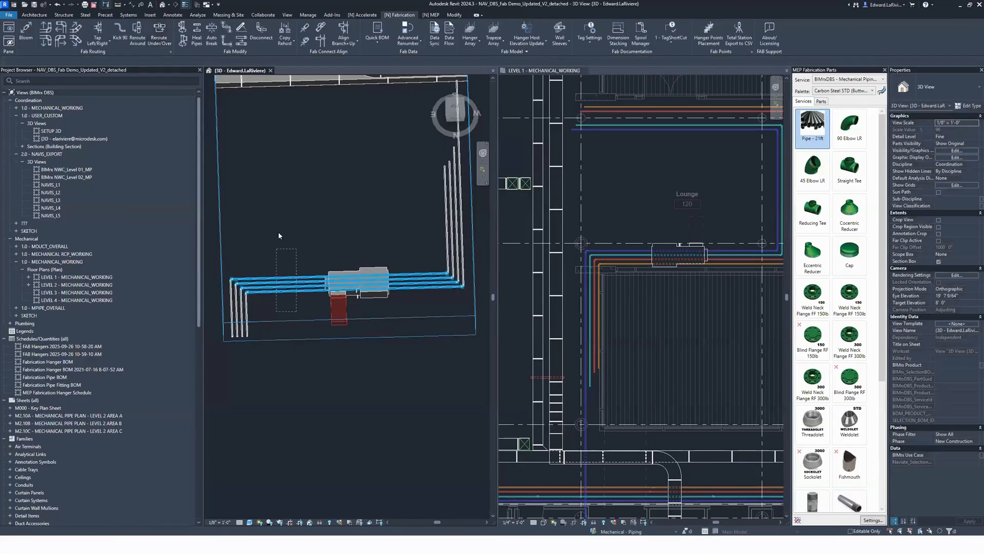
left_click(409, 15)
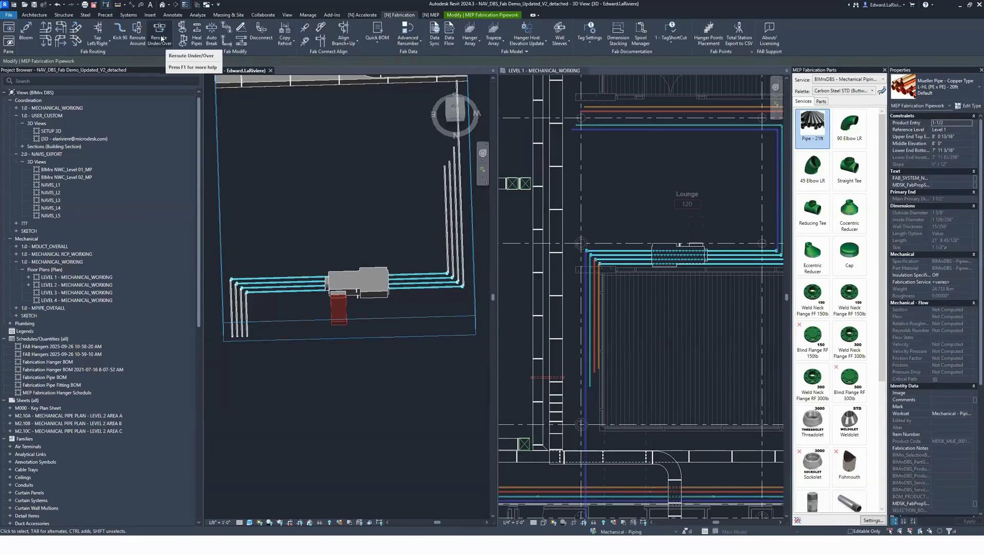
left_click(162, 38)
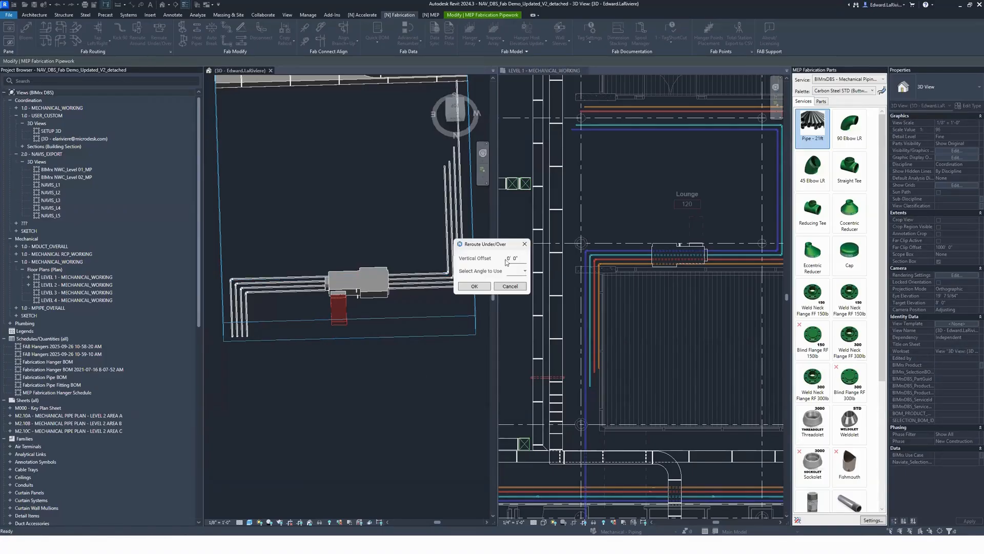
double_click(522, 256)
type("2'")
left_click(525, 273)
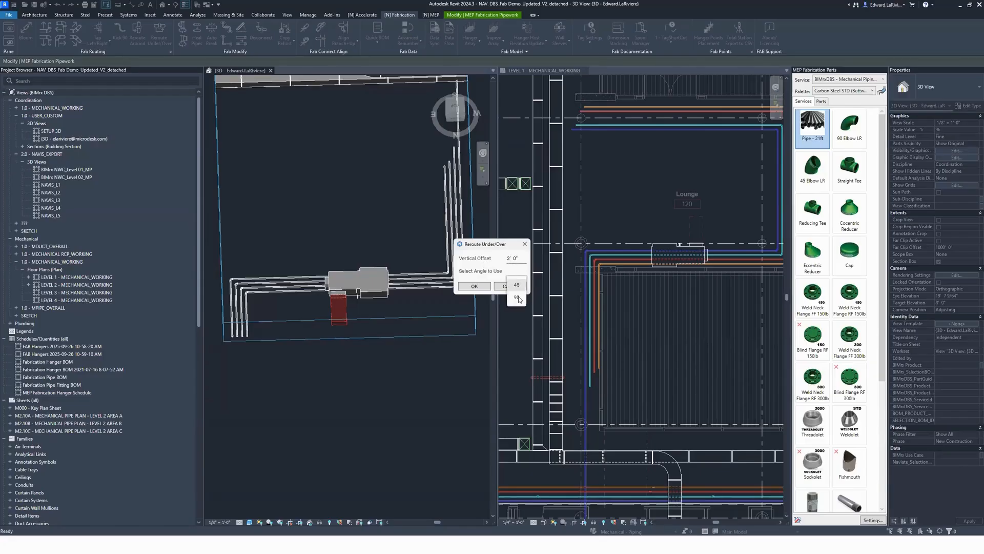
left_click(521, 300)
key("Return")
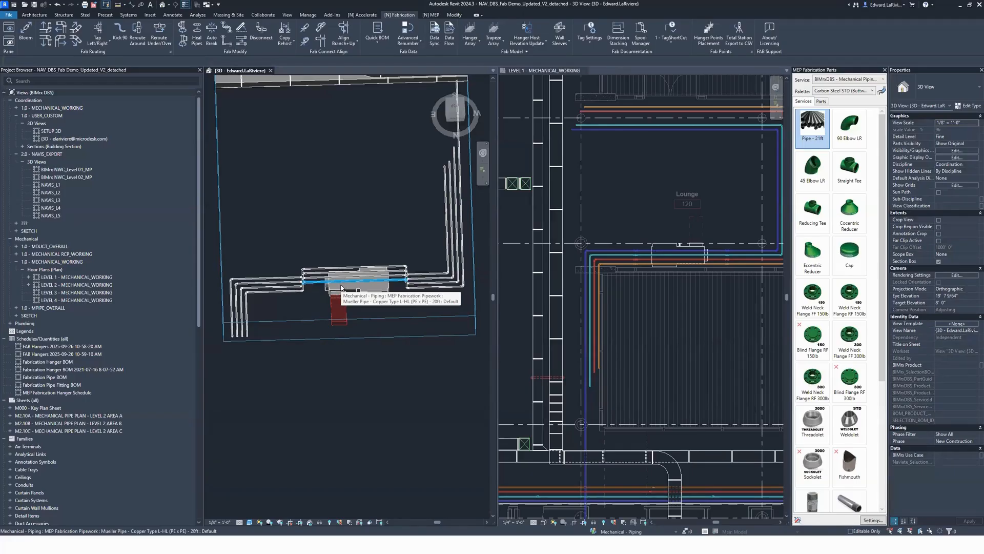
Step: Lower the four raised pipe segments down to the top of the terminal unit
middle_click_drag(424, 331, 463, 171, "shift")
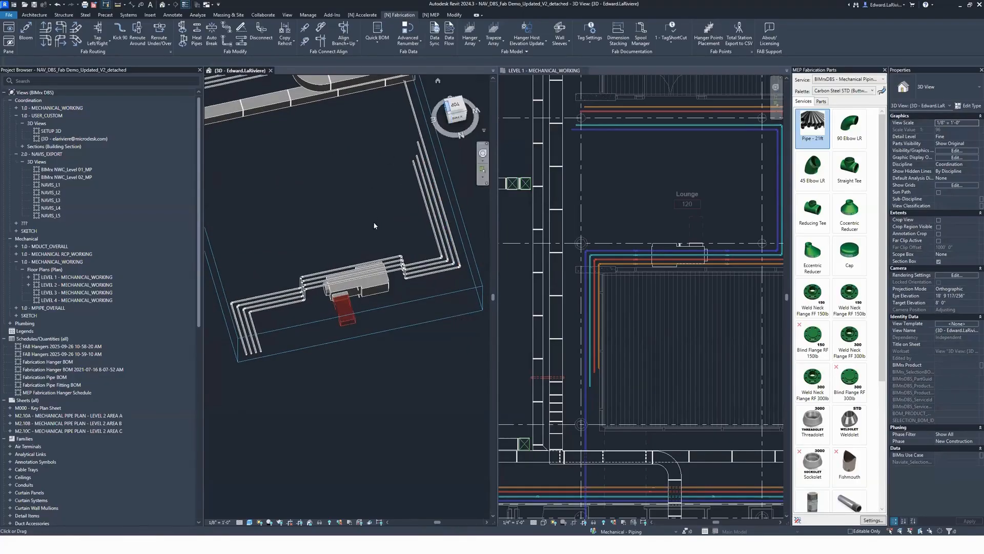
scroll(388, 255, "up", 3)
left_click_drag(412, 341, 402, 280)
left_click(456, 116)
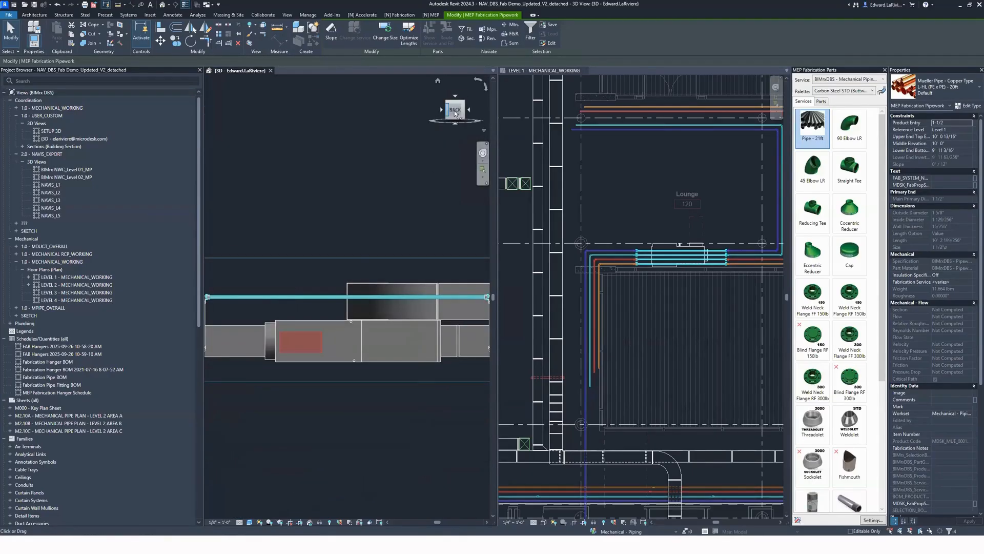
scroll(325, 312, "up", 3)
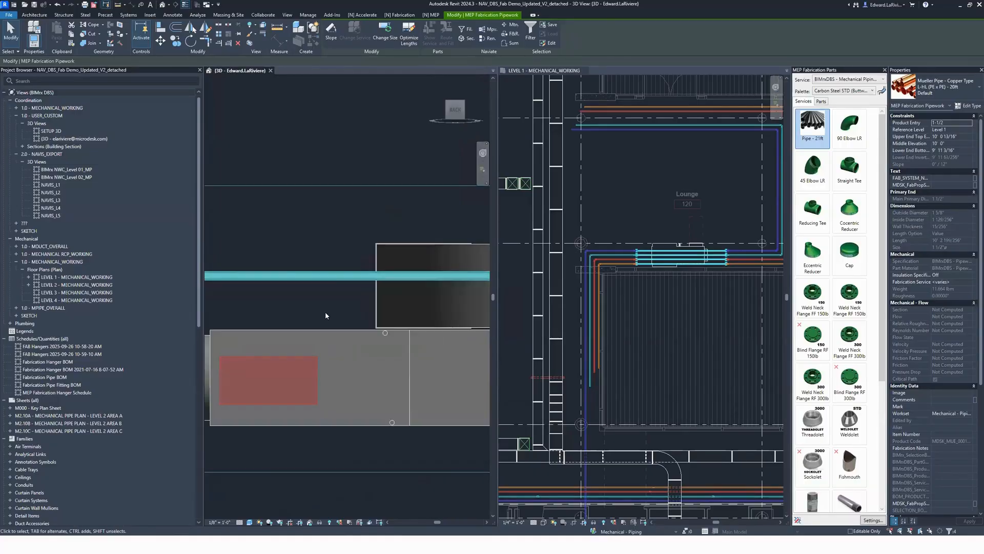
key("m")
key("v")
left_click(327, 277)
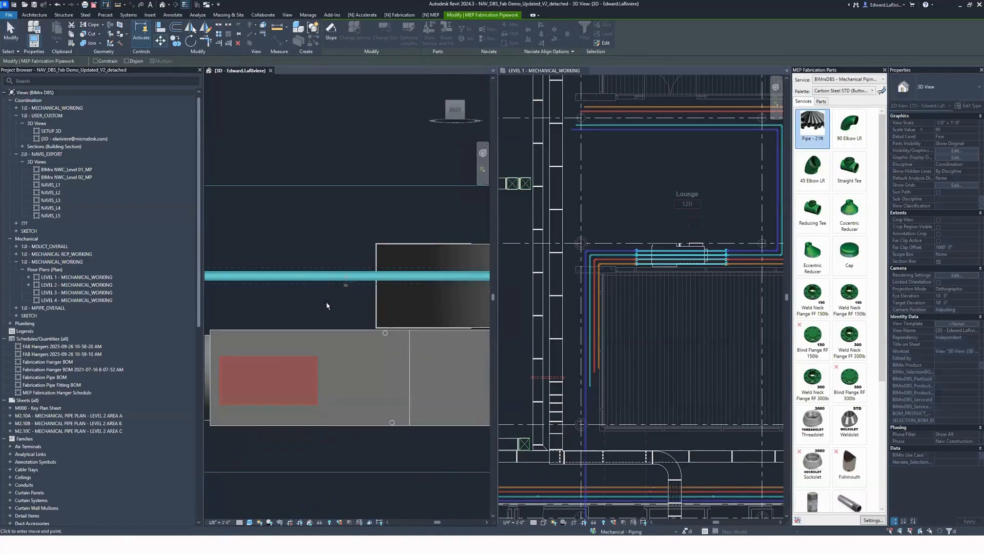
left_click(327, 328)
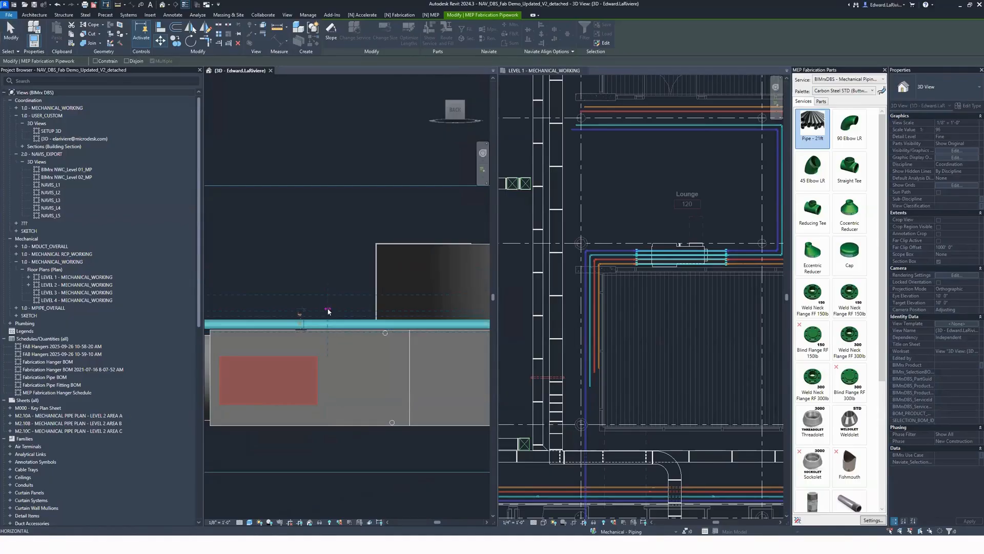
Step: Move the four raised pipe segments up by 2" above the terminal unit
type("2\"")
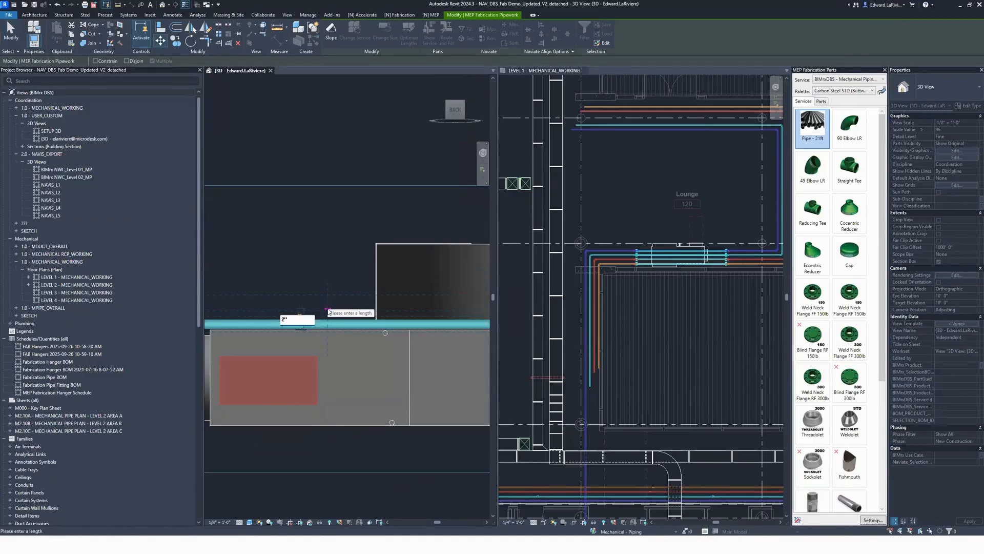
key("Return")
key("Escape")
Step: Delete the offset fittings, connecting pipes and corner elbows on the east side of the terminal unit
middle_click_drag(329, 260, 301, 292, "shift")
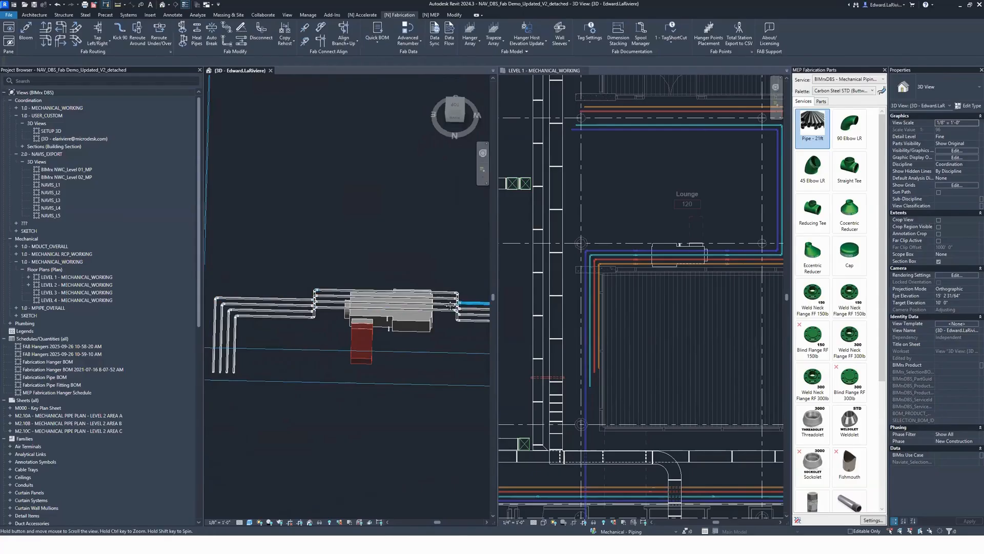
middle_click_drag(451, 296, 366, 297)
middle_click_drag(430, 332, 451, 334)
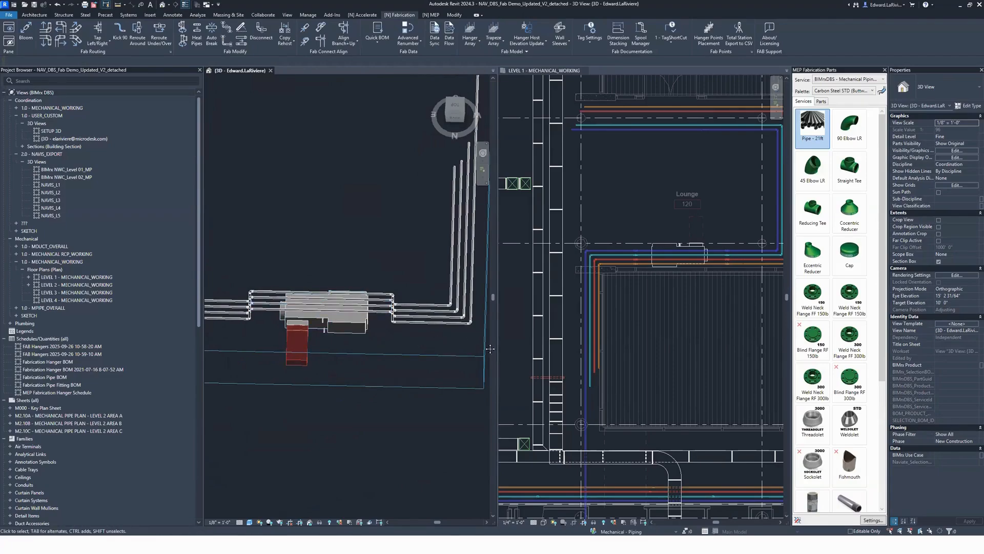
middle_click_drag(276, 350, 377, 356)
left_click_drag(224, 253, 359, 343)
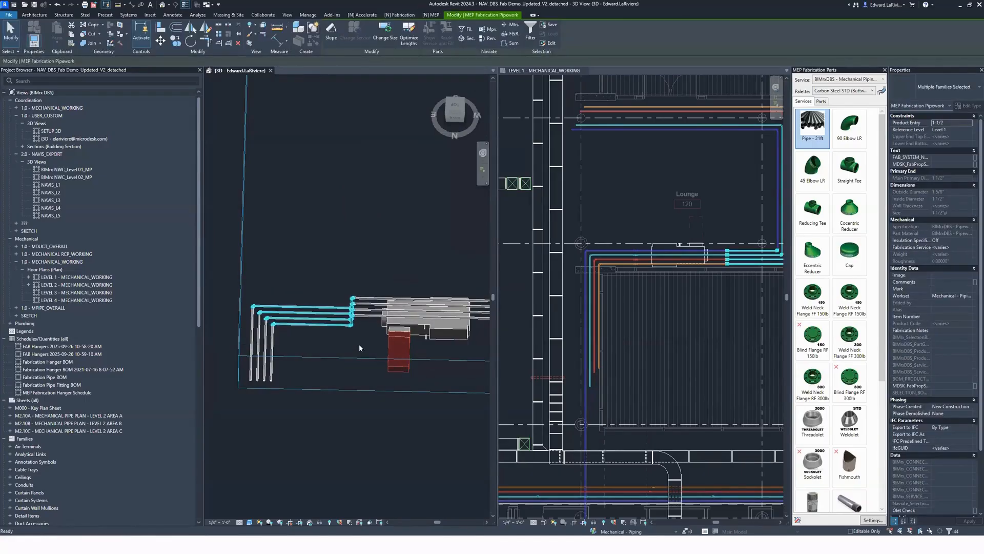
key("Delete")
Step: In the Level 1 plan, try to trim the blue raised pipe and the perpendicular blue pipe to a corner
left_click(680, 330)
middle_click_drag(703, 314, 621, 348)
middle_click_drag(303, 406, 539, 409, "shift")
middle_click_drag(276, 417, 350, 387, "shift")
scroll(661, 292, "up", 3)
scroll(654, 290, "up", 1)
key("t")
key("r")
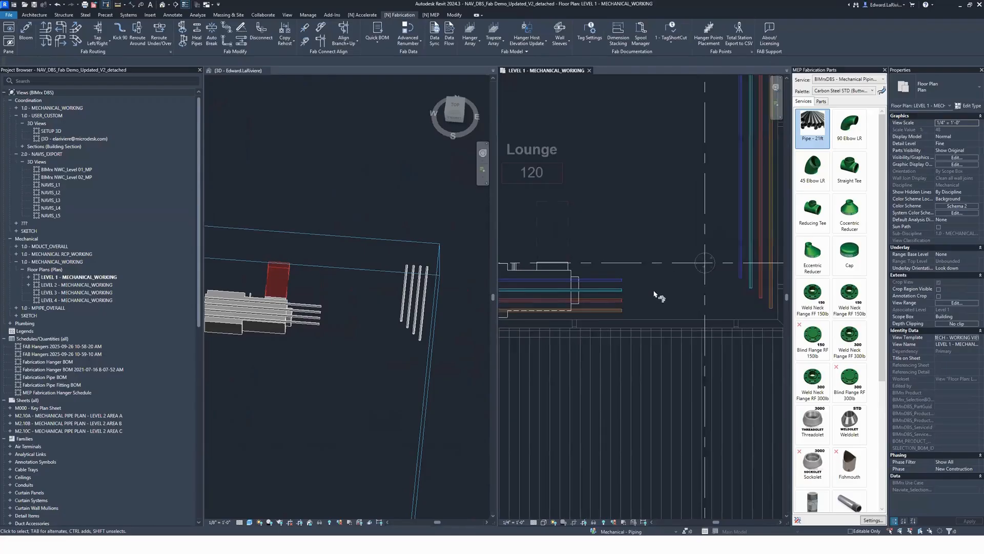
left_click(619, 280)
left_click(739, 251)
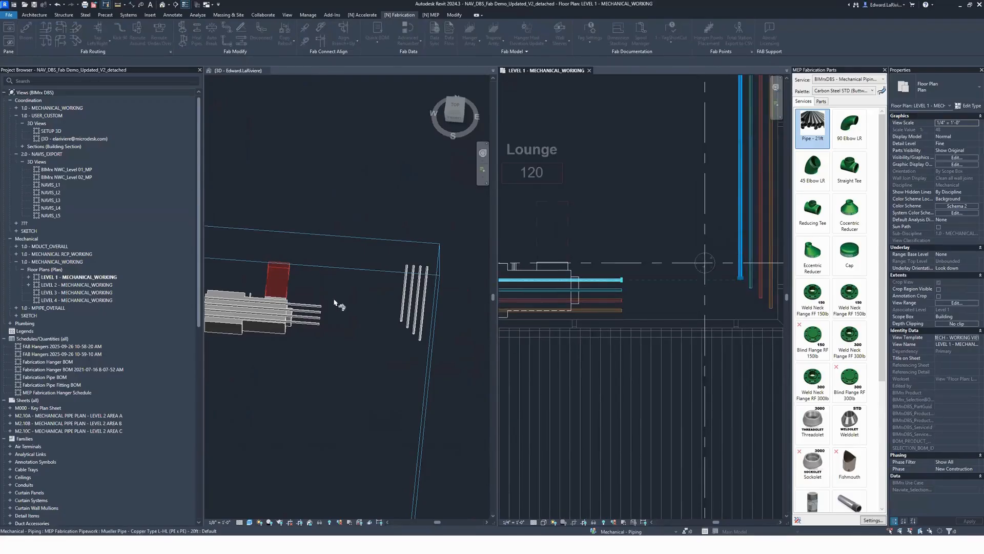
Step: Check the trimmed pipe corner in 3D and undo it
scroll(381, 310, "up", 2)
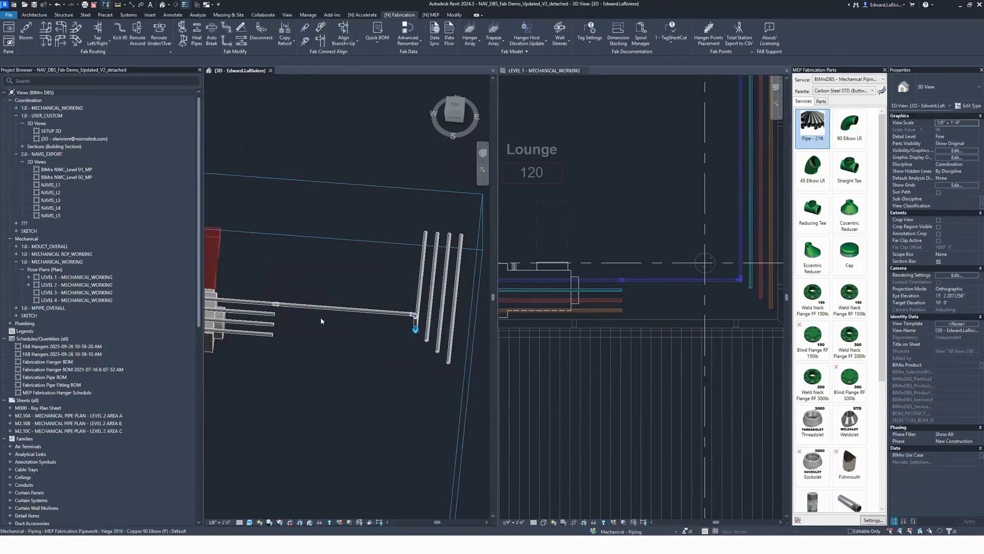
scroll(271, 307, "up", 5)
left_click_drag(272, 285, 279, 251)
scroll(279, 250, "down", 6)
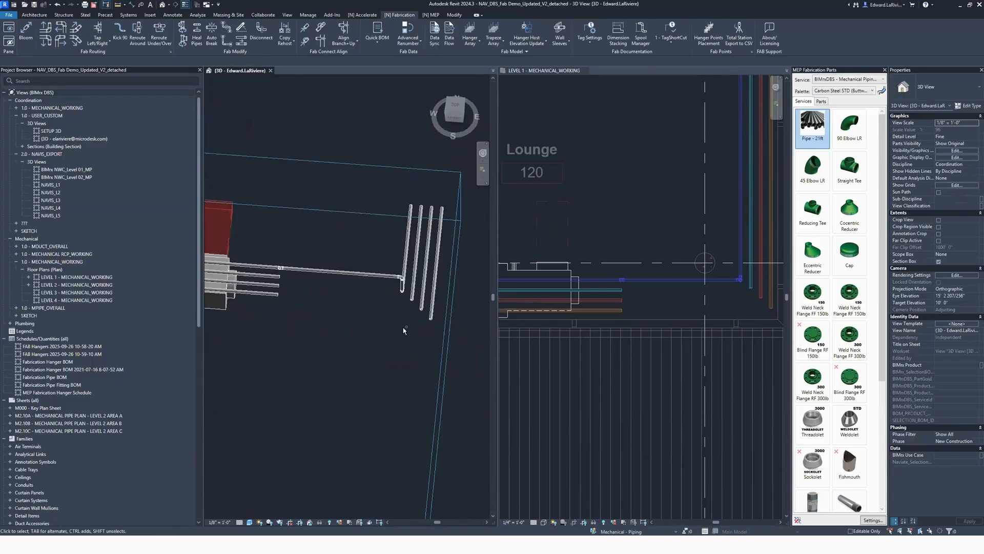
key("ctrl+z")
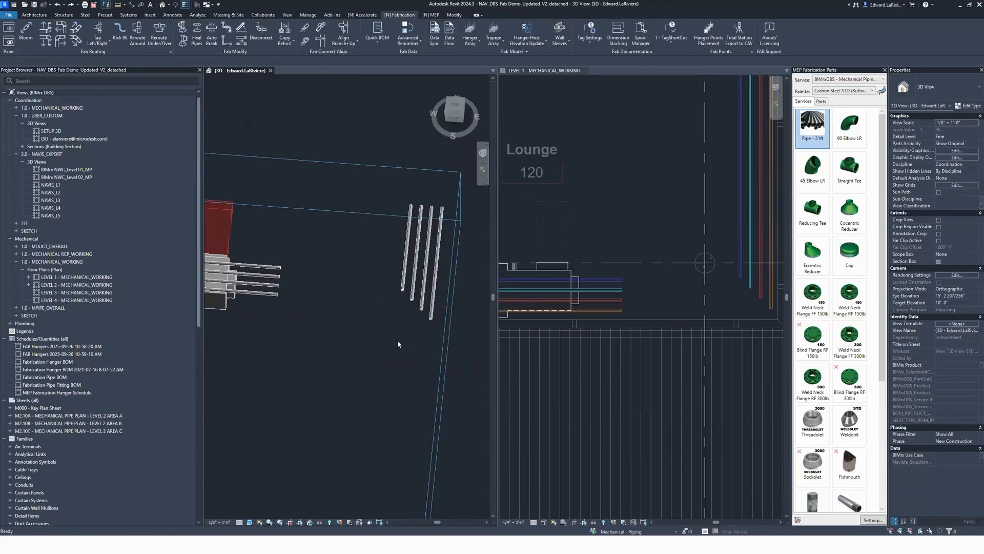
Step: Connect the blue and teal raised pipes to their perpendicular pipes east of the terminal unit using Kick 90 at a 45 angle
left_click(119, 32)
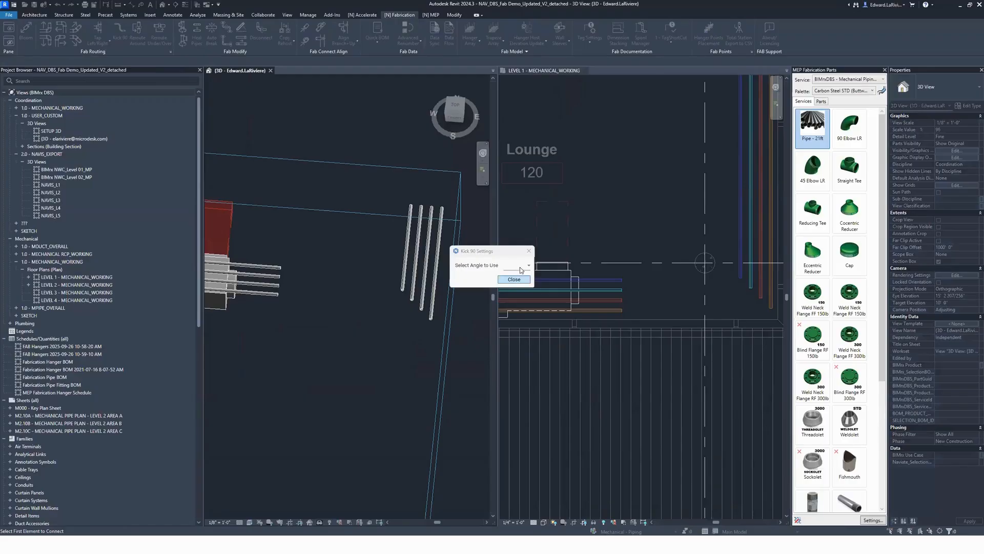
left_click(520, 270)
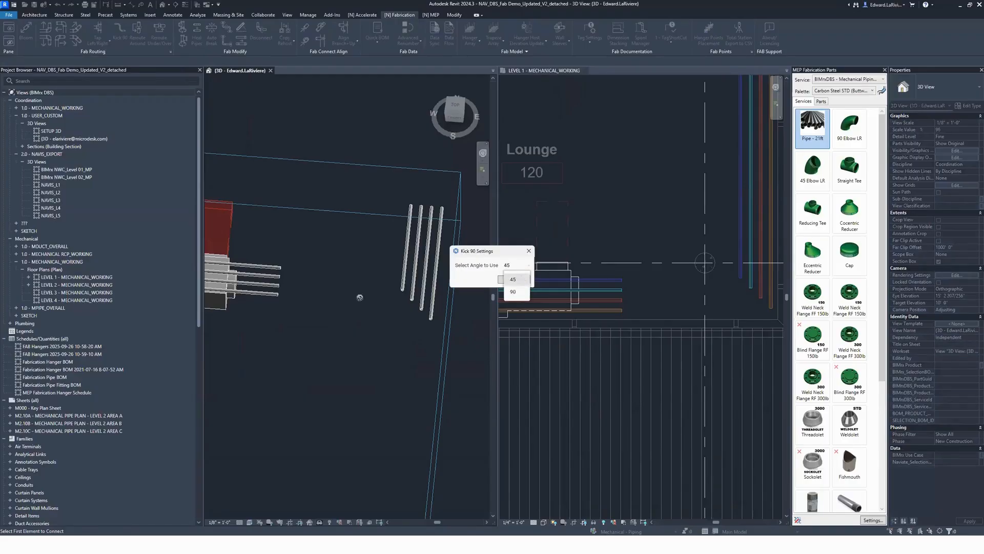
left_click(518, 281)
left_click(275, 267)
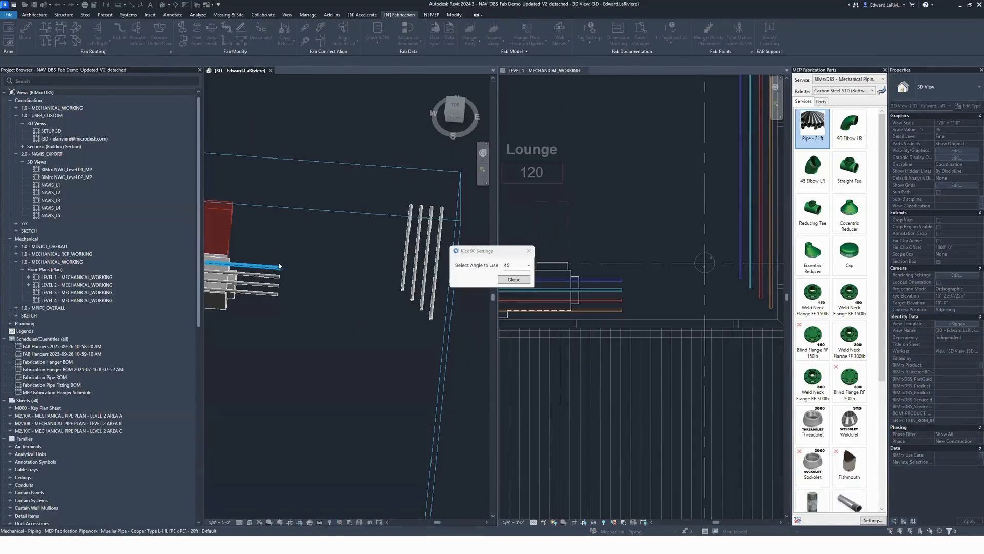
left_click(406, 254)
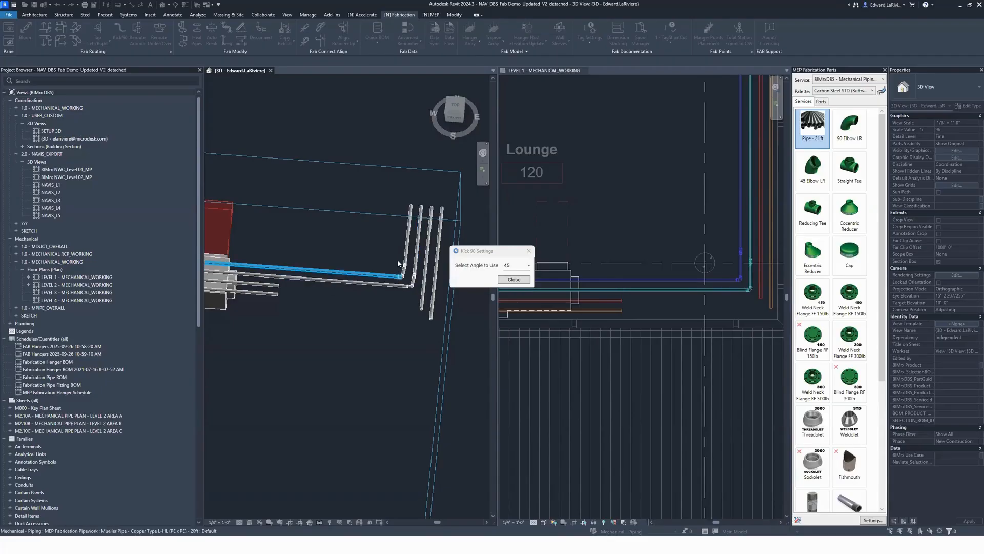
Step: Connect the red and orange raised pipes to their perpendicular pipes using Kick 90 at a 90 angle, and end the command
left_click(528, 265)
left_click(526, 294)
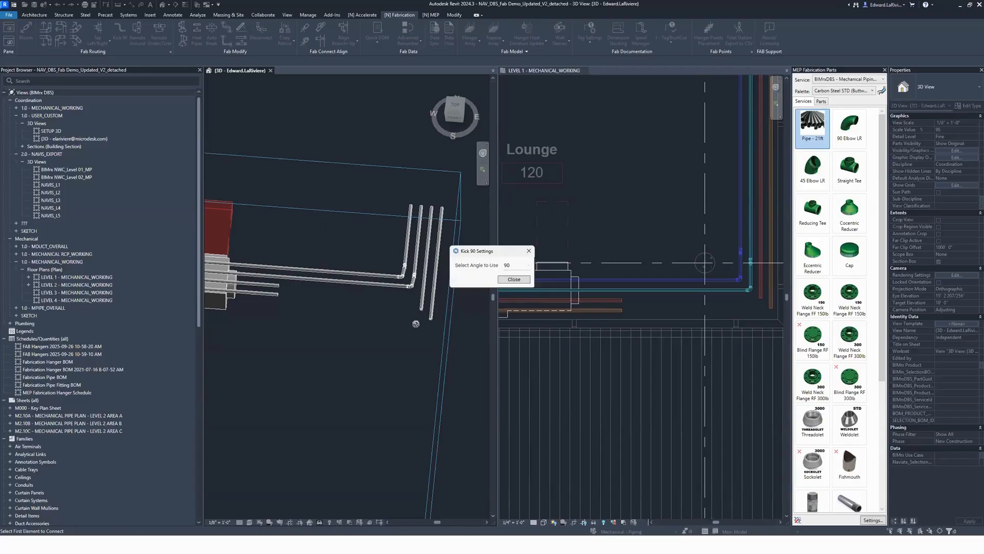
left_click(277, 285)
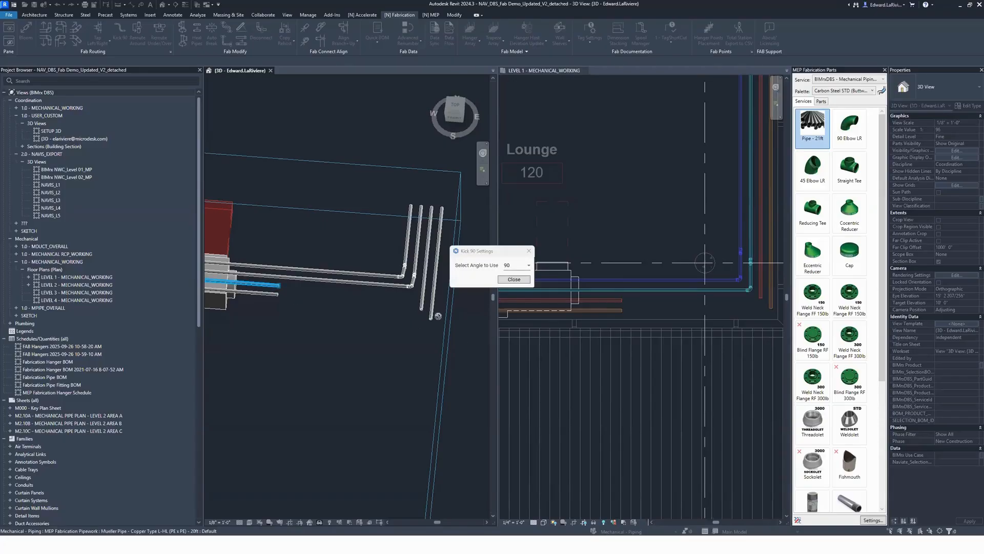
left_click(421, 308)
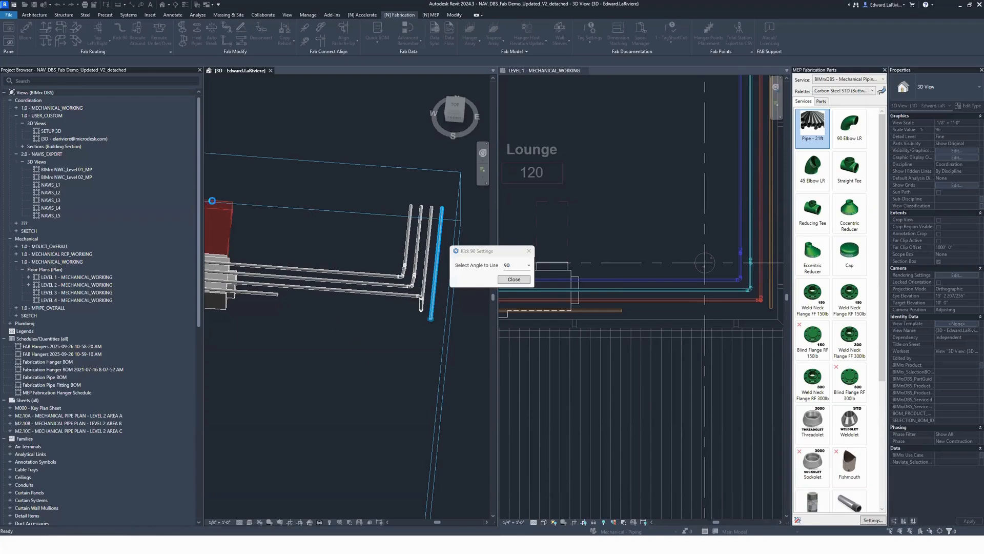
left_click(514, 279)
Step: Delete the offset fittings, connecting pipes and corner elbows on the west side of the terminal unit
scroll(631, 415, "down", 3)
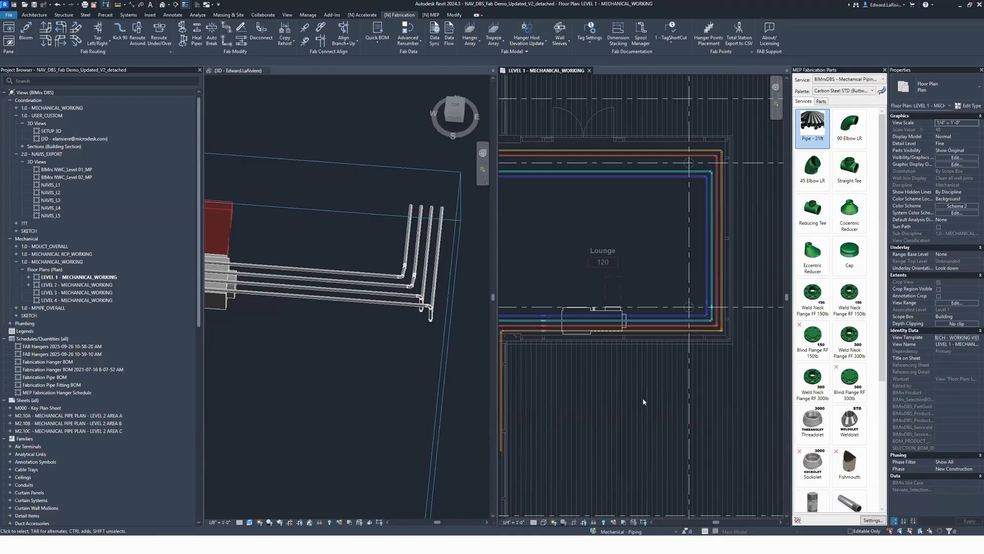
scroll(531, 358, "down", 1)
scroll(378, 391, "down", 2)
middle_click_drag(276, 401, 488, 379)
middle_click_drag(631, 398, 665, 398)
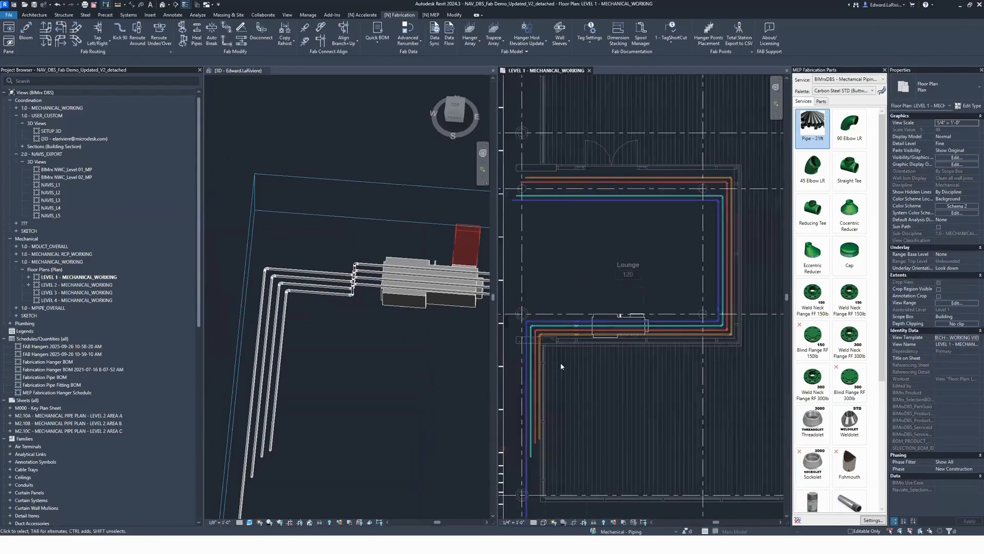
scroll(576, 372, "up", 1)
scroll(537, 353, "up", 2)
middle_click_drag(537, 353, 597, 358)
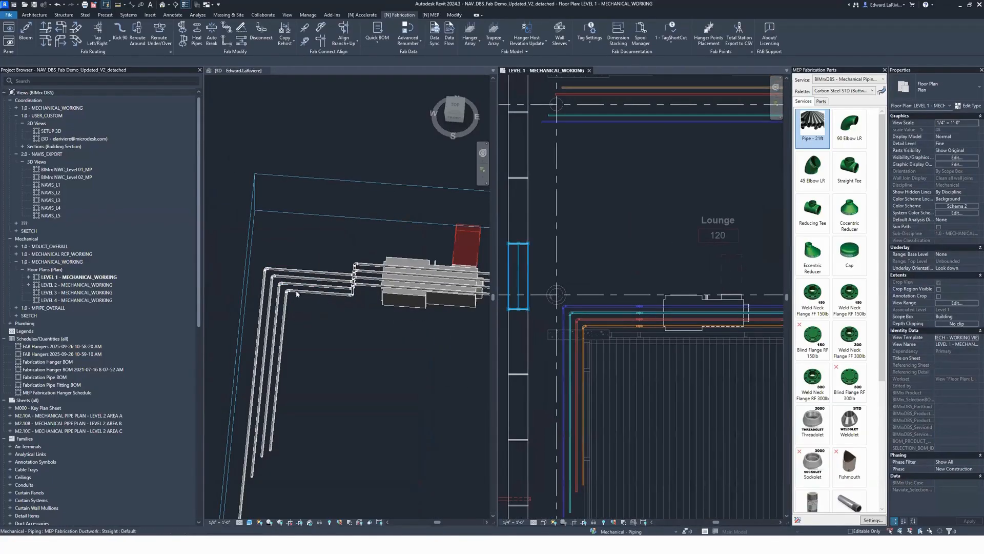
left_click_drag(546, 260, 659, 368)
key("Delete")
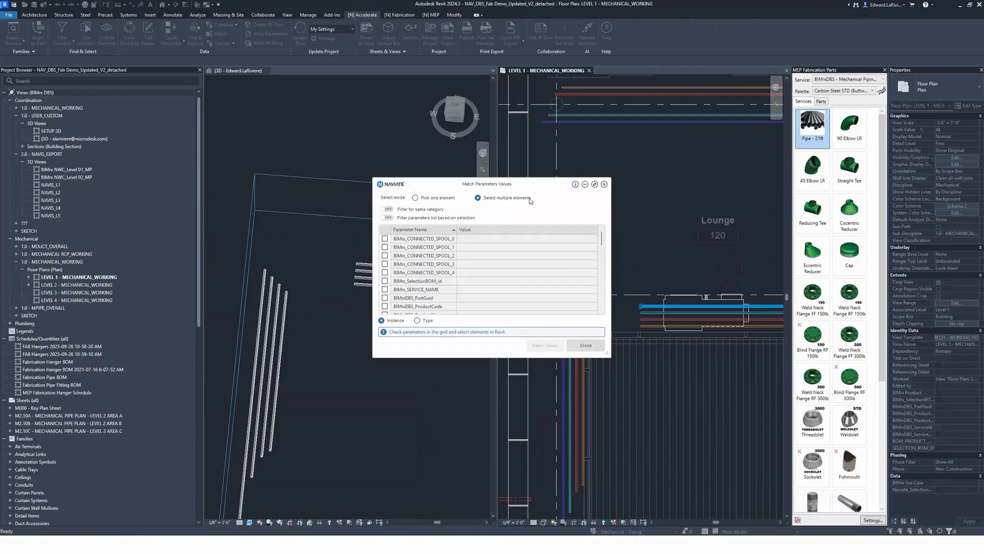
Step: Match the Lower End Bottom of Insulation elevation from the raised blue pipe to the four perpendicular pipes on the west side
left_click_drag(525, 188, 593, 87)
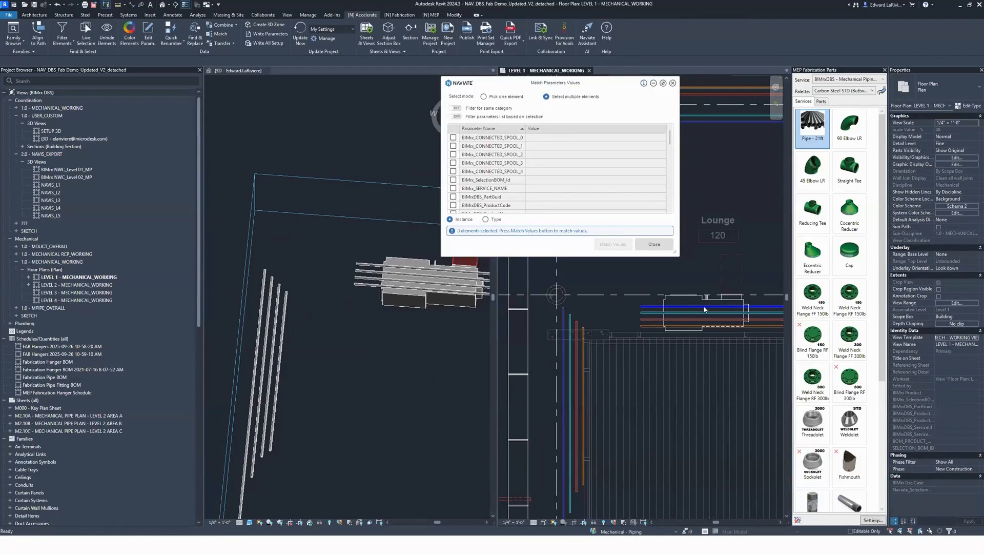
scroll(513, 188, "down", 5)
scroll(495, 181, "down", 3)
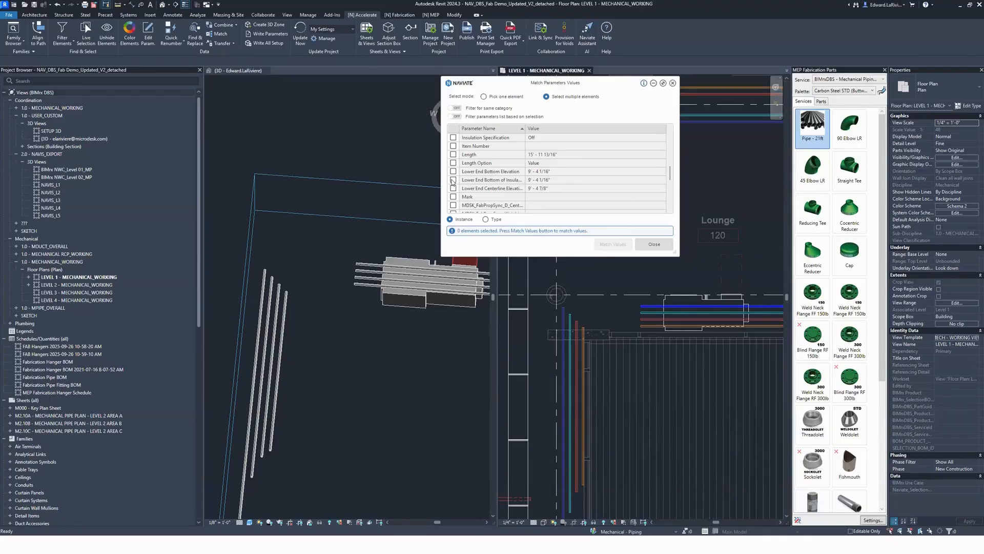
left_click(453, 180)
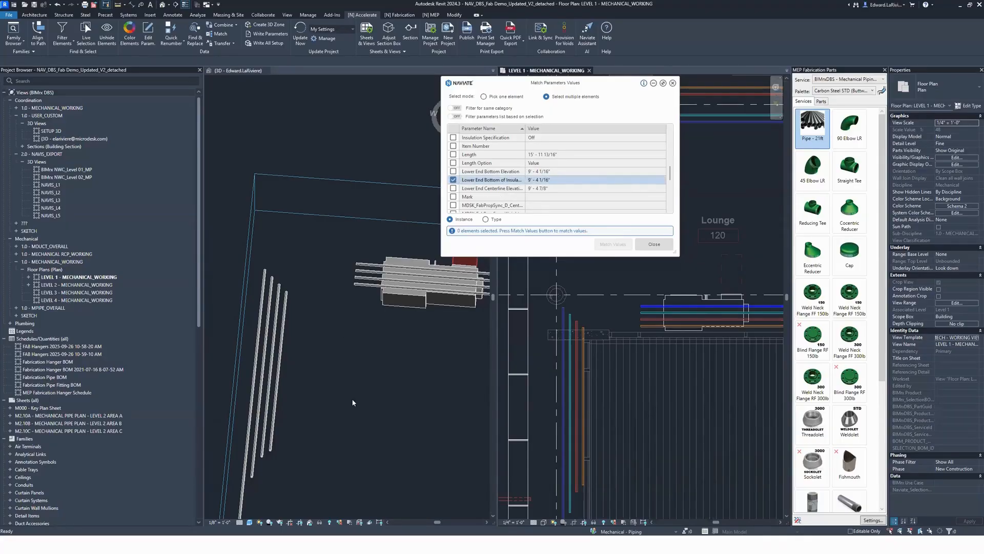
left_click(331, 387)
left_click_drag(332, 387, 246, 318)
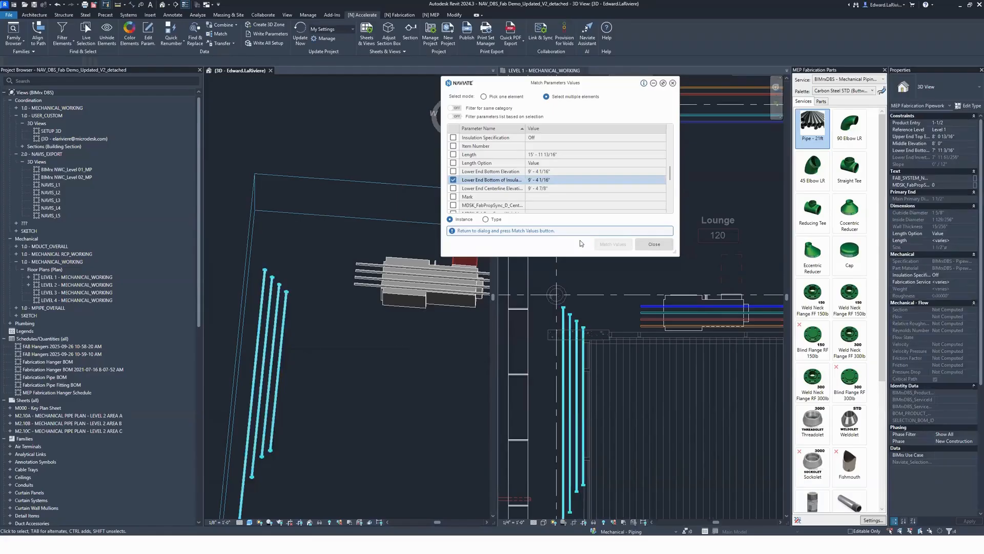
left_click(654, 244)
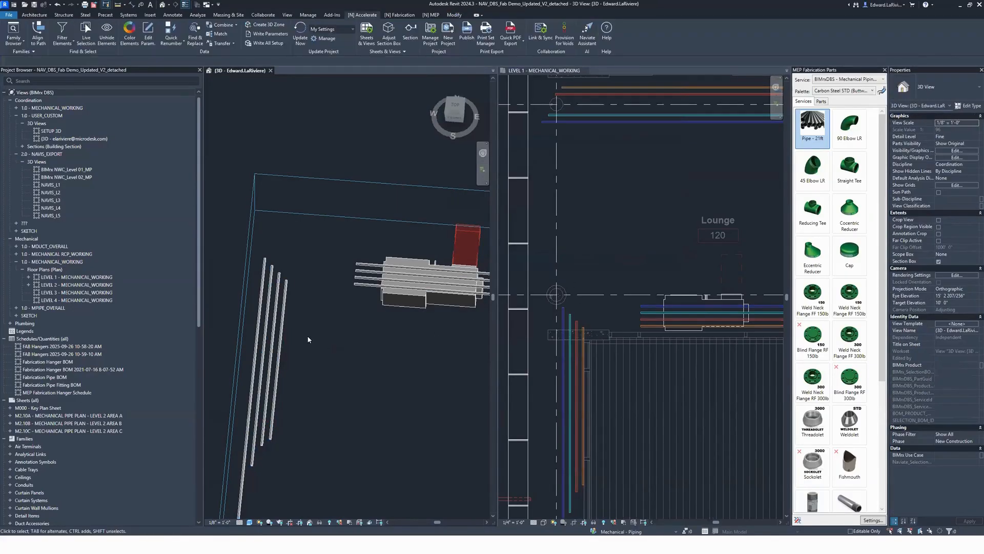
Step: Trim each of the four raised pipes to a corner with its matching perpendicular pipe on the west side in 3D
key("t")
key("r")
left_click(365, 285)
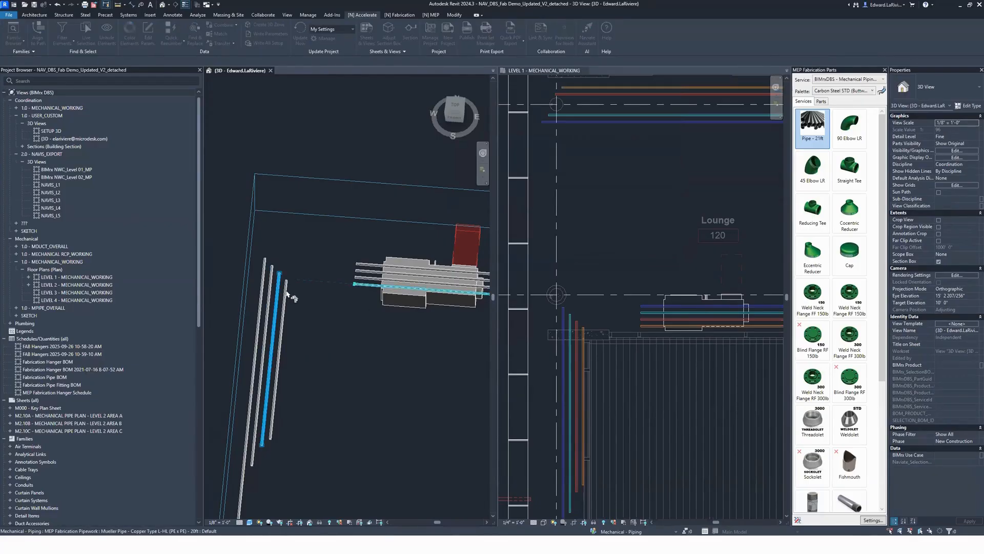
left_click(284, 294)
left_click(279, 292)
left_click(359, 277)
left_click(264, 271)
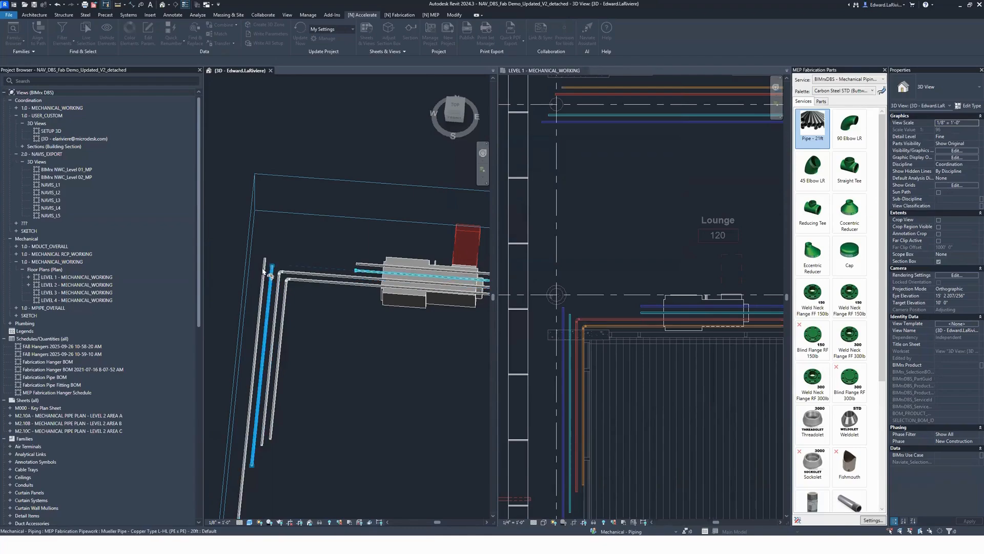
left_click(379, 268)
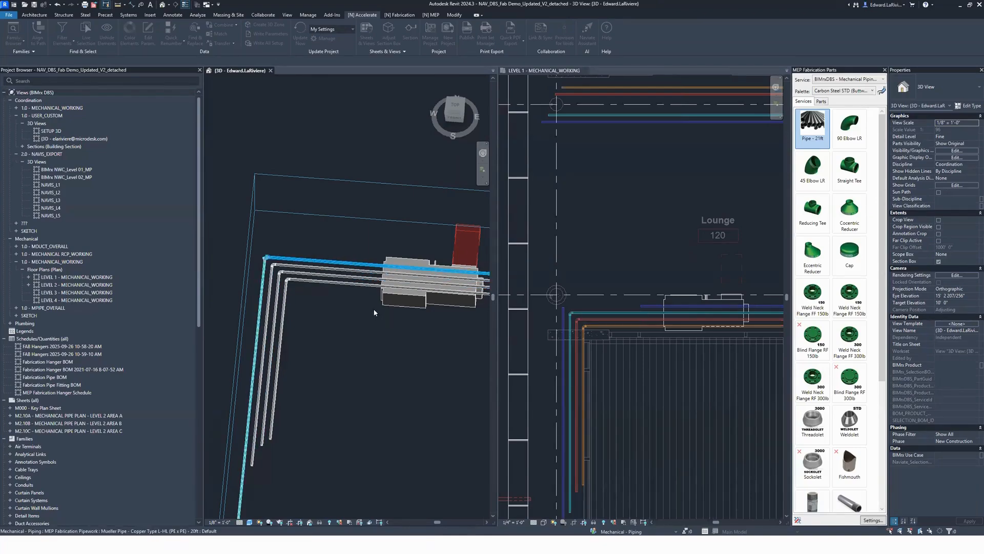
key("Escape")
key("Escape")
scroll(323, 296, "up", 4)
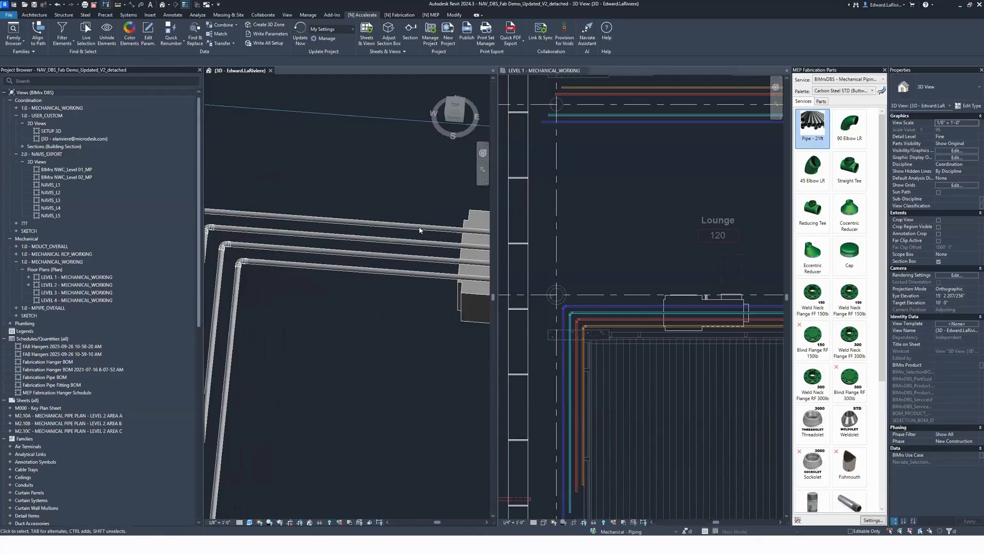
middle_click_drag(400, 333, 393, 277)
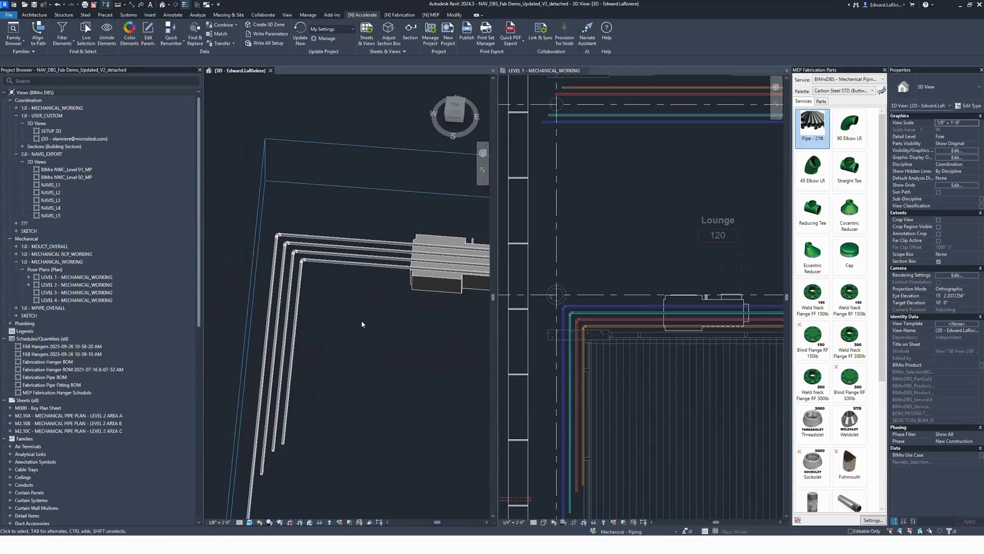
Step: In the Level 1 plan, mirror a copy of the three duct branches with their taps across the main duct's centerline near Room 115
scroll(641, 202, "down", 5)
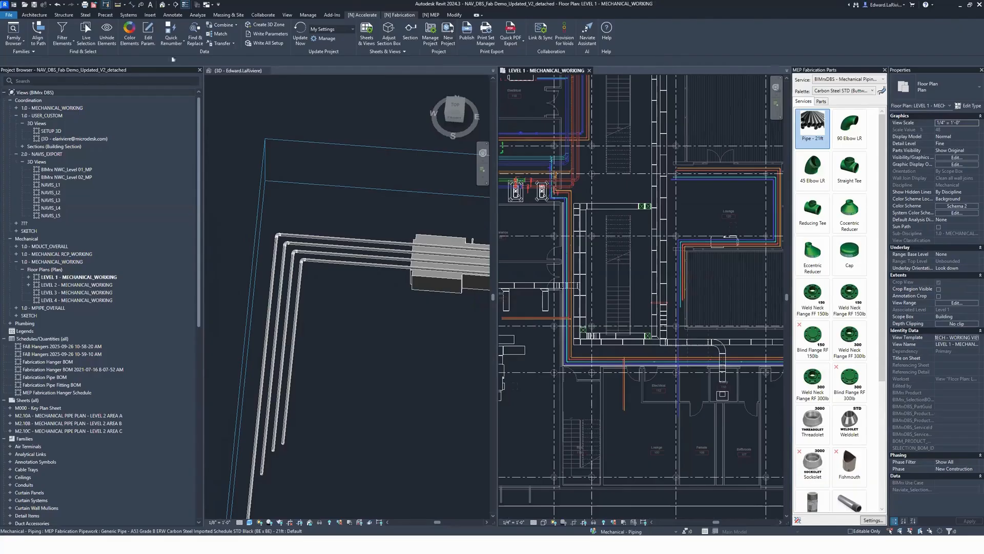
left_click(399, 14)
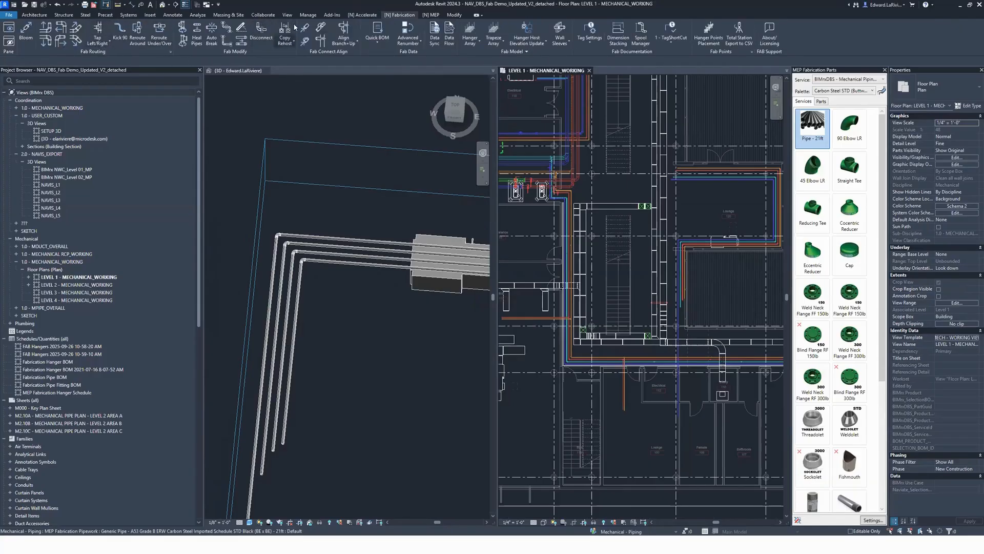
left_click(290, 44)
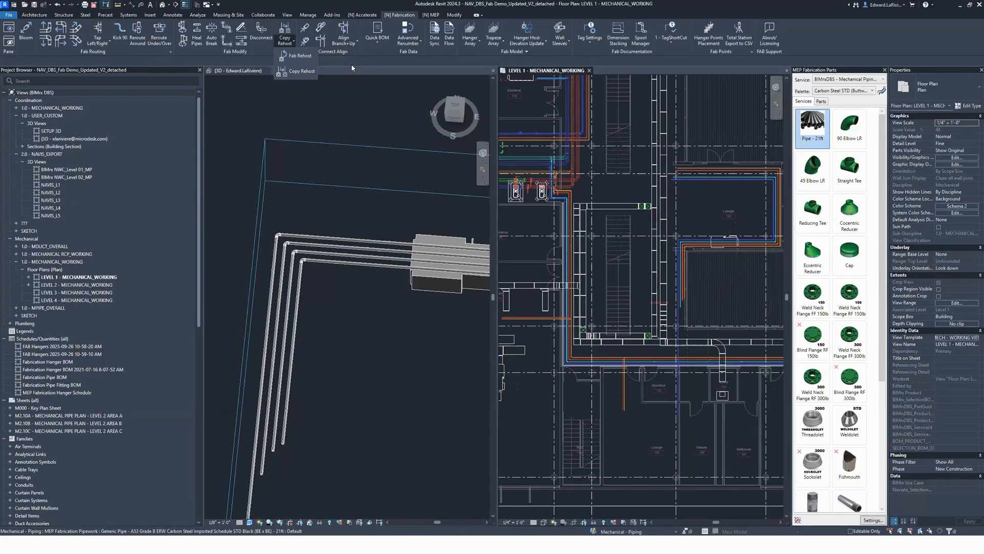
scroll(489, 329, "up", 4)
scroll(544, 332, "up", 4)
middle_click_drag(527, 353, 688, 371)
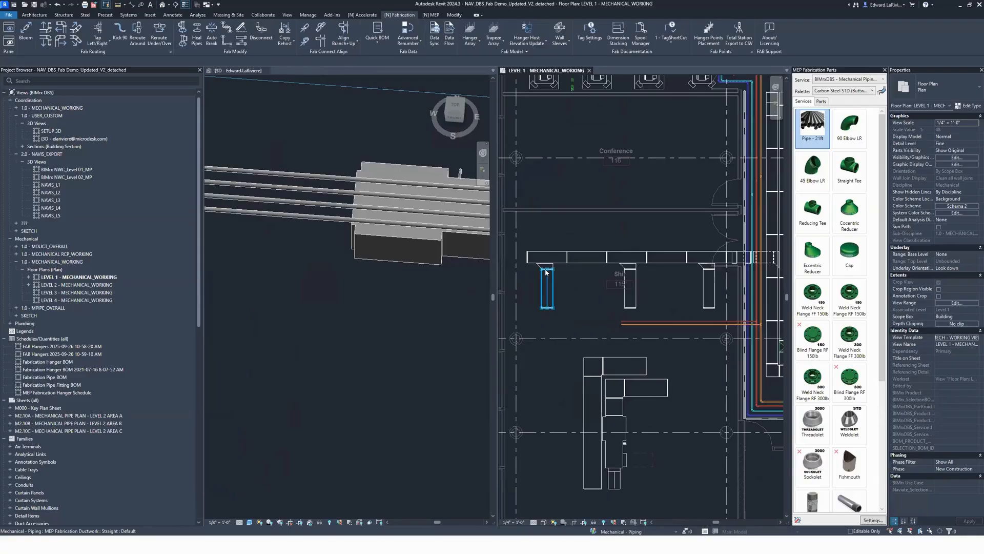
left_click_drag(730, 301, 529, 275)
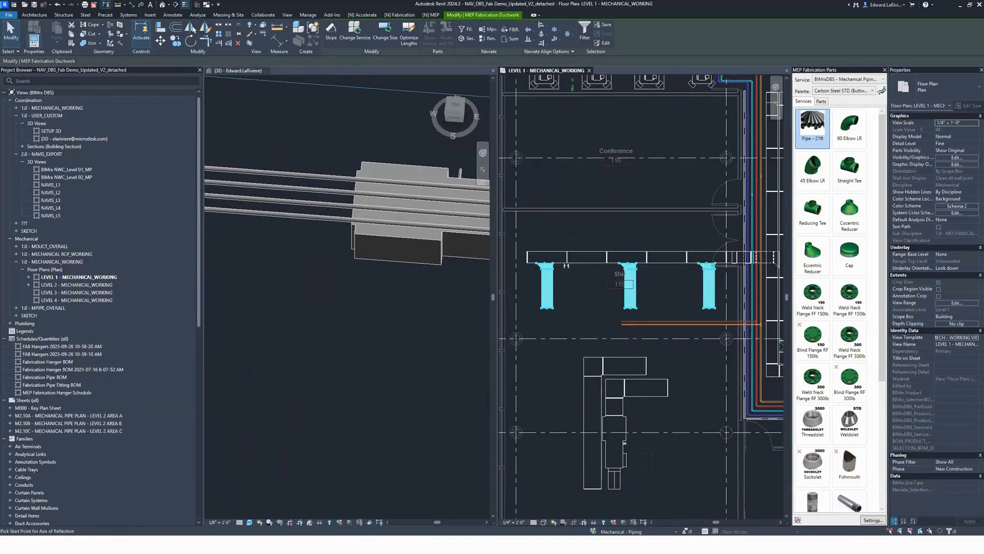
left_click(653, 257)
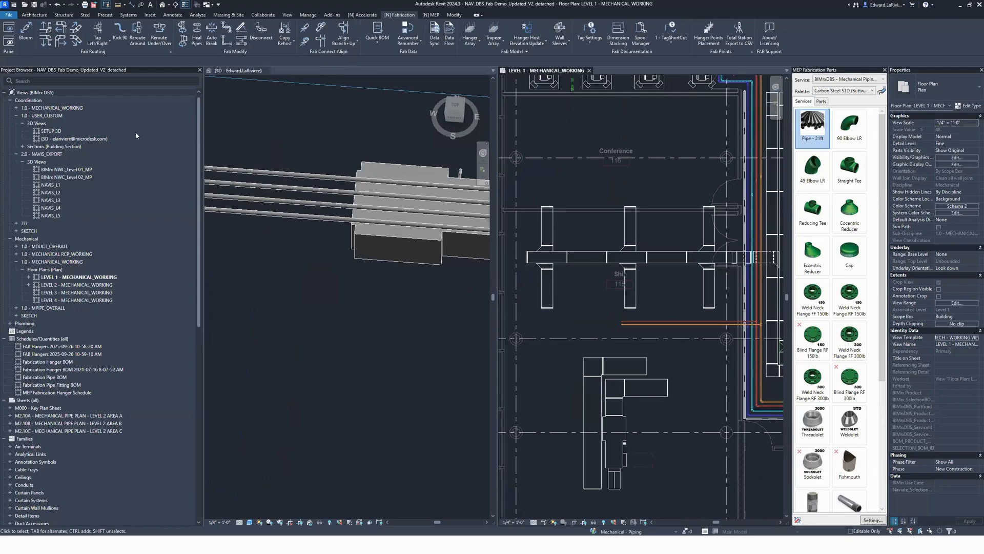
Step: Rehost the tap of the westernmost mirrored duct branch onto the main duct with Fab Rehost
left_click(290, 41)
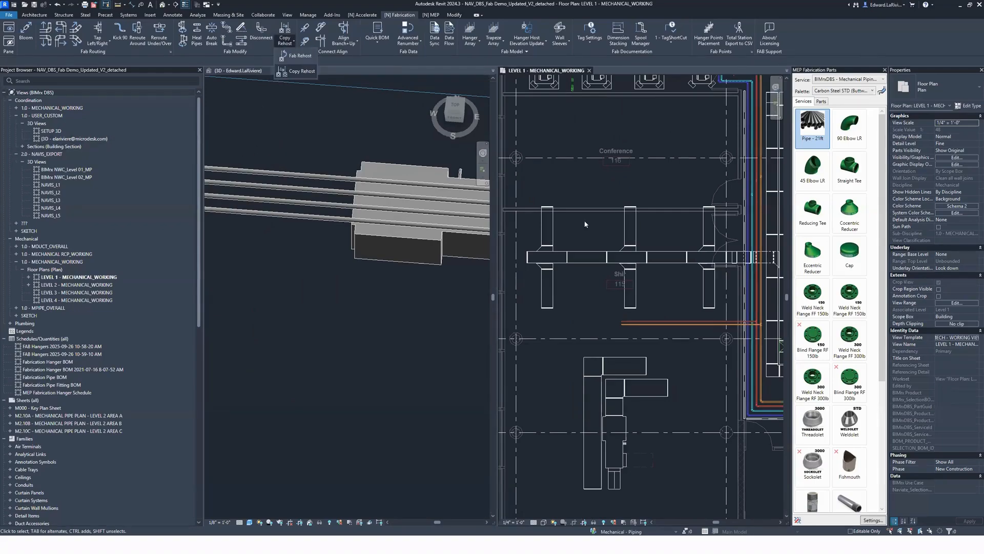
left_click(292, 56)
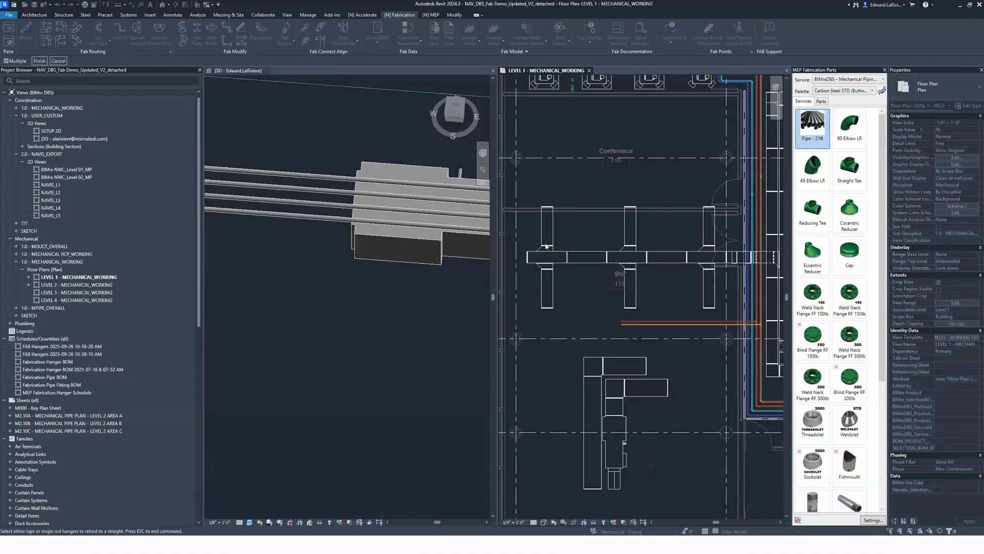
left_click(547, 250)
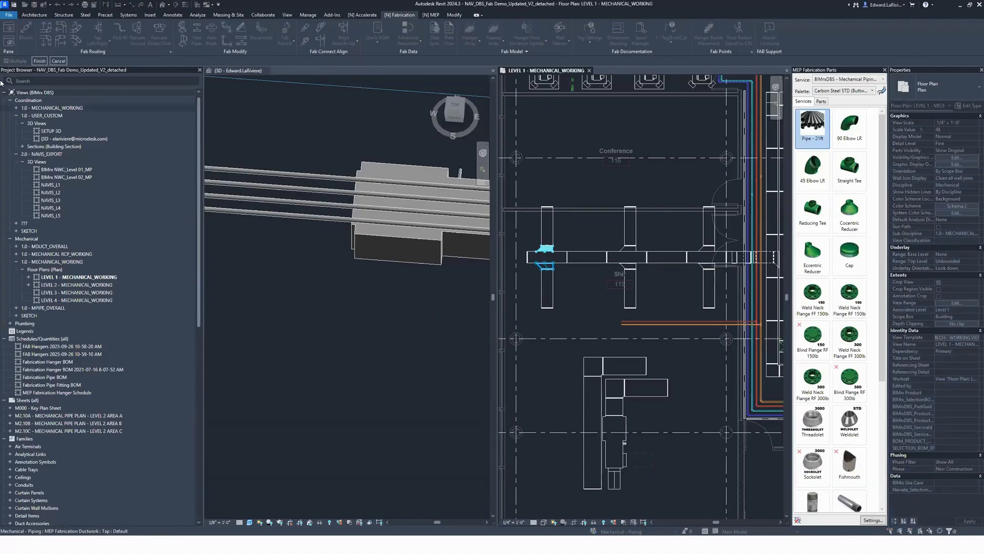
left_click(41, 61)
left_click(545, 275)
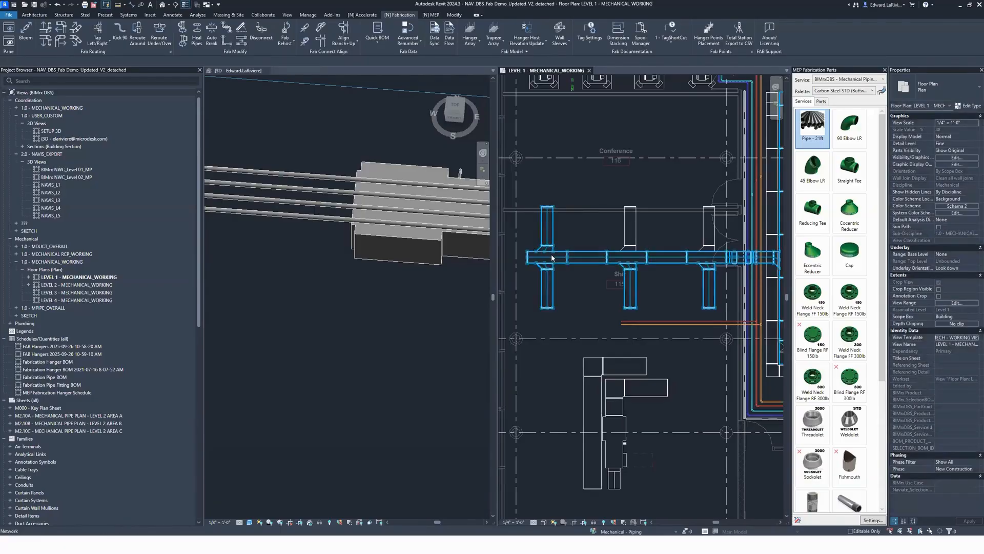
Step: Delete the middle and east mirrored duct branches on the north side of the main duct
scroll(650, 187, "up", 2)
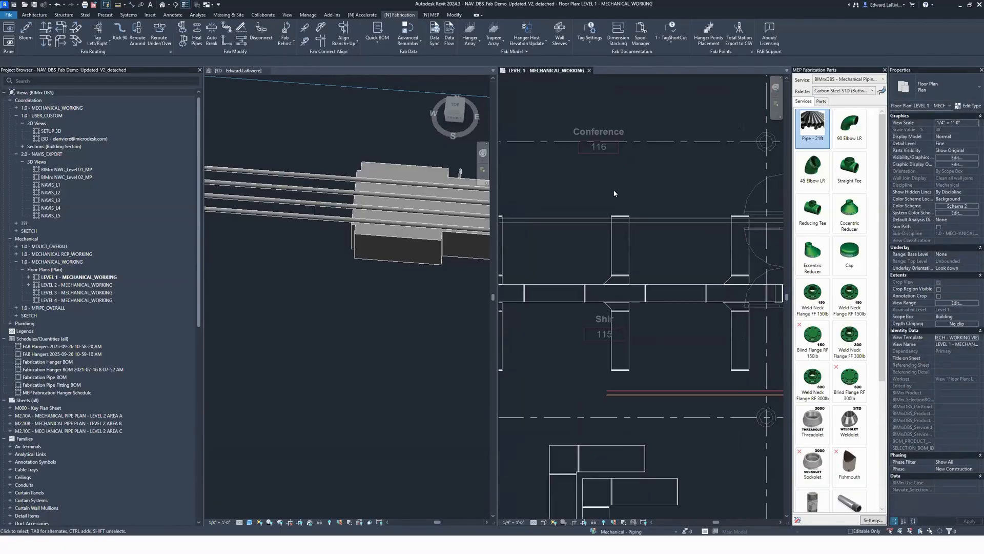
left_click_drag(636, 290, 635, 289)
key("Delete")
mouse_move(713, 193)
left_mouse_down()
mouse_move(742, 284)
mouse_move(754, 292)
left_mouse_up()
key("Delete")
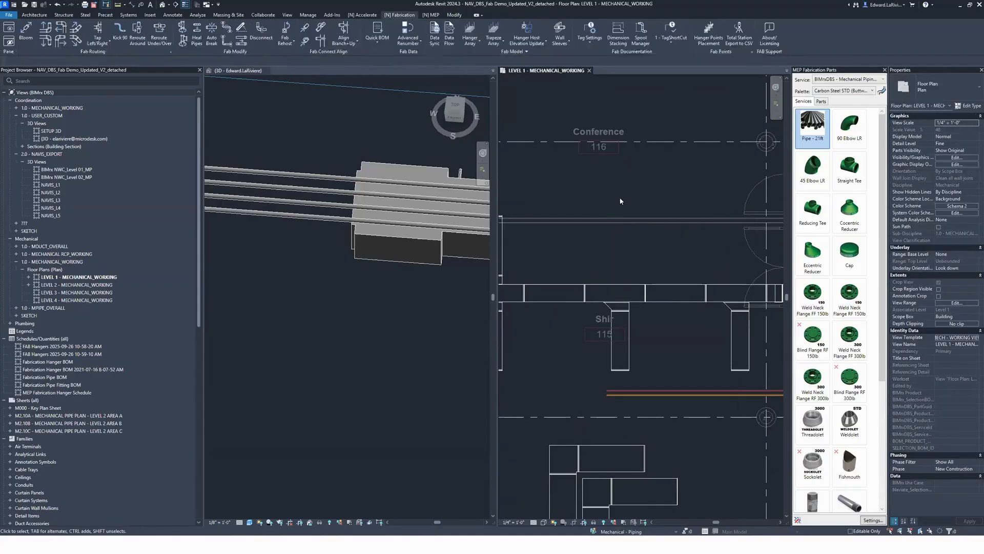
Step: Copy the westernmost north duct branch with Copy Rehost onto the main duct at the middle and east branch positions
scroll(640, 198, "down", 2)
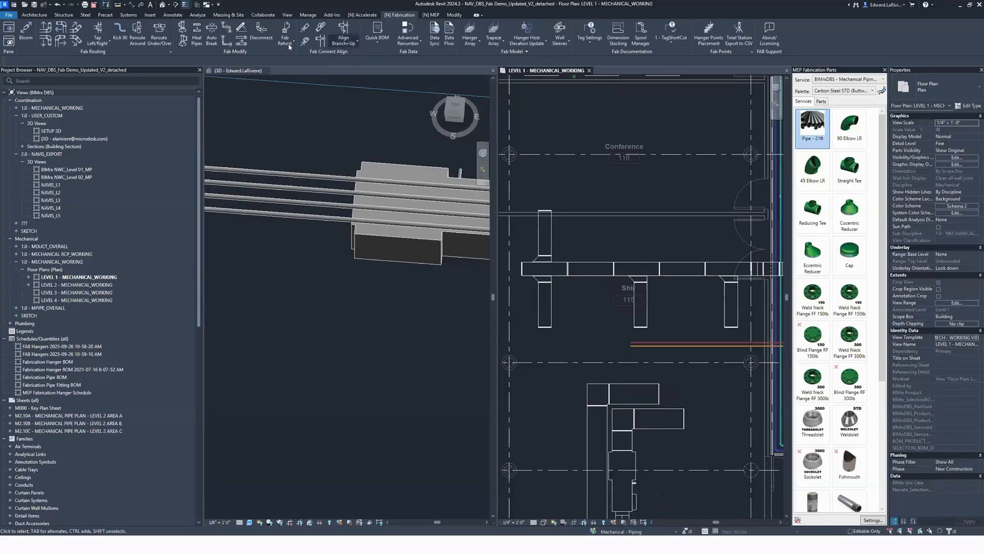
left_click_drag(526, 183, 560, 269)
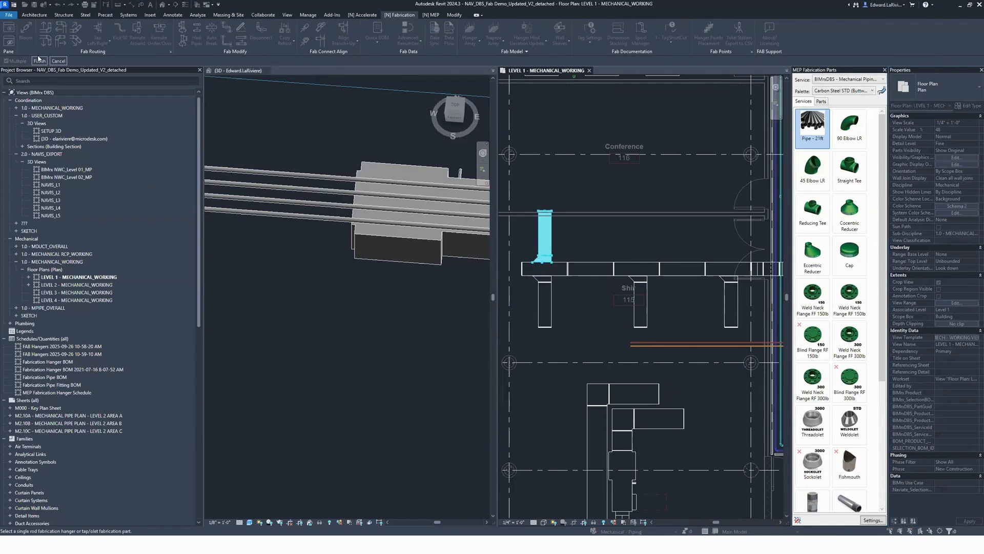
left_click(40, 61)
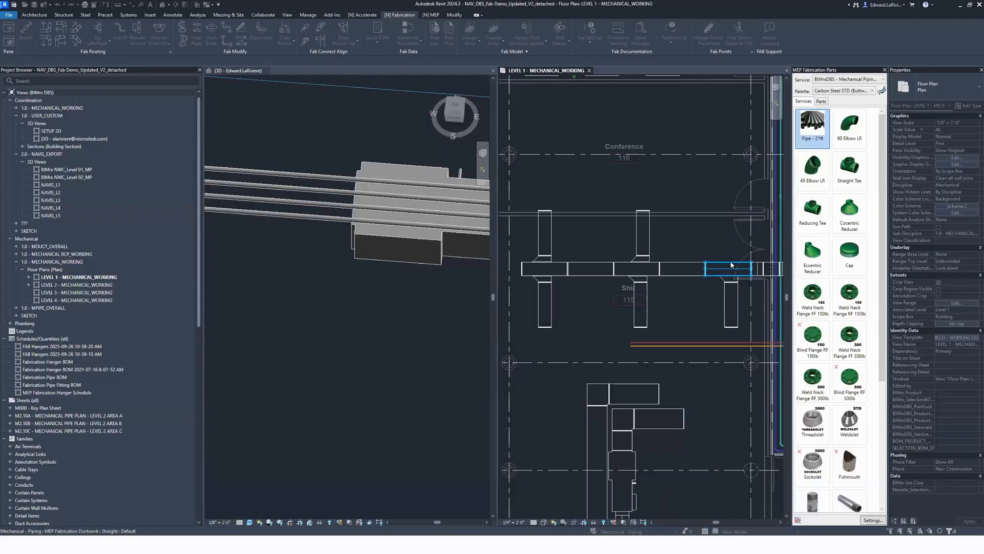
left_click(692, 268)
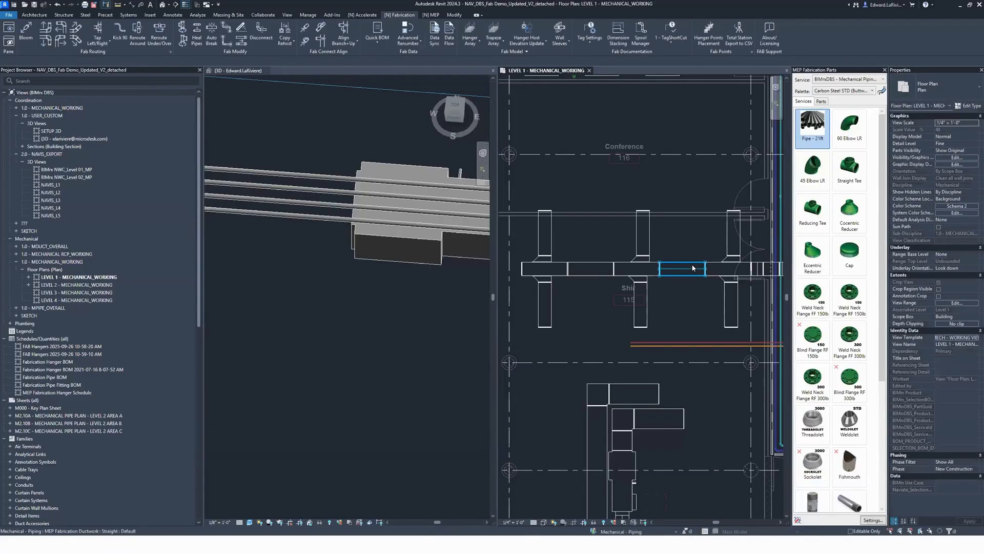
key("Escape")
Step: Highlight the main duct's connected run to check how the copied branches are connected
key("Tab")
key("Tab")
key("Tab")
key("Tab")
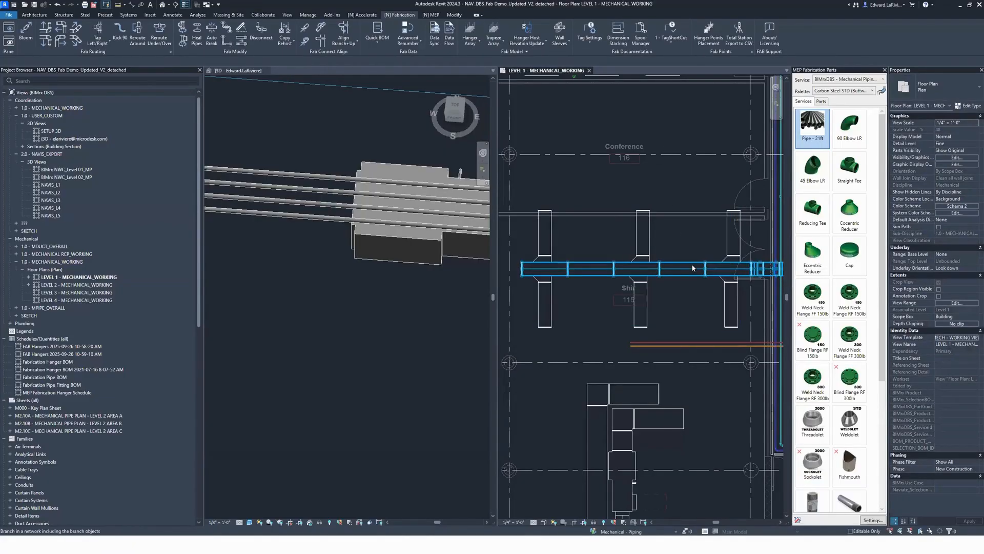
scroll(674, 215, "down", 2)
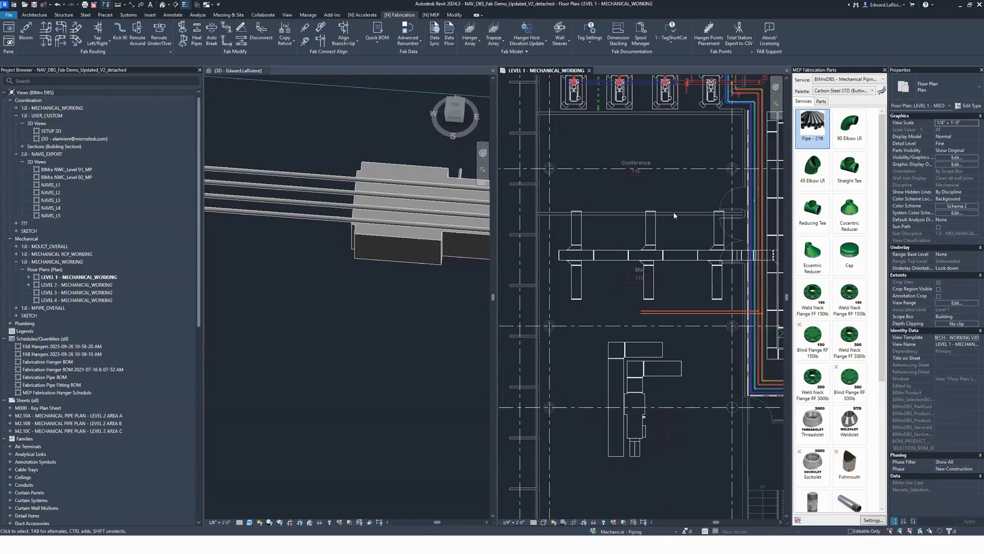
Step: Copy the orange valve branch with its olet a short distance west along the same main pipe above the pumps
scroll(662, 157, "down", 1)
middle_click_drag(662, 157, 584, 277)
scroll(641, 186, "up", 5)
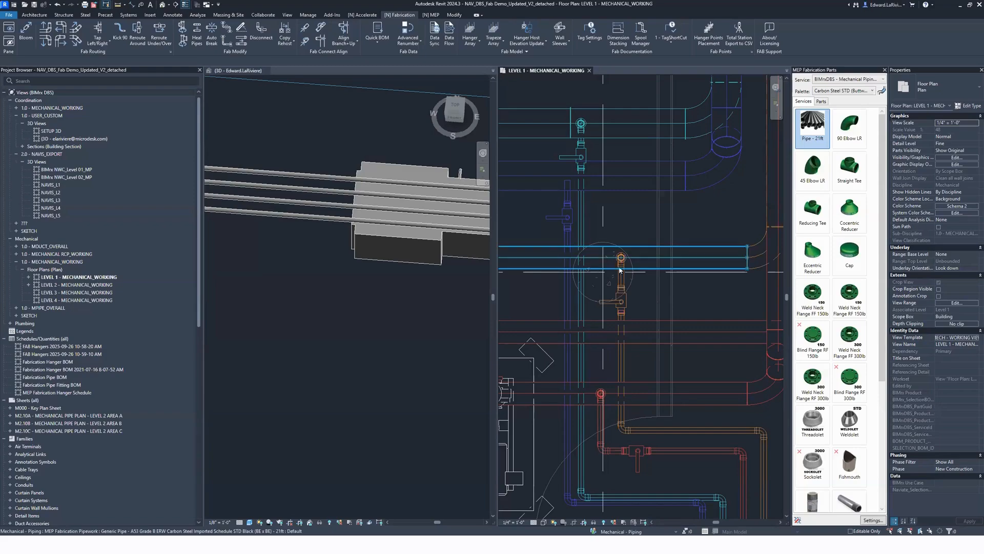
left_click_drag(596, 217, 655, 322)
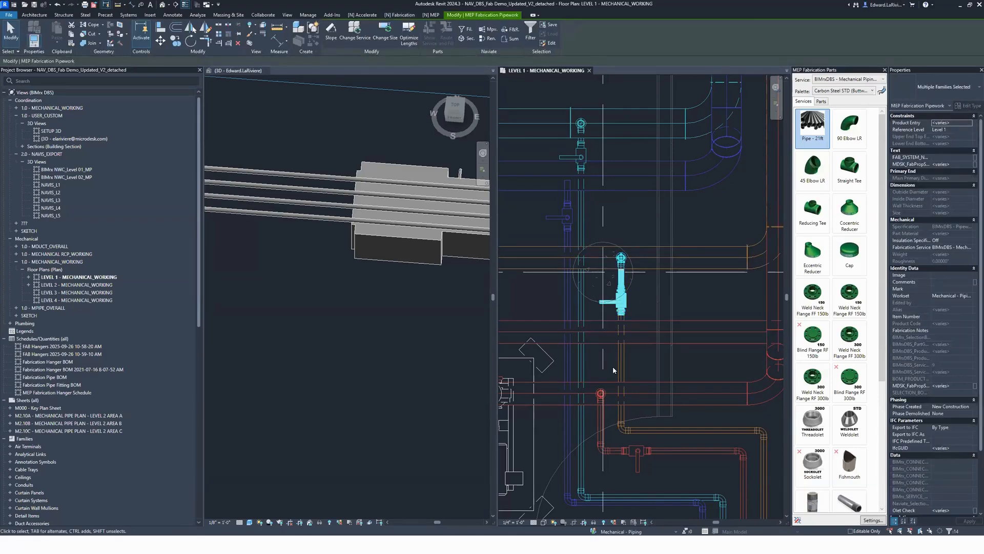
middle_click_drag(654, 301, 737, 286)
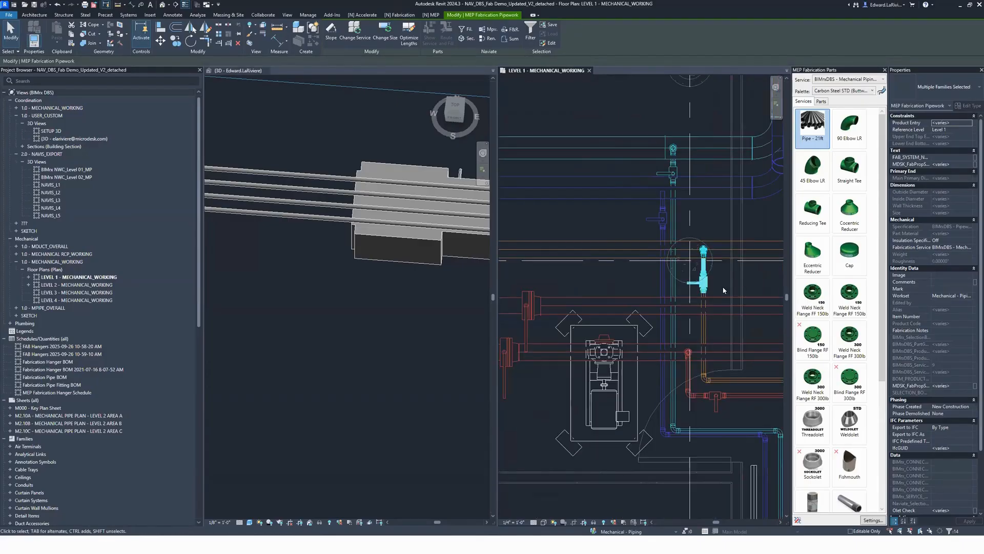
key("c")
key("o")
left_click(706, 264)
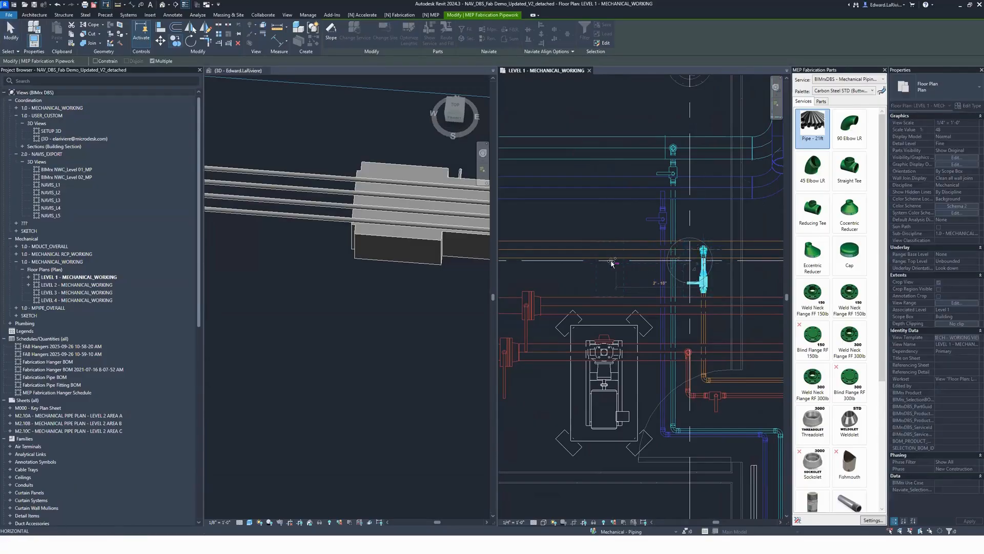
left_click(614, 264)
key("Escape")
key("Escape")
Step: Rehost the copied valve branch's olet onto the orange main pipe with Fab Rehost
scroll(629, 259, "up", 4)
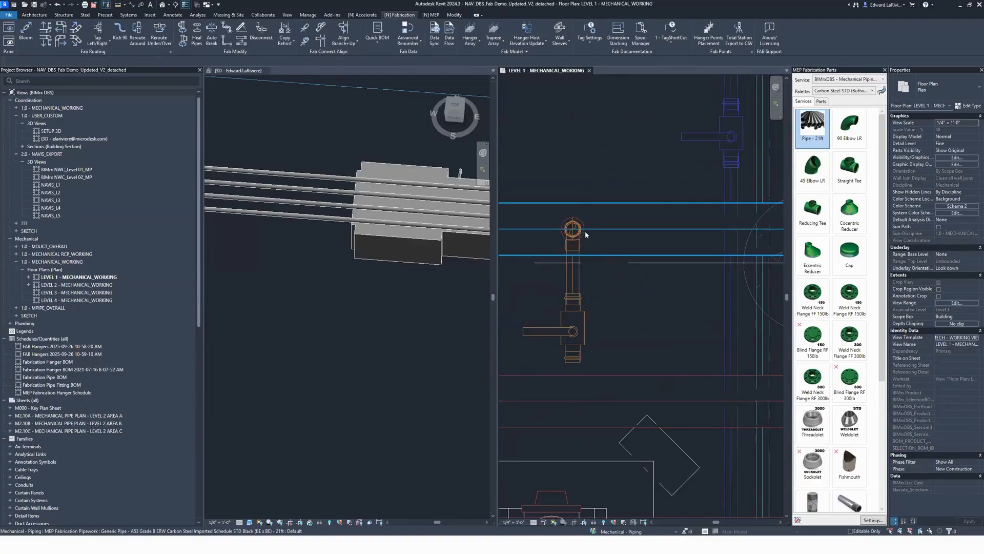
left_click(572, 230)
key("Escape")
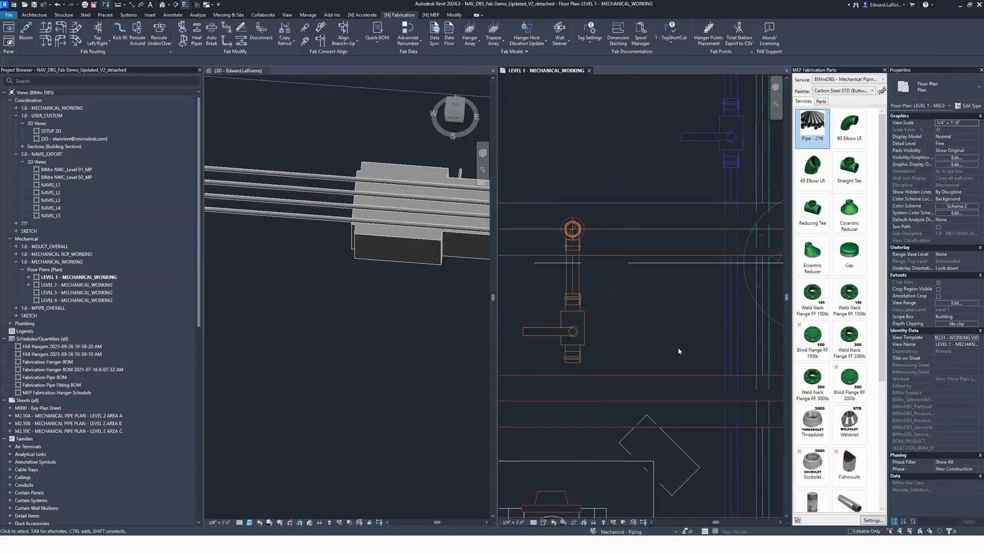
scroll(636, 282, "down", 4)
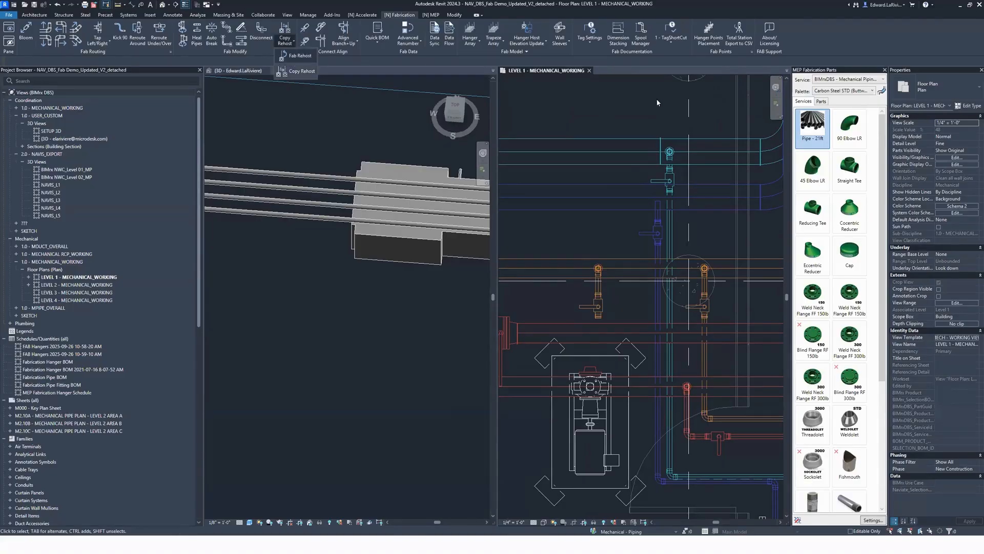
left_click(291, 57)
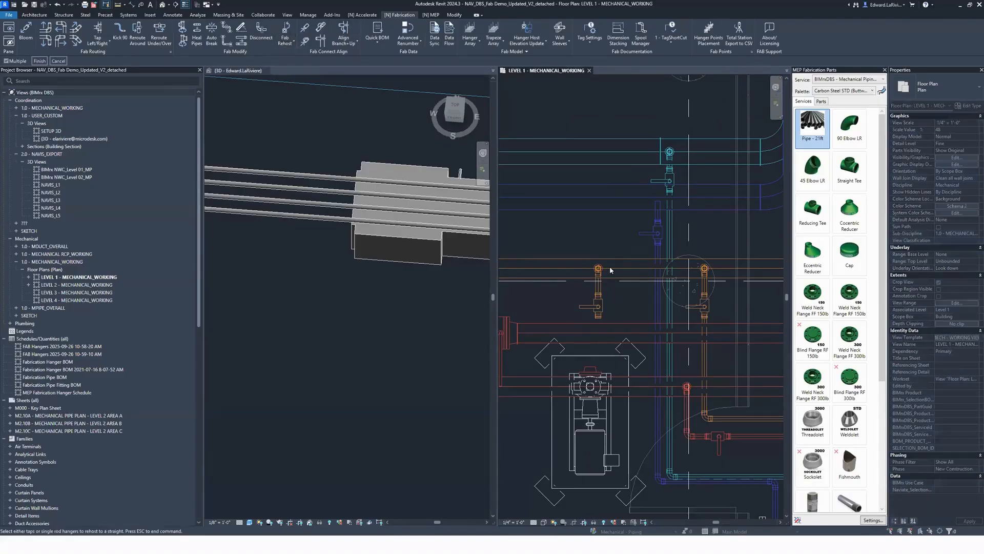
left_click(40, 60)
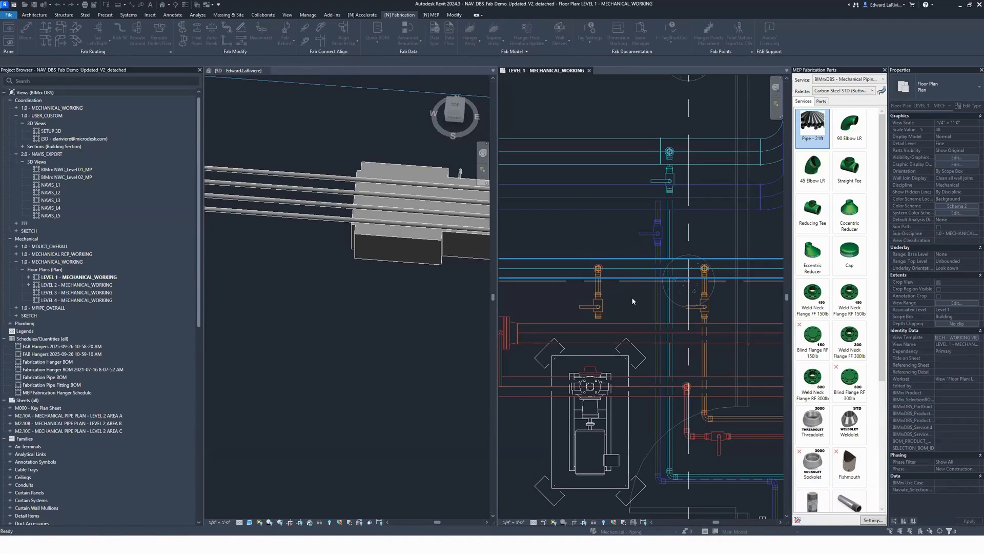
scroll(609, 280, "up", 2)
key("Escape")
scroll(628, 309, "down", 2)
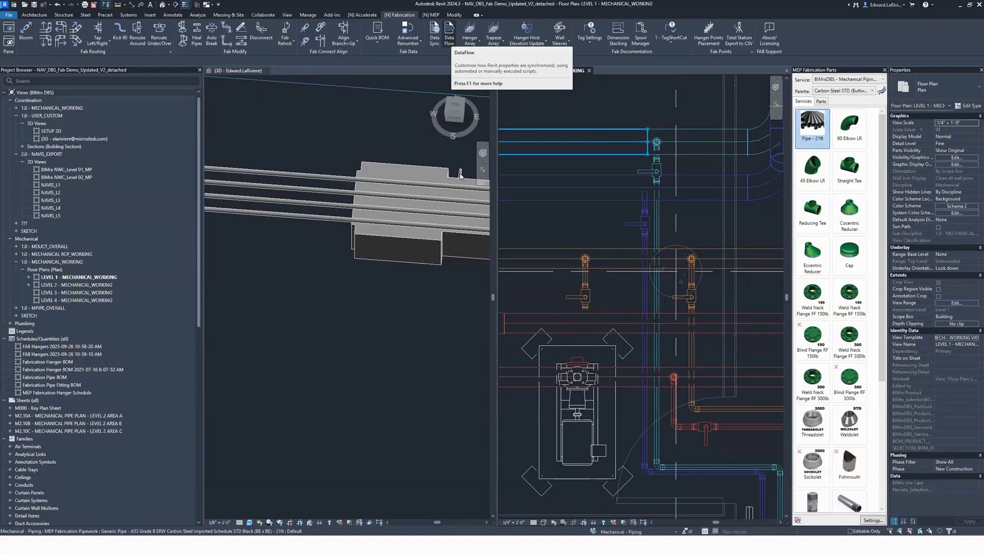
Step: Inspect the Olet Check property of the rehosted threadolet
left_click(584, 258)
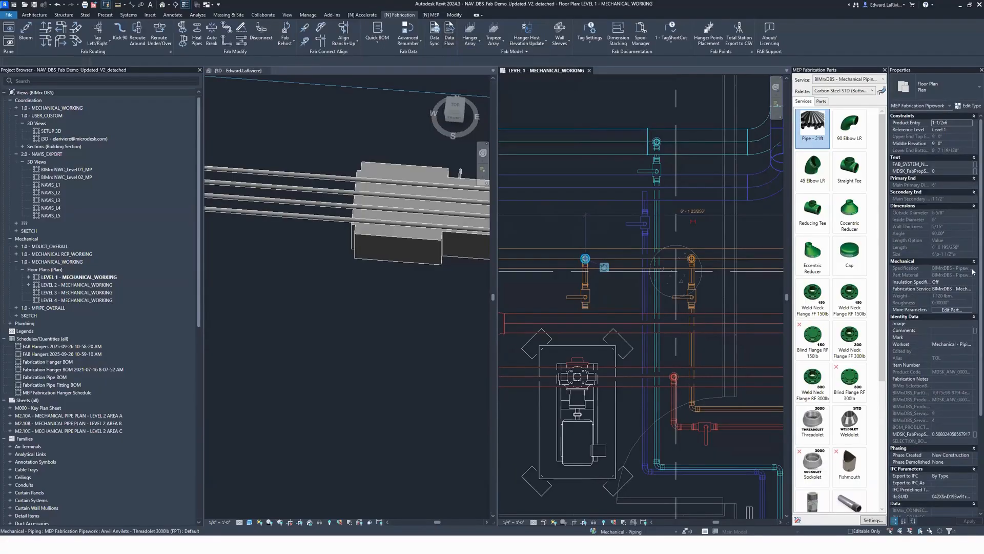
scroll(930, 446, "down", 3)
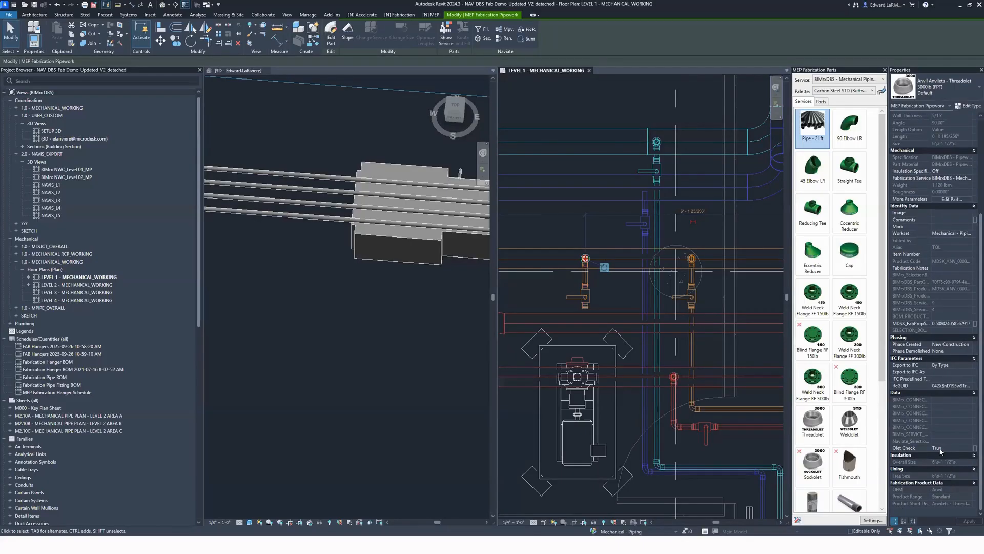
key("Escape")
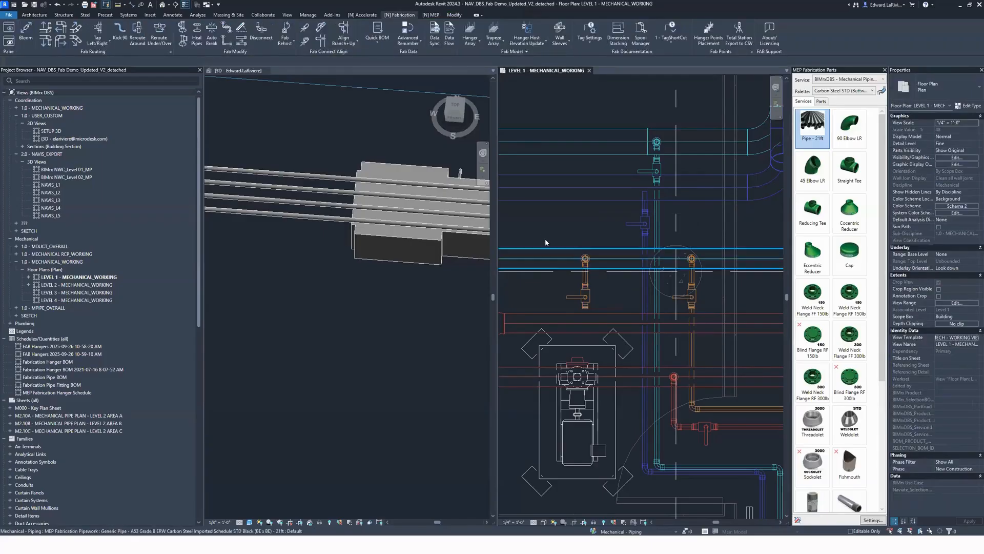
Step: Copy the rehosted valve branch and its olet once more to the west along the orange main pipe
left_click_drag(542, 235, 604, 314)
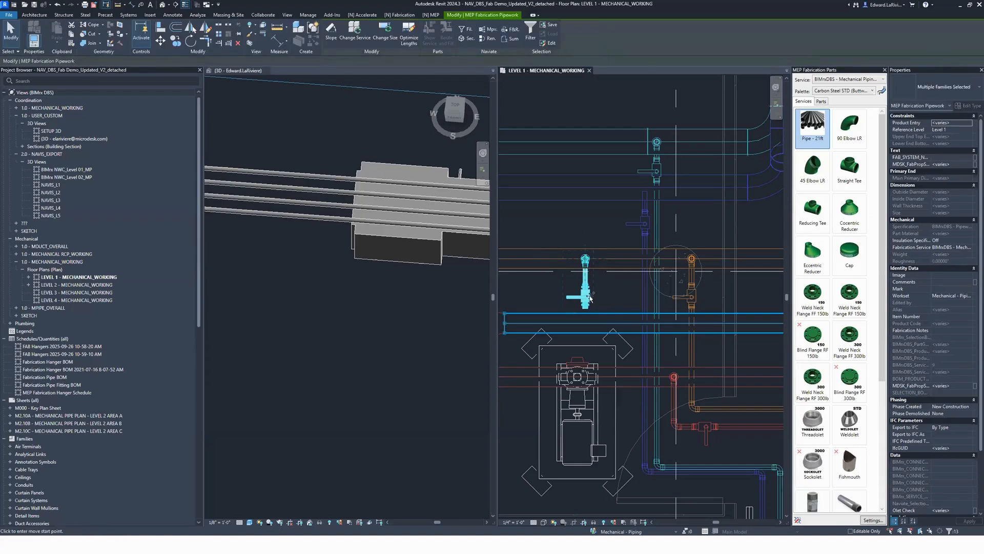
left_click(543, 295)
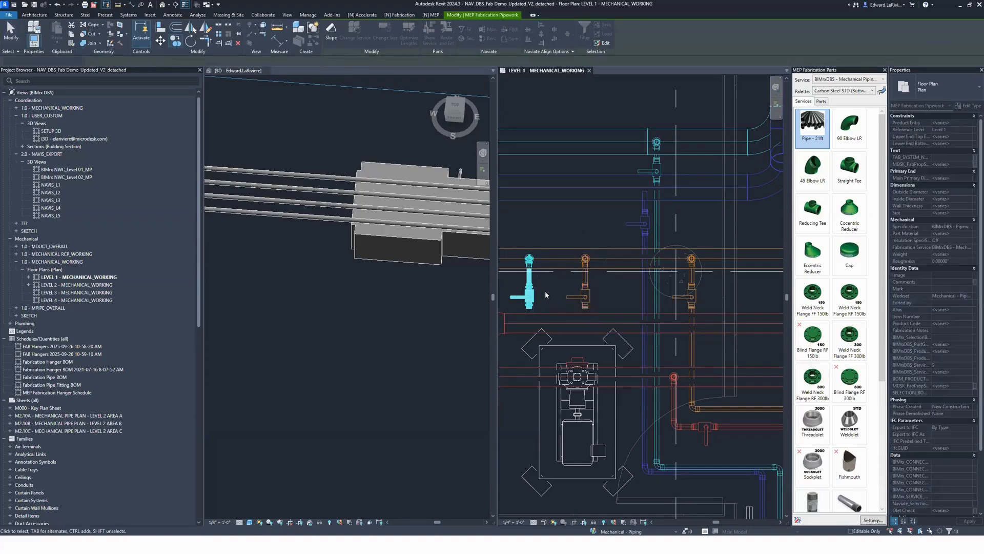
key("Escape")
Step: Examine the two copied valve branches with the disconnect markers shown, and hide the markers again
middle_click_drag(607, 291, 610, 290)
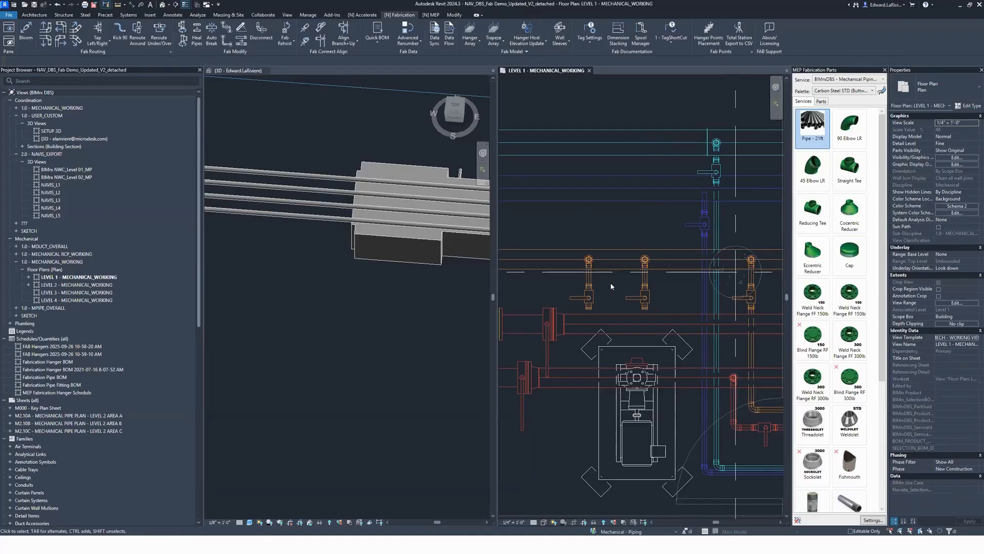
scroll(610, 284, "up", 3)
left_click(599, 246)
left_click(640, 335)
scroll(619, 297, "down", 5)
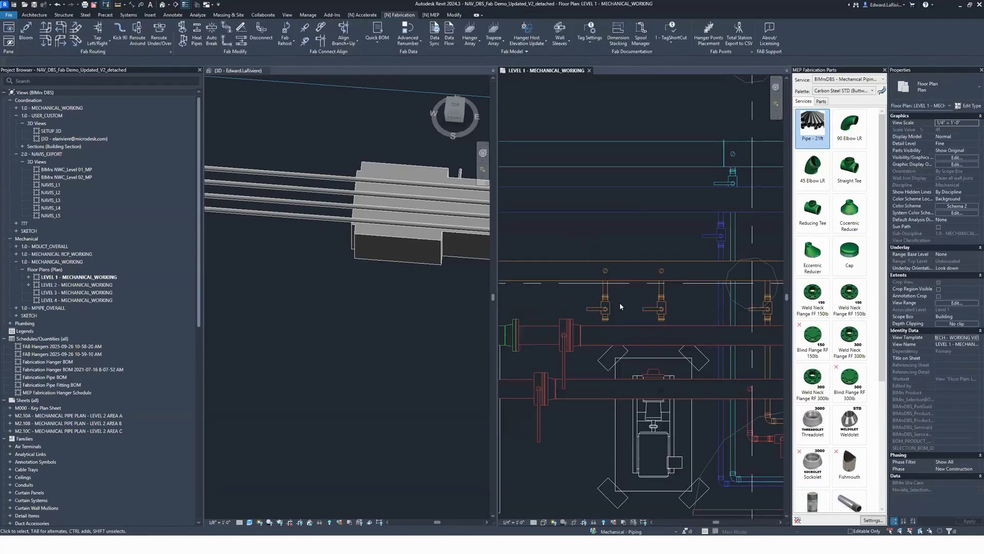
left_click(185, 5)
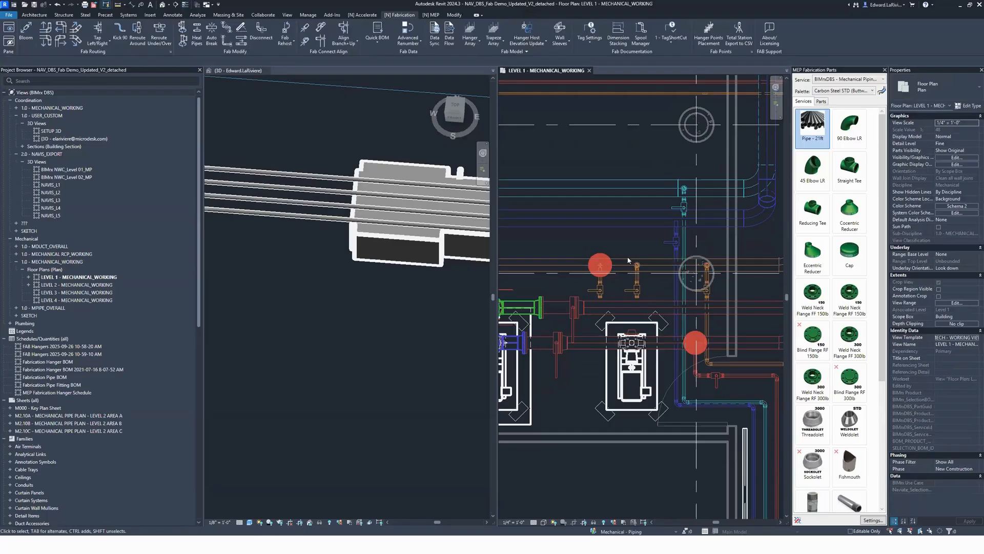
left_click(185, 5)
scroll(655, 243, "down", 3)
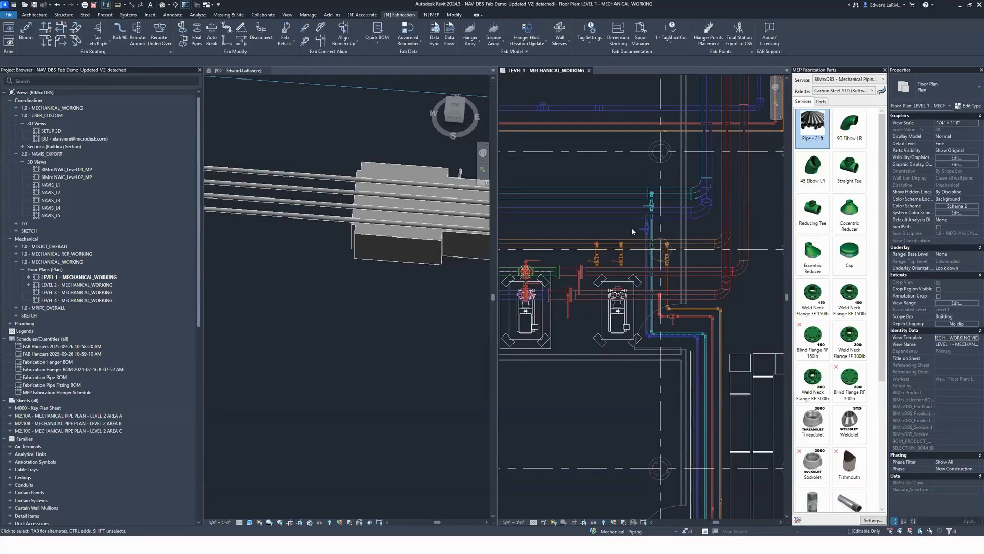
scroll(630, 152, "down", 3)
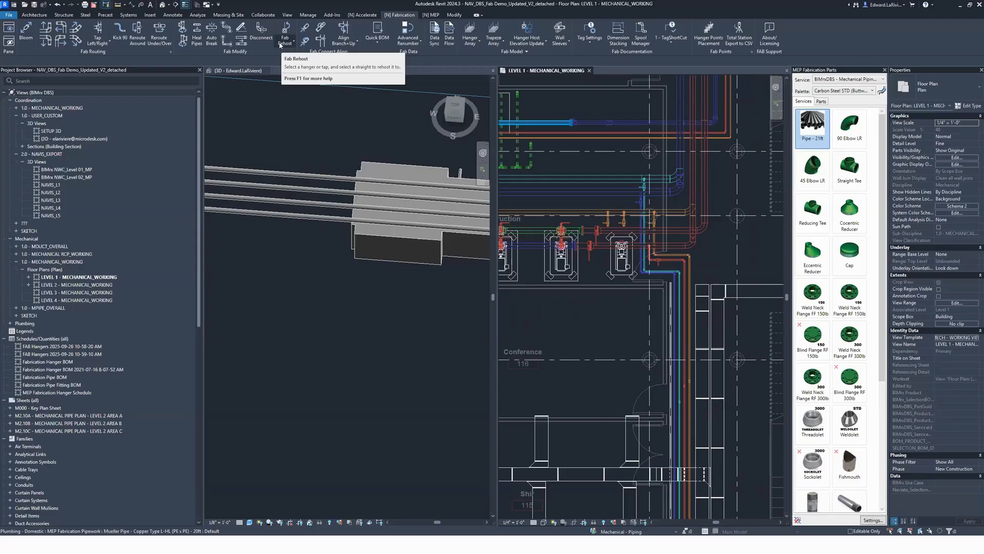
scroll(498, 254, "down", 2)
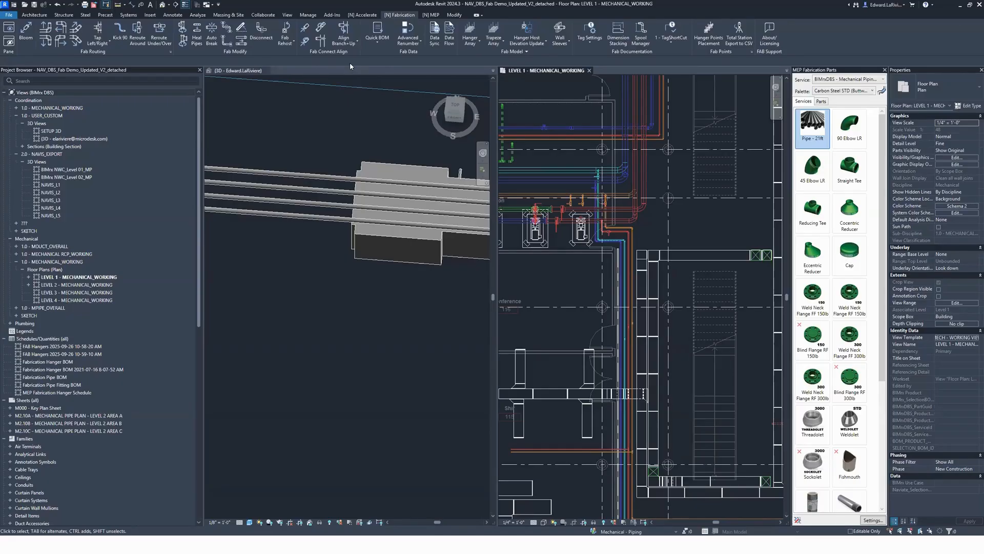
scroll(707, 287, "down", 3)
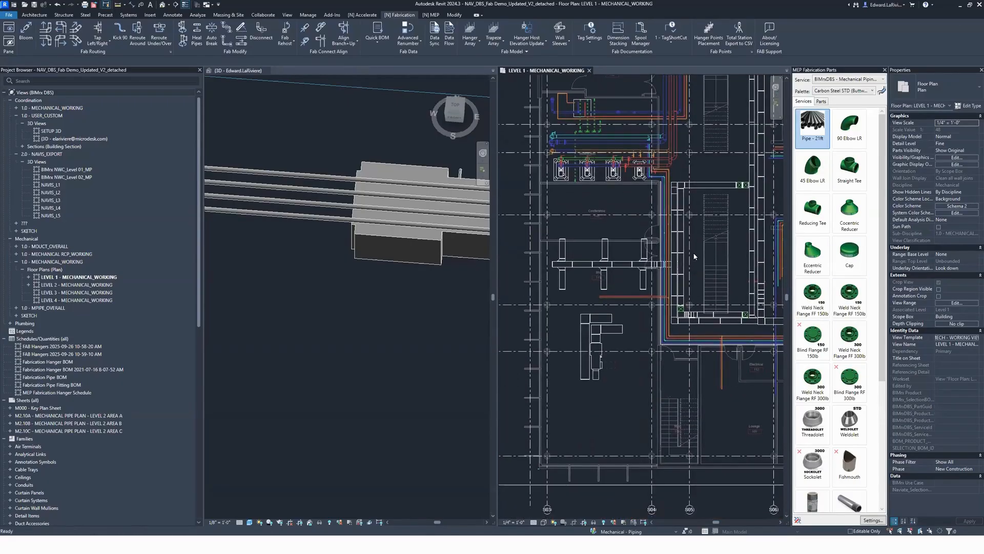
scroll(584, 366, "up", 4)
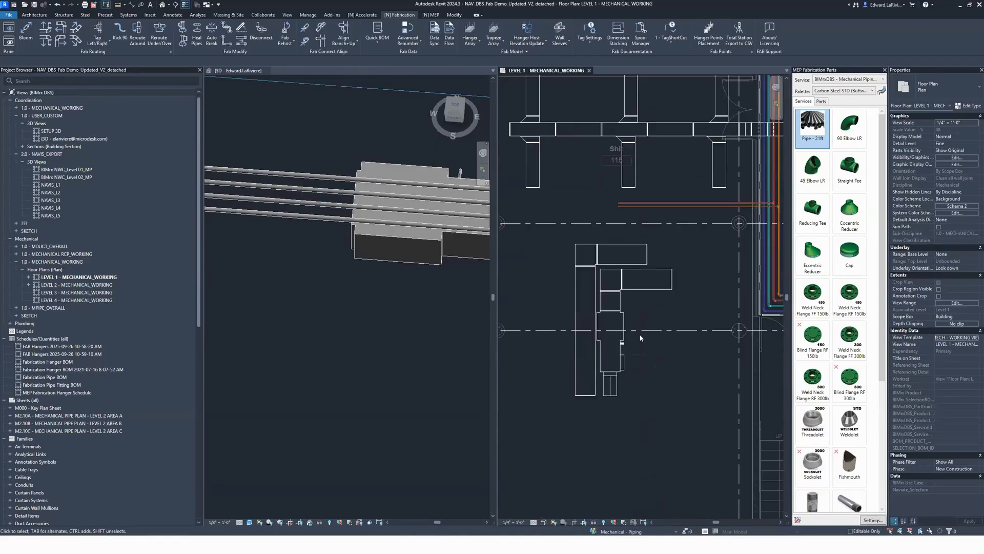
Step: Open the Fabrication Properties pane, widen it, and narrow the Project Browser beside it
left_click(9, 27)
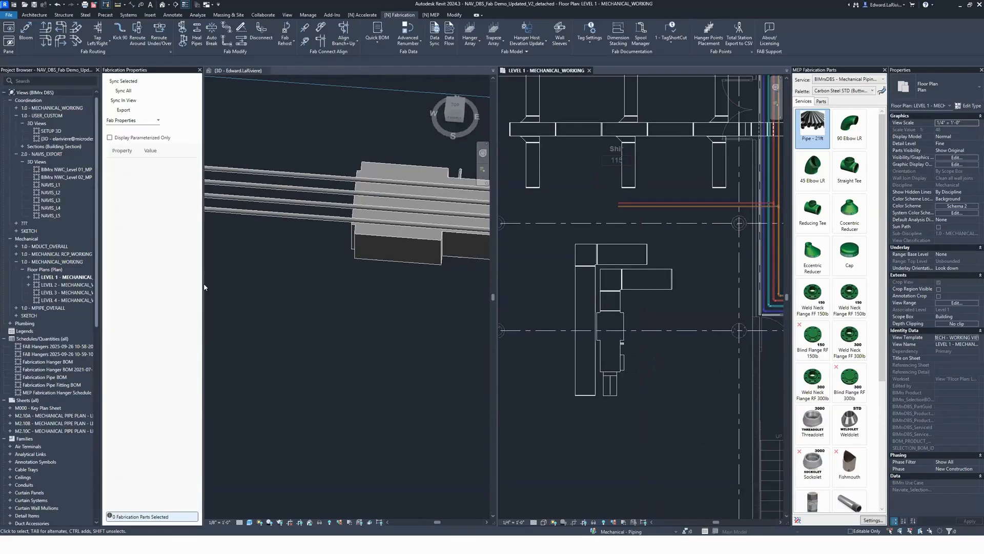
left_click_drag(202, 287, 300, 276)
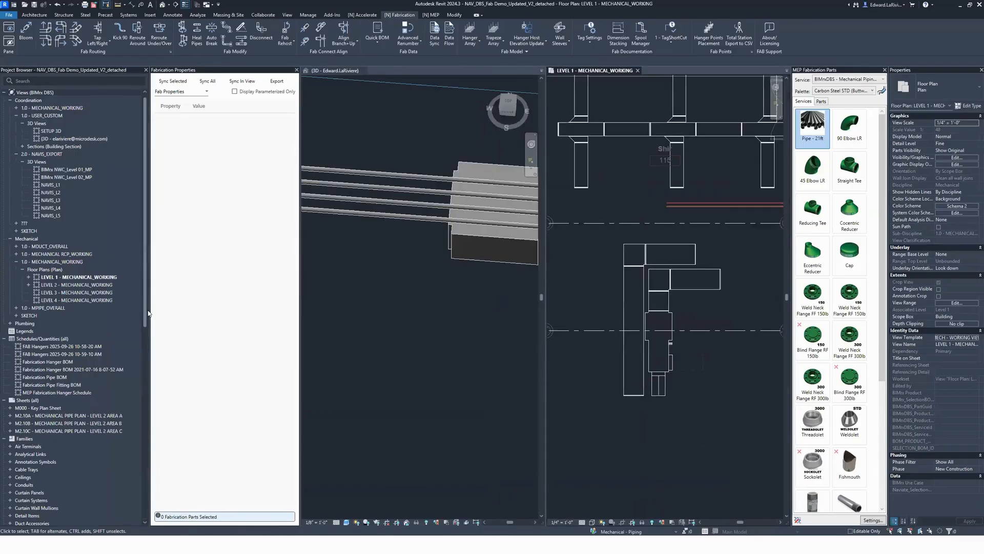
left_click_drag(133, 310, 108, 310)
Step: Examine the fabrication properties and Revit parameters of the easternmost north-south copper pipe beside the vertical ducts
scroll(605, 293, "down", 2)
middle_click_drag(752, 123, 693, 239)
scroll(679, 237, "up", 3)
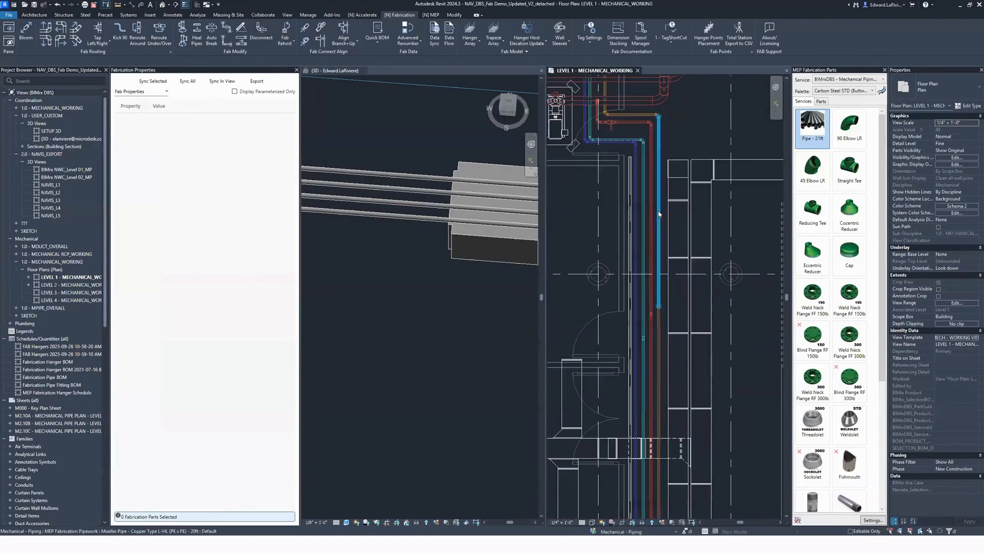
left_click(659, 230)
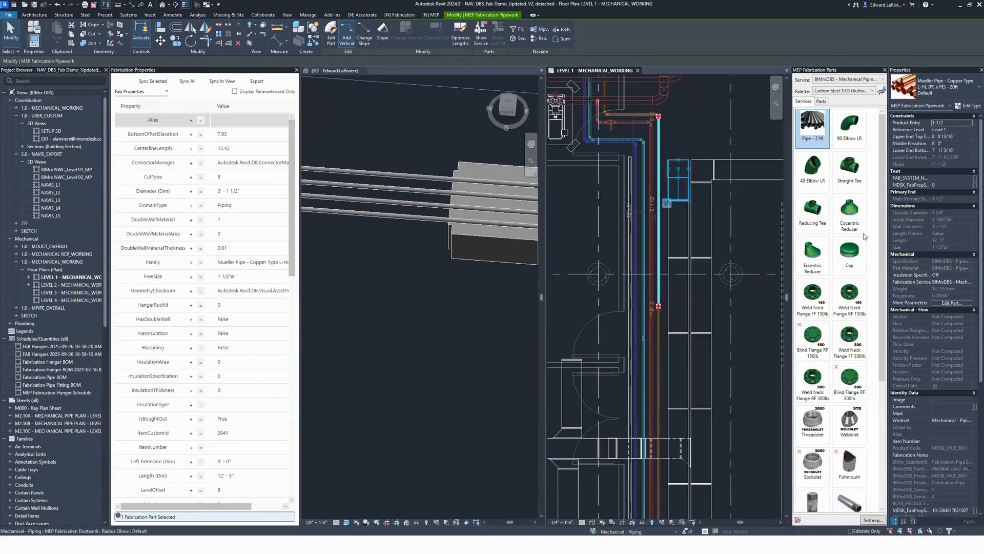
scroll(936, 196, "down", 4)
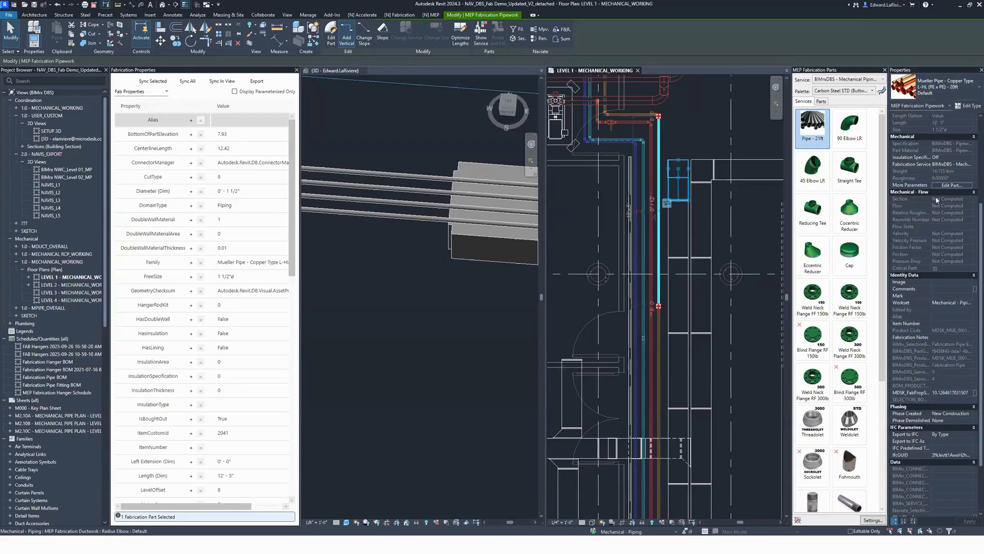
scroll(925, 407, "down", 2)
scroll(936, 463, "up", 6)
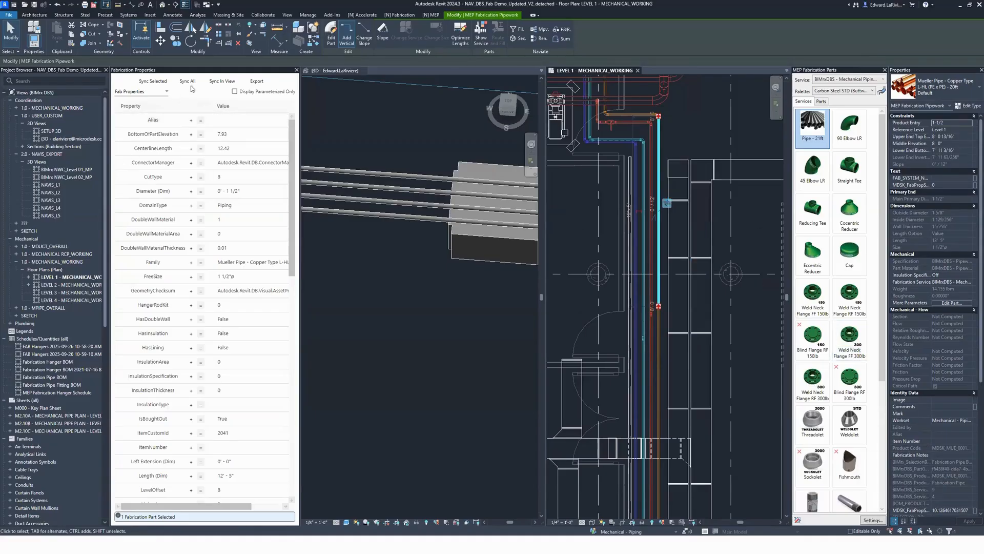
Step: Create a Revit parameter for the selected copper pipe's ProductShortDescription fabrication property
scroll(179, 175, "down", 1)
scroll(180, 175, "down", 6)
scroll(180, 177, "down", 5)
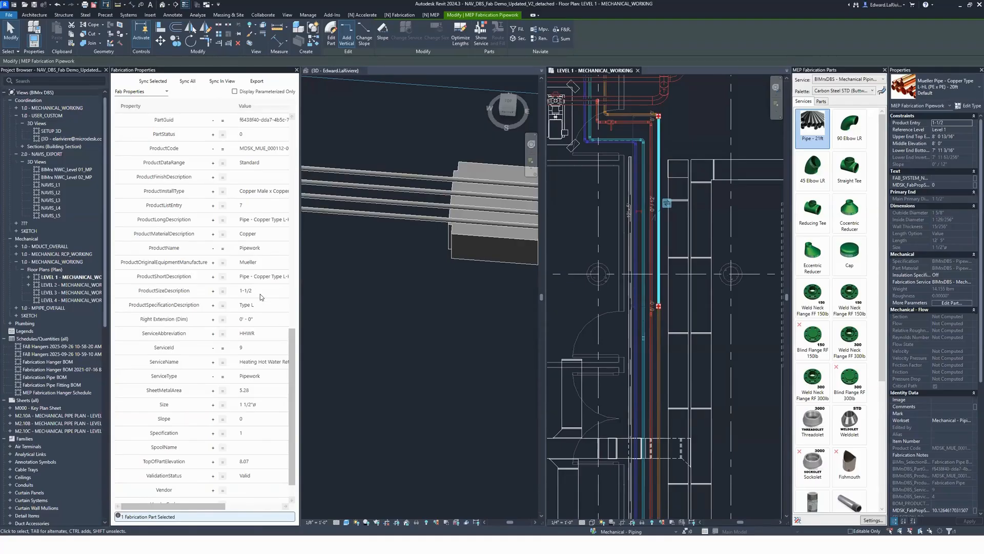
scroll(949, 307, "down", 9)
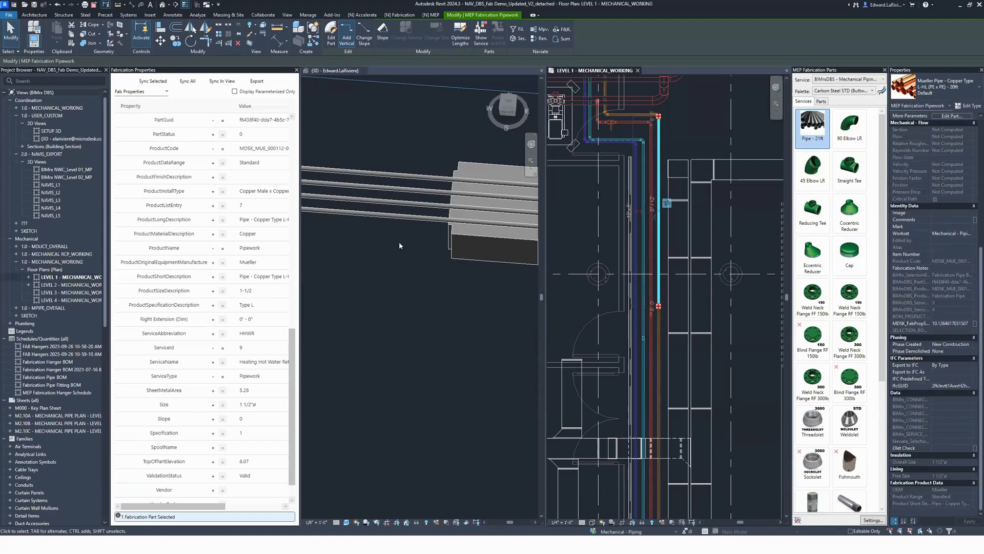
left_click(212, 277)
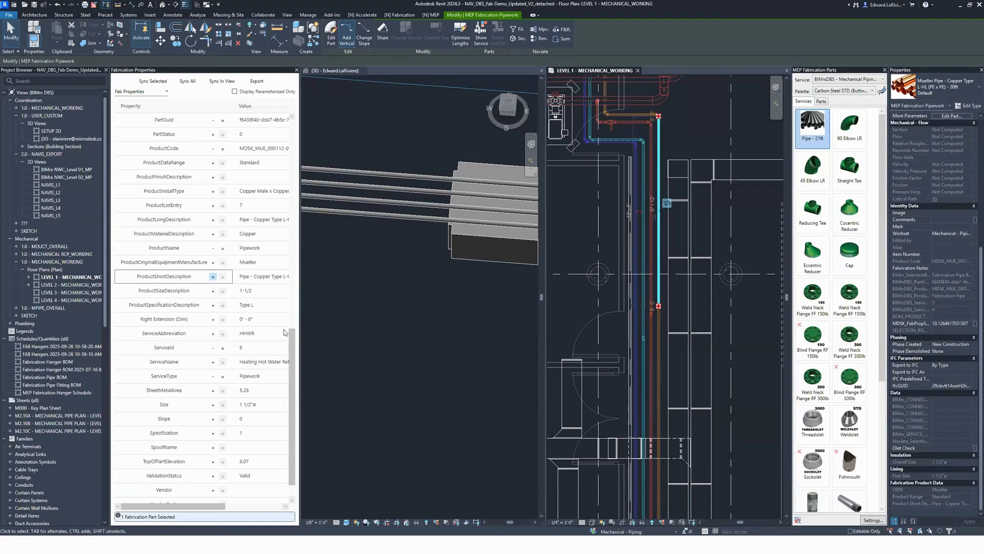
left_click(224, 278)
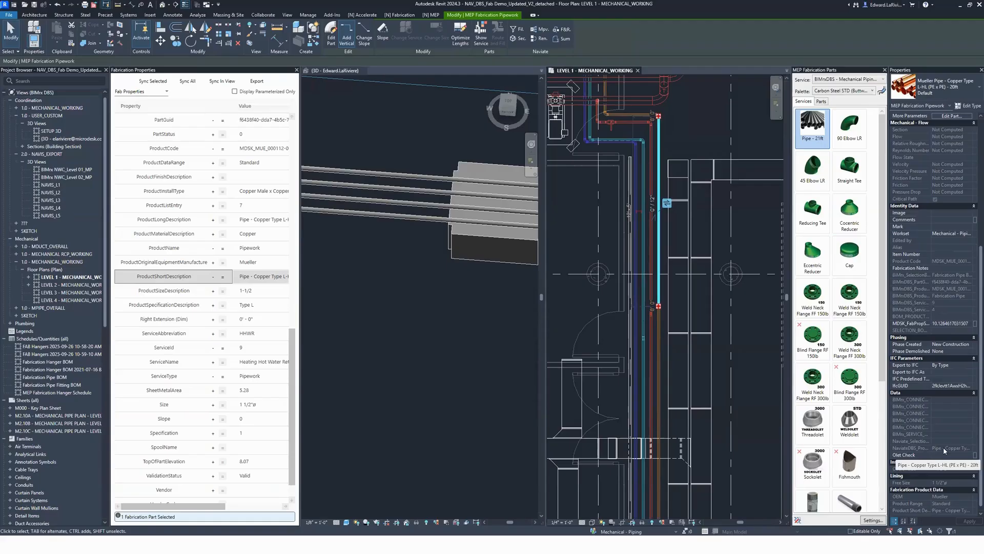
Step: Display Custom Parameters for the long north-south blue copper pipe and create a Revit parameter for its BIMrxDBS - SubType field
left_click(589, 319)
scroll(591, 318, "down", 3)
middle_click_drag(591, 318, 734, 215)
left_click(161, 93)
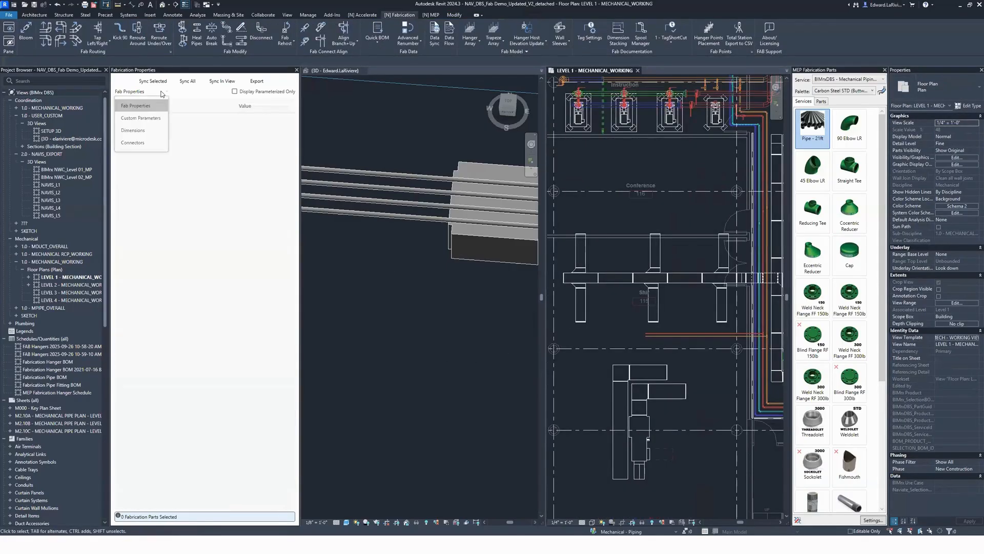
left_click(140, 118)
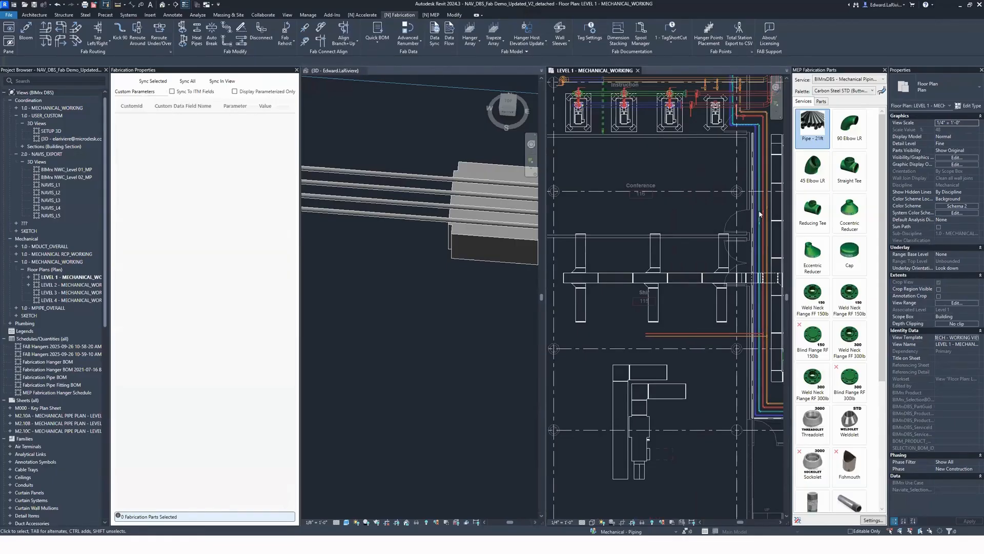
left_click(759, 225)
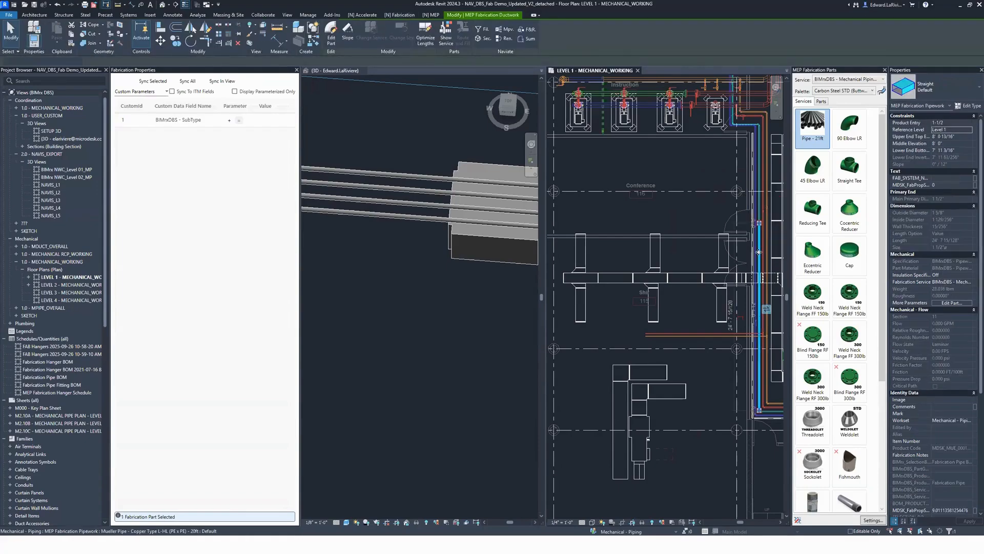
left_click(759, 251)
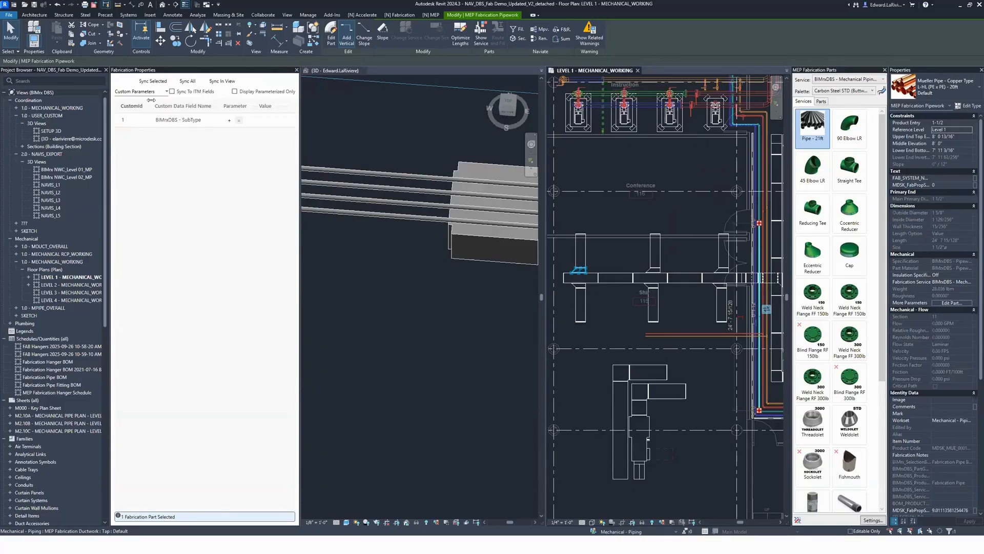
left_click(229, 121)
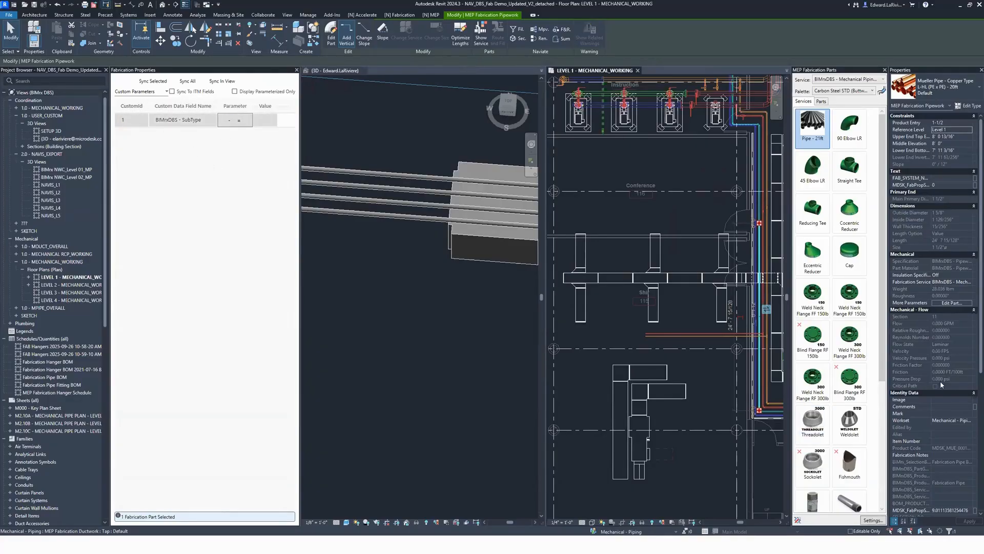
Step: Set the pipe's mapped SubType parameter to Something Cool and enable syncing to ITM fields
scroll(940, 380, "down", 5)
left_click(946, 434)
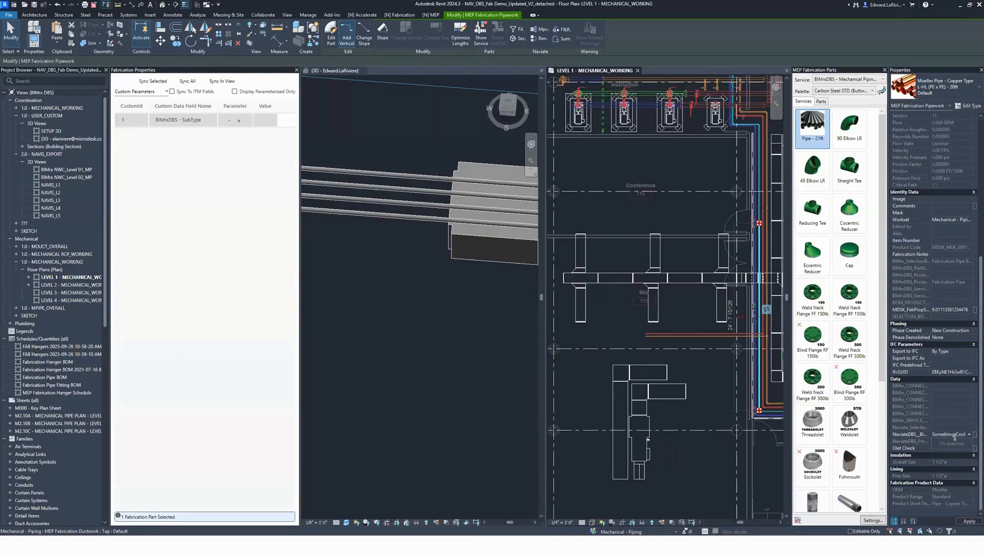
left_click(172, 92)
left_click(172, 93)
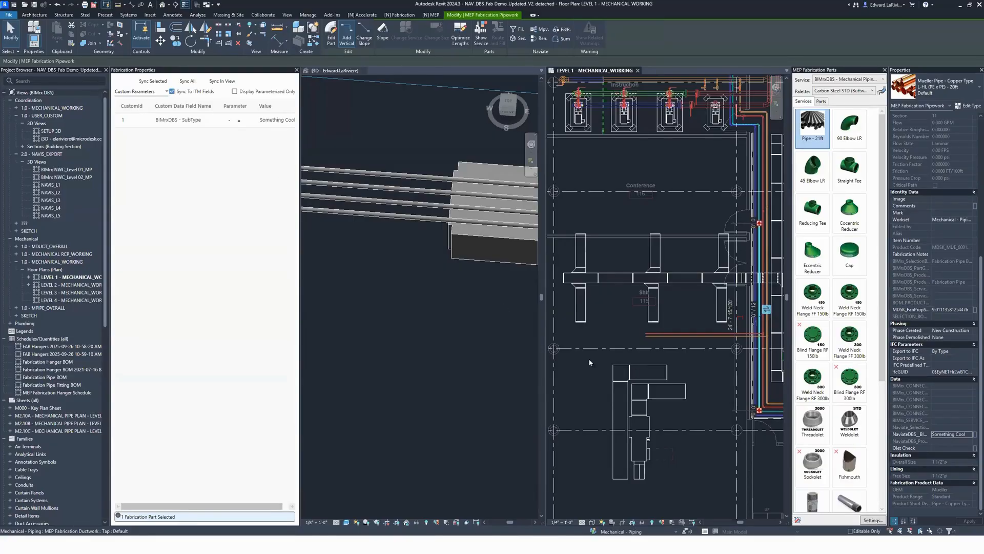
scroll(764, 310, "up", 3)
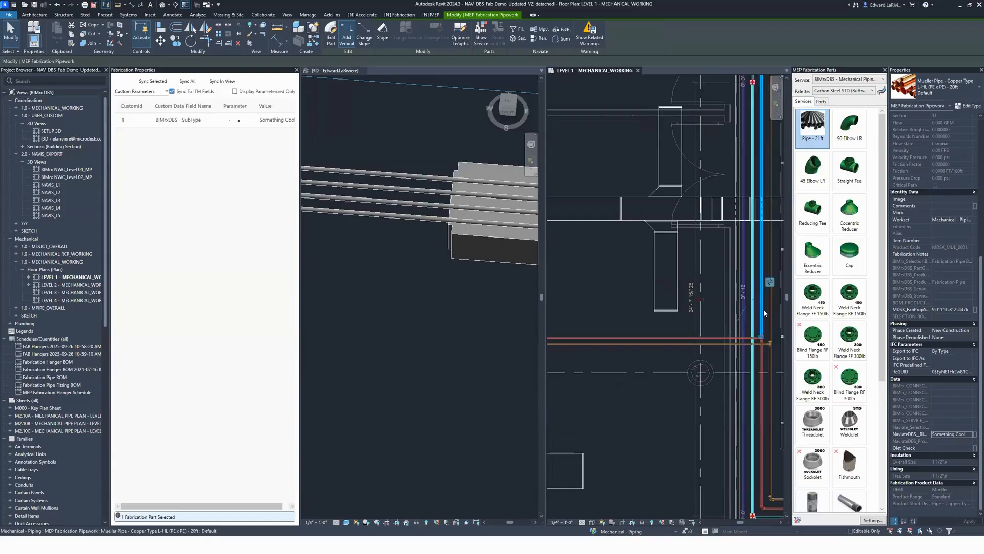
left_click(763, 310)
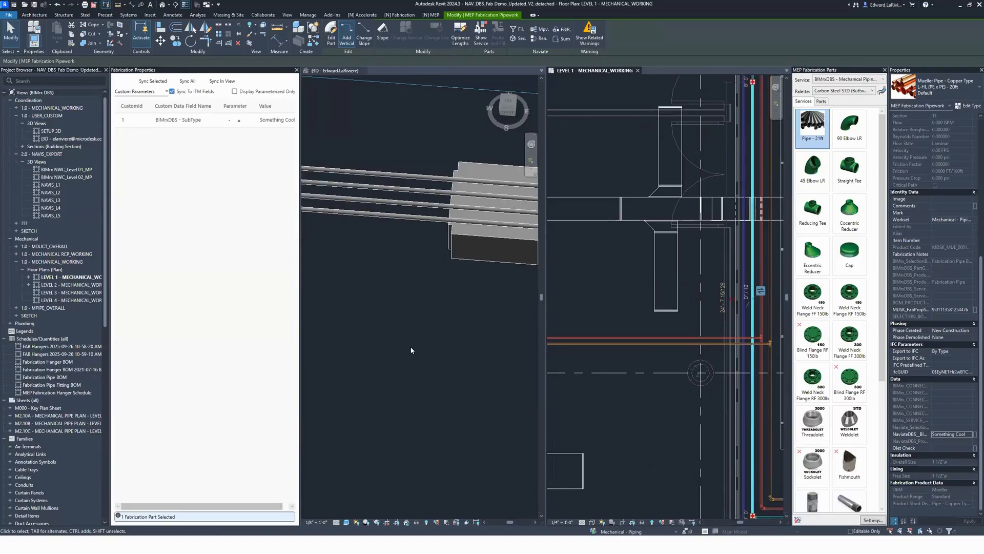
Step: Switch the fabrication properties category to Connectors and select the northwest square elbow in the duct layout south of the pipes
left_click(405, 303)
scroll(579, 301, "down", 3)
middle_click_drag(617, 427, 731, 387)
left_click(731, 386)
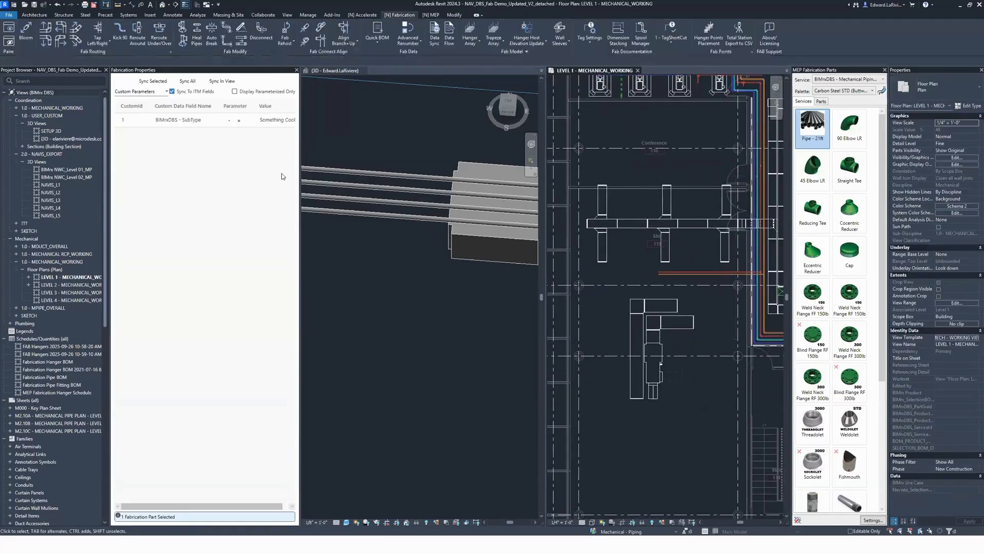
left_click(137, 92)
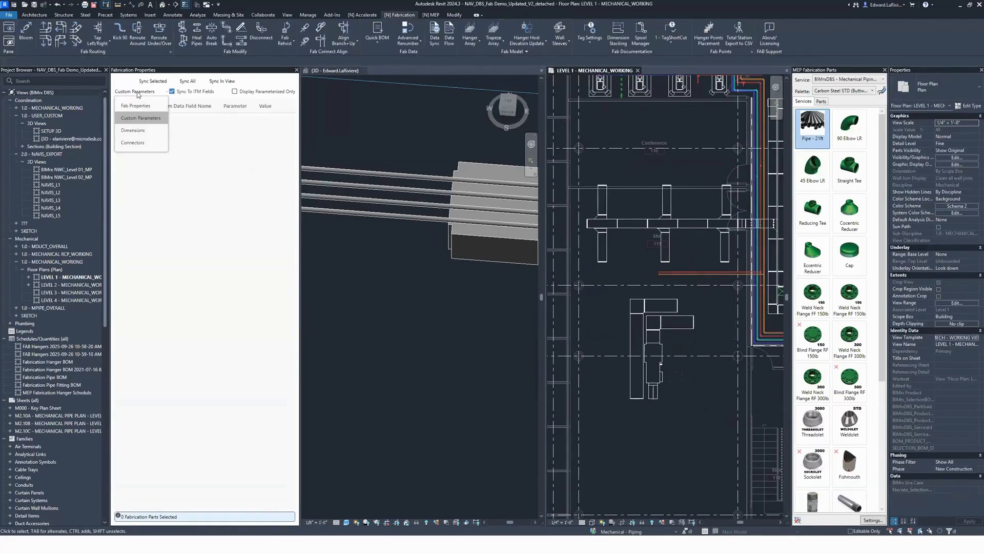
left_click(147, 142)
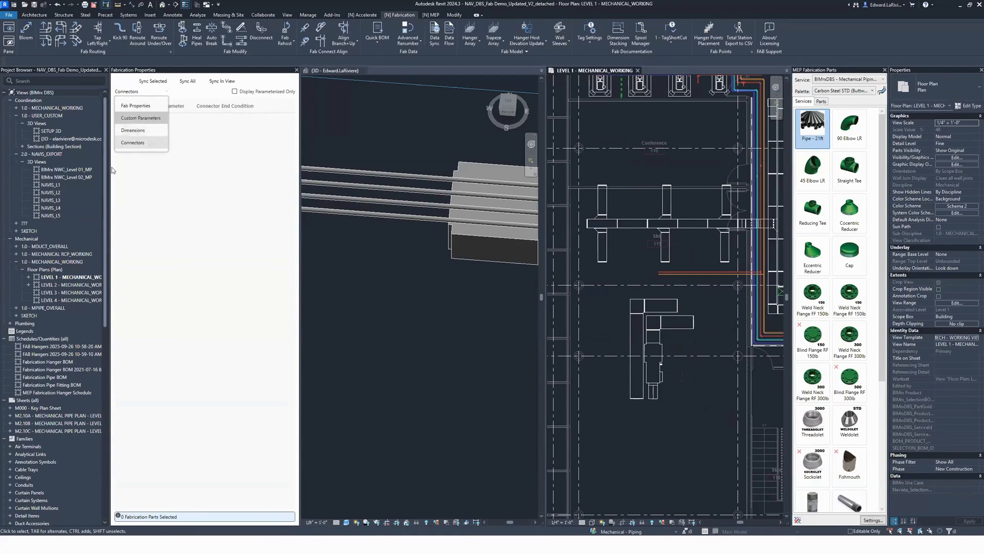
left_click(635, 306)
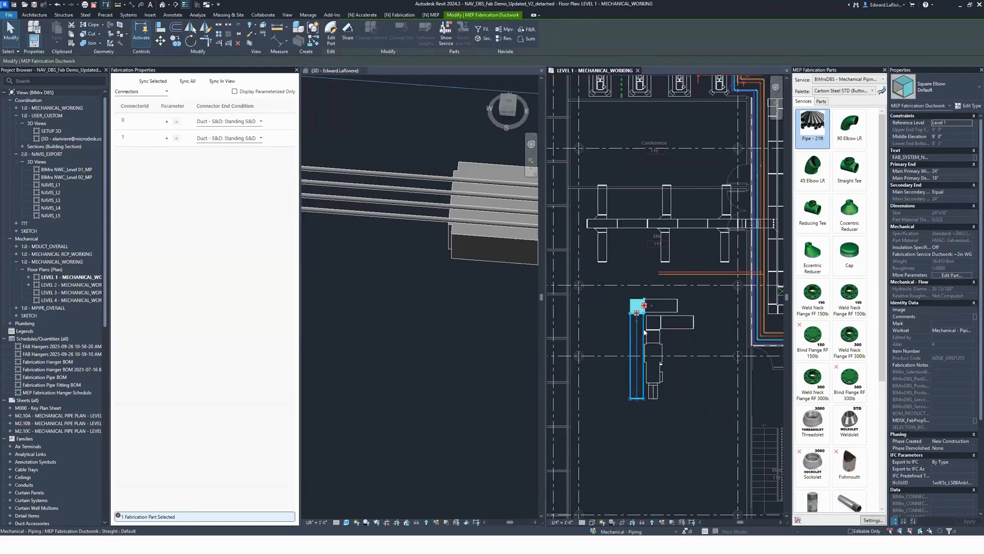
Step: Add the neighbouring square elbow to the selection and set connector 1's end condition to Duct - Flg Connector: TDC for both
scroll(670, 342, "up", 4)
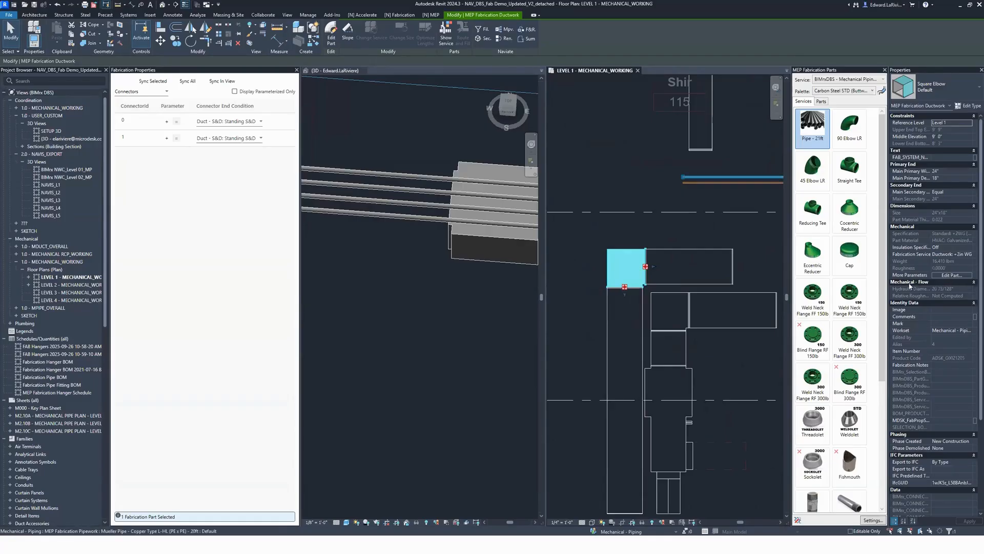
left_click(671, 314, "ctrl")
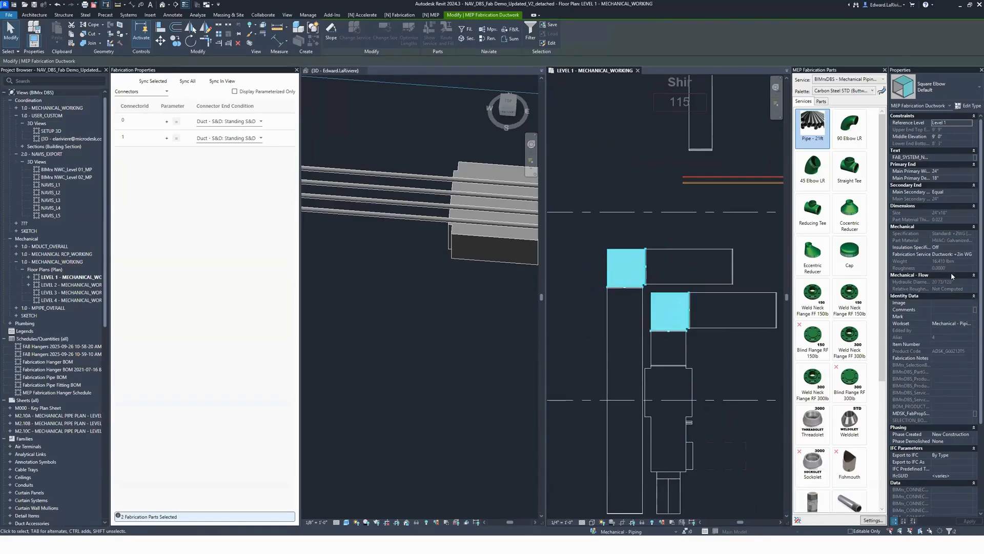
left_click(232, 138)
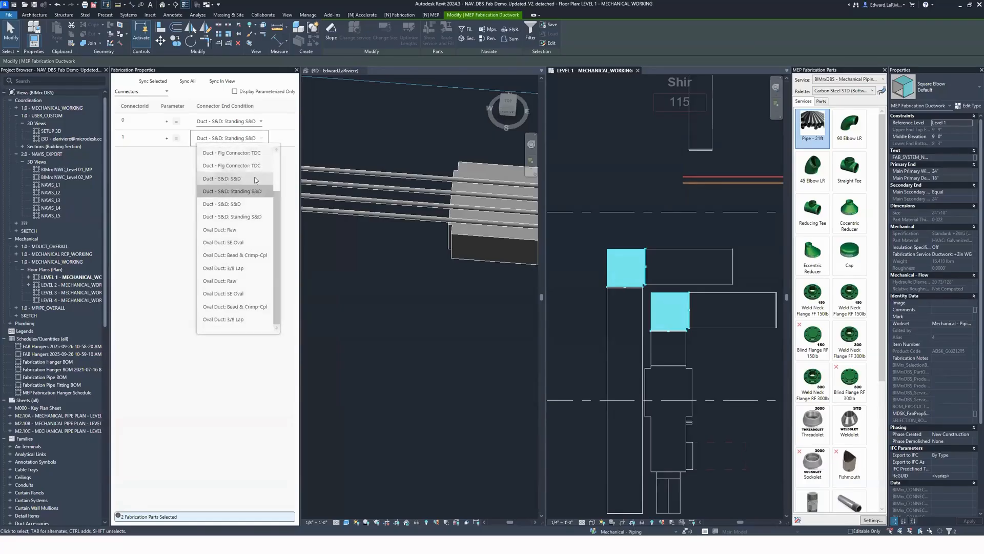
left_click(255, 165)
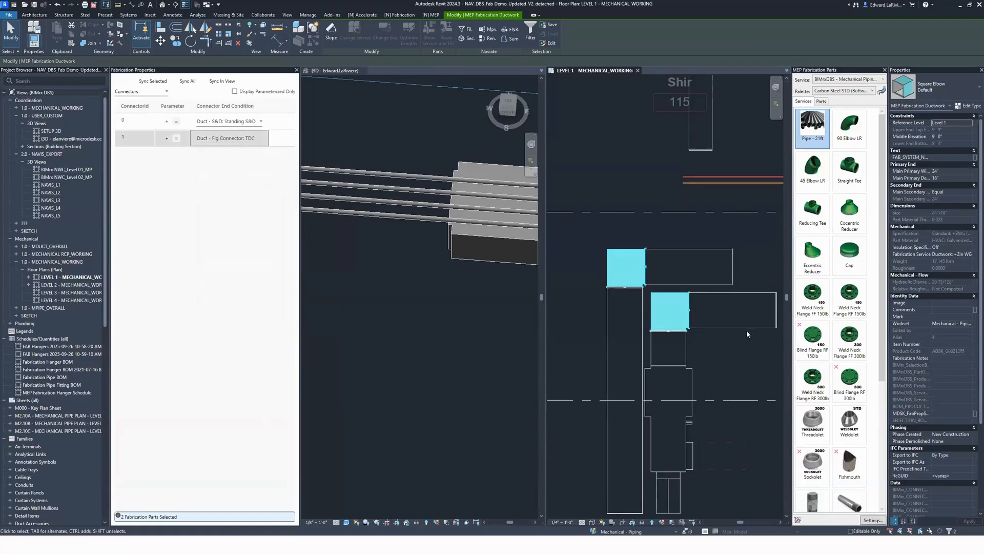
Step: Check the connector end conditions on the straight ducts running east from the two square elbows
scroll(682, 298, "up", 2)
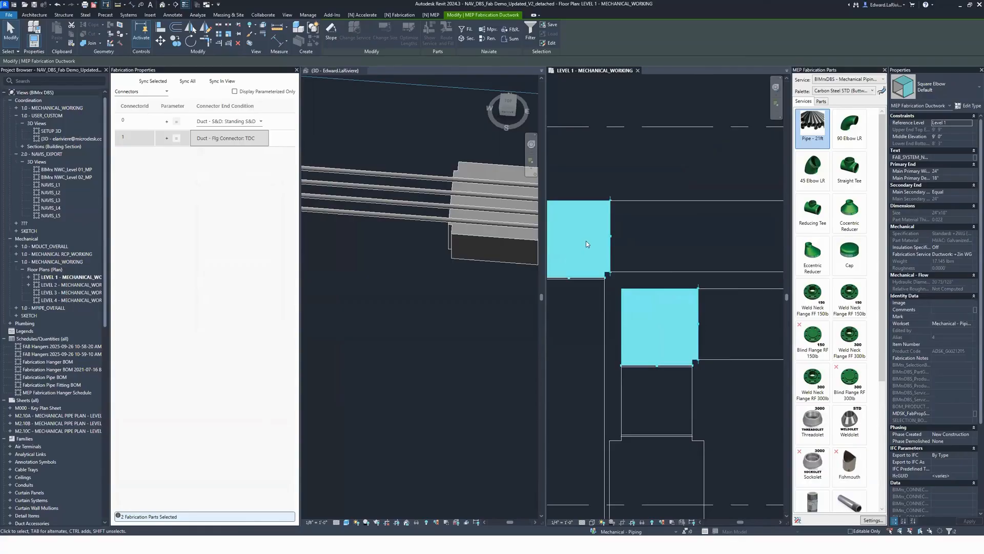
left_click(711, 380)
left_click(720, 347)
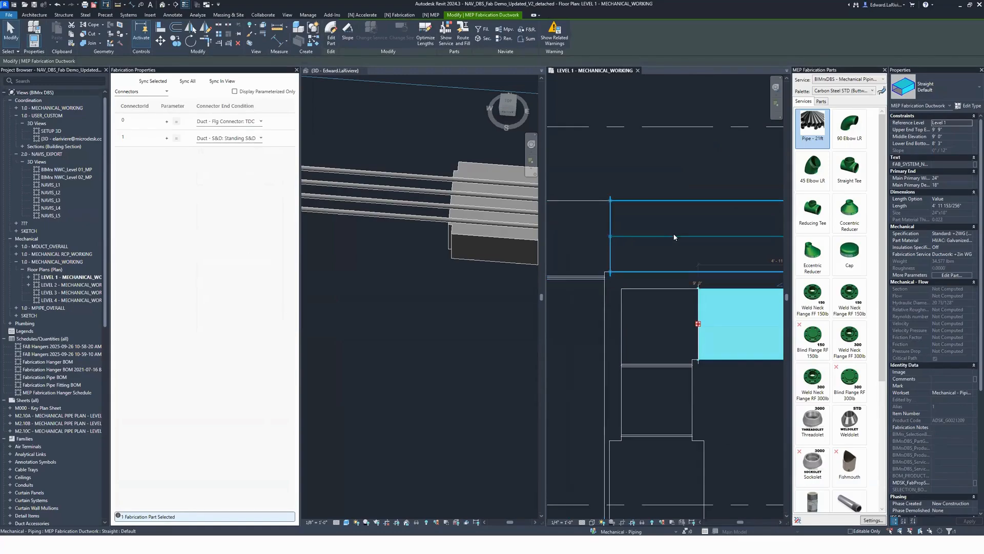
left_click(674, 237)
left_click(618, 149)
scroll(618, 150, "down", 3)
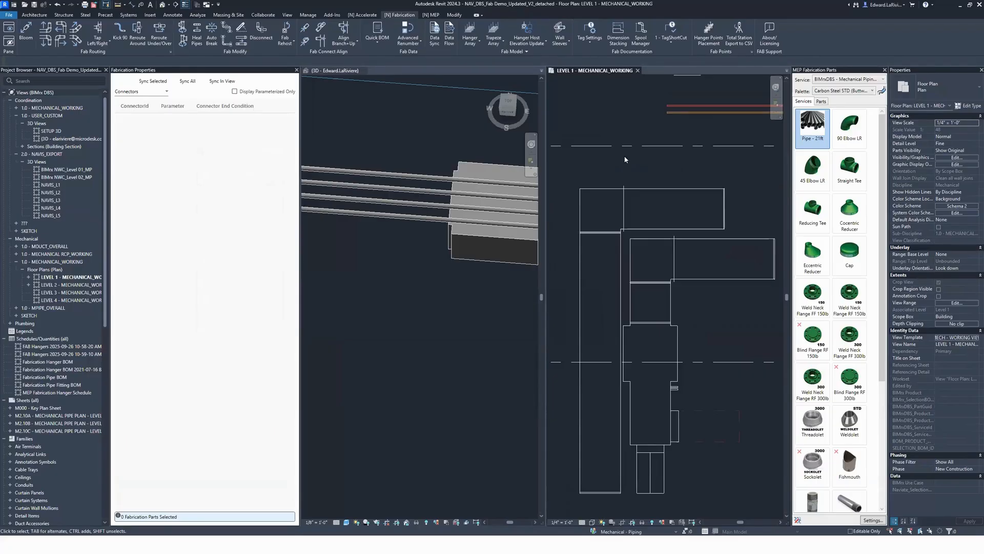
Step: Display the Dimensions category for both square elbows and set their top and bottom extensions to 1' 0"
left_click(615, 200)
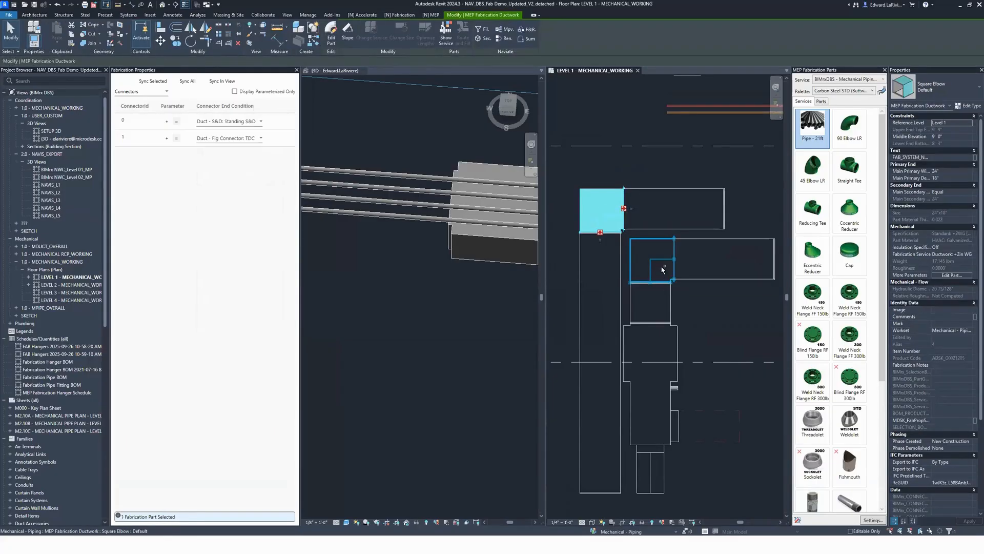
left_click(707, 298, "ctrl")
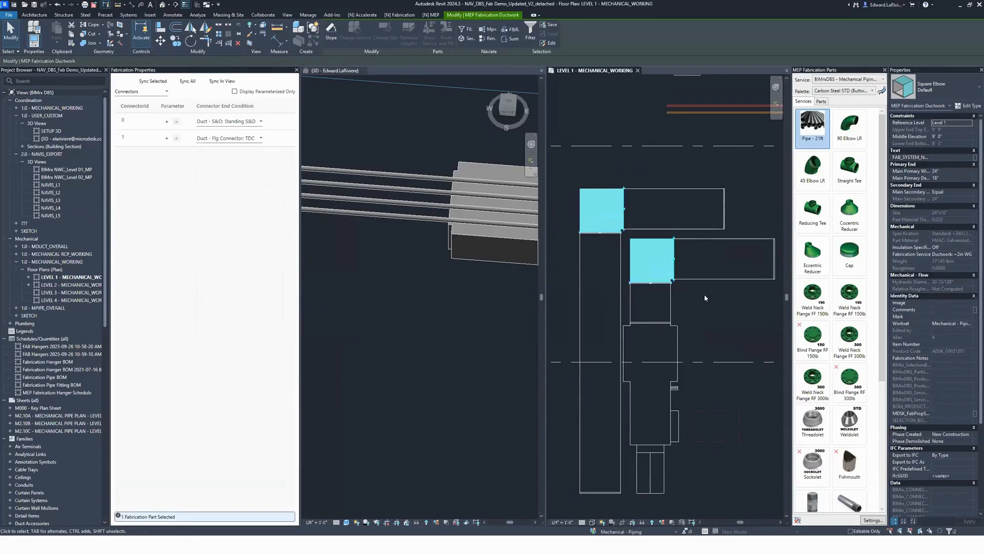
left_click(156, 92)
left_click(143, 131)
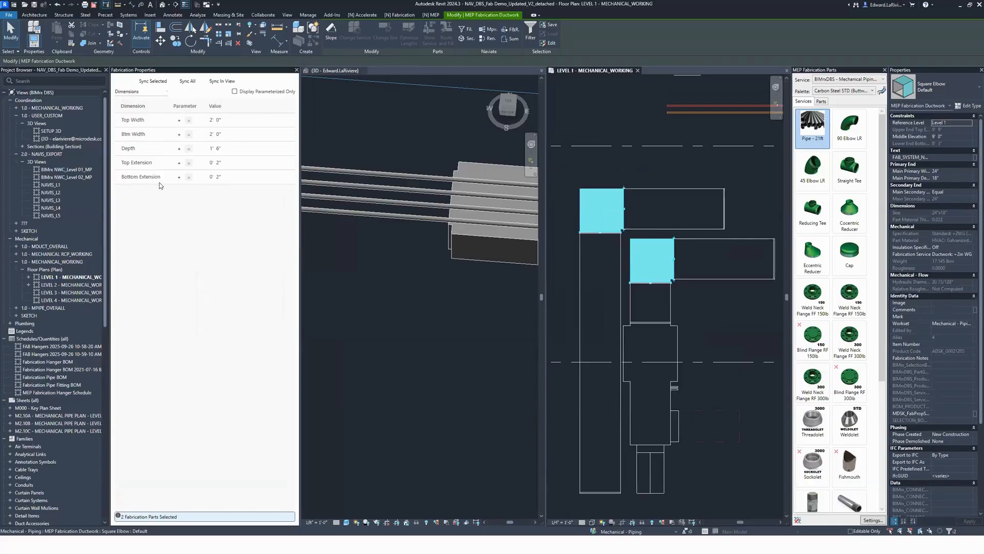
left_click(214, 163)
double_click(205, 166)
type("1")
key("Tab")
double_click(205, 180)
type("1\"")
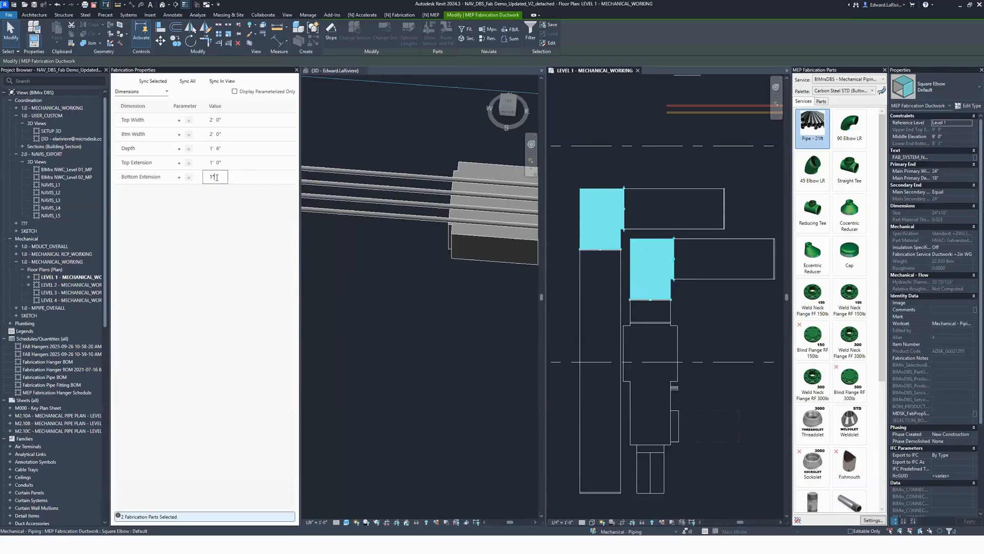
left_click(222, 162)
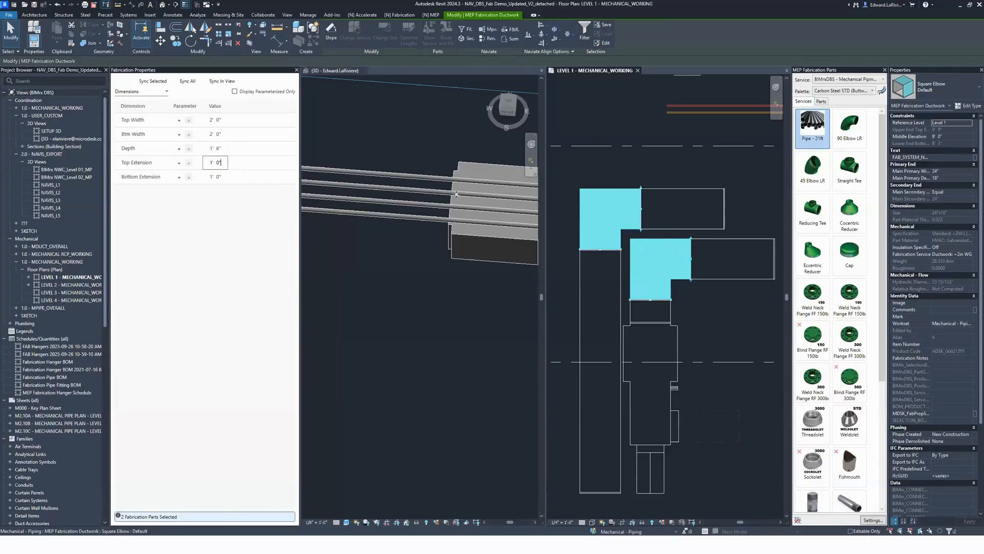
Step: Review the connector end conditions of the southern square elbow in the Connectors category
left_click(713, 284)
left_click(671, 281)
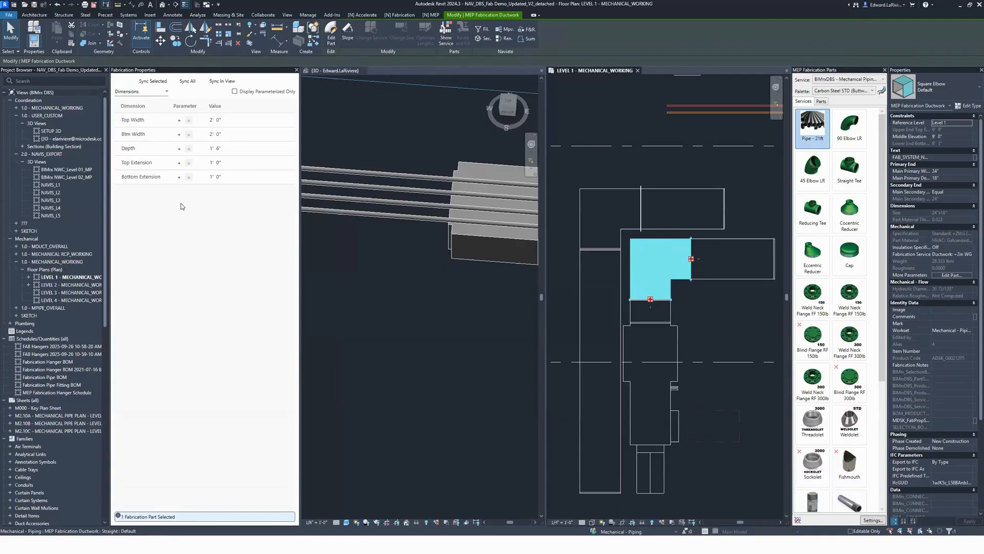
left_click(142, 92)
left_click(143, 146)
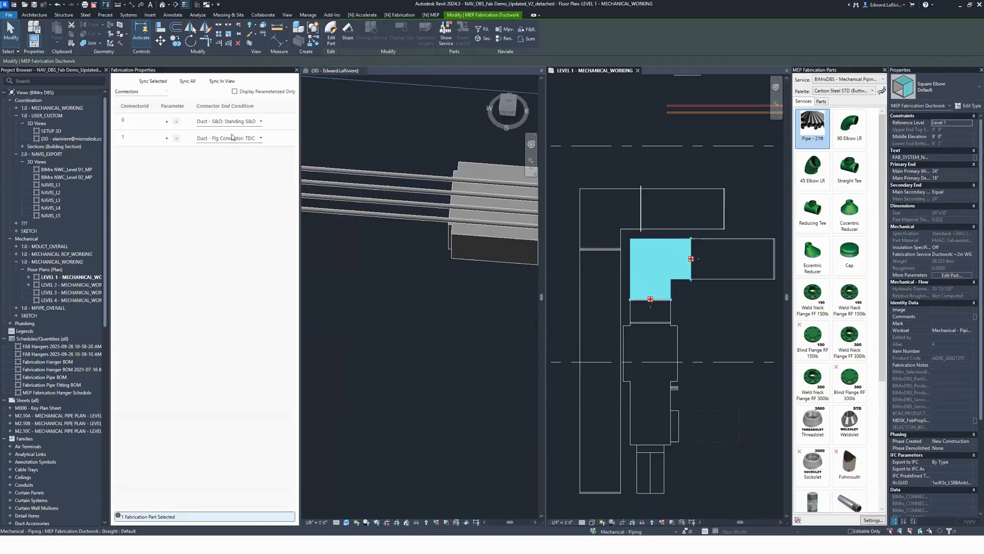
left_click(703, 305)
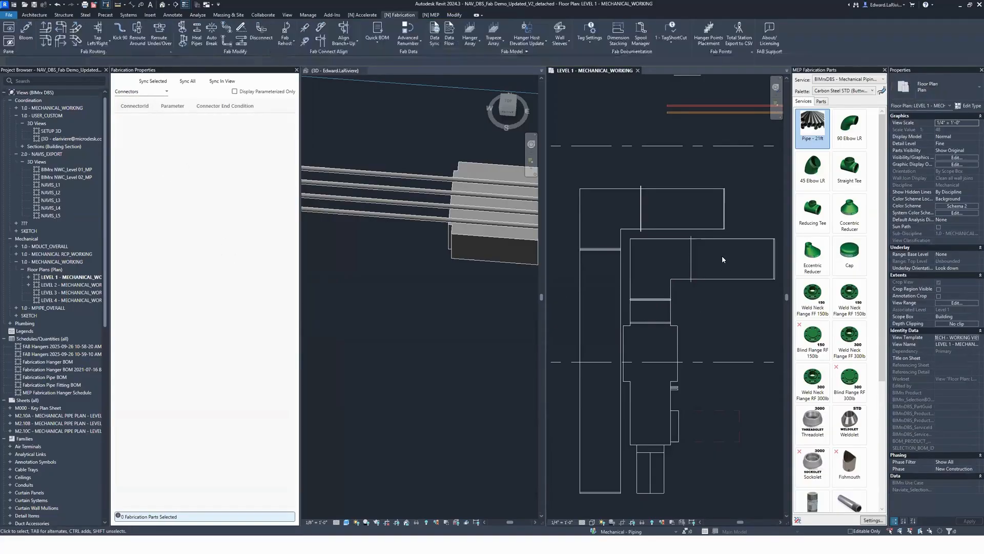
Step: Copy the straight duct east of the southern square elbow to the open space just south of it
left_click(722, 256)
key("c")
key("o")
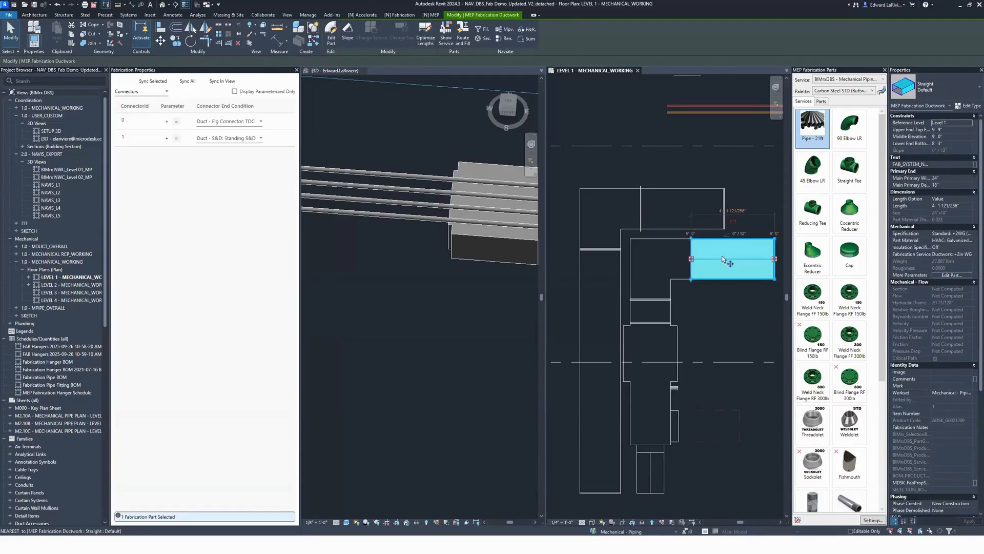
left_click(723, 258)
left_click(731, 312)
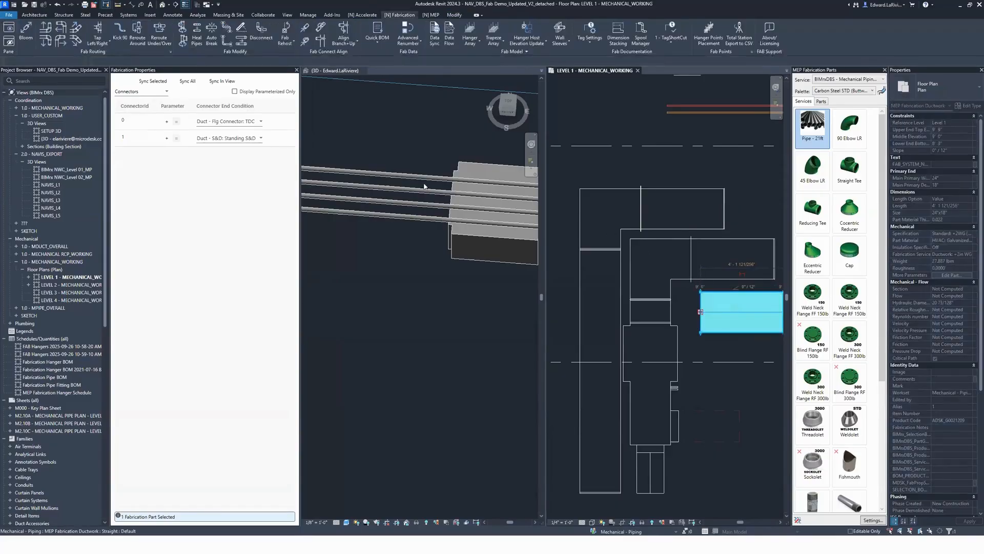
Step: Set the end condition of connector 0 on the copied straight duct to Duct - S&D: S&D
left_click(236, 122)
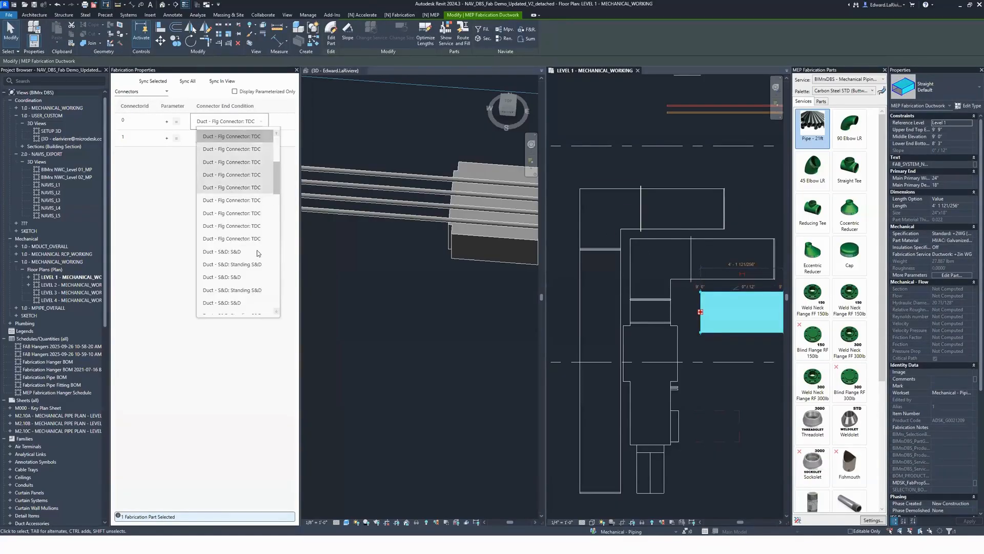
left_click(238, 251)
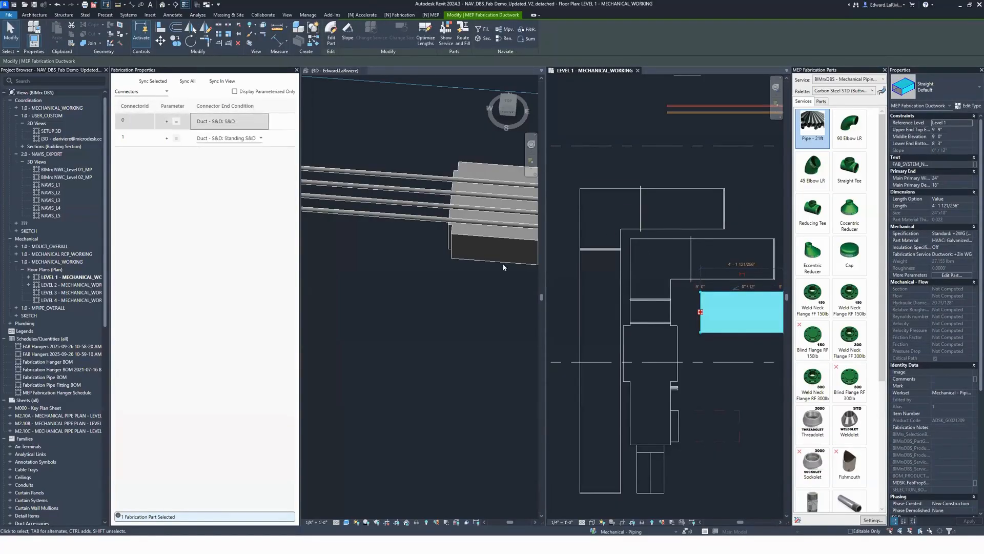
left_click(703, 372)
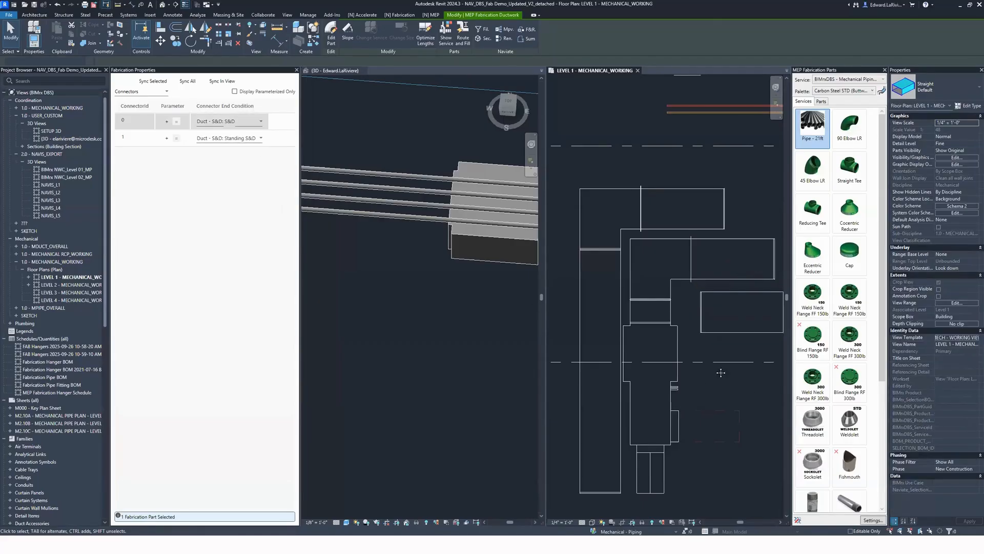
Step: Hide the Fabrication Properties palette to enlarge the 3D and Level 1 plan views
scroll(589, 300, "down", 2)
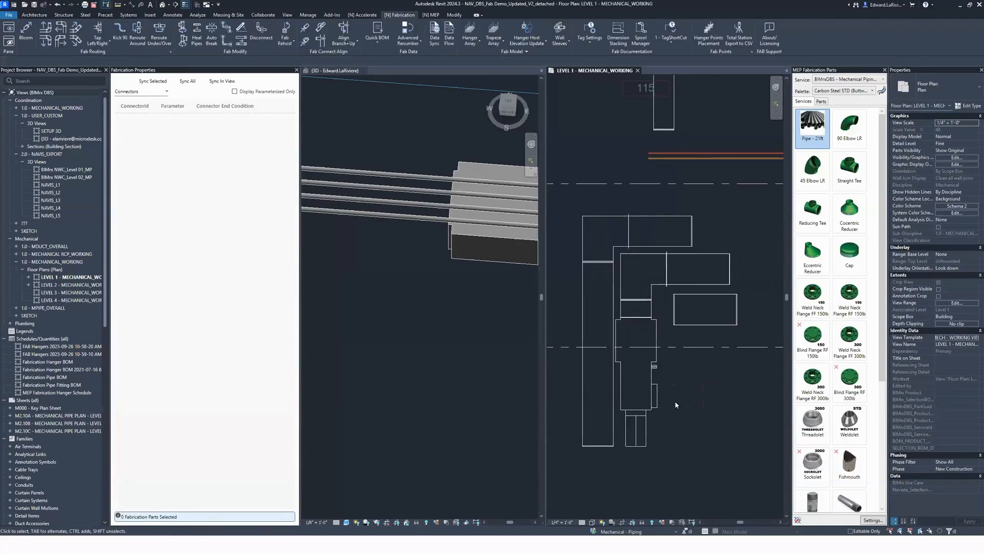
scroll(726, 362, "down", 5)
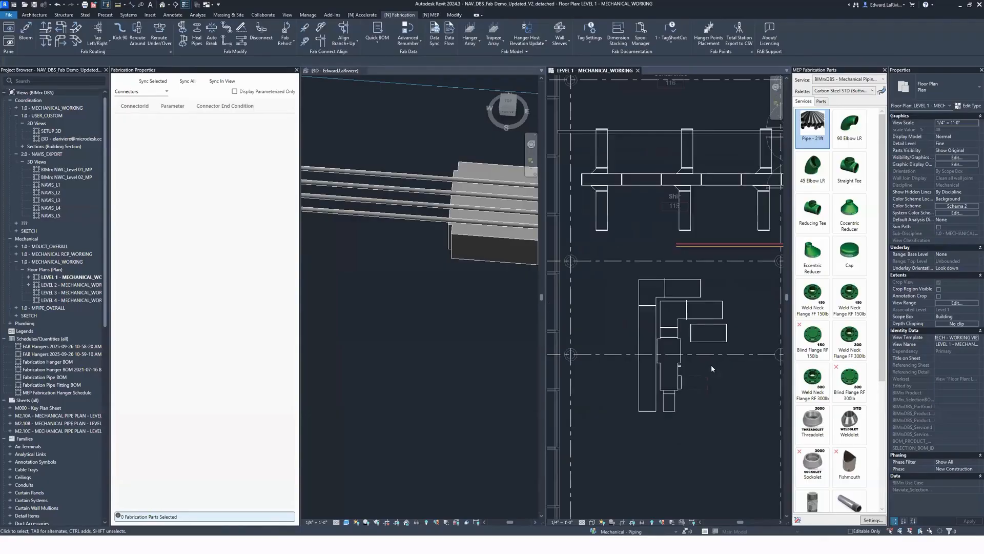
scroll(726, 374, "down", 1)
middle_click_drag(726, 374, 662, 359)
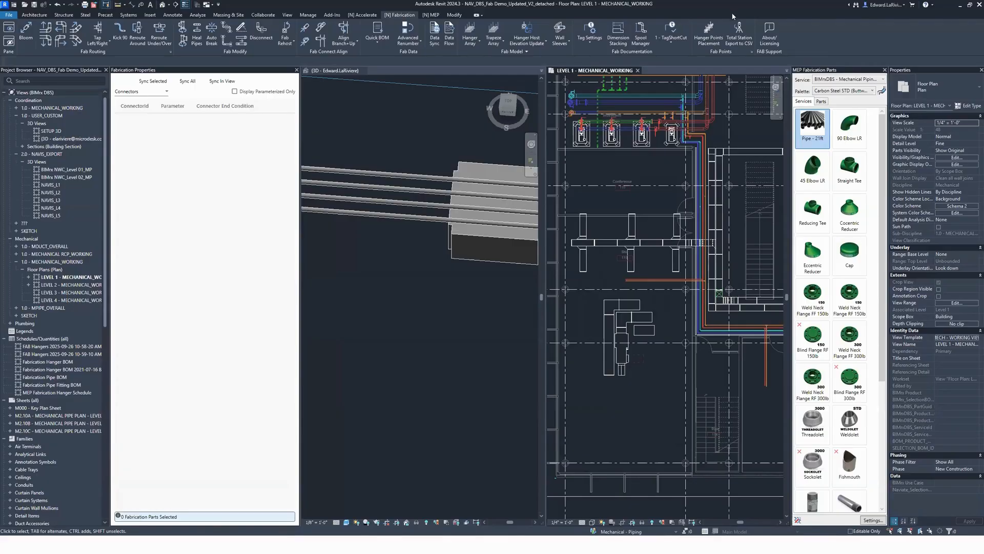
left_click(8, 41)
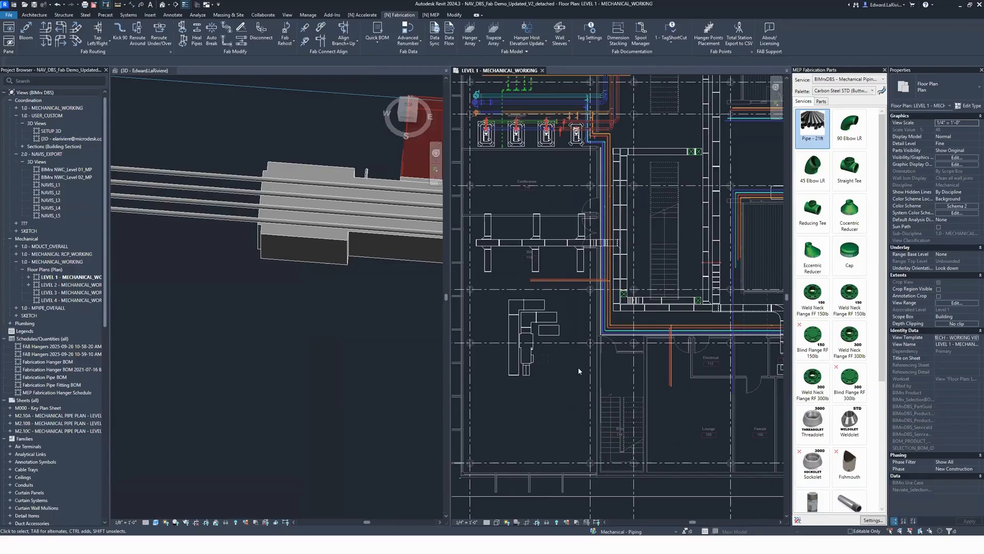
Step: Place a hanger array along the connected inner duct run on the west and north sides of the stair, accepting the structure attachment changes
scroll(664, 246, "up", 3)
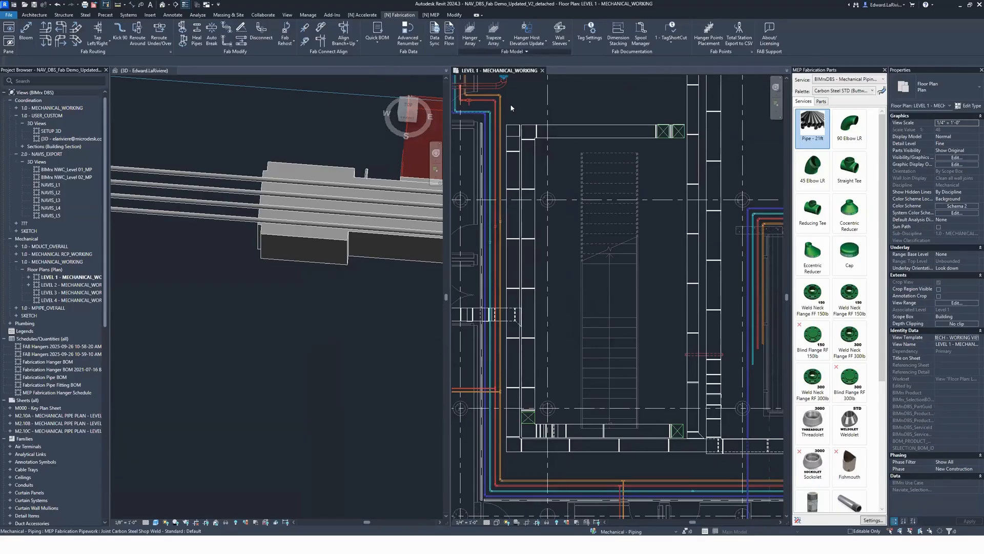
key("Tab")
left_click(528, 359)
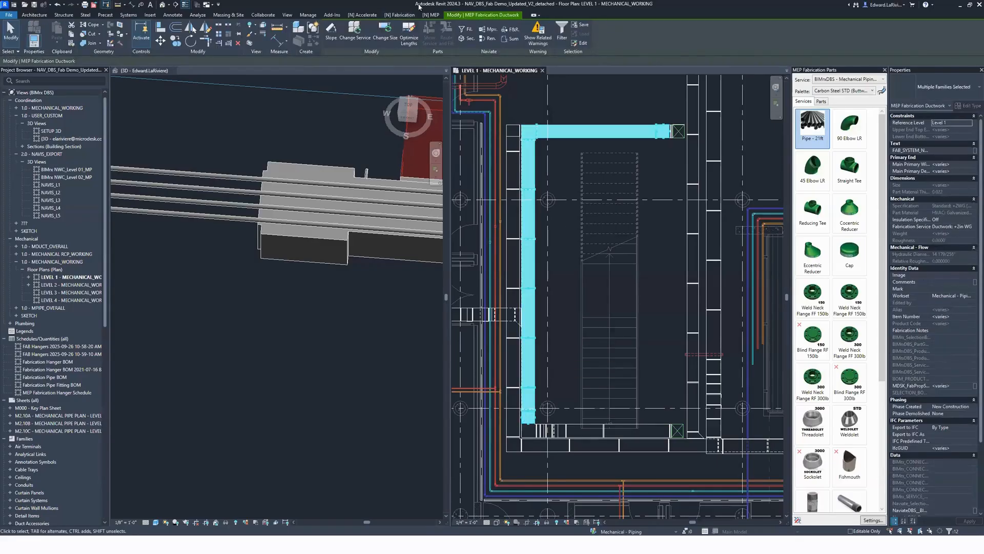
left_click(399, 15)
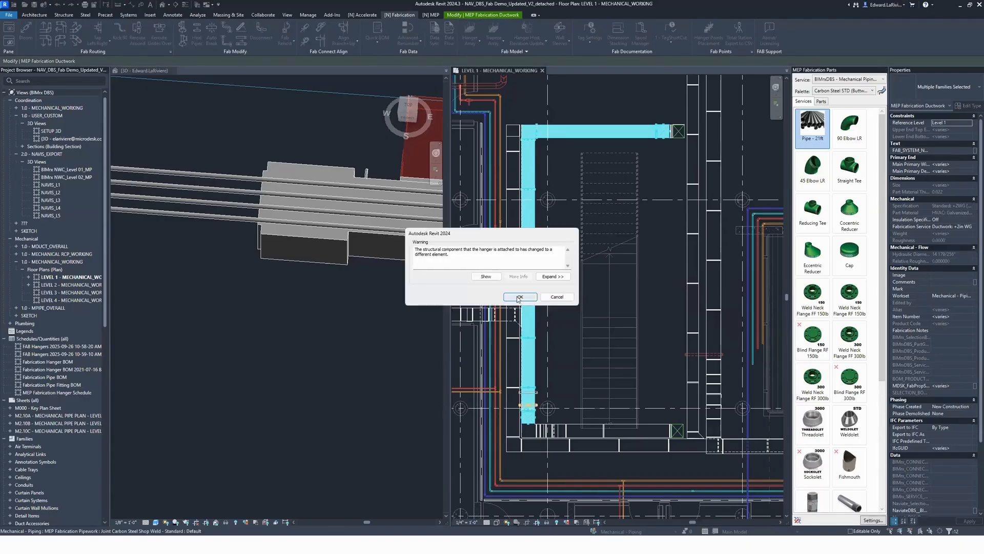
left_click(517, 299)
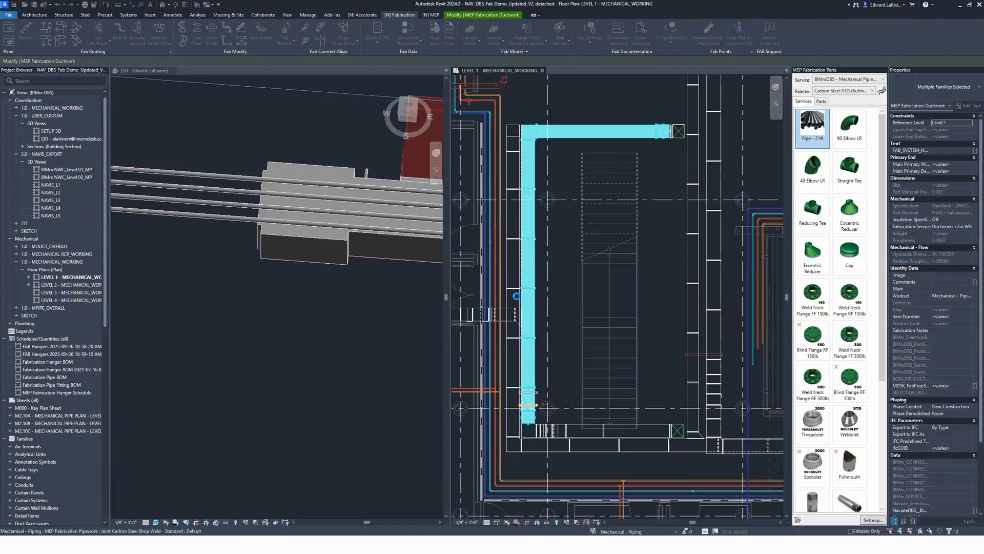
left_click(519, 297)
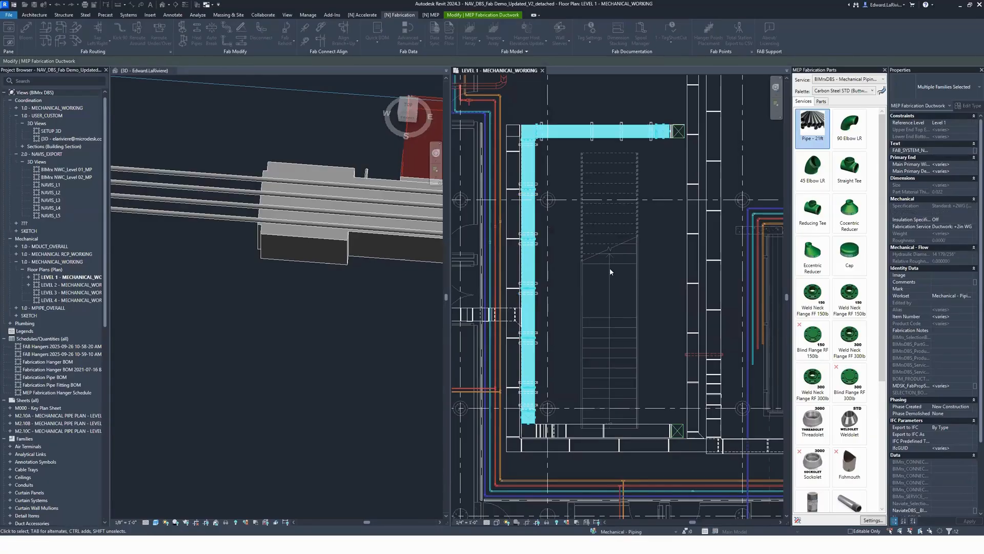
key("Escape")
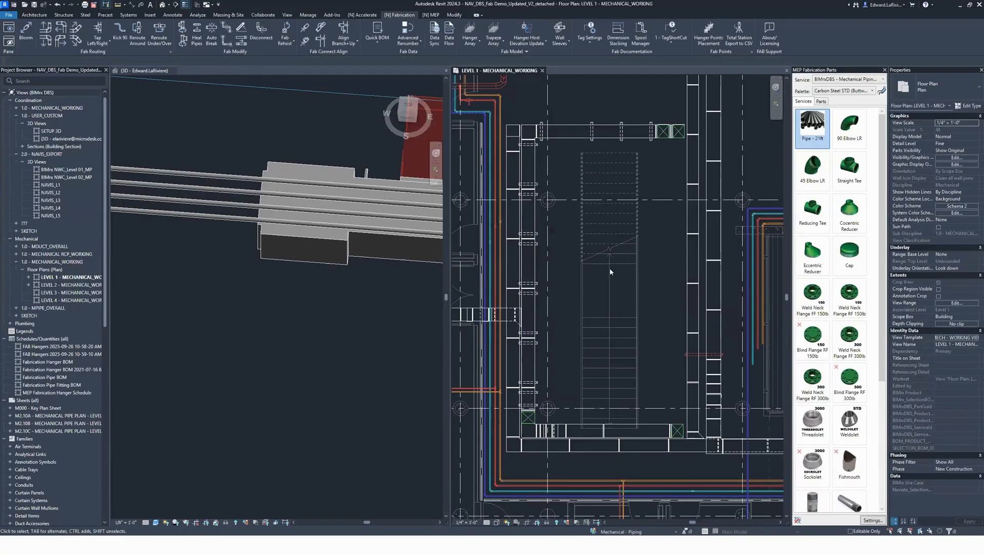
Step: Open the Hanger Array Configurations with the Duct hanger distribution setting displayed
left_click(508, 51)
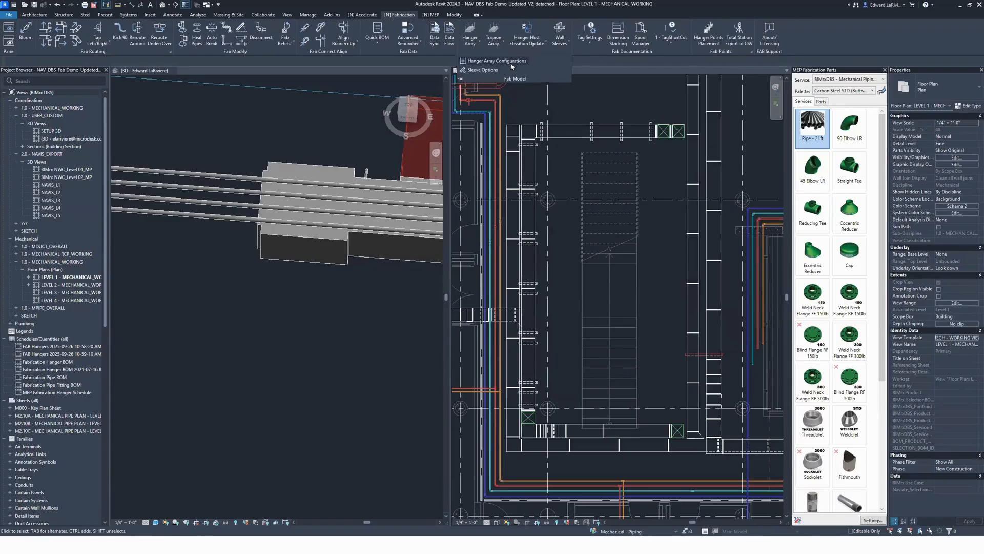
left_click(508, 61)
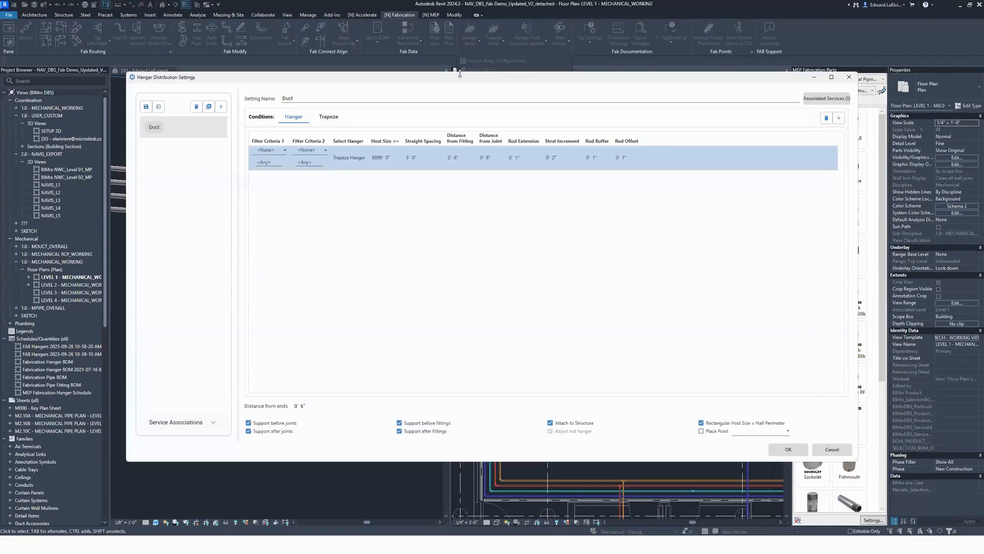
left_click_drag(489, 79, 447, 77)
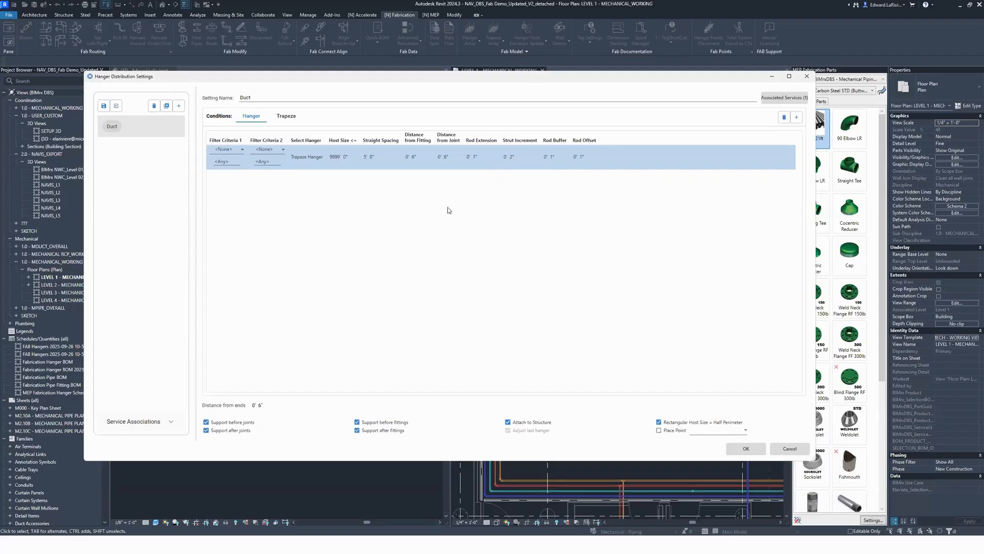
Step: Add a new hanger distribution setting and name it Pipes
left_click_drag(515, 77, 517, 86)
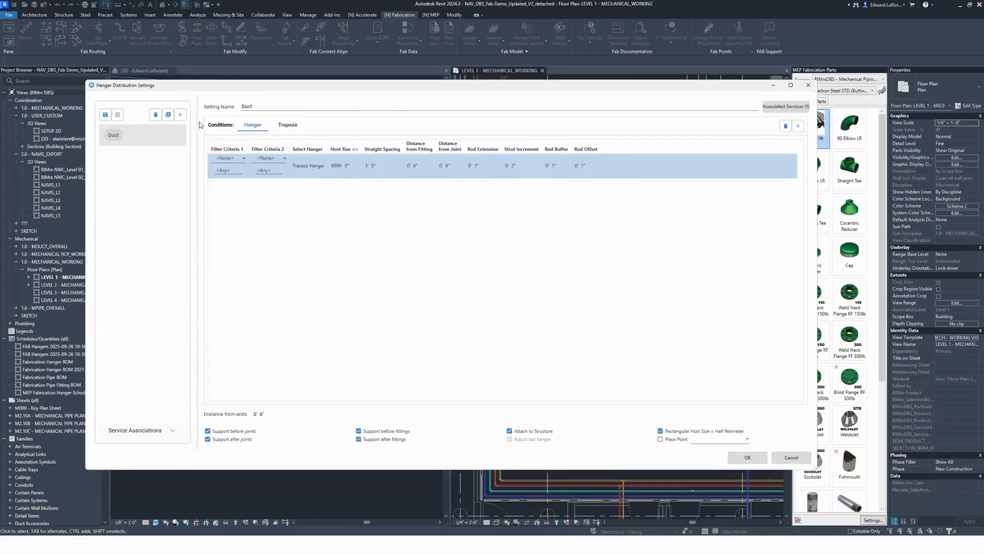
left_click(181, 114)
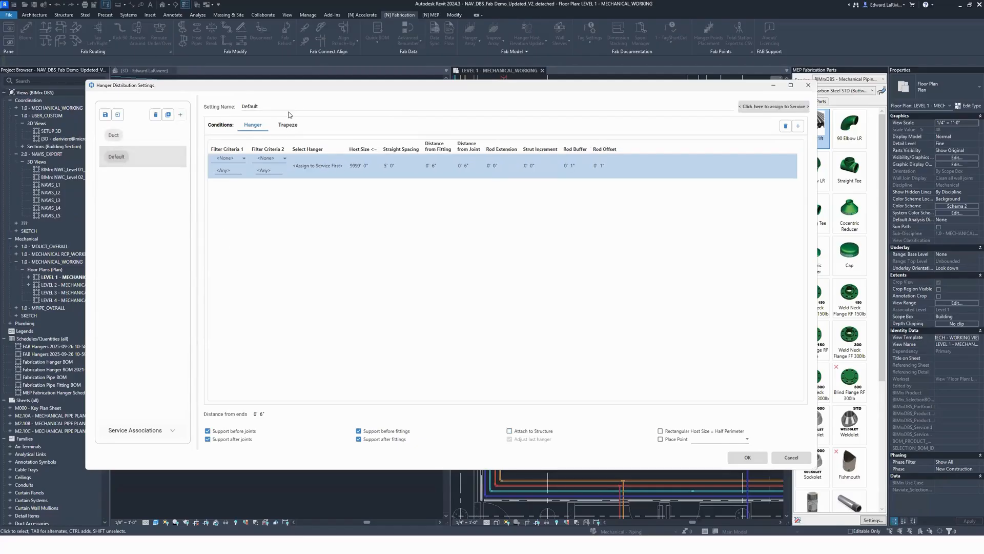
double_click(268, 104)
type("Pio")
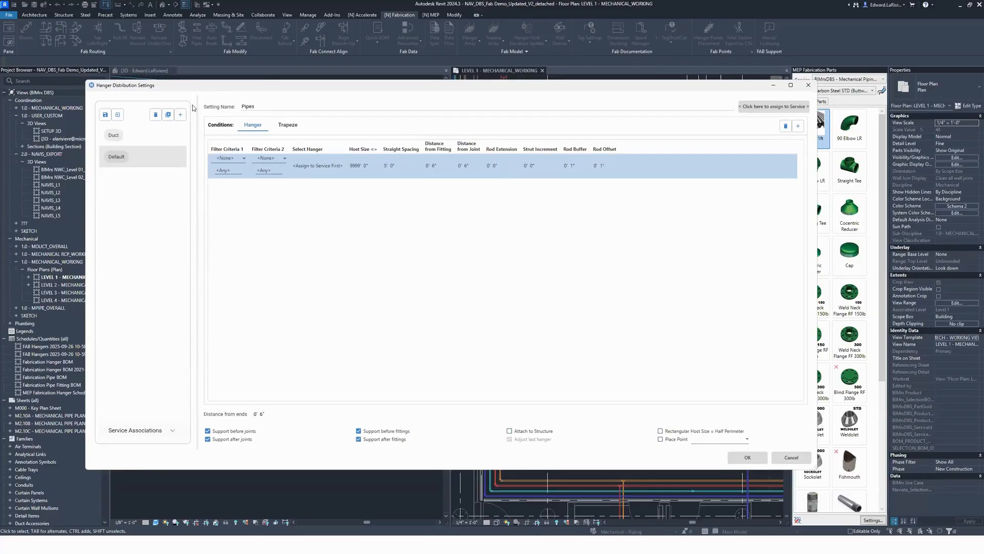
left_click(146, 157)
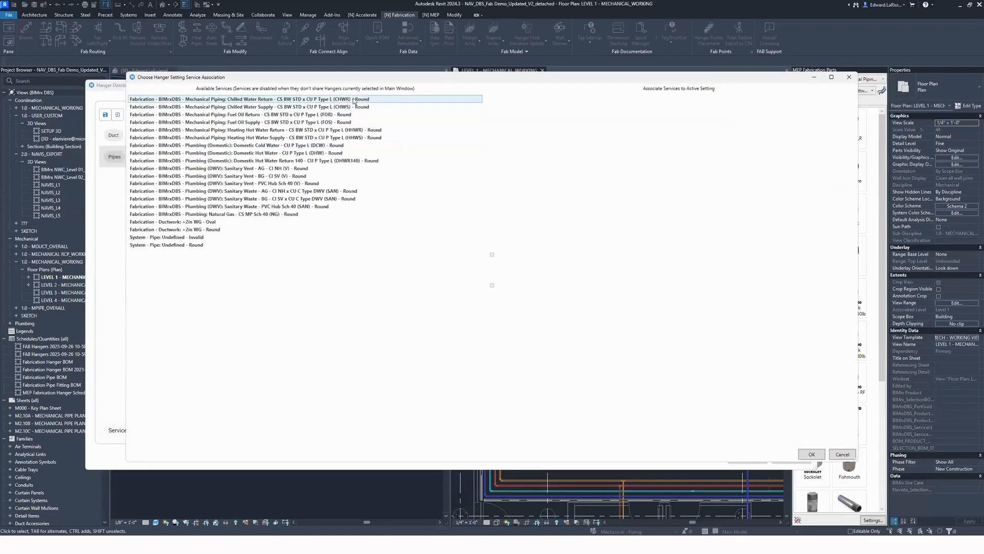
Step: Associate the Pipes setting with the Chilled Water Return, Chilled Water Supply, Heating Hot Water Return and Heating Hot Water Supply services
double_click(353, 101)
double_click(353, 101)
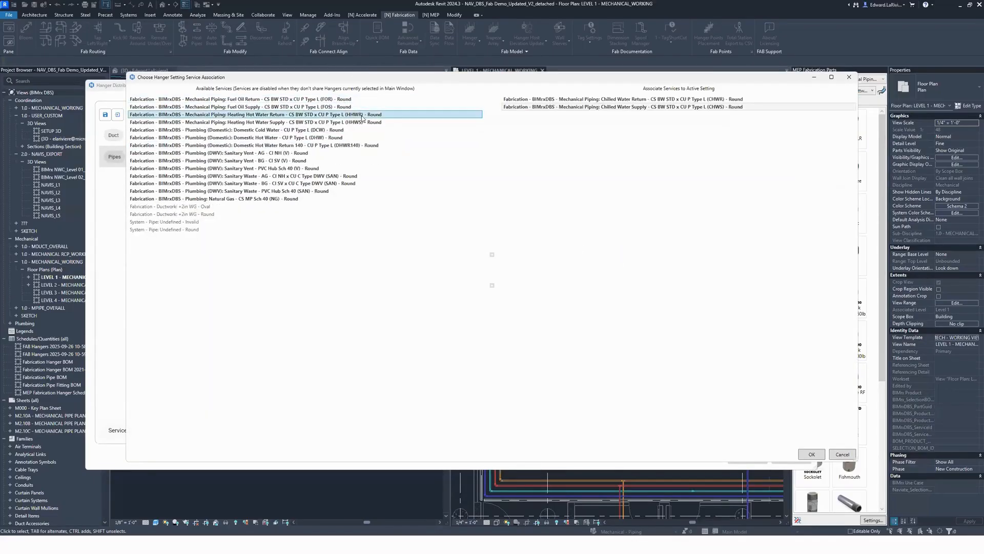
double_click(361, 115)
double_click(361, 114)
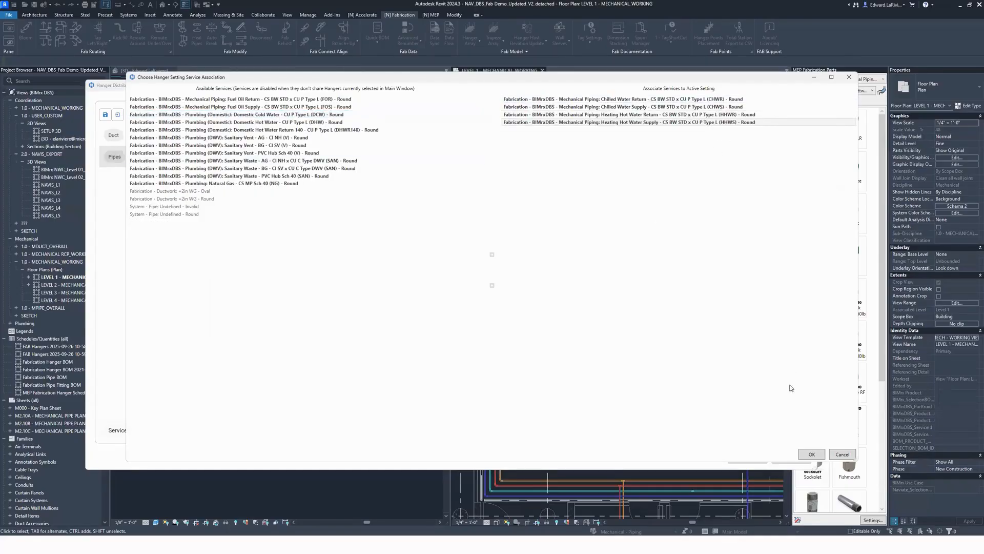
left_click(810, 454)
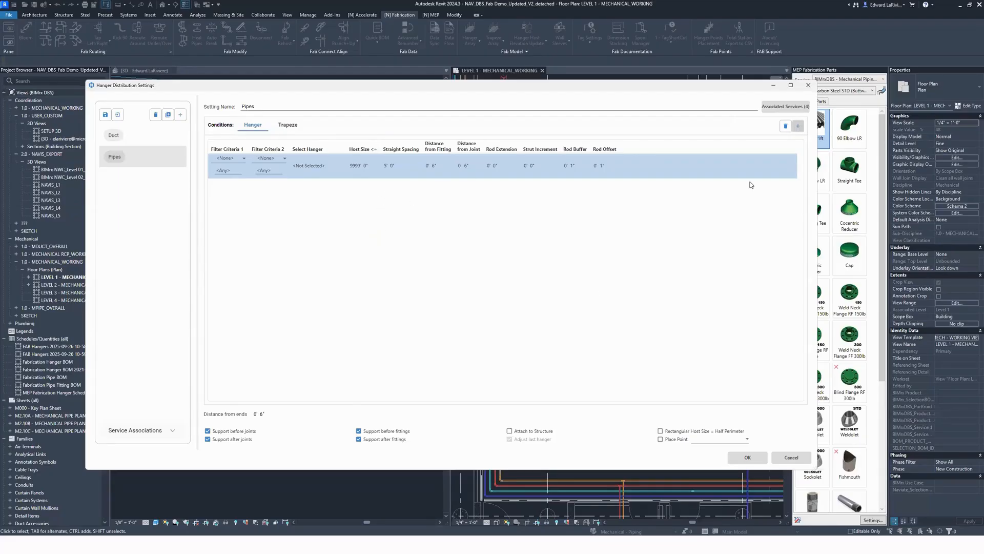
Step: Assign the Fig 200 Adjustable Clevis Hanger Carbon Steel, Copper and Electro-Galvanized versions, to the first and second hanger conditions of Pipes
left_click(323, 168)
left_click(340, 165)
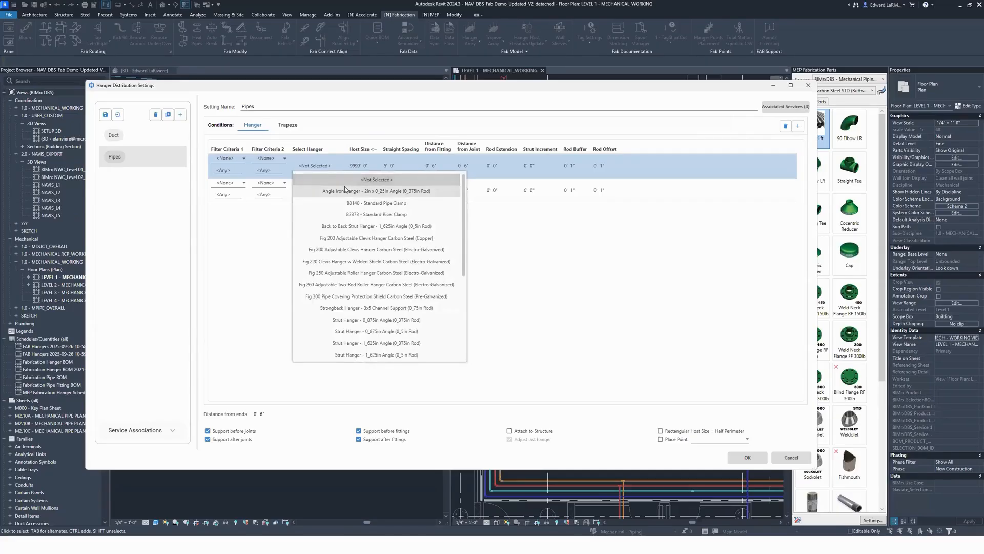
left_click(399, 240)
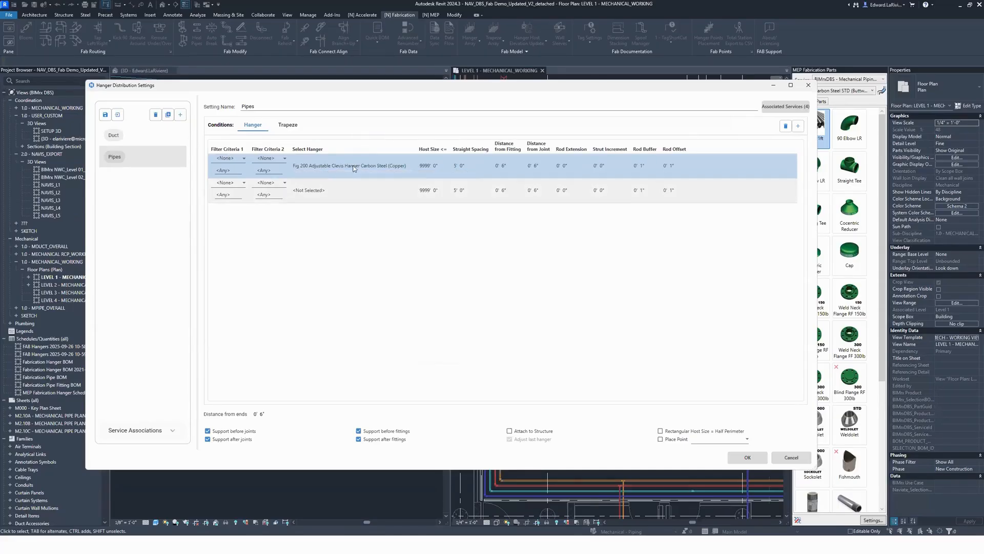
left_click(393, 197)
left_click(393, 197)
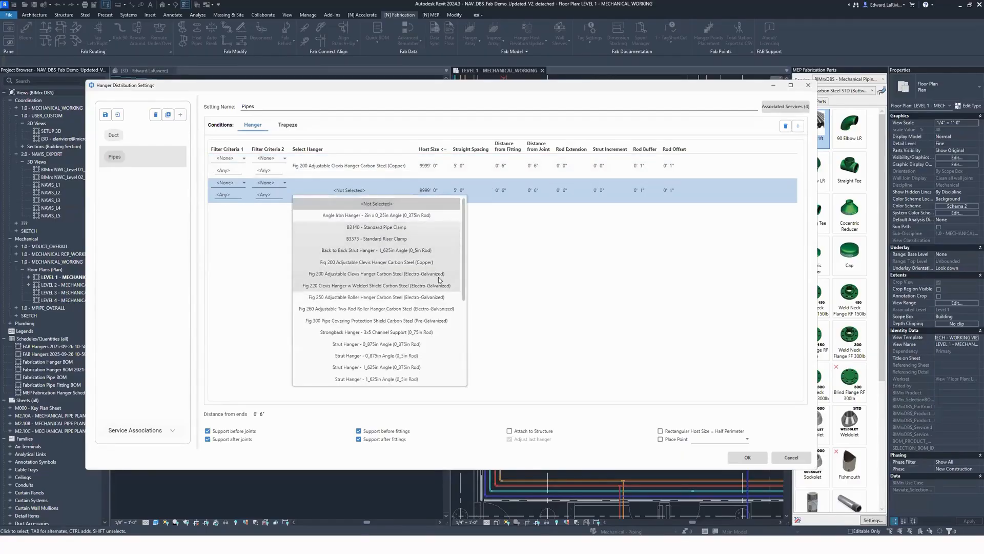
left_click(436, 273)
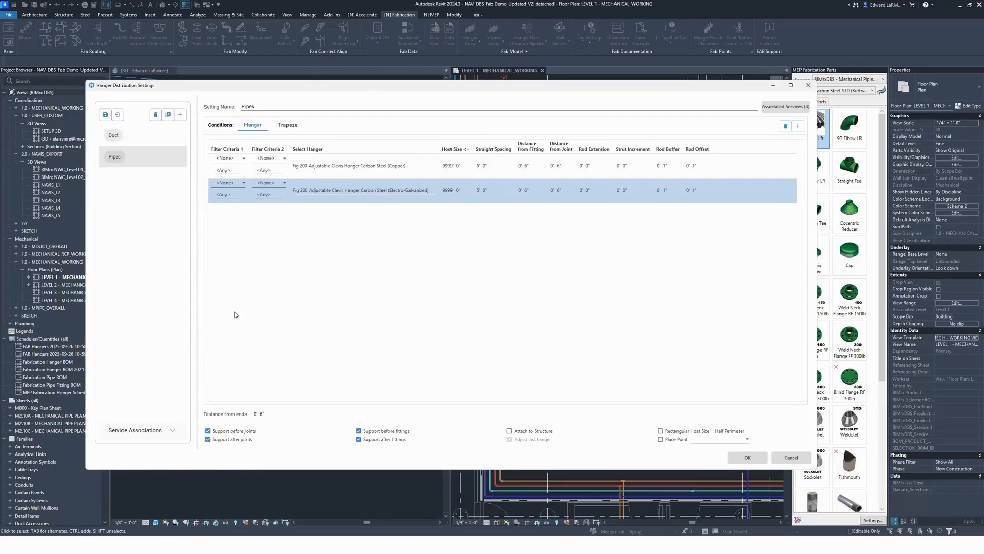
Step: Filter the Copper clevis hanger condition by Fabrication Material set to Cu - BIMrxDBS - Pipework - Copper
left_click(239, 159)
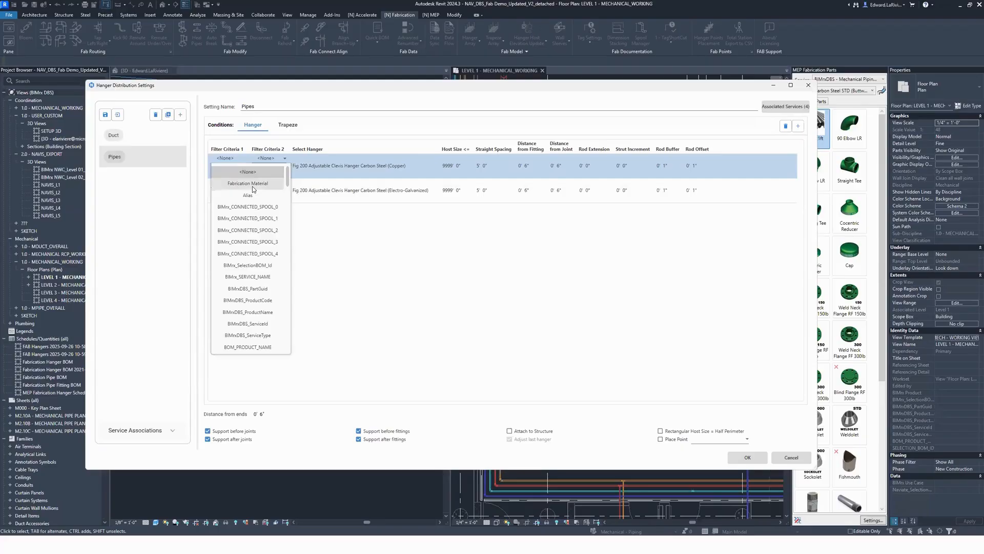
left_click(252, 186)
left_click(216, 149)
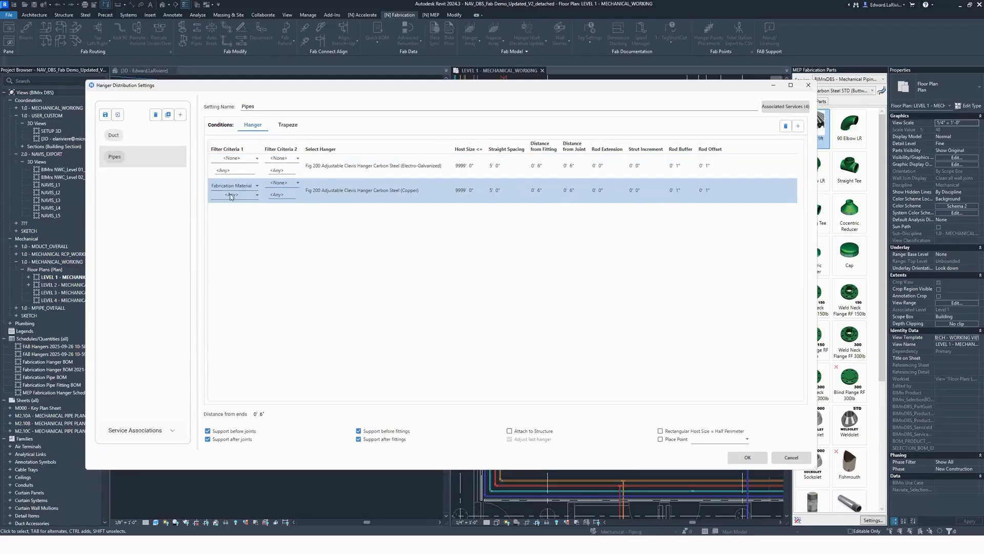
left_click(233, 193)
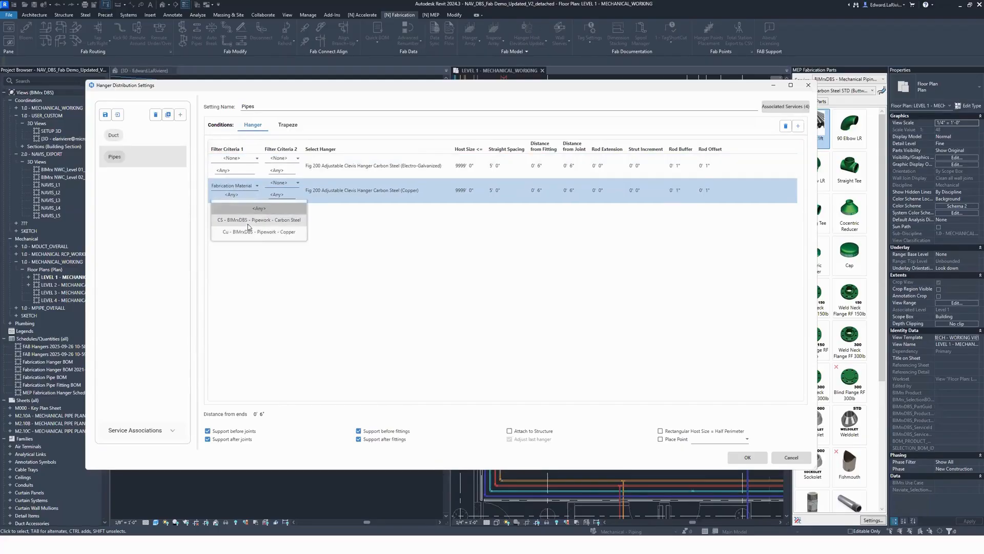
left_click(227, 210)
left_click(391, 198)
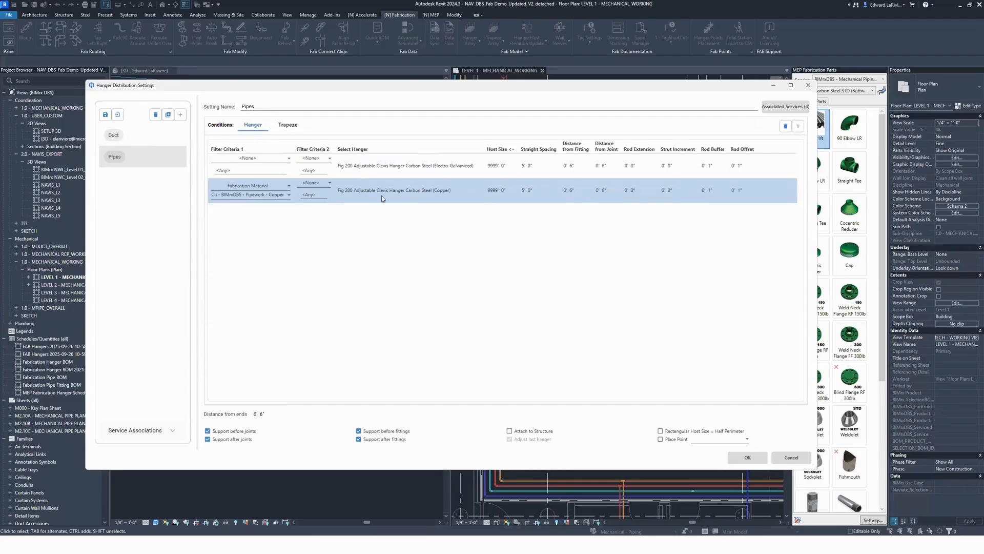
Step: Filter the Electro-Galvanized clevis hanger condition by Fabrication Material set to CS - BIMrxDBS - Pipework - Carbon Steel
left_click(261, 168)
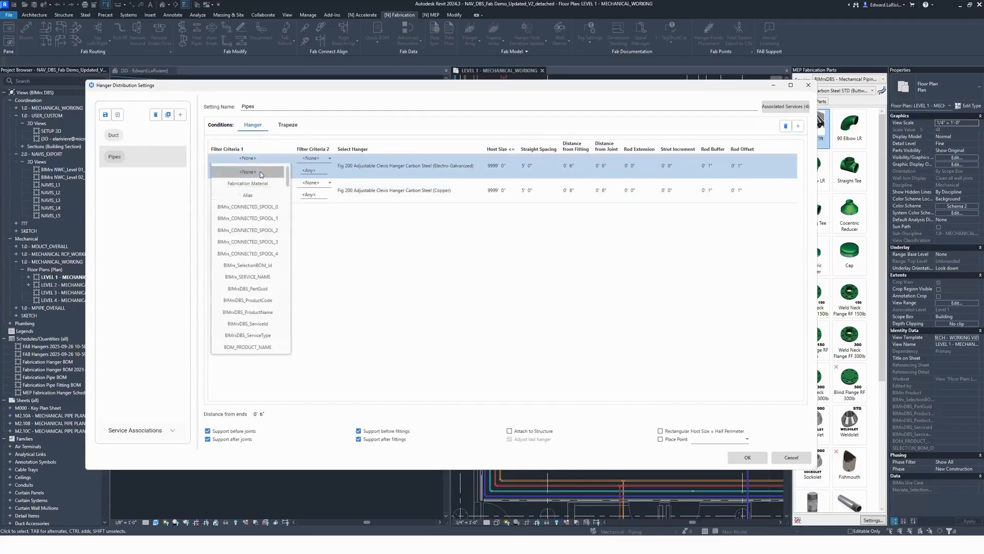
left_click(261, 176)
left_click(268, 168)
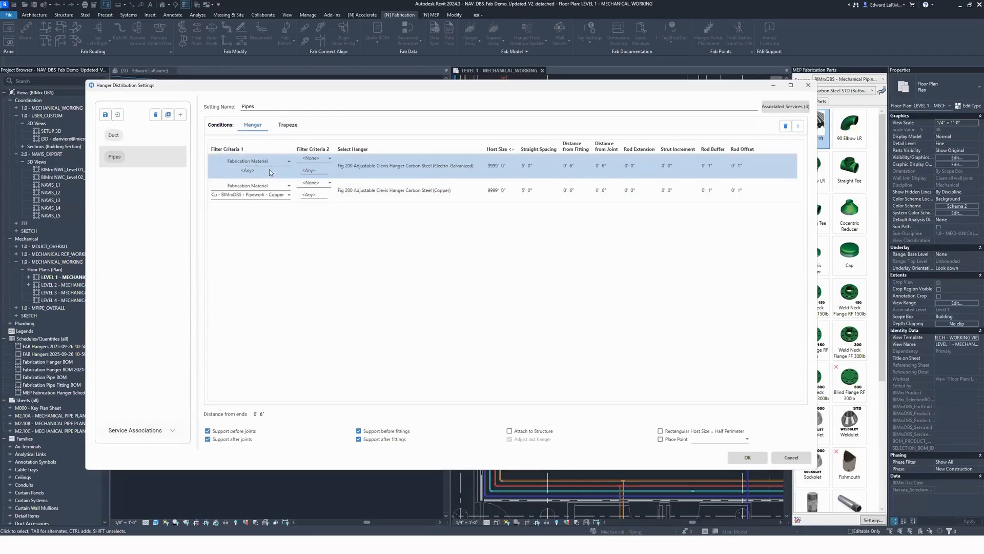
left_click(270, 171)
left_click(284, 196)
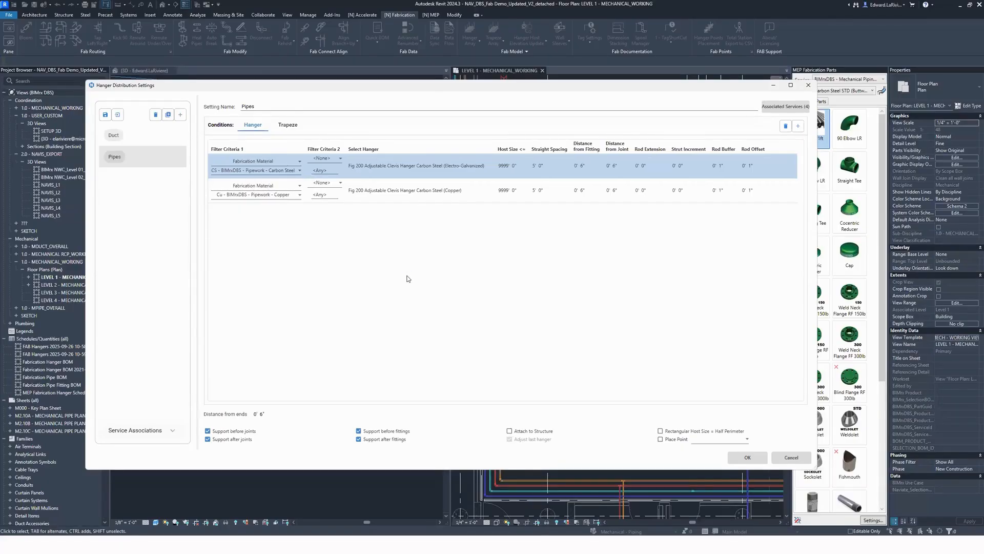
Step: Enable Attach to Structure, assign Strut Hanger - 1_625in Angle (0_375in Rod) to the trapeze condition, and accept the distribution settings
left_click(521, 432)
left_click(291, 124)
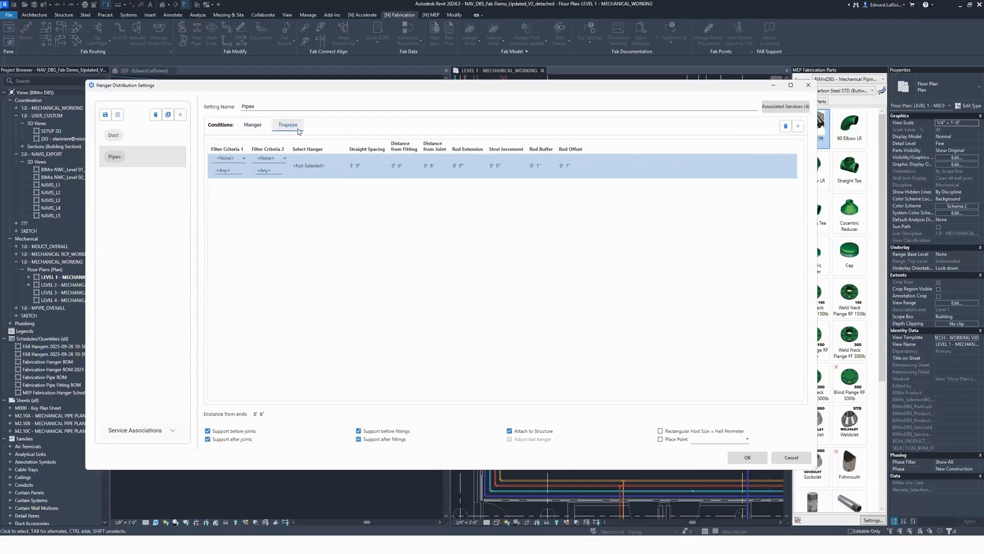
left_click(330, 176)
scroll(402, 196, "down", 10)
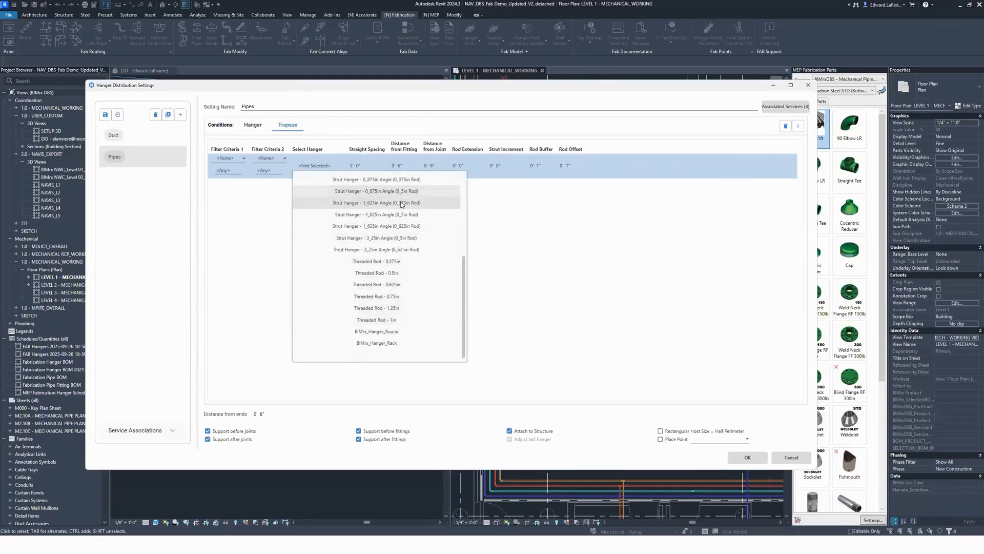
left_click(402, 203)
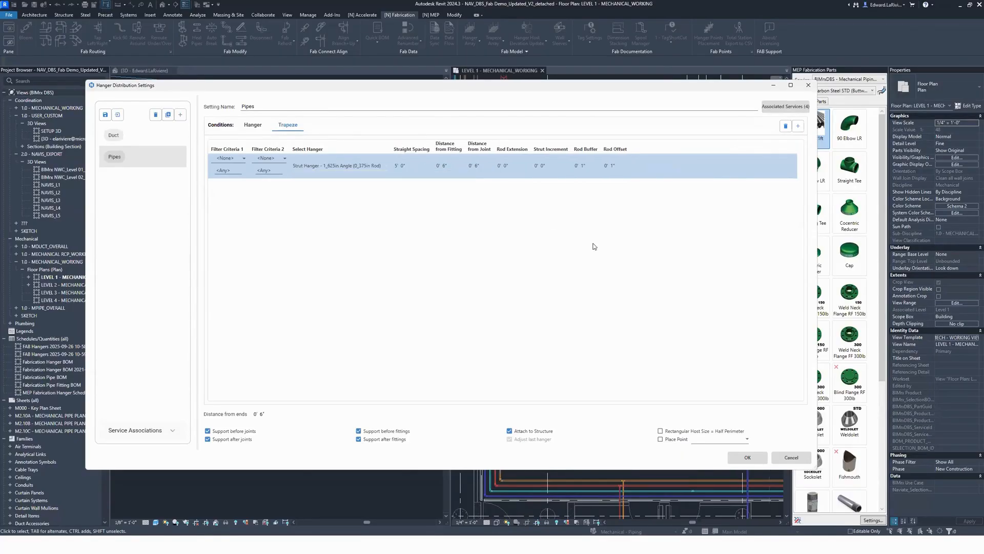
left_click(541, 166)
left_click(505, 166)
left_click(746, 457)
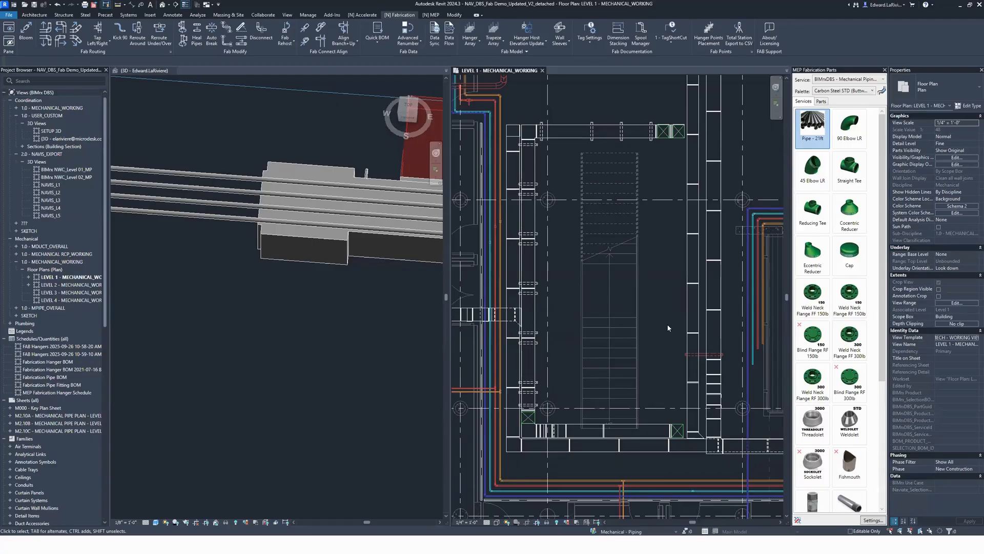
Step: Crop the 3D view with a selection box around the ducts and pipes beside the stair and pumps
scroll(657, 324, "down", 2)
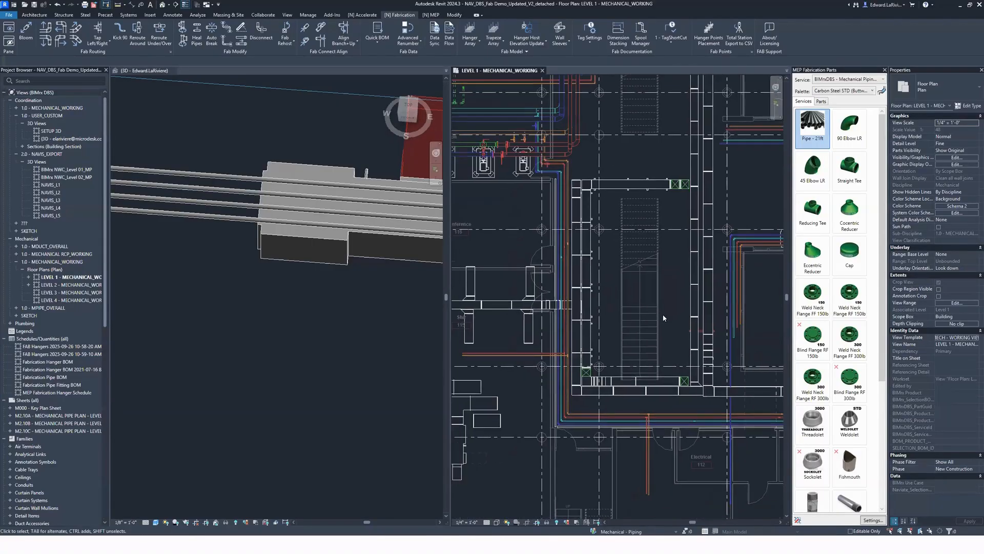
left_click(464, 171)
left_click(249, 45)
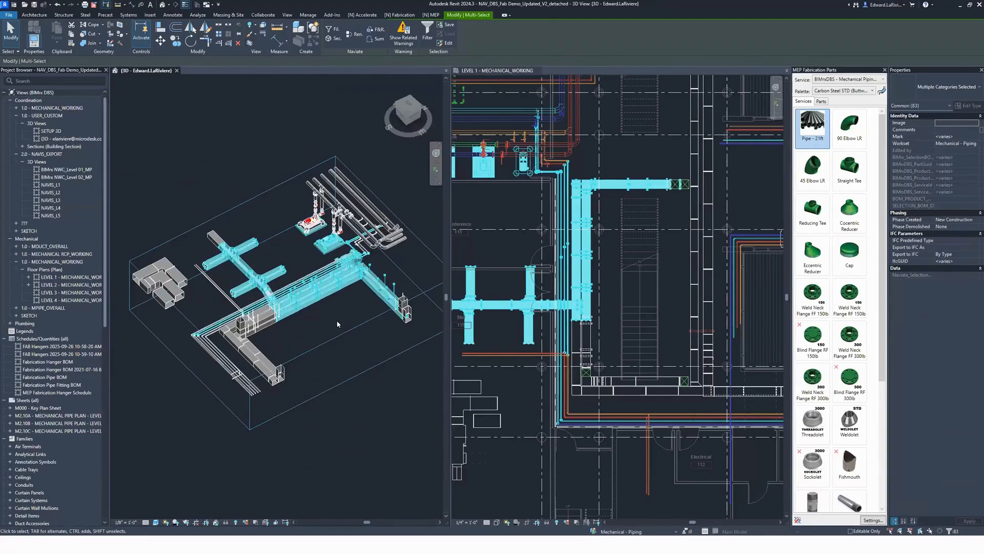
key("Escape")
Step: Examine the trapeze hangers and their rods along the duct run from several angles in the 3D view
scroll(327, 306, "up", 6)
left_click(350, 229)
middle_click_drag(336, 257, 277, 230, "shift")
scroll(346, 276, "down", 1)
middle_click_drag(340, 277, 424, 275)
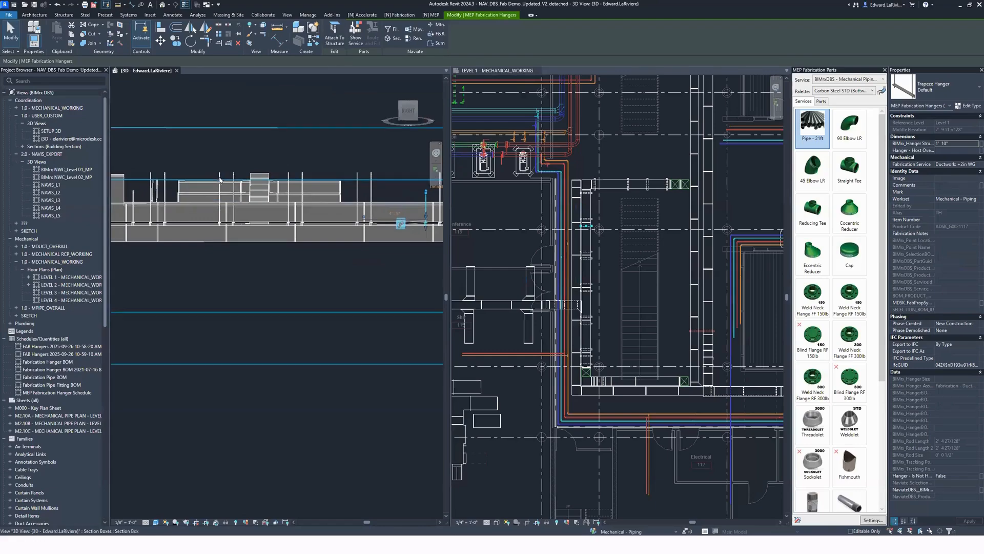
middle_click_drag(354, 292, 375, 333, "shift")
left_click(351, 302)
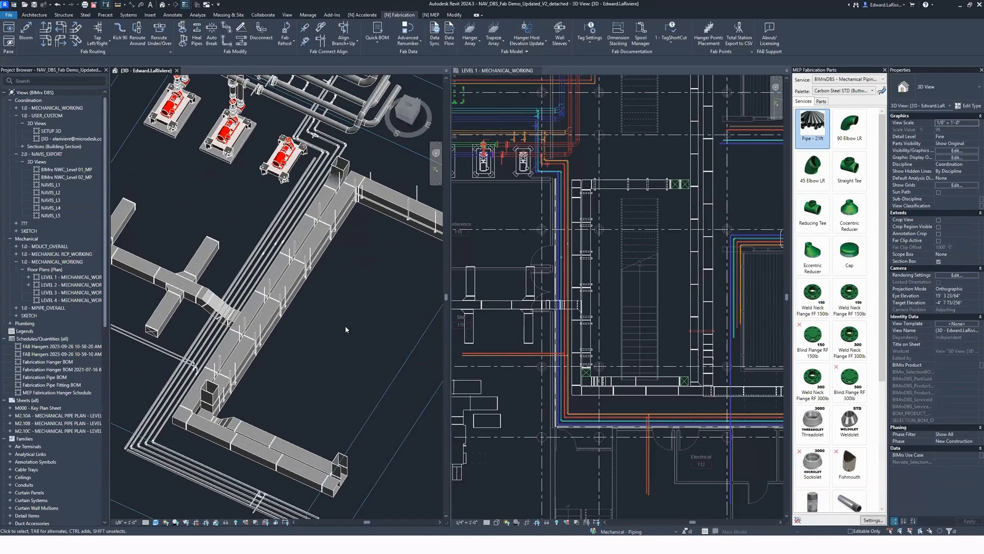
left_click(646, 283)
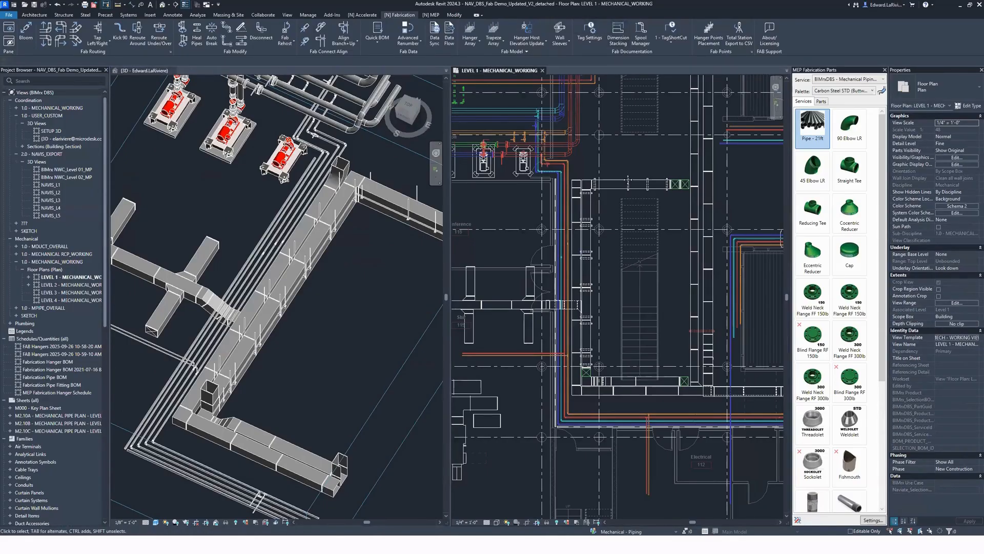
middle_click_drag(648, 442, 636, 327)
scroll(636, 326, "up", 3)
left_click_drag(680, 387, 560, 345)
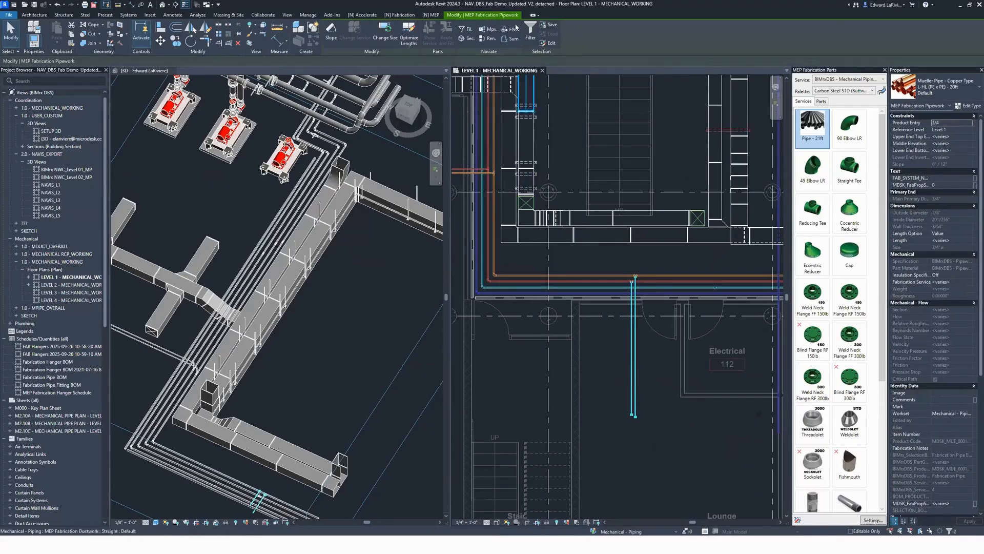
left_click(399, 15)
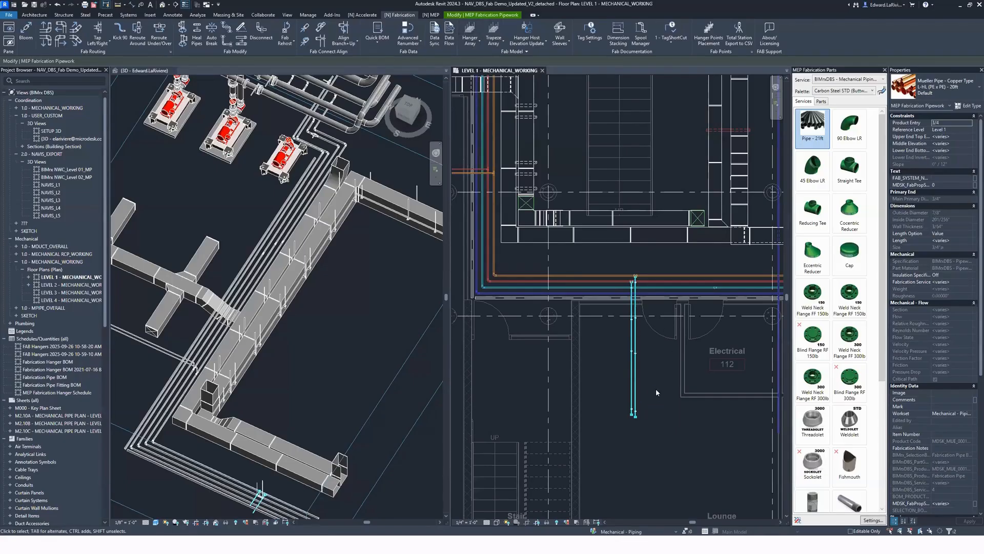
Step: Place a trapeze hanger across the four parallel horizontal pipes near the pumps in the Level 1 plan
scroll(654, 396, "up", 3)
scroll(688, 288, "down", 3)
middle_click_drag(627, 126, 667, 443)
middle_click_drag(561, 177, 570, 334)
scroll(547, 265, "up", 5)
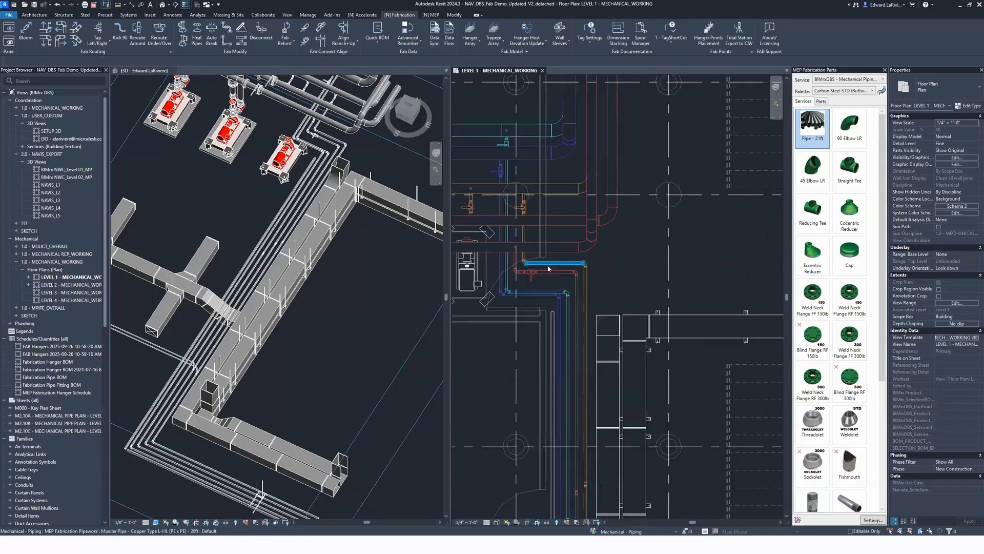
left_click(494, 41)
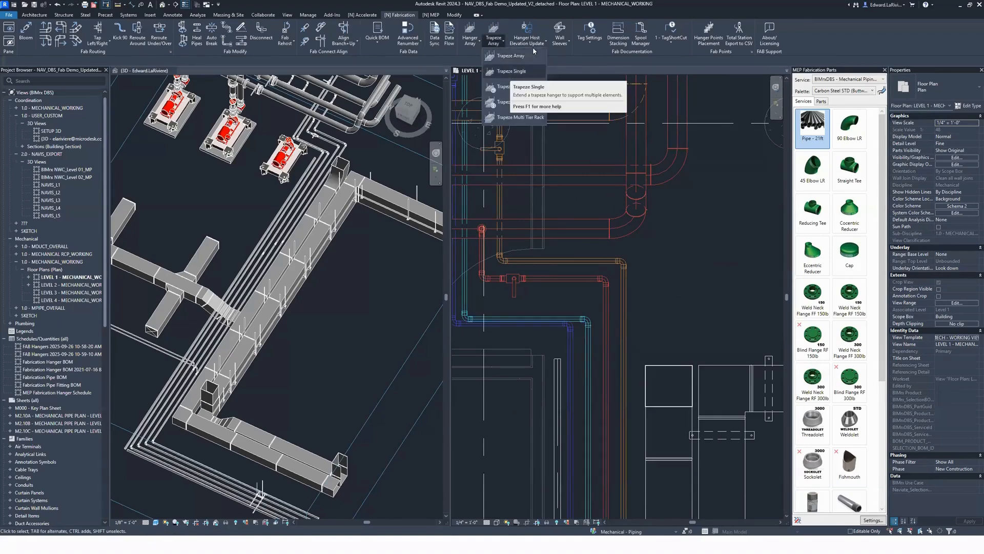
left_click(519, 56)
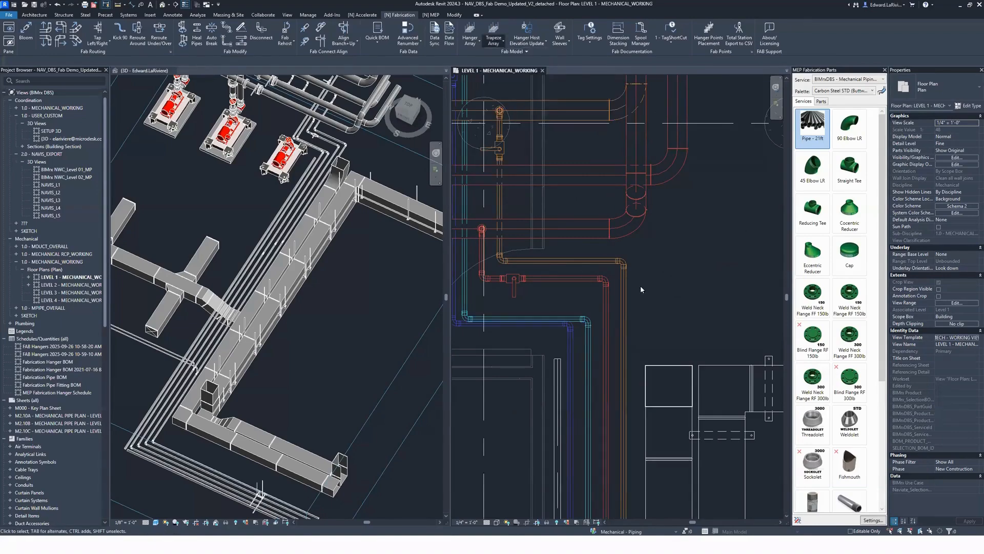
left_click(554, 329)
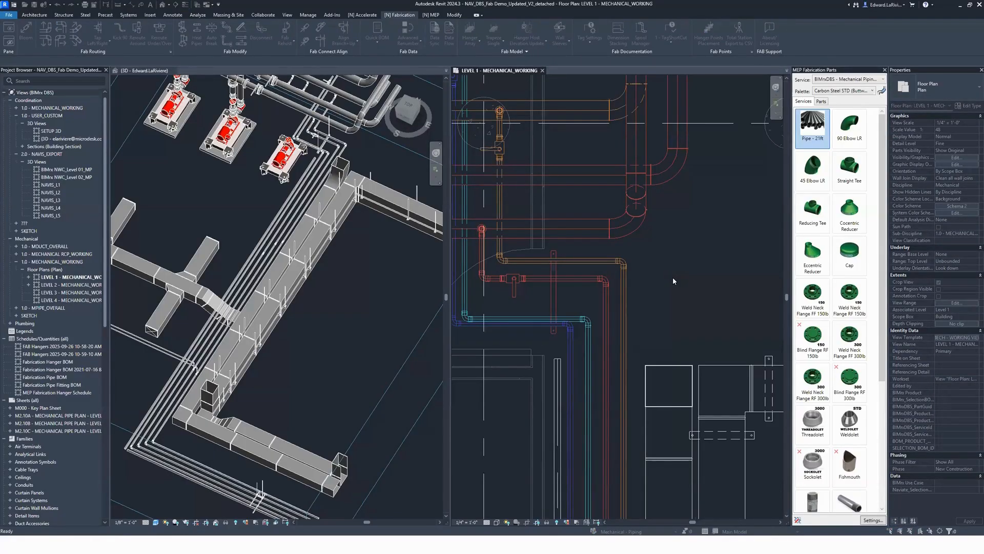
Step: Compare the properties of the new pipe trapeze with those of a duct trapeze hanger on the north duct run
scroll(560, 310, "up", 2)
left_click(550, 307)
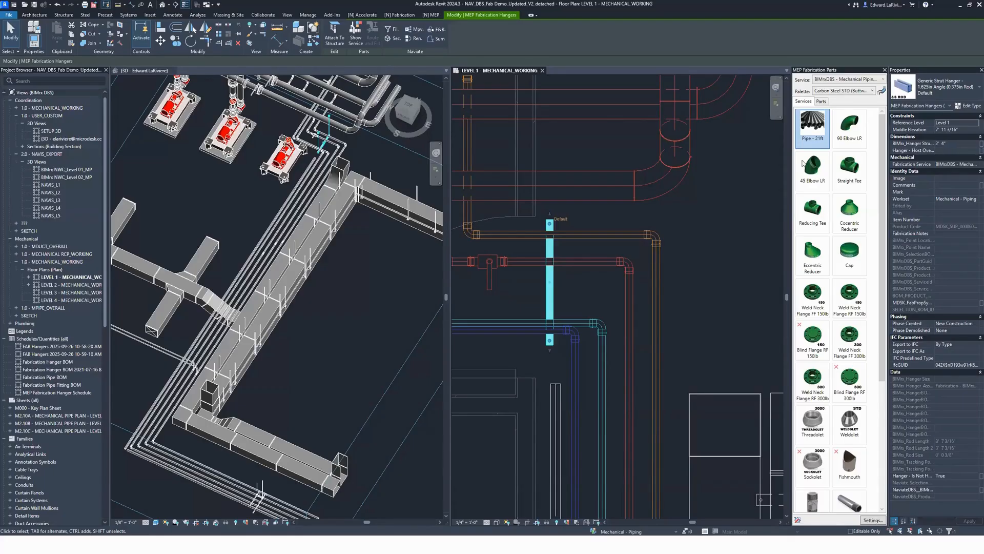
left_click(695, 233)
scroll(694, 233, "down", 1)
middle_click_drag(695, 233, 643, 192)
scroll(643, 192, "down", 2)
middle_click_drag(597, 220, 546, 192)
left_click(671, 269)
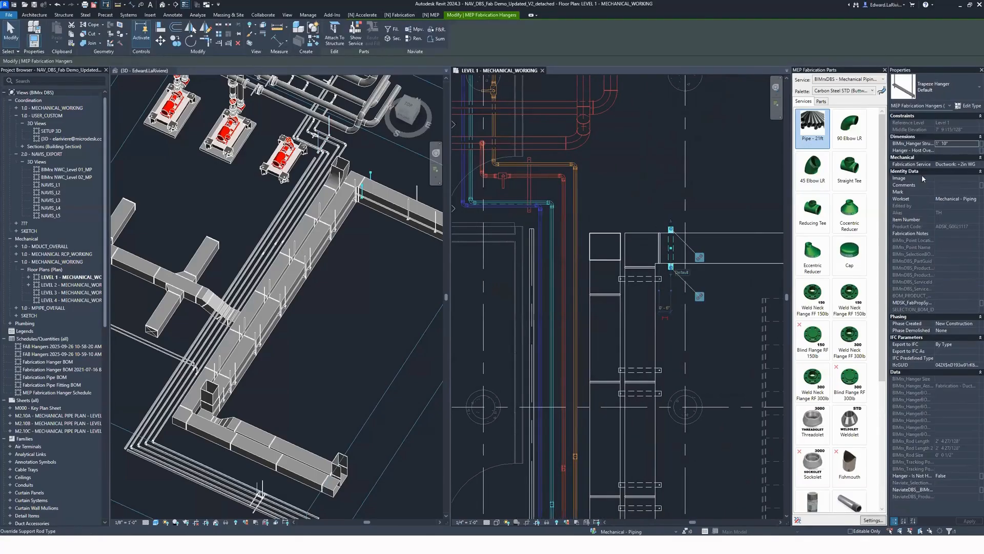
Step: Set the hanger strut length to 2' 0" for the two southernmost trapeze hangers on the vertical duct run in the Level 1 plan
left_click(733, 355)
scroll(732, 358, "down", 2)
middle_click_drag(722, 372, 633, 142)
scroll(622, 403, "up", 2)
left_click(584, 352)
left_click(606, 322, "ctrl")
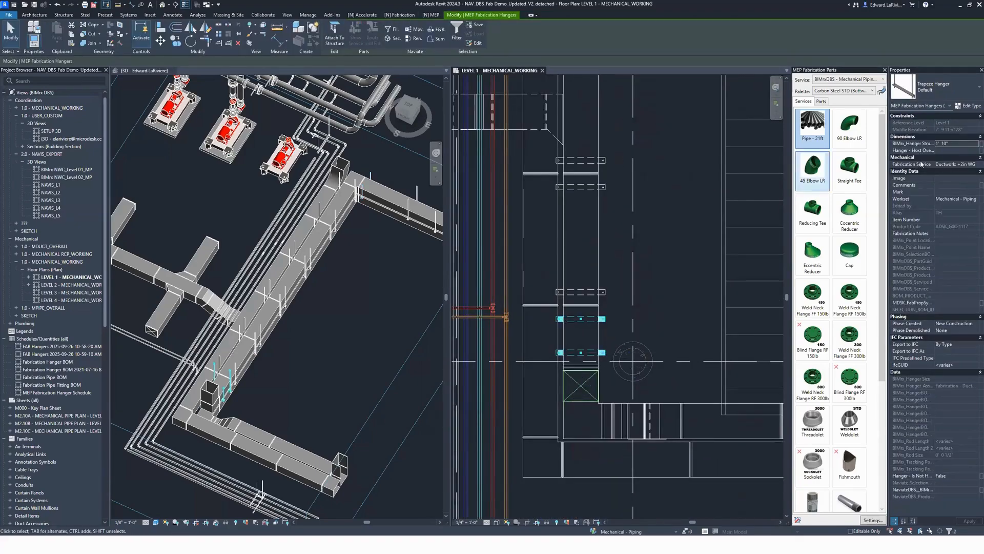
scroll(588, 354, "up", 3)
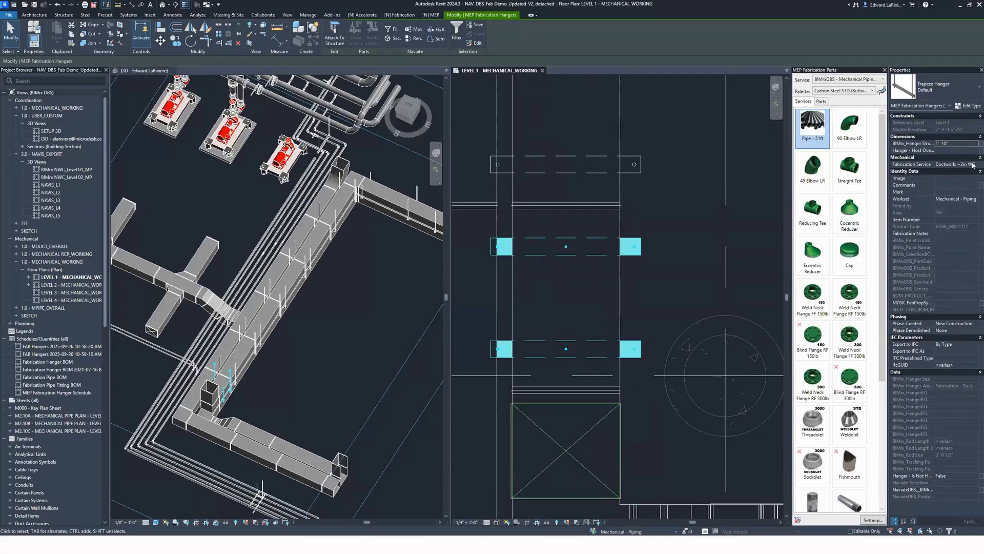
left_click(968, 144)
type("2")
left_click(519, 297)
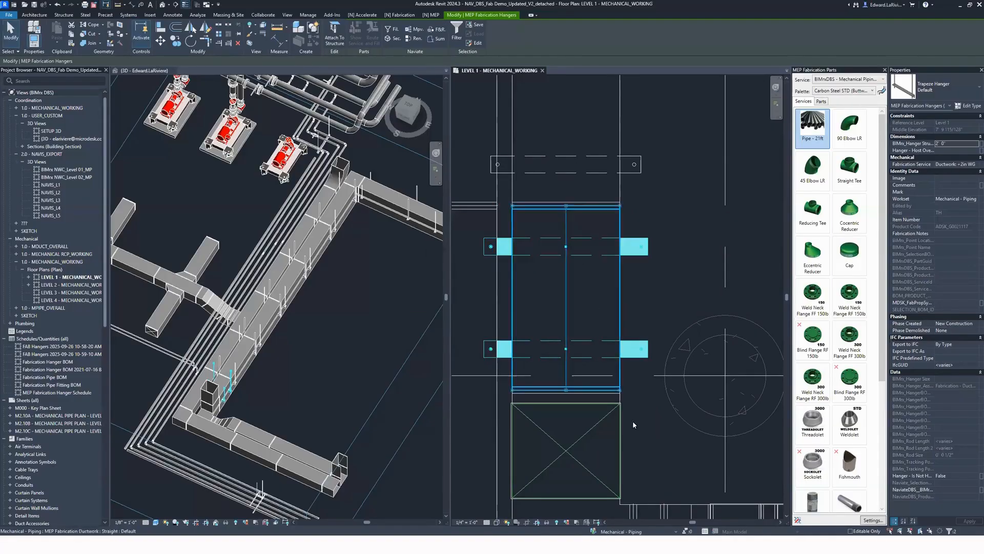
key("Escape")
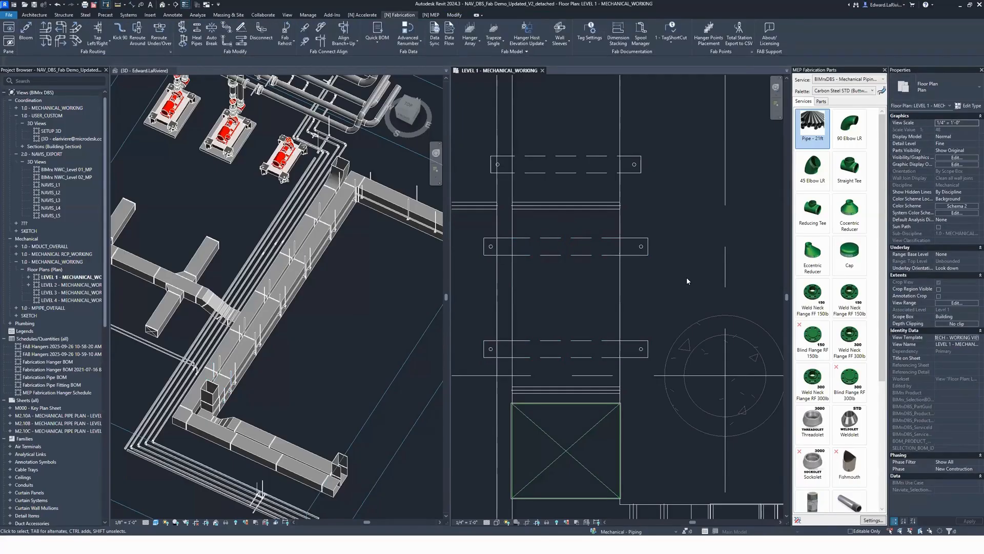
Step: Nudge the same two trapeze hangers two increments to the right across the duct
left_click_drag(660, 395, 639, 240)
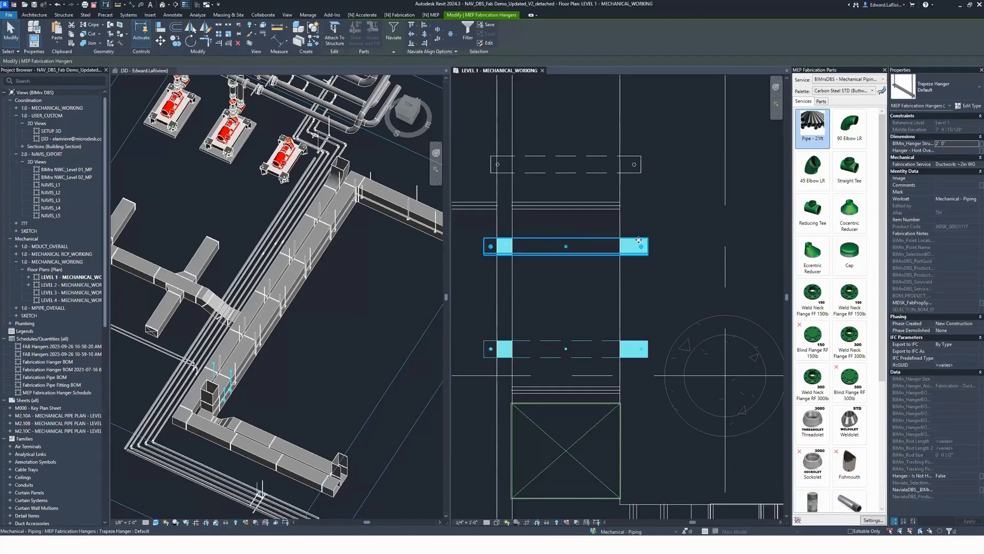
key("Right")
key("Right")
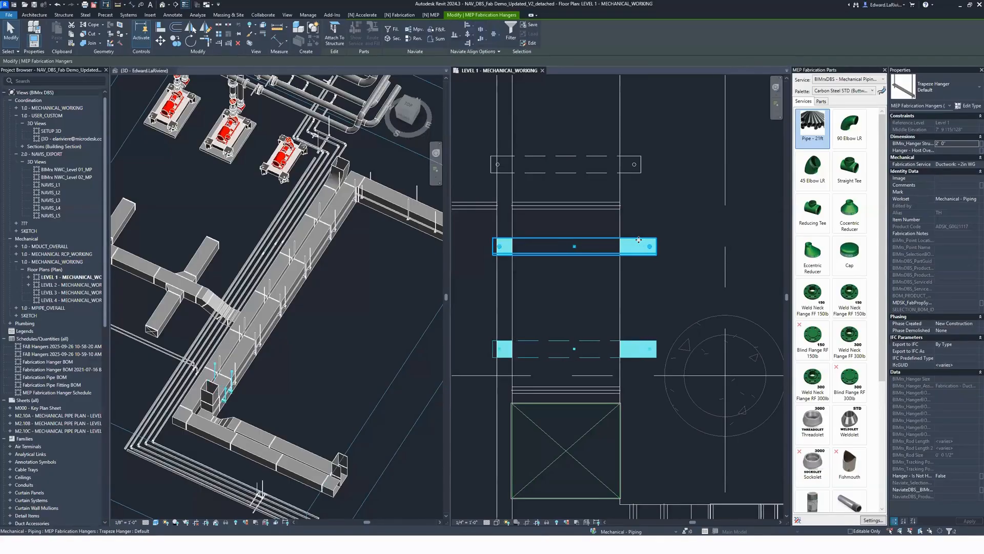
left_click(699, 239)
Step: Extend the five upper trapeze hangers on the vertical duct run across the adjacent parallel pipes with Trapeze Update, enabling Links, and dismiss the save reminder
scroll(701, 240, "down", 4)
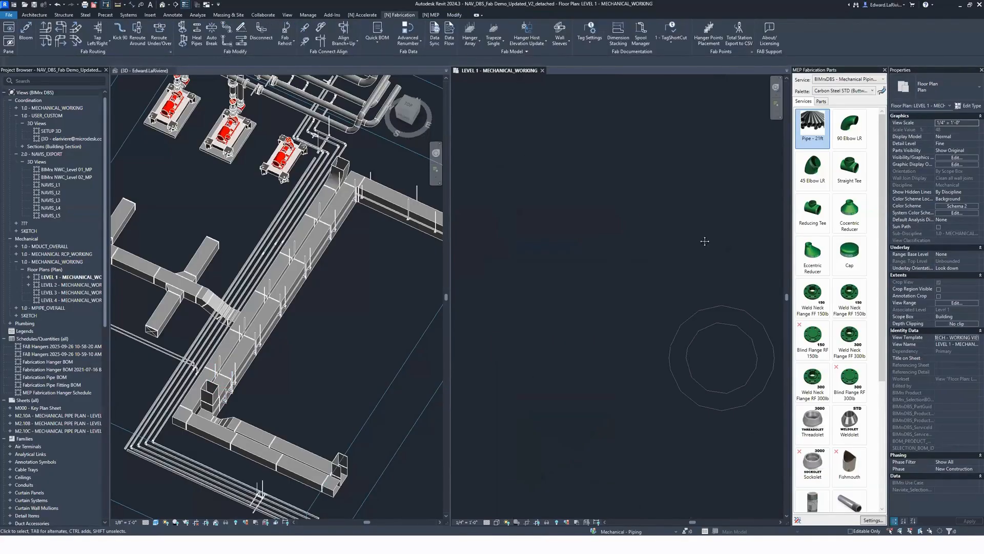
scroll(705, 243, "down", 2)
middle_click_drag(704, 243, 671, 383)
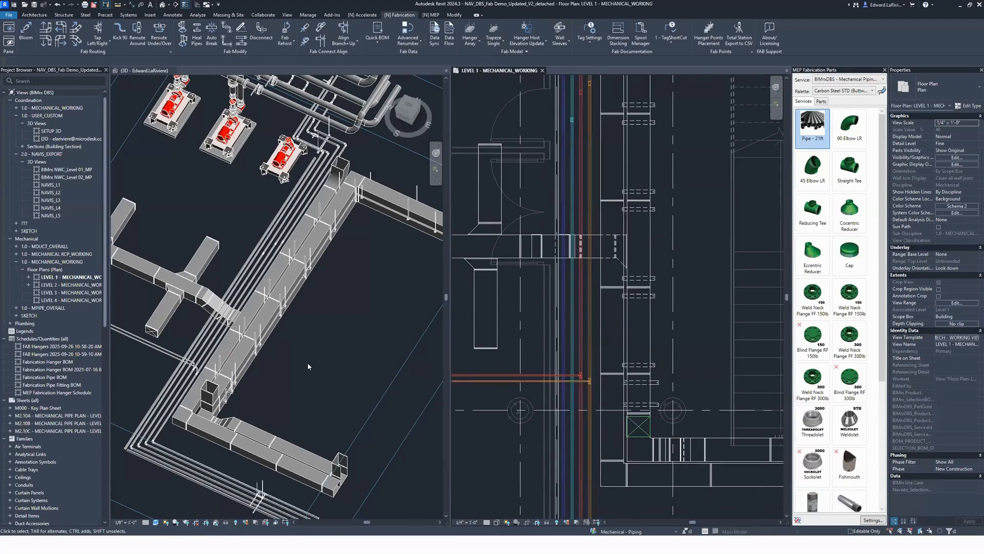
scroll(691, 318, "down", 1)
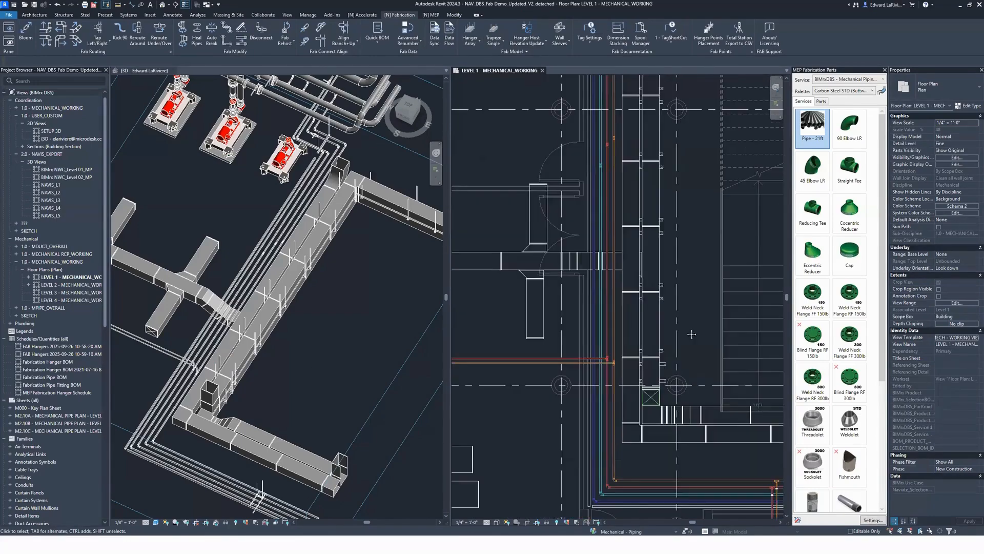
middle_click_drag(690, 328, 677, 351)
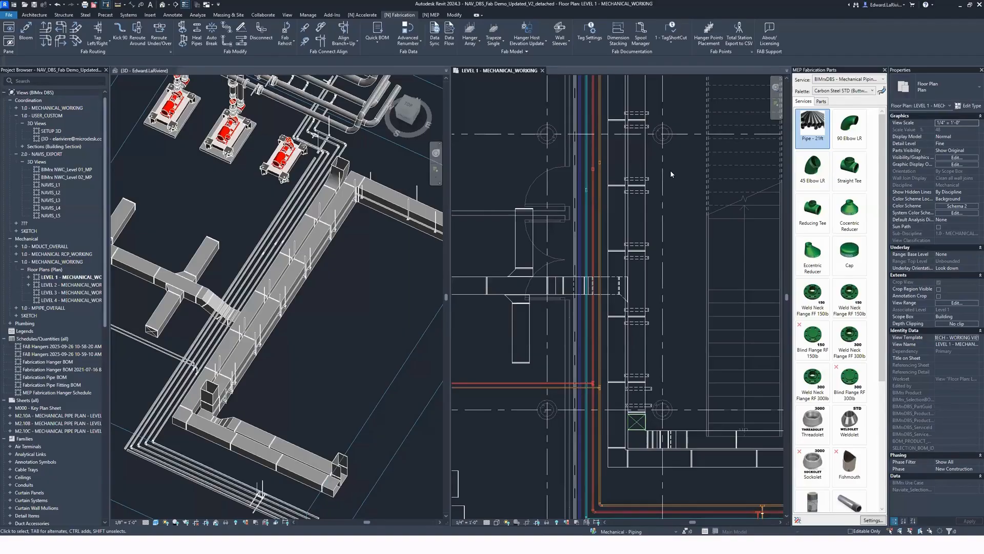
scroll(687, 186, "down", 1)
middle_click_drag(687, 186, 647, 295)
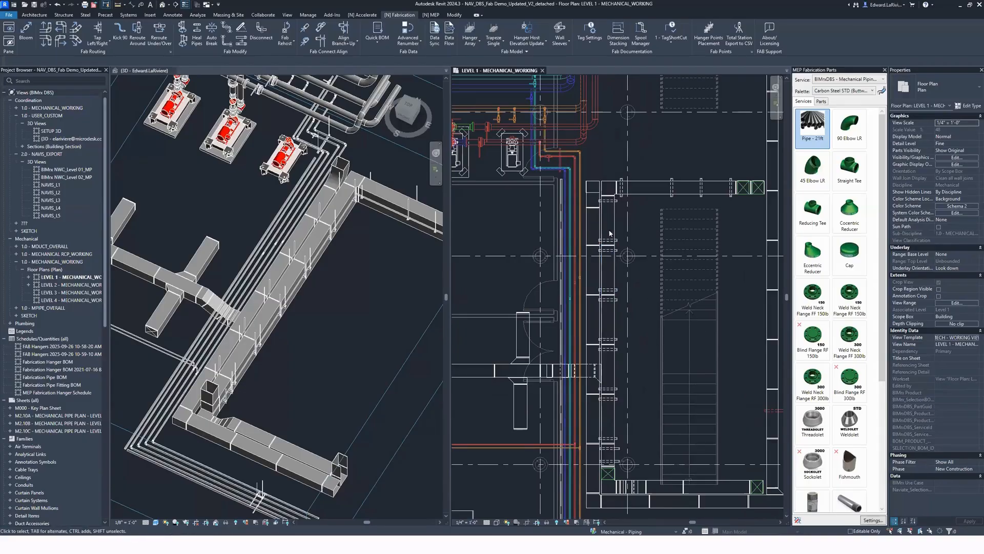
scroll(614, 238, "up", 2)
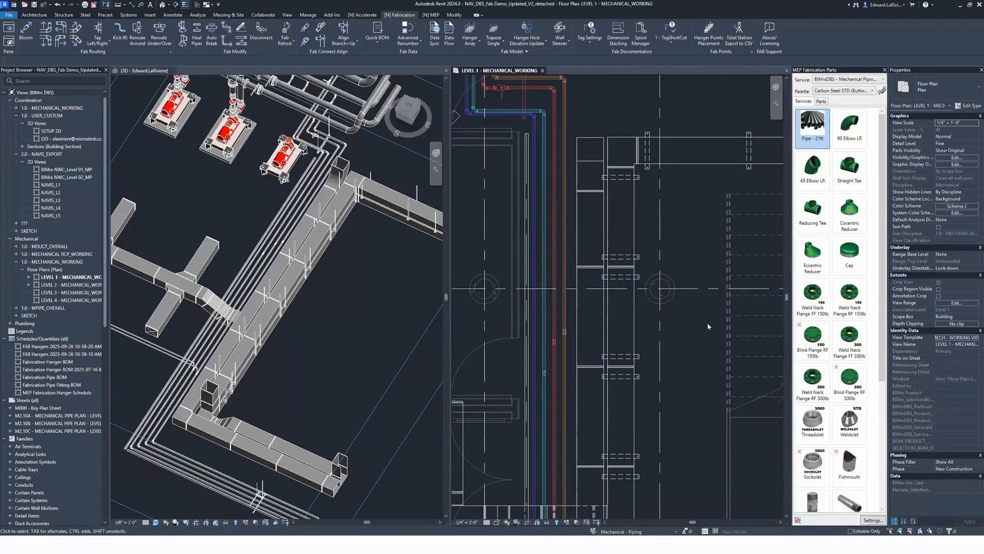
left_click(501, 41)
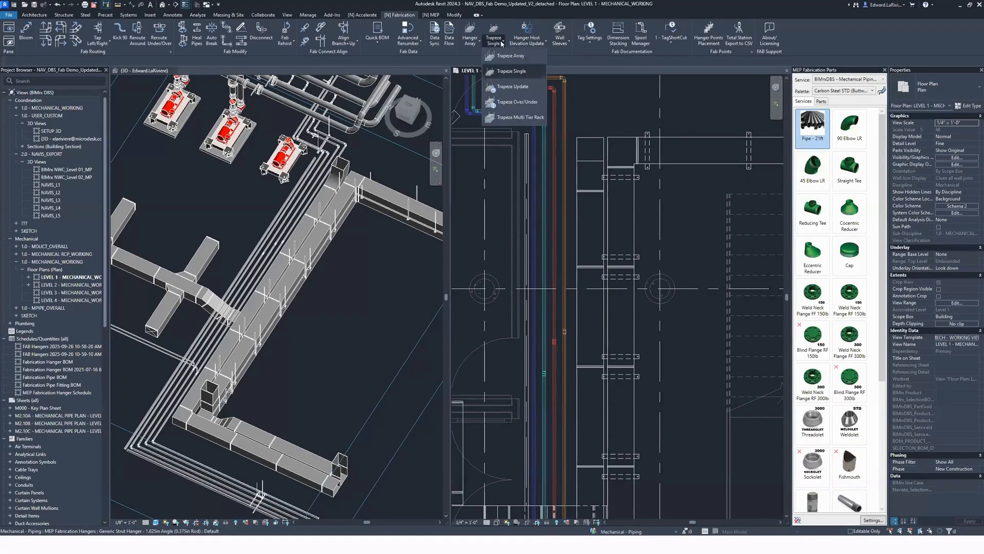
left_click(513, 86)
left_click_drag(468, 164, 672, 439)
left_click(39, 61)
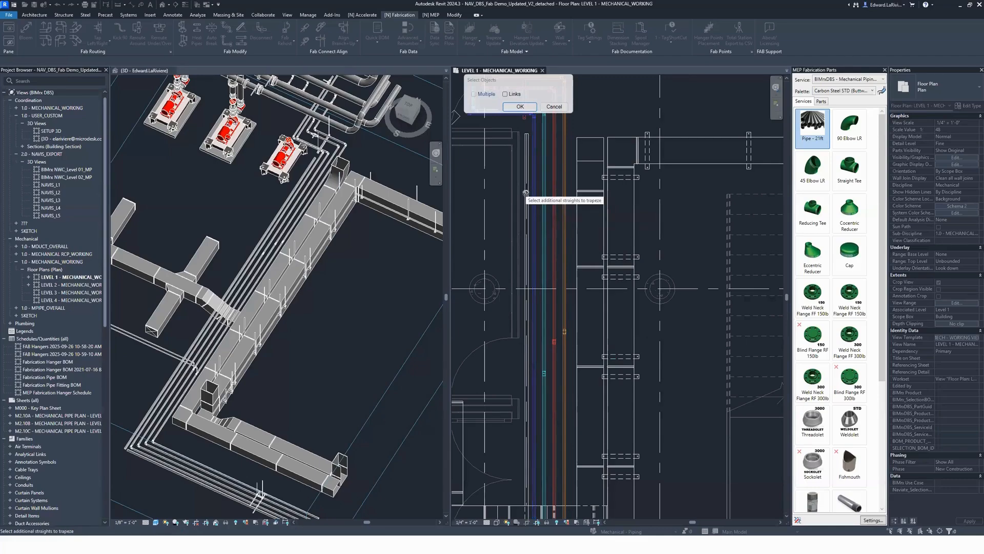
left_click(505, 94)
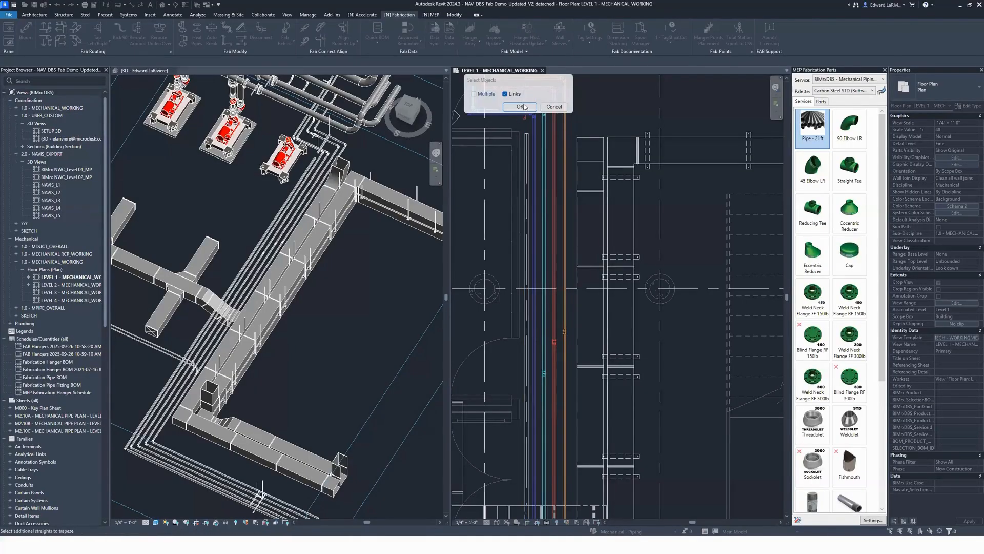
key("Escape")
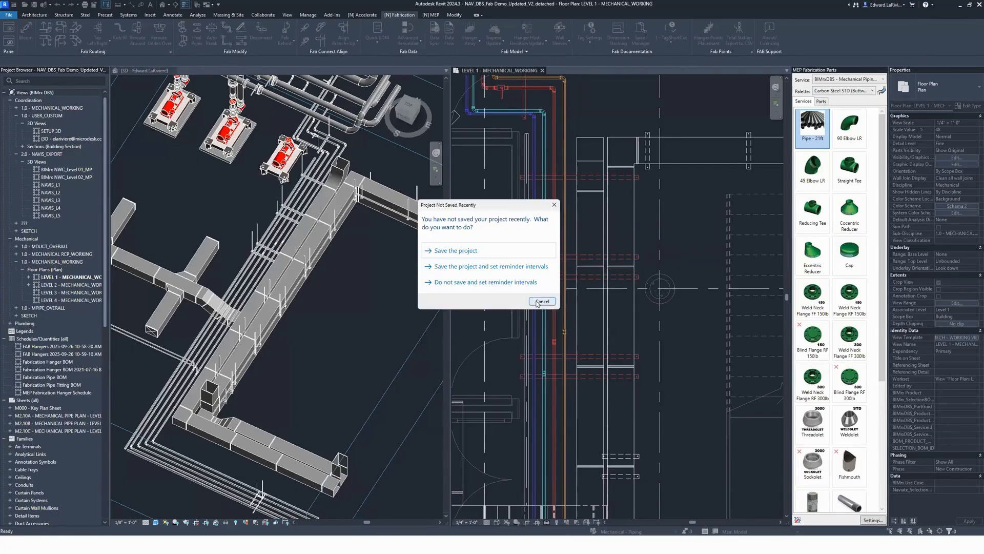
left_click(542, 302)
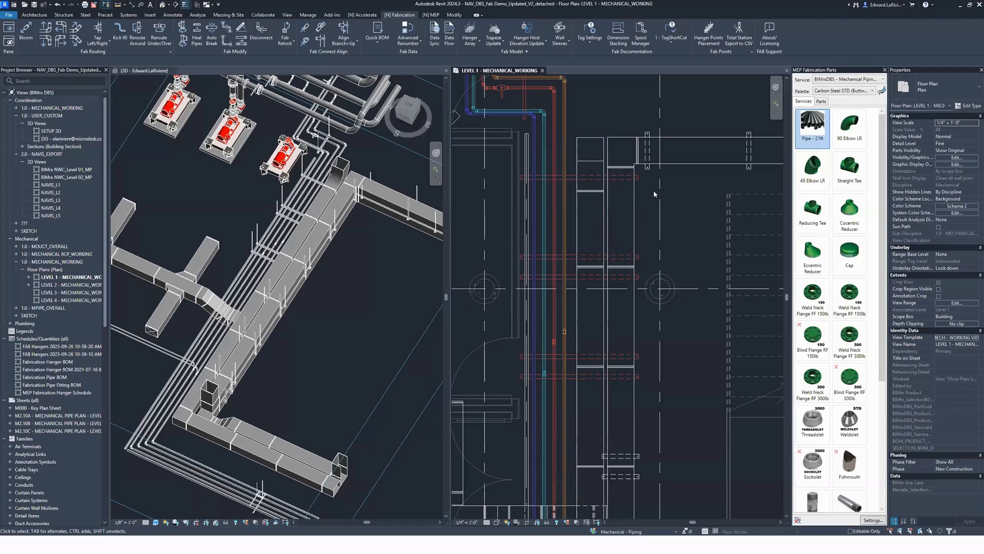
Step: Examine the extended trapeze hangers beneath the ducts and pipes in the 3D view, including the properties of the northernmost one
left_click(642, 179)
middle_click_drag(359, 328, 328, 315)
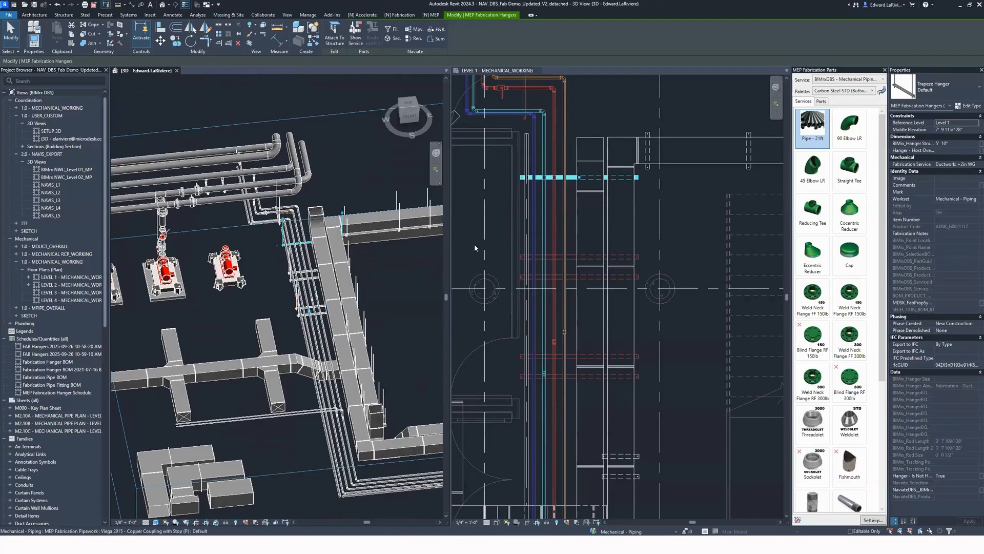
middle_click_drag(401, 296, 359, 308, "shift")
left_click(380, 335)
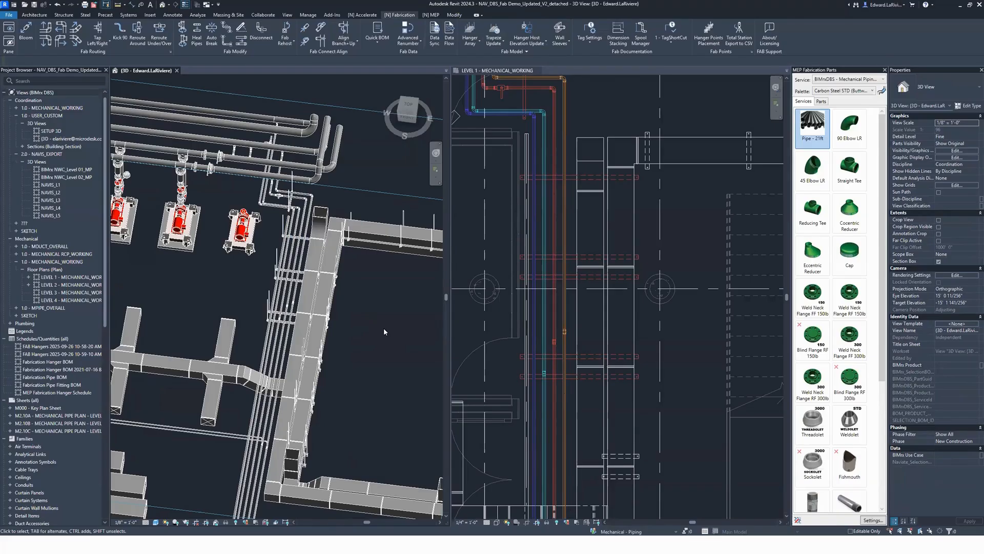
middle_click_drag(331, 335, 504, 351, "shift")
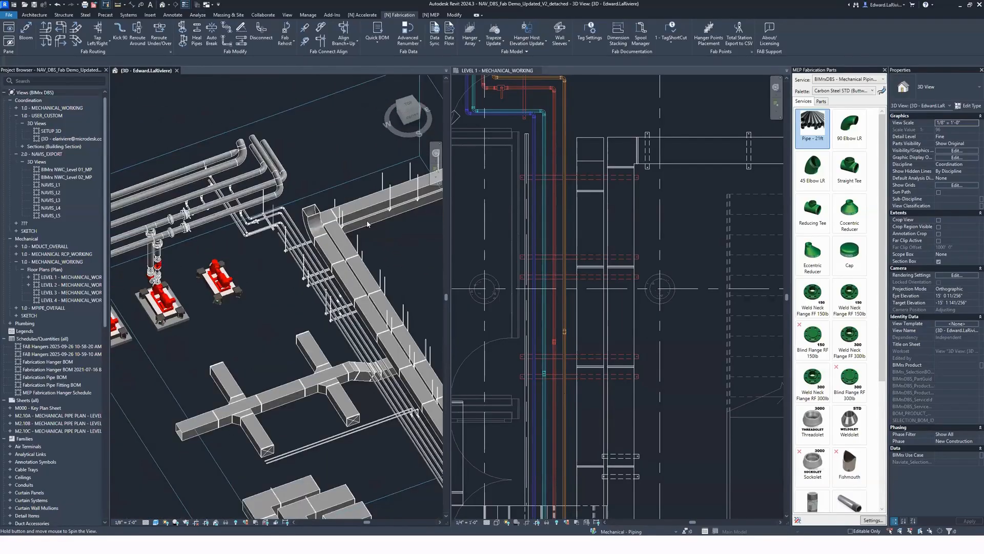
middle_click_drag(368, 224, 359, 225, "shift")
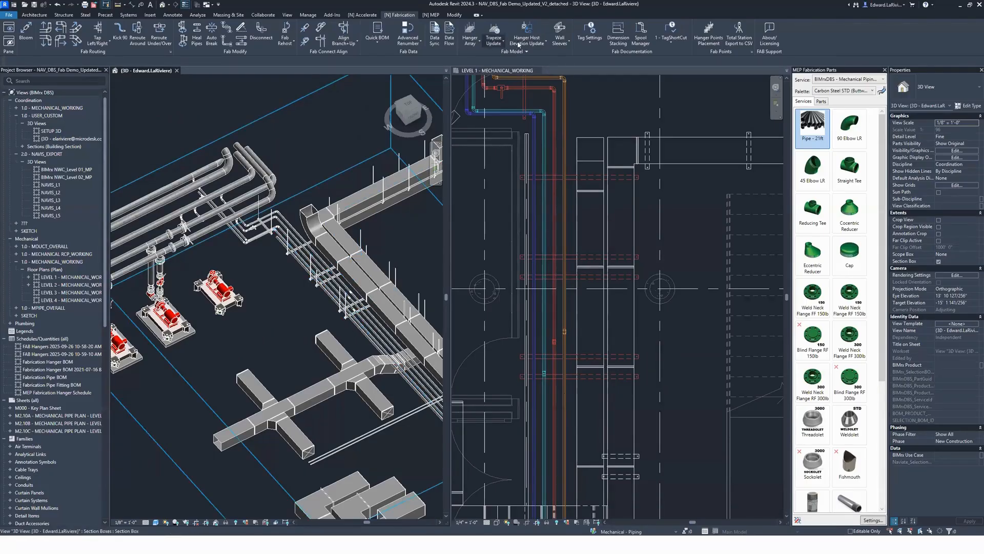
left_click(503, 44)
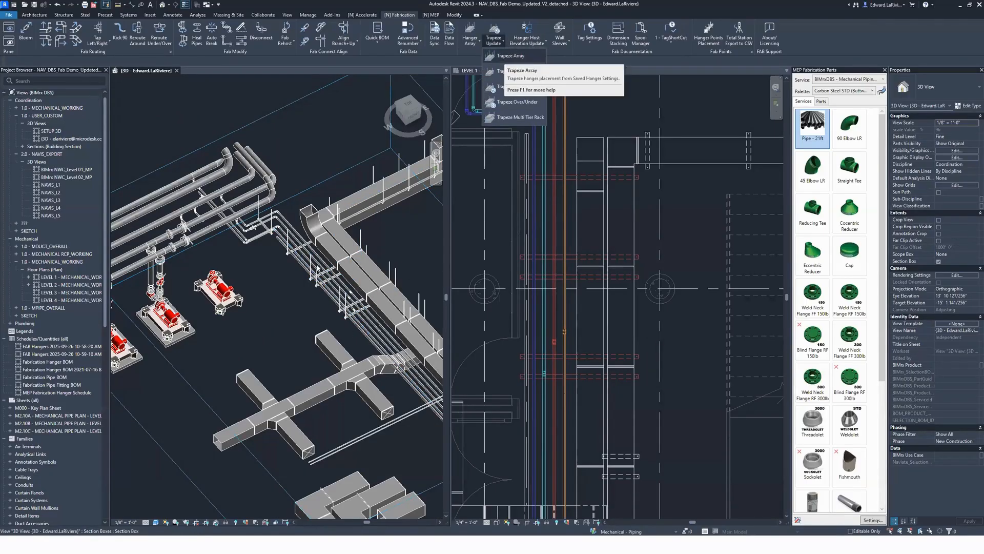
left_click(391, 250)
scroll(215, 244, "down", 3)
middle_click_drag(395, 343, 262, 362, "shift")
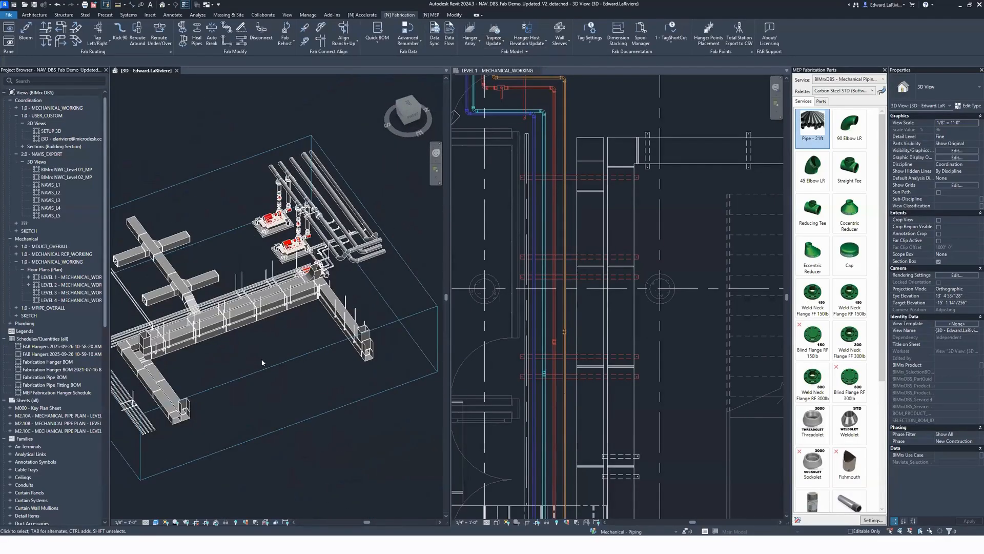
left_click(493, 41)
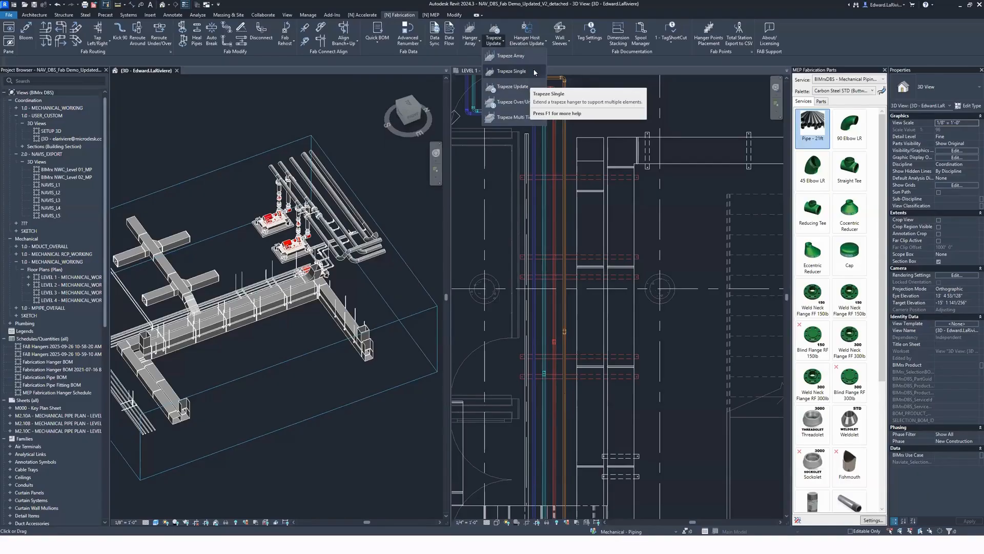
left_click(470, 41)
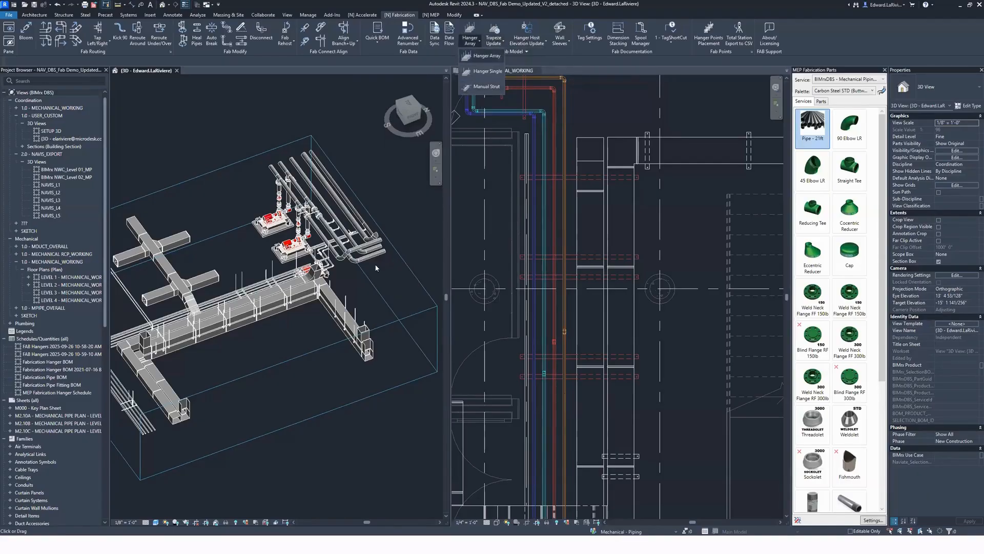
left_click(322, 325)
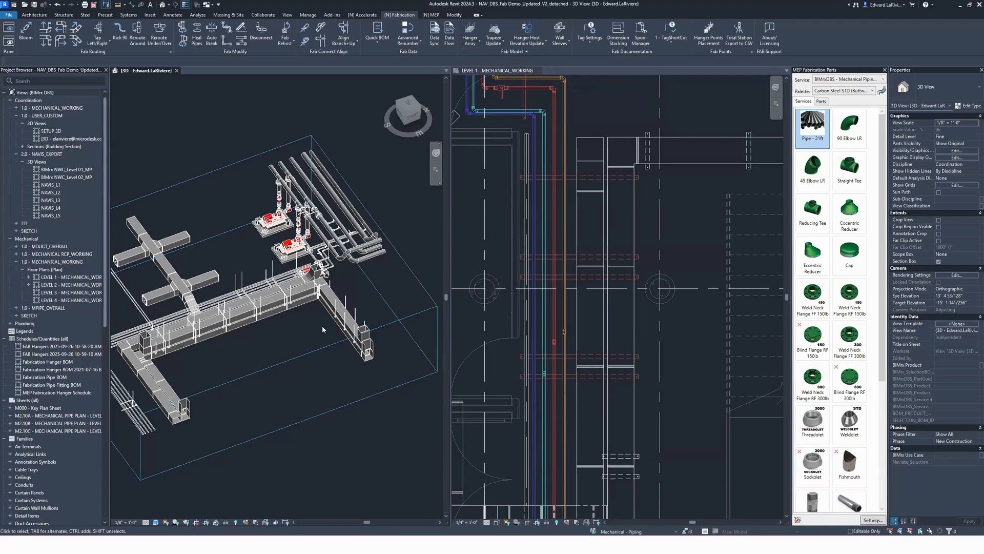
Step: Apply Trapeze Over/Under to five trapeze hangers along the main duct run in the 3D view and inspect them from another angle
scroll(293, 323, "up", 6)
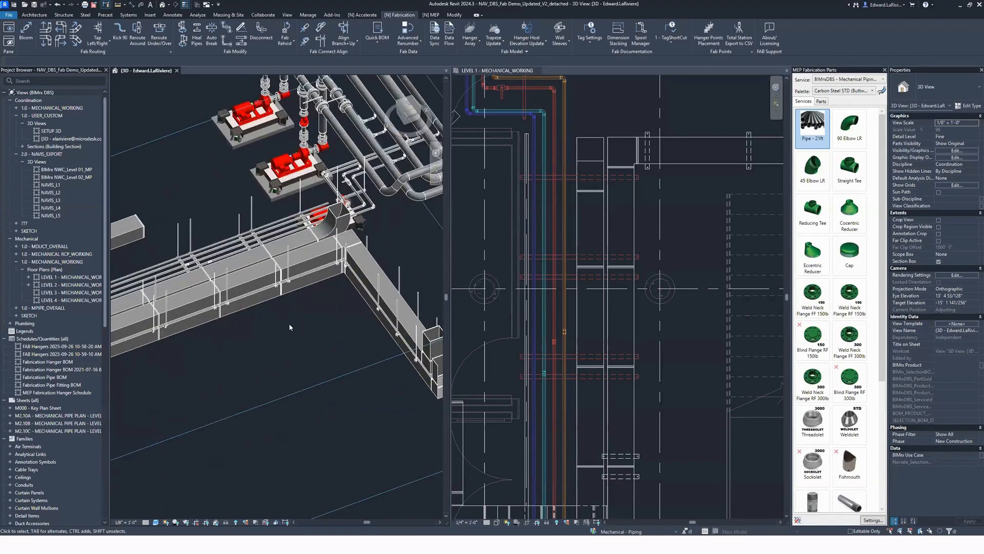
middle_click_drag(373, 296, 428, 193, "shift")
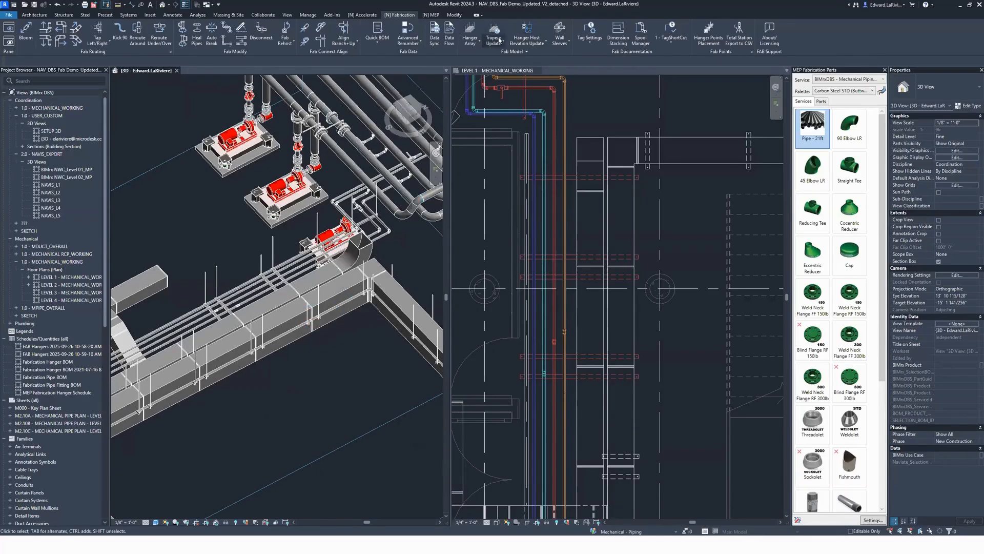
left_click(496, 42)
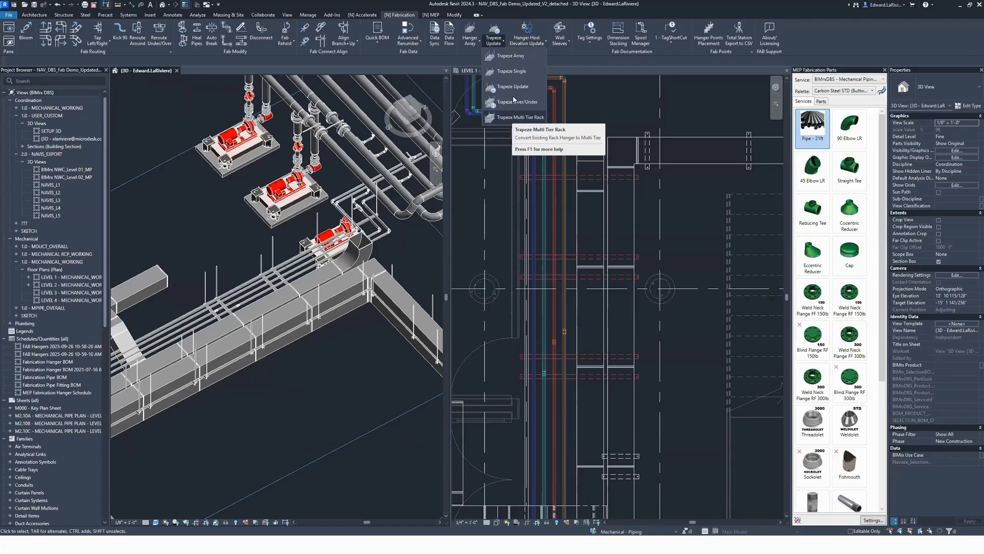
left_click(499, 87)
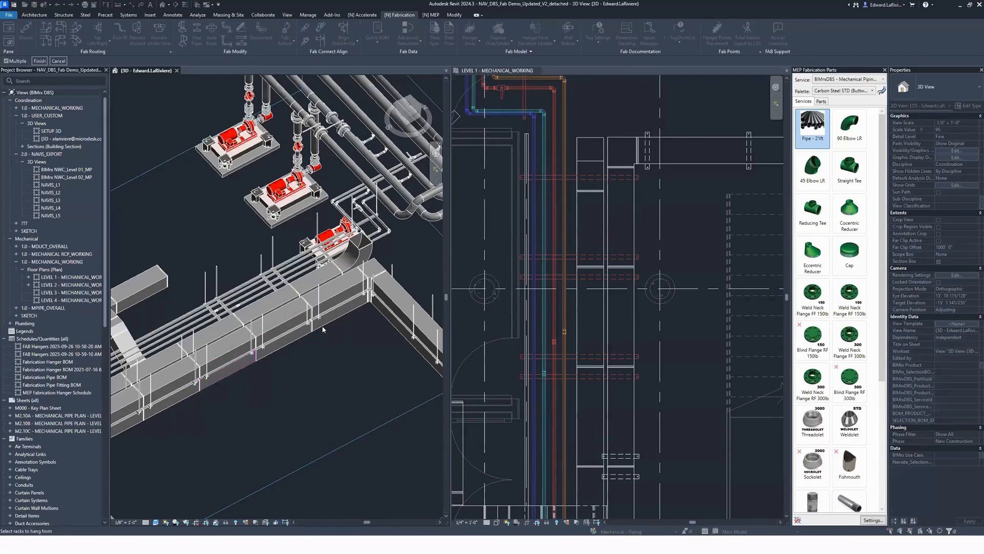
left_click(267, 348)
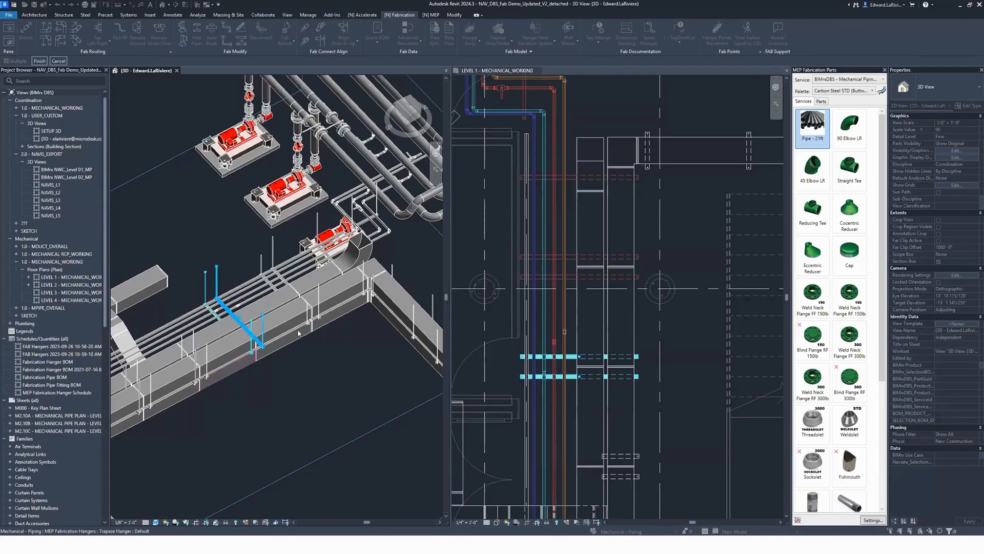
left_click(308, 323)
left_click(319, 317)
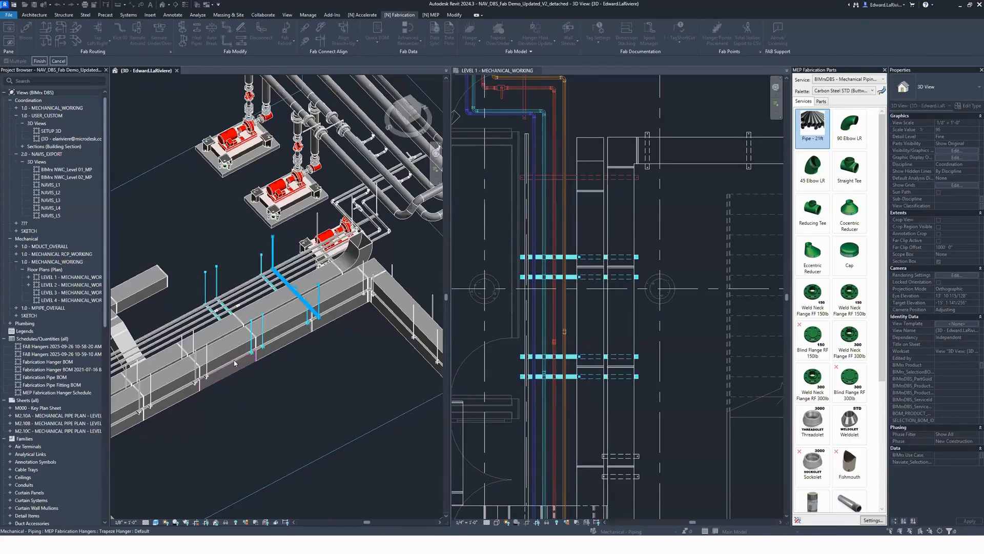
left_click(207, 376)
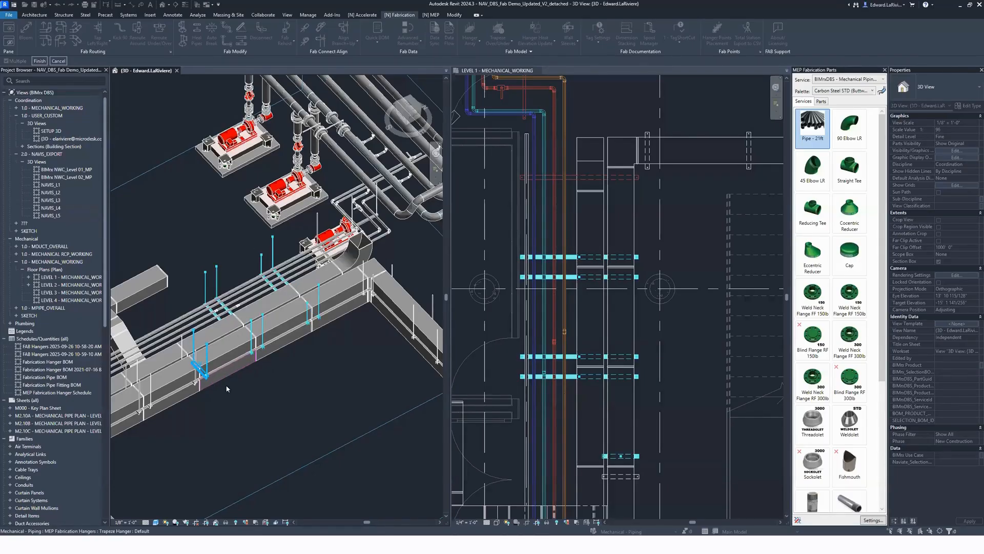
left_click(40, 61)
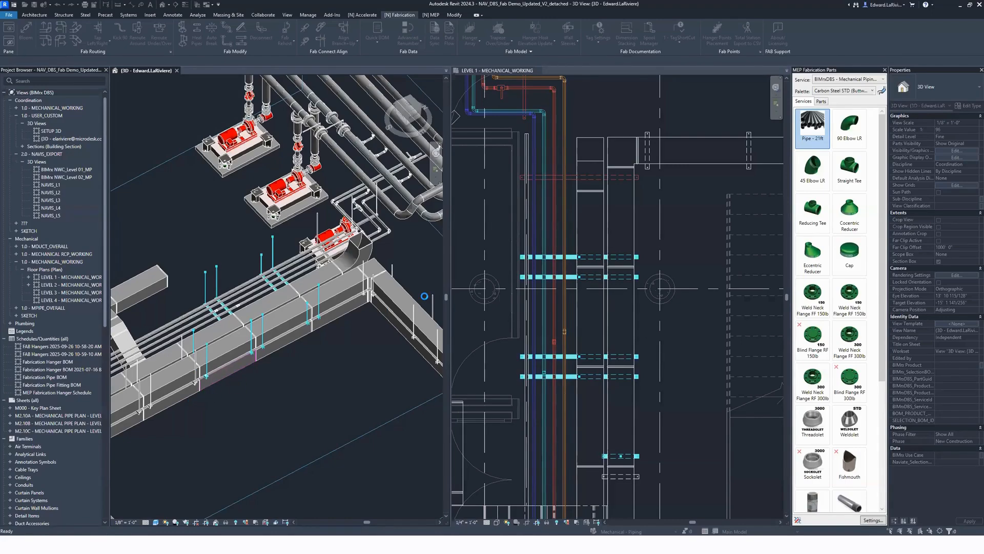
middle_click_drag(278, 413, 382, 289, "shift")
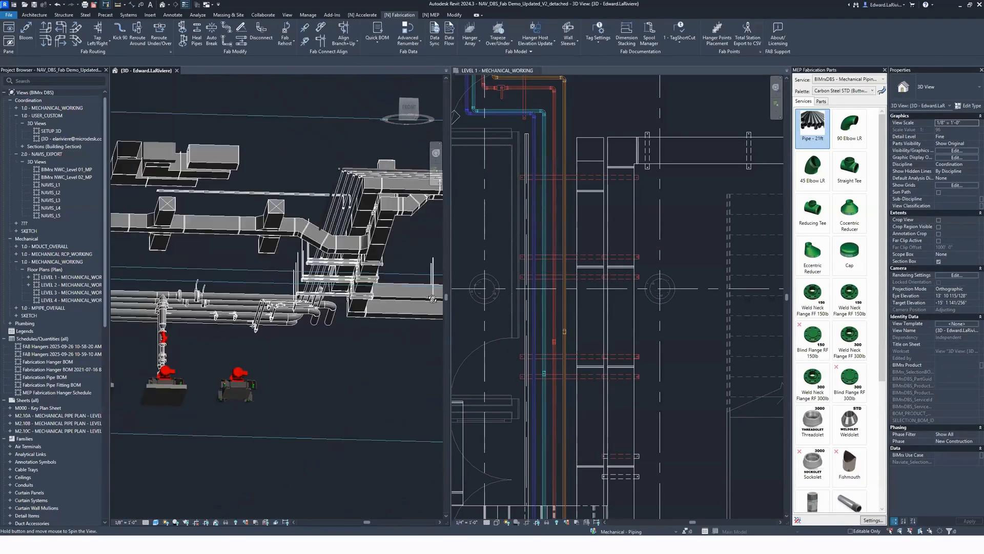
Step: Examine the converted trapeze hangers along the ducts in the 3D view from below, from above and across the whole system
scroll(383, 286, "up", 3)
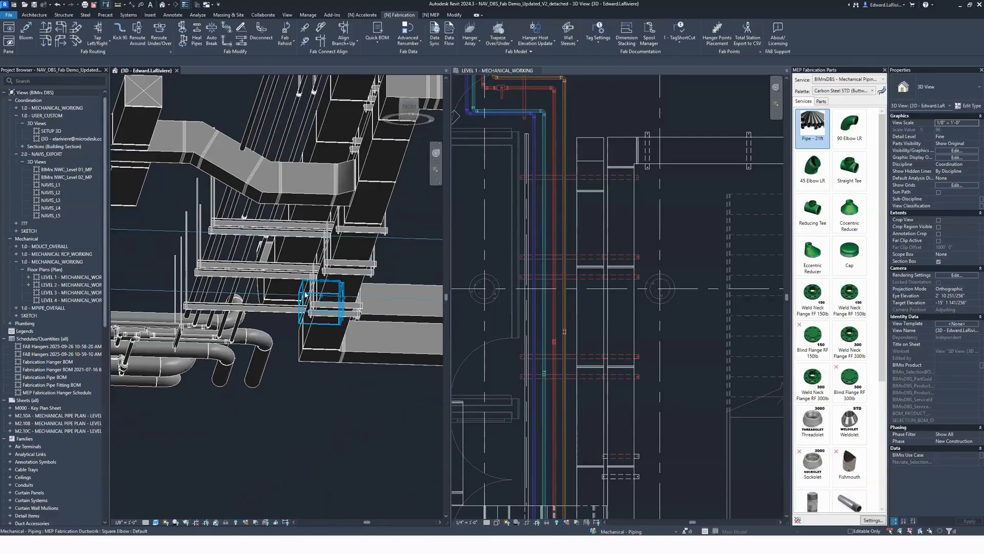
left_click(340, 288)
middle_click_drag(369, 401, 296, 429, "shift")
left_click(268, 346)
left_click(296, 426)
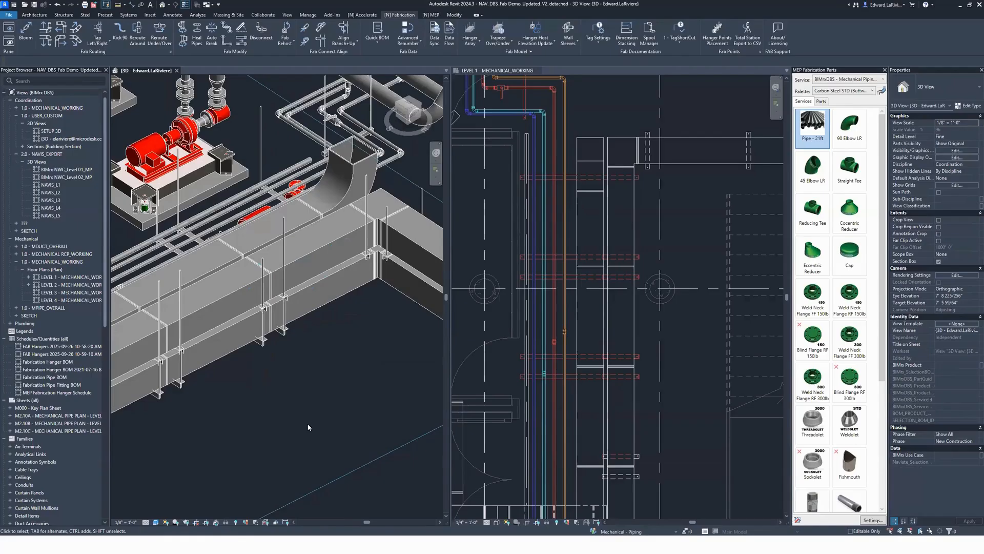
middle_click_drag(321, 404, 296, 363, "shift")
scroll(312, 443, "down", 2)
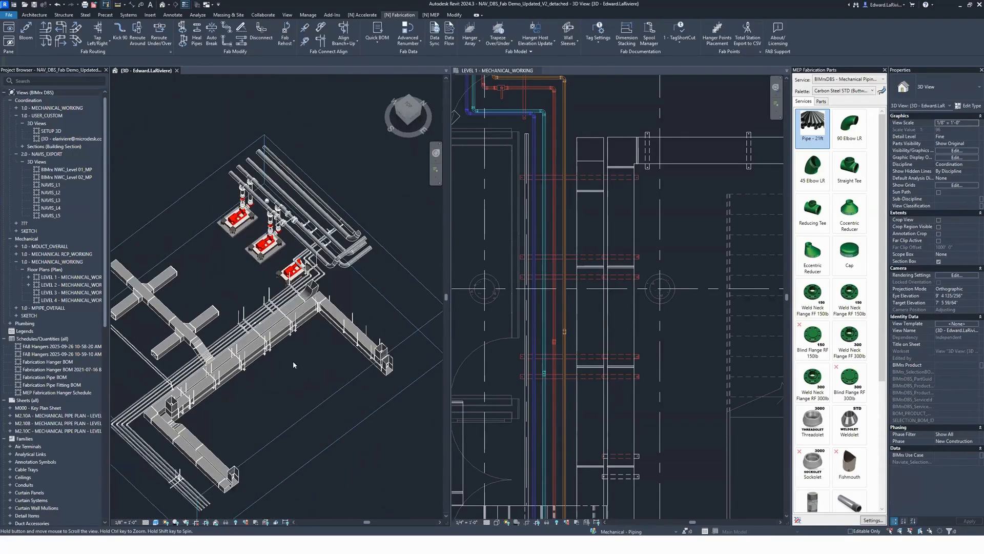
Step: Copy the lower straight duct of the branch run vertically downward in a front-facing 3D view to add a third parallel duct
left_click(151, 502)
scroll(211, 436, "down", 1)
middle_click_drag(254, 417, 374, 228)
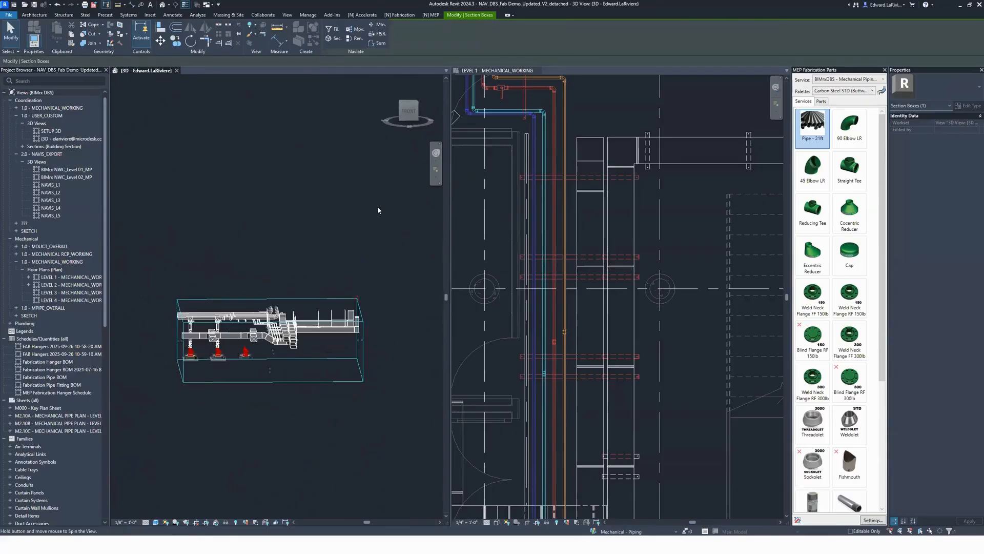
scroll(390, 334, "up", 10)
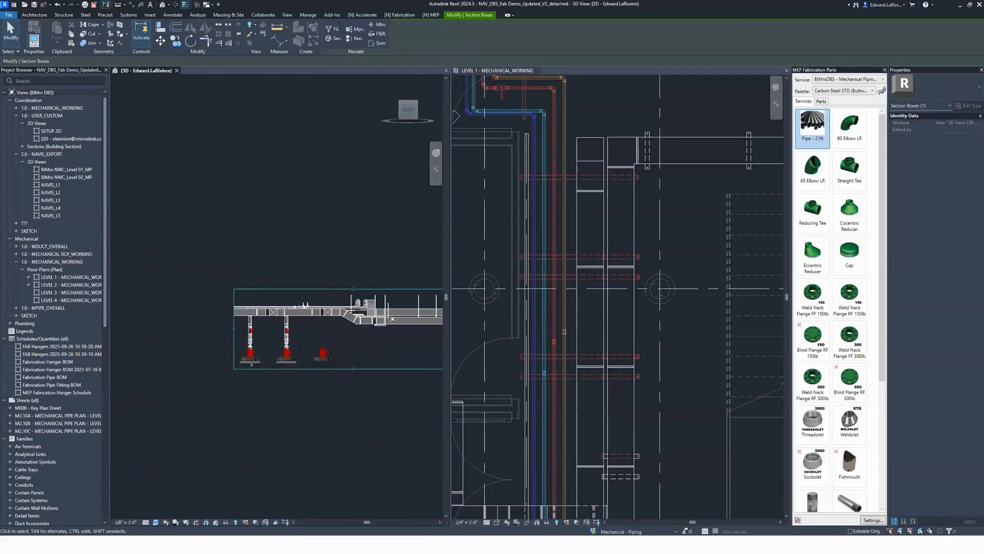
left_click(352, 287)
key("c")
key("o")
left_click(349, 267)
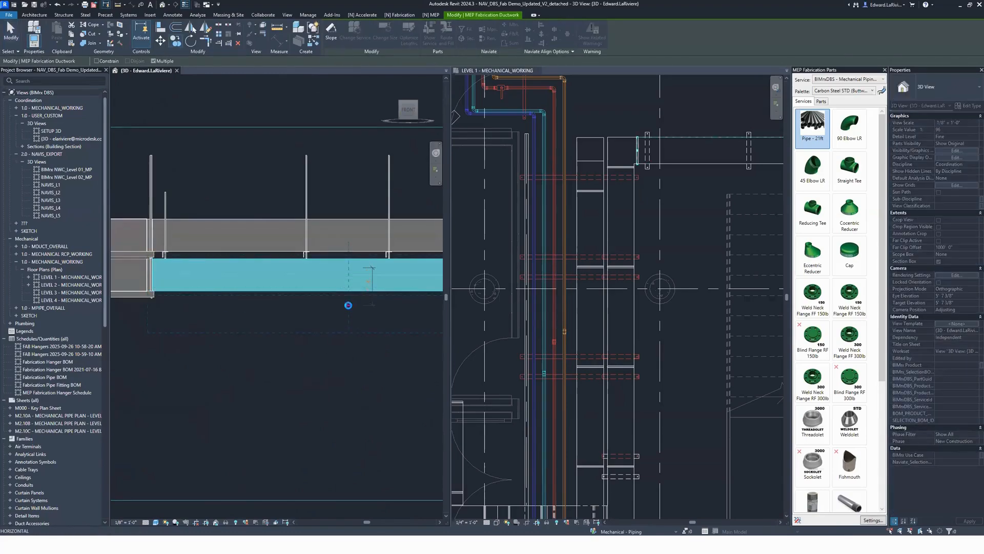
left_click(347, 342)
key("Escape")
key("Escape")
scroll(360, 364, "down", 3)
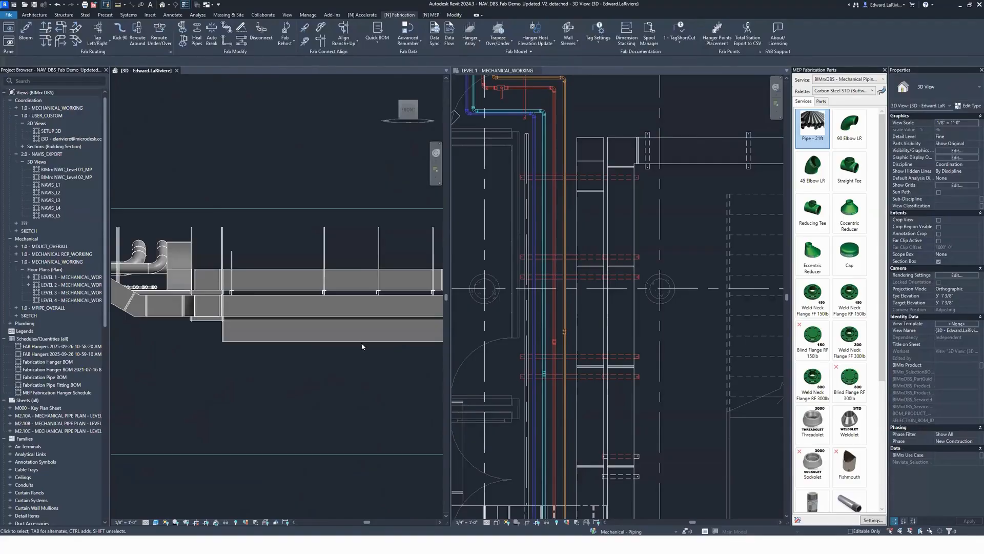
left_click(362, 341)
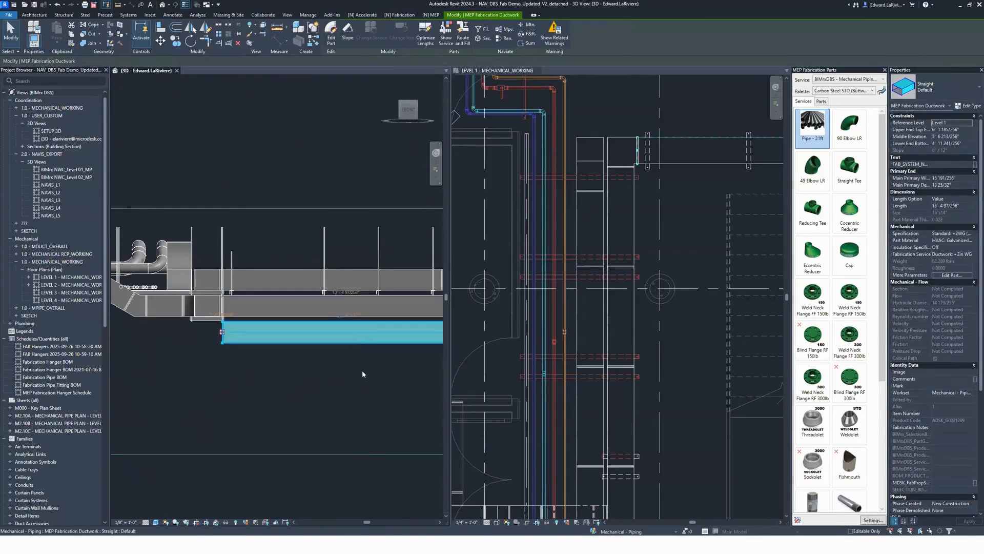
left_click(362, 371)
Step: Start Trapeze Multi Tier Rack and choose the four trapeze hangers along the stacked duct run as the racks to convert
middle_click_drag(380, 374, 339, 405, "shift")
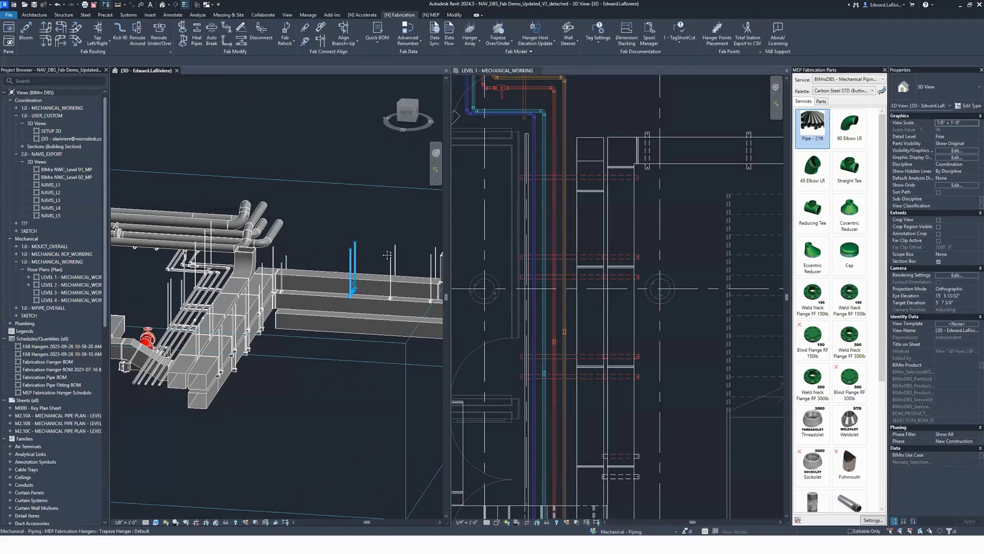
middle_click_drag(351, 259, 327, 257)
scroll(384, 279, "up", 3)
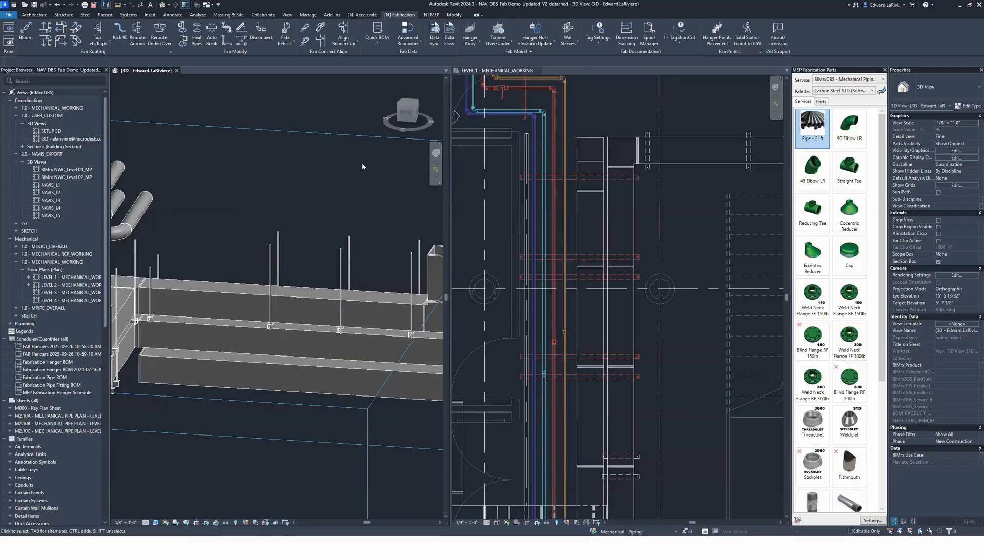
left_click(498, 42)
left_click(518, 117)
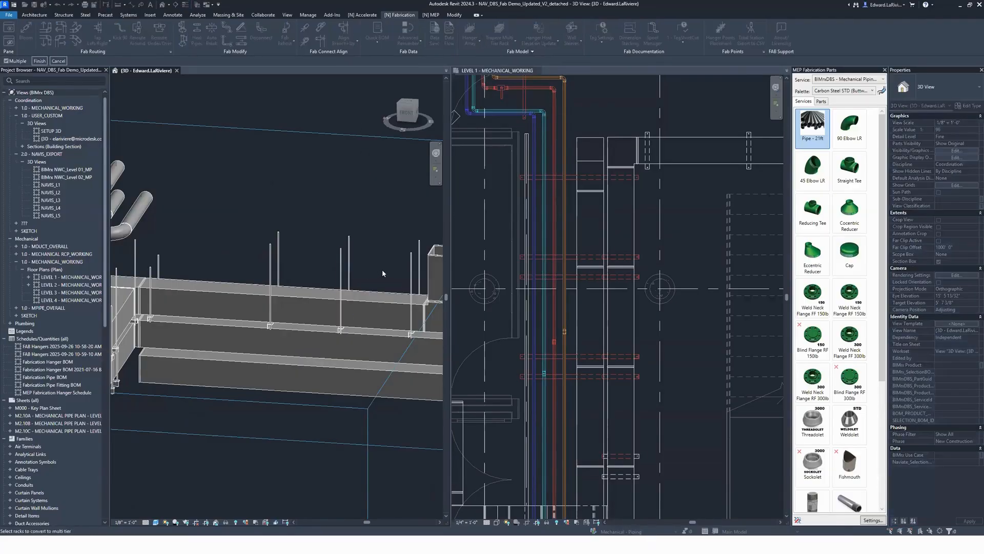
left_click(341, 267)
left_click(411, 276)
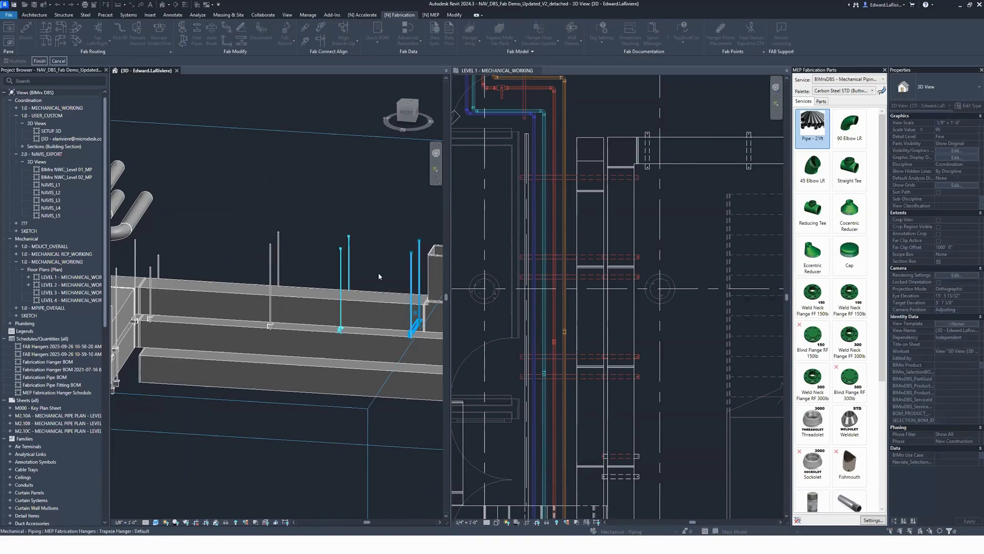
left_click(270, 271)
left_click(165, 264)
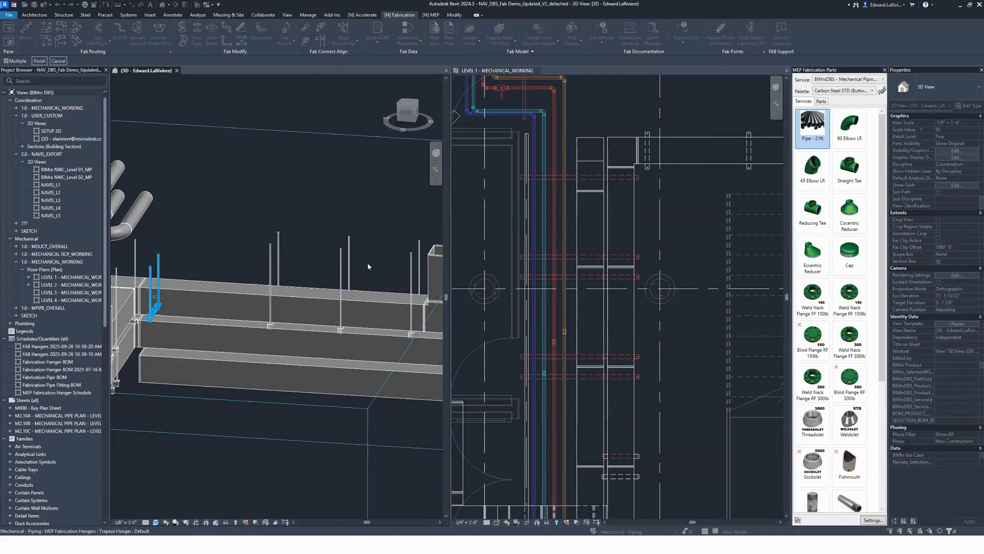
left_click(408, 284)
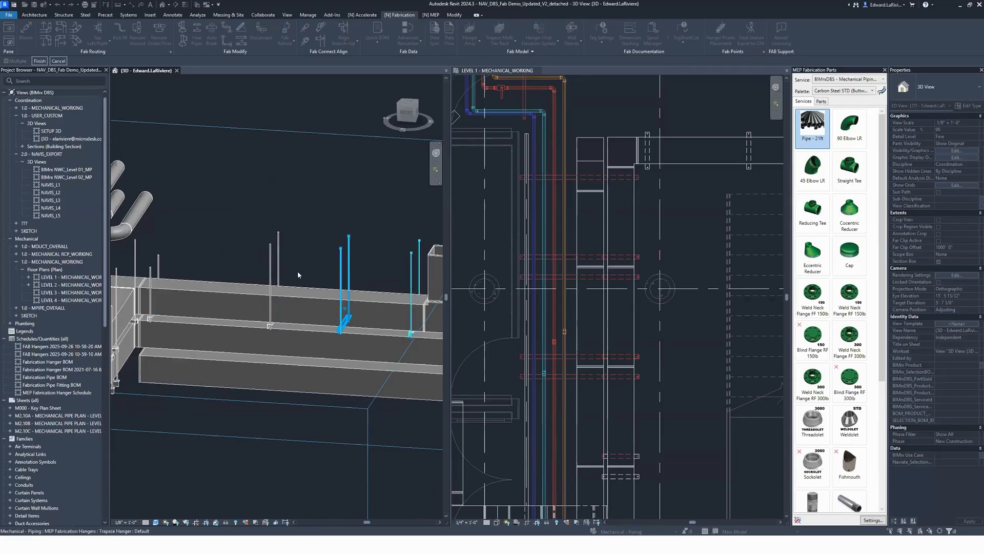
left_click(271, 273, "ctrl")
left_click(160, 264, "ctrl")
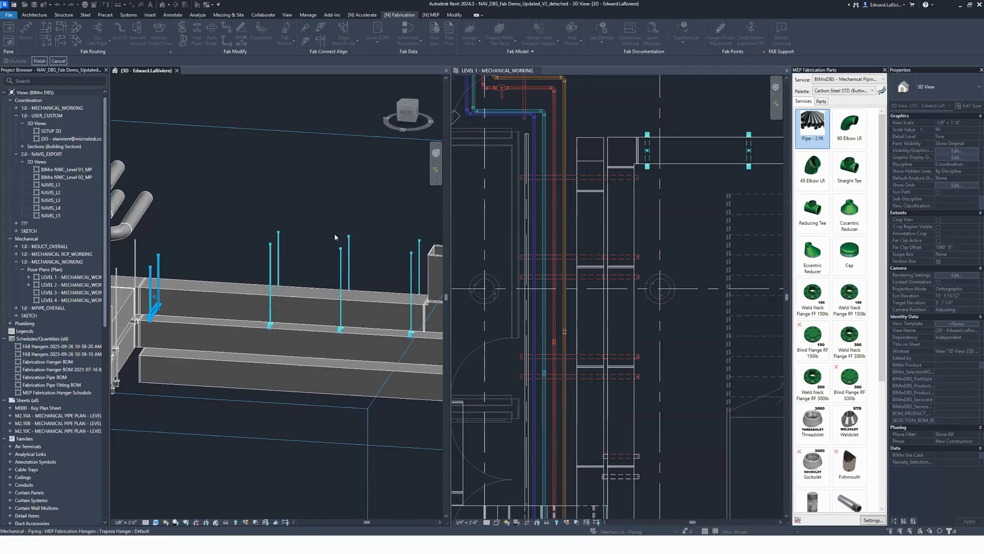
left_click(40, 62)
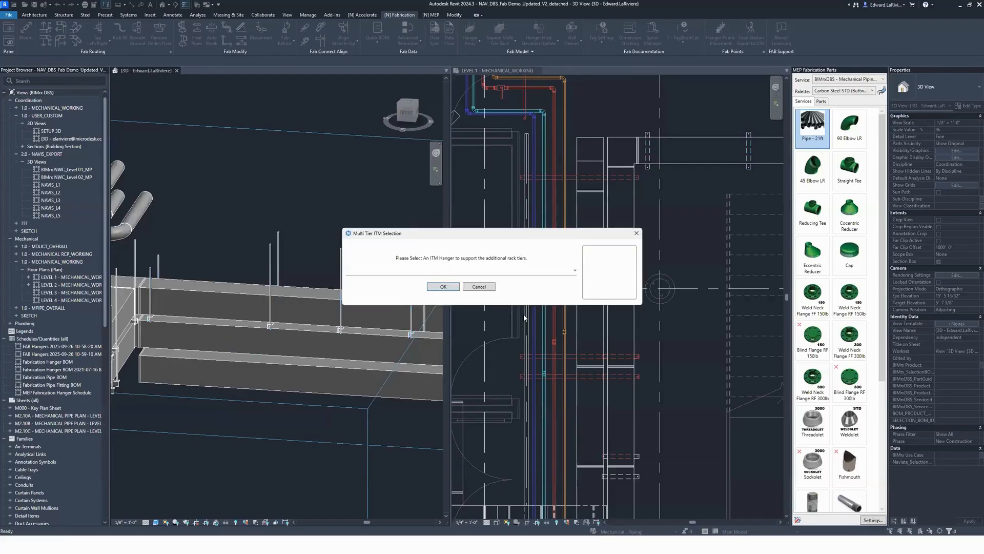
Step: Set Trapeze Hanger as the ITM hanger for the additional tiers and generate them under the two lower ducts
left_click(512, 273)
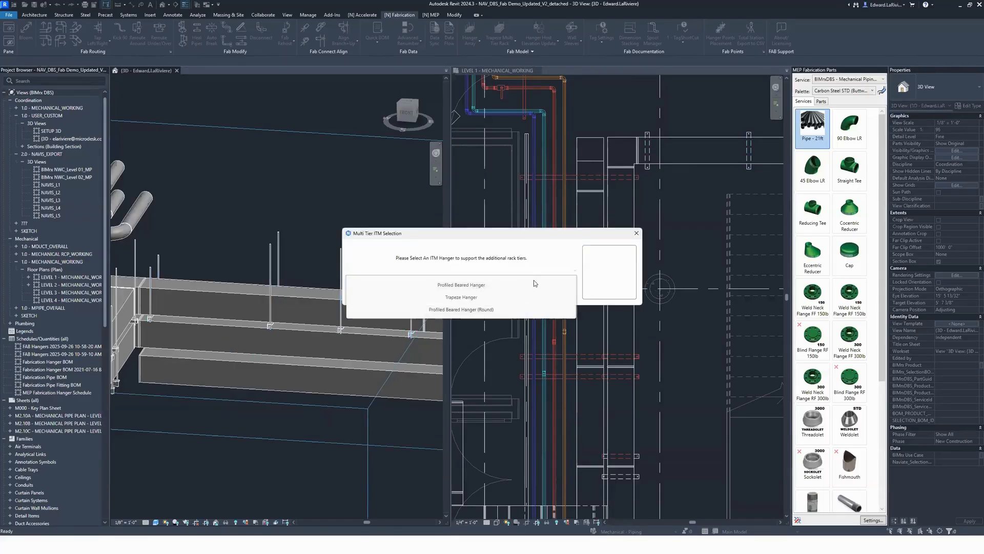
left_click(467, 302)
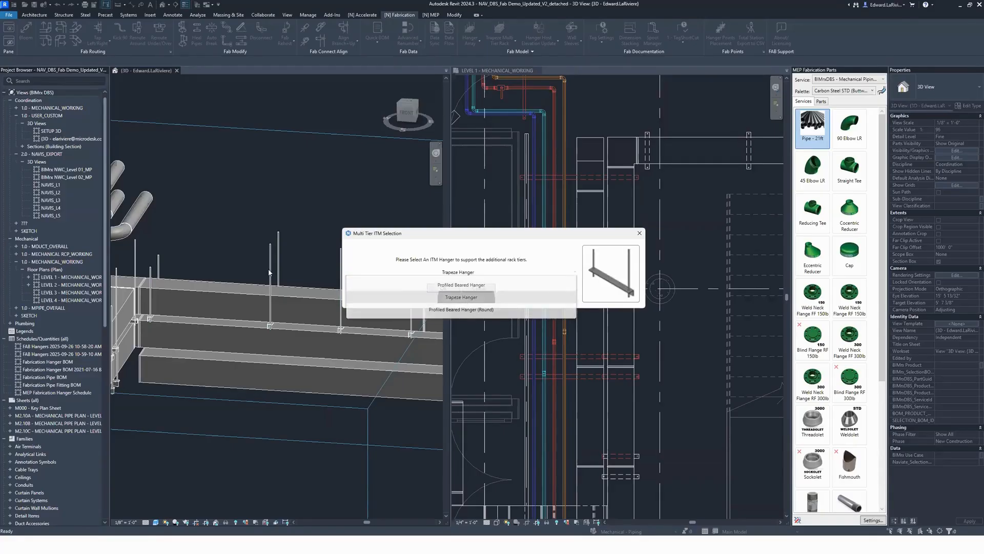
left_click(443, 288)
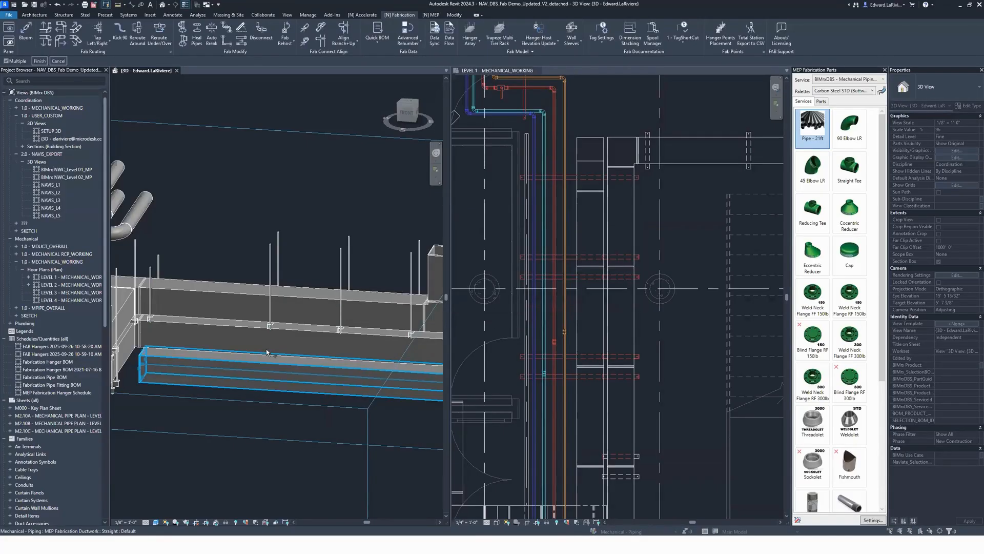
left_click(278, 341)
left_click(275, 373)
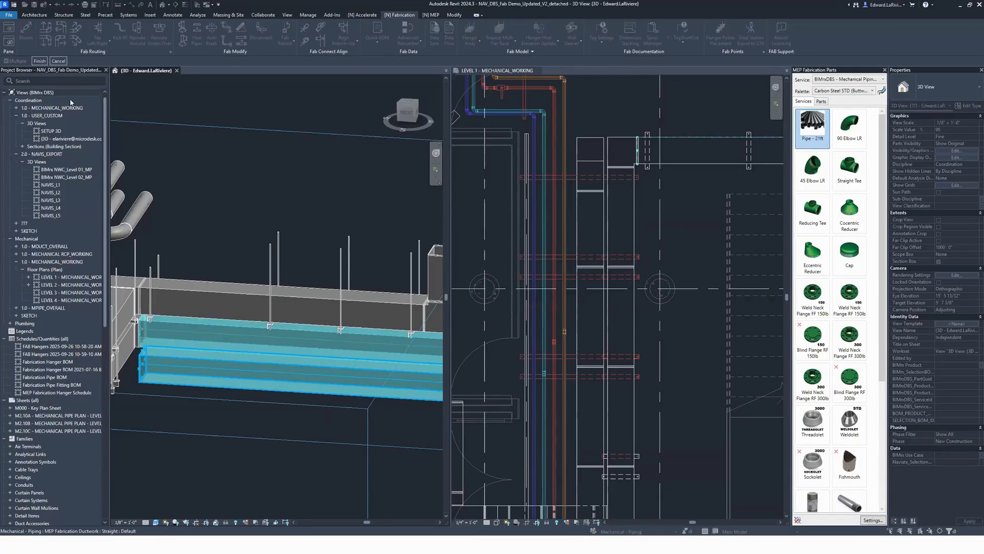
left_click(39, 61)
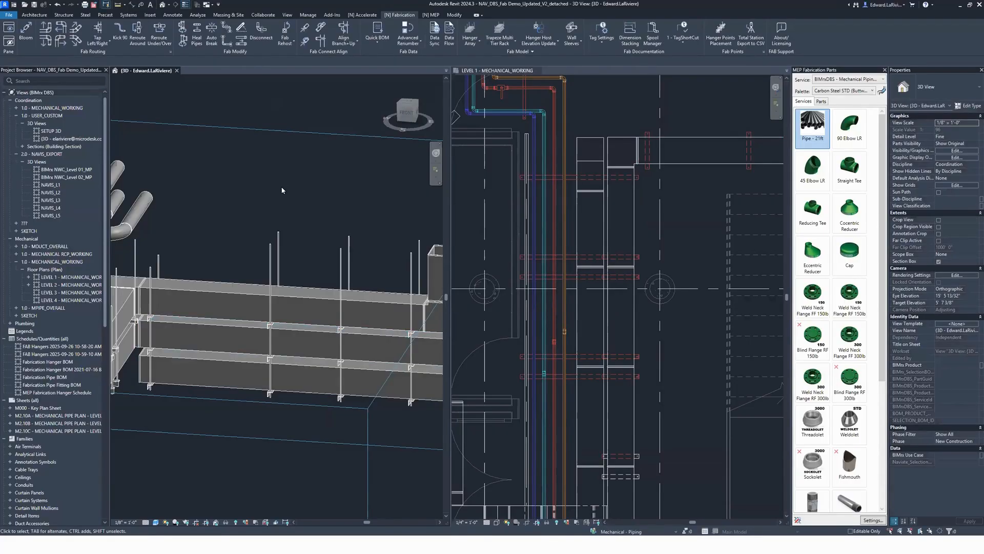
Step: Examine the new multi-tier racks in the 3D view, including the bottom-tier hanger's rod properties
middle_click_drag(281, 190, 277, 211, "shift")
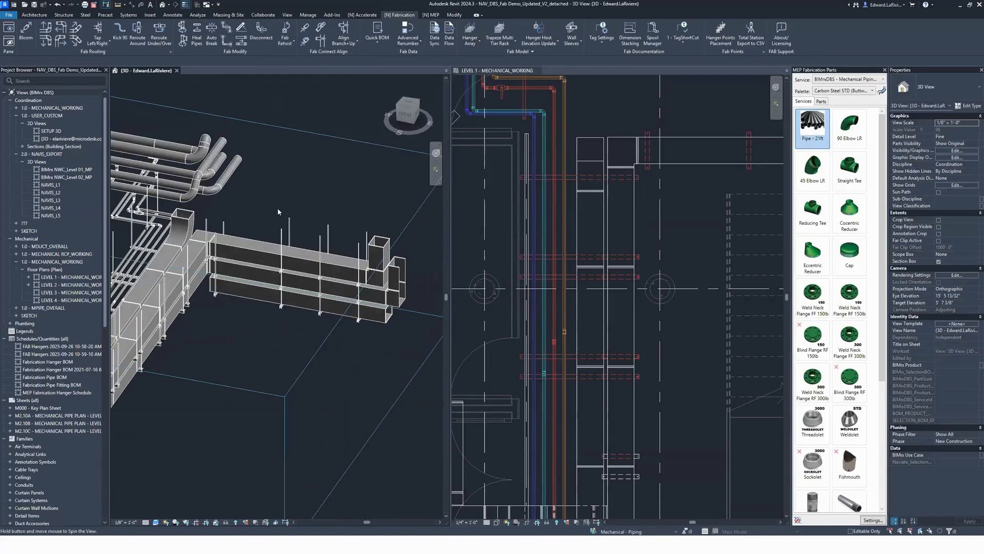
scroll(289, 200, "up", 2)
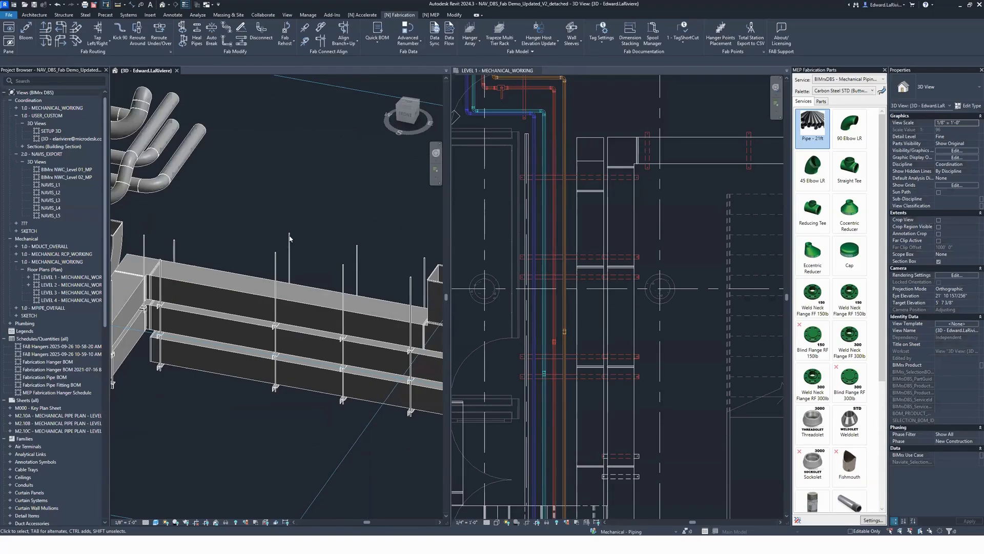
left_click(277, 382)
scroll(282, 380, "up", 3)
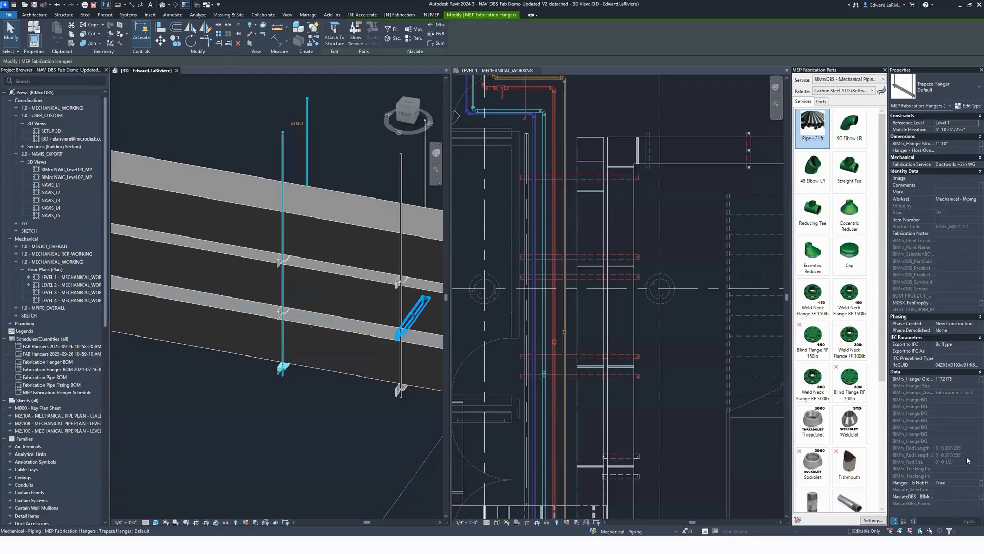
left_click(262, 432)
left_click(258, 438)
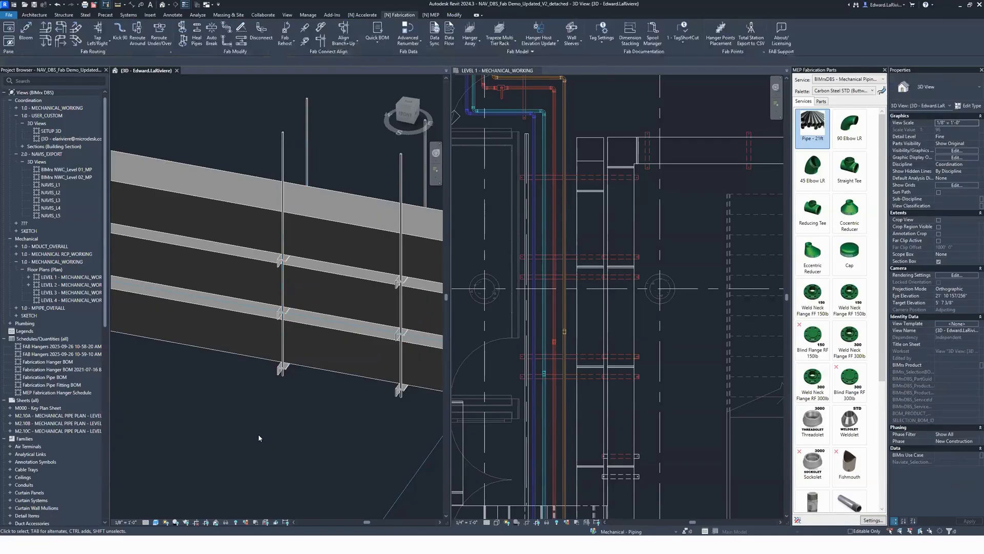
Step: Compare the middle-tier hanger's rod length properties with those of the full-length hanger on the same rack
left_click(279, 311)
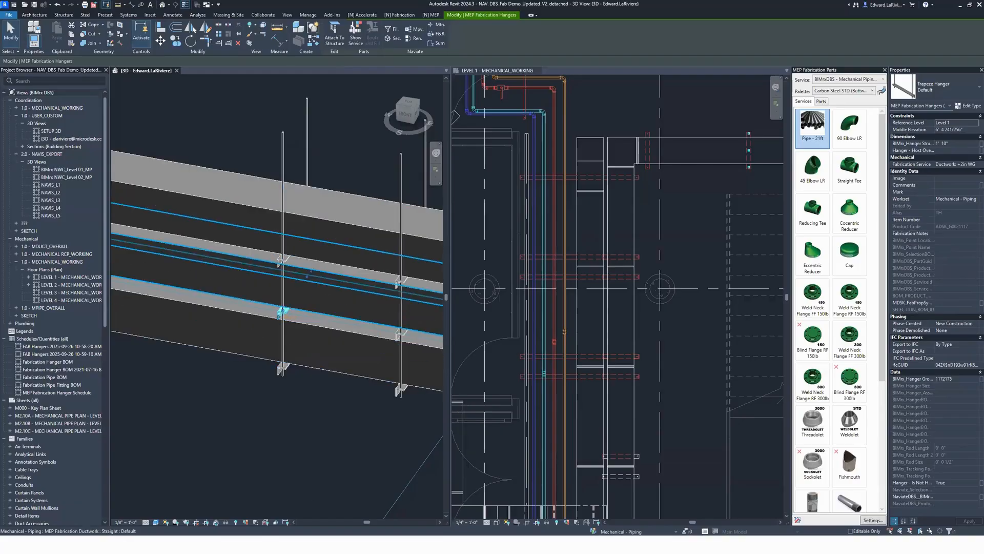
mouse_move(364, 470)
middle_mouse_down("shift")
mouse_move(404, 441)
mouse_move(433, 398)
mouse_move(362, 474)
middle_mouse_up("shift")
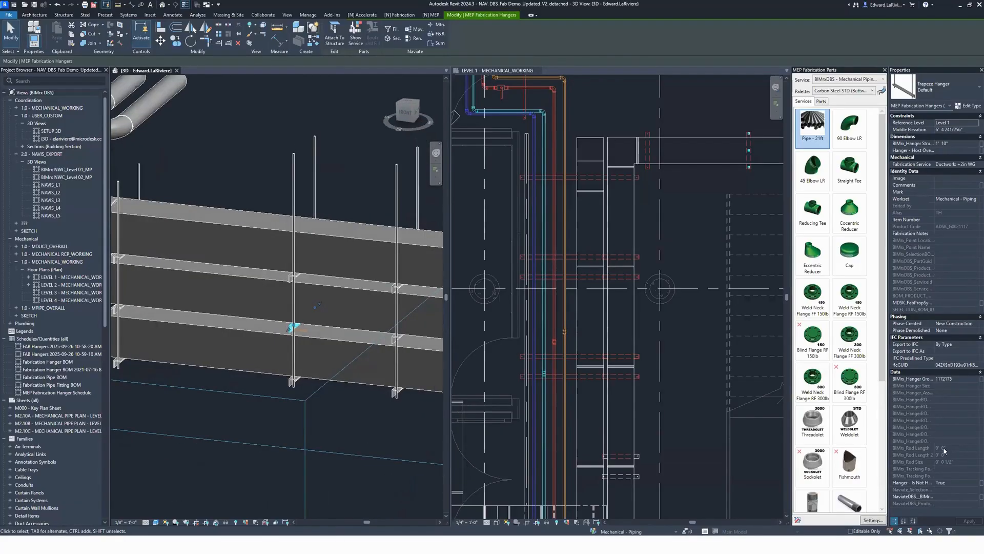
scroll(271, 333, "up", 4)
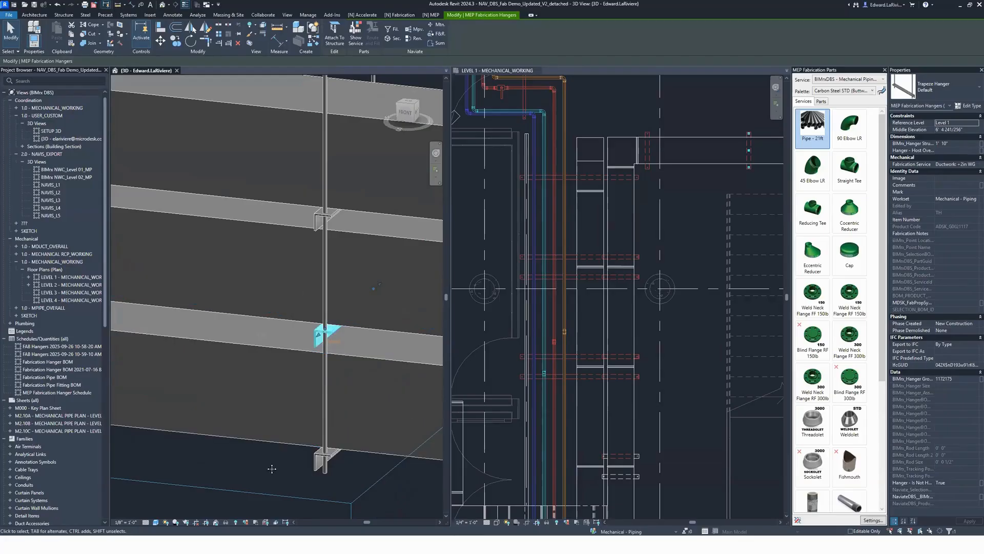
scroll(305, 328, "down", 2)
scroll(305, 328, "down", 2)
middle_click_drag(320, 365, 262, 410, "shift")
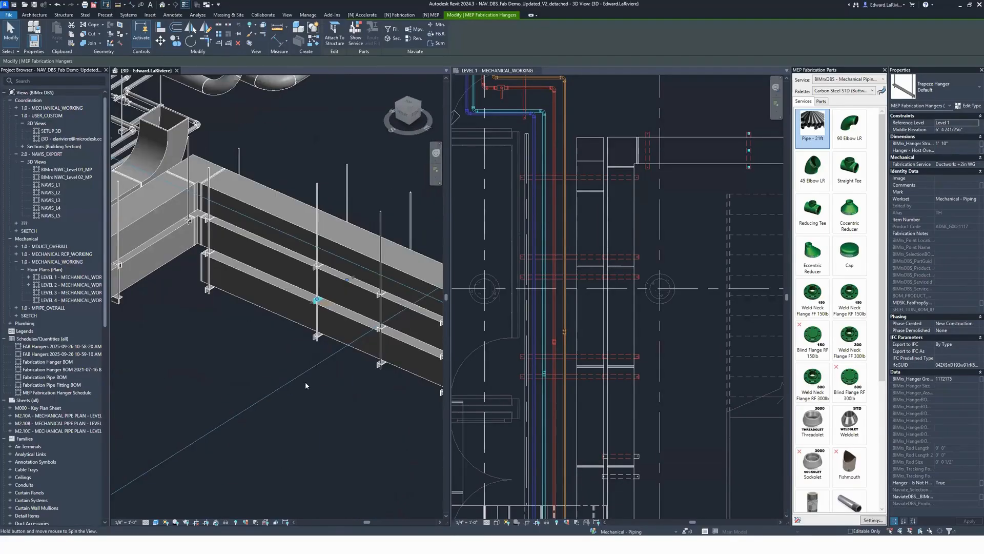
left_click(347, 185)
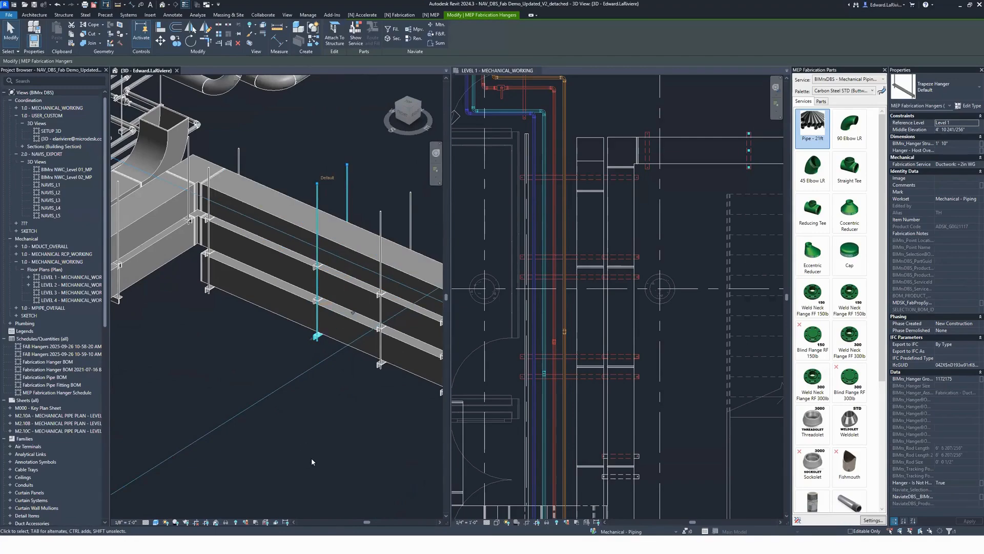
key("Escape")
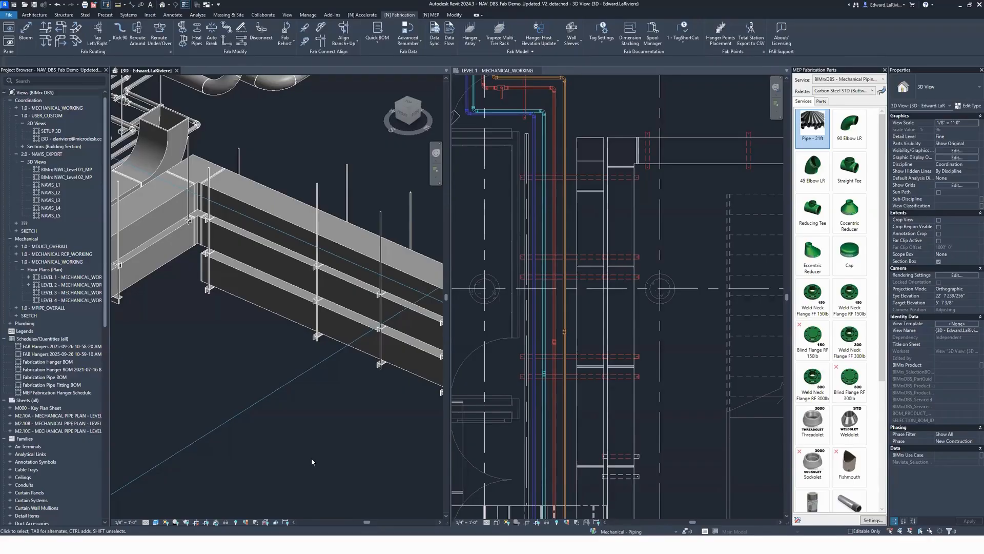
Step: Draw a horizontal building section just below the branch duct in the Level 1 plan, adjust its view depth, and open its view
left_click(666, 243)
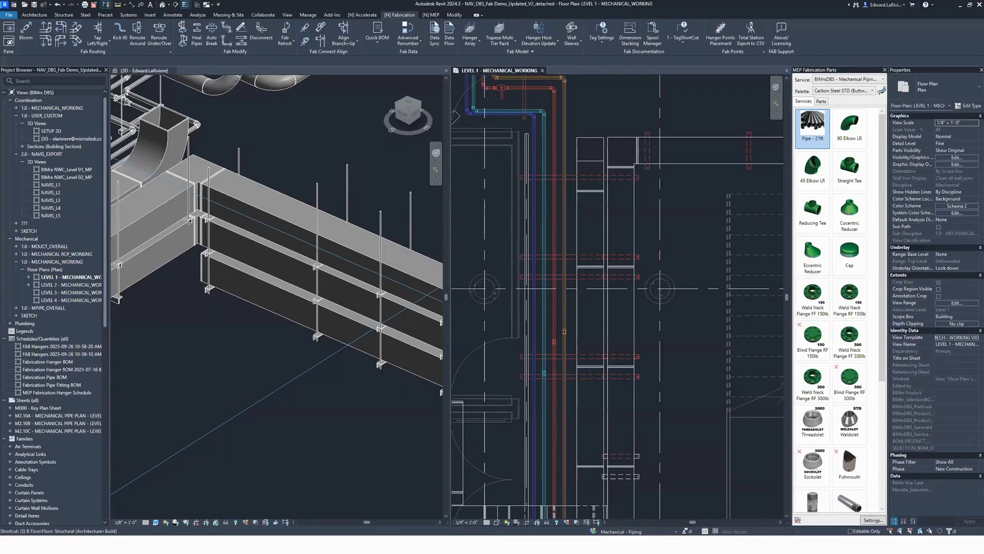
key("s")
key("e")
left_click(483, 194)
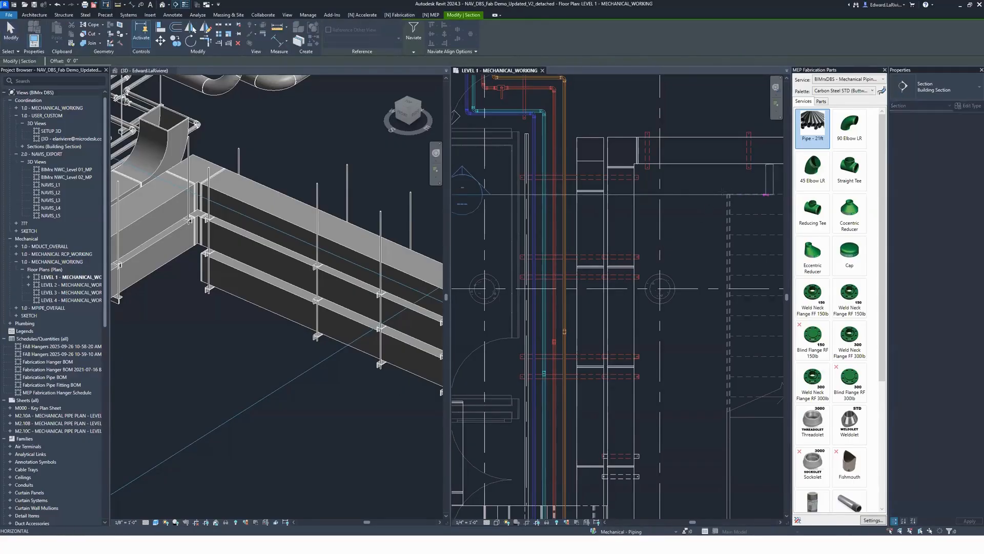
left_click(705, 195)
scroll(704, 238, "down", 3)
middle_click_drag(649, 129, 629, 231)
scroll(630, 230, "down", 1)
left_click_drag(624, 191, 626, 285)
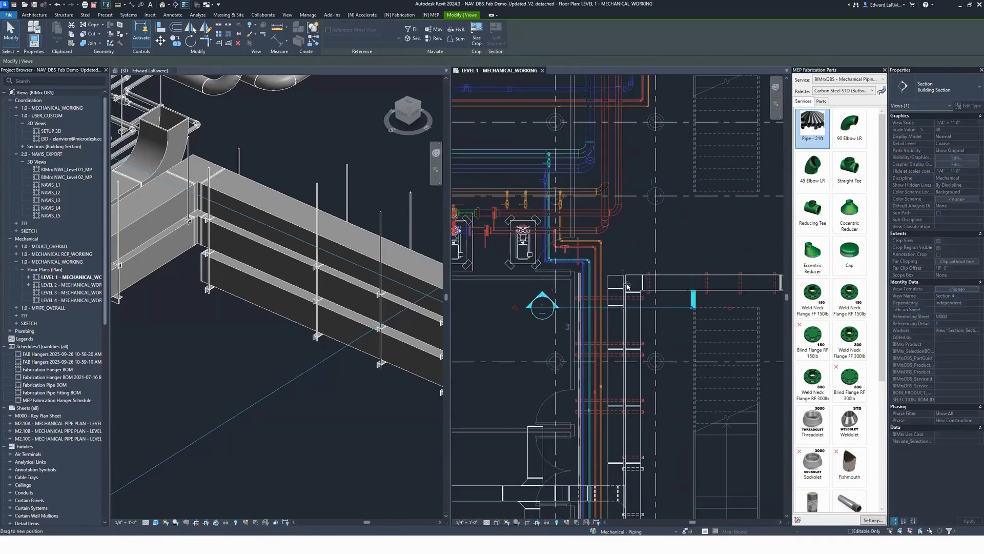
right_click(678, 311)
left_click(708, 124)
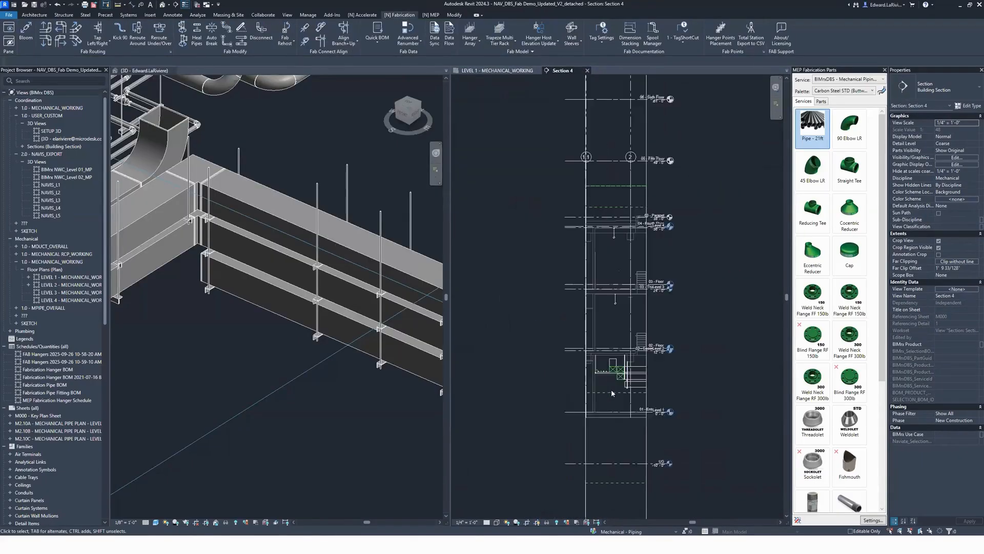
Step: Draw a horizontal reference plane above the ducts in Section 4, spanning past the trapeze hanger's rods, and name it Supp Steel
scroll(623, 358, "up", 5)
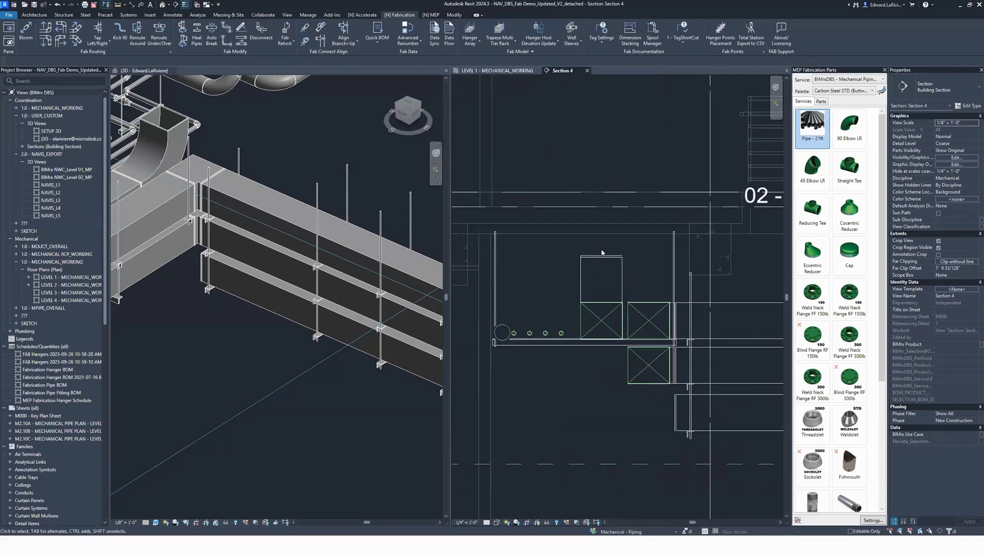
key("r")
key("p")
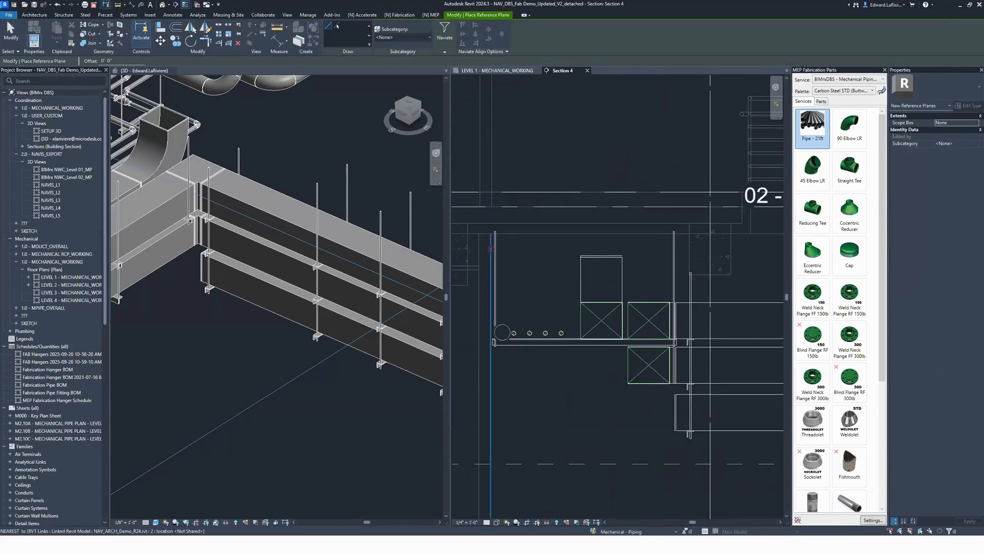
key("Escape")
key("Escape")
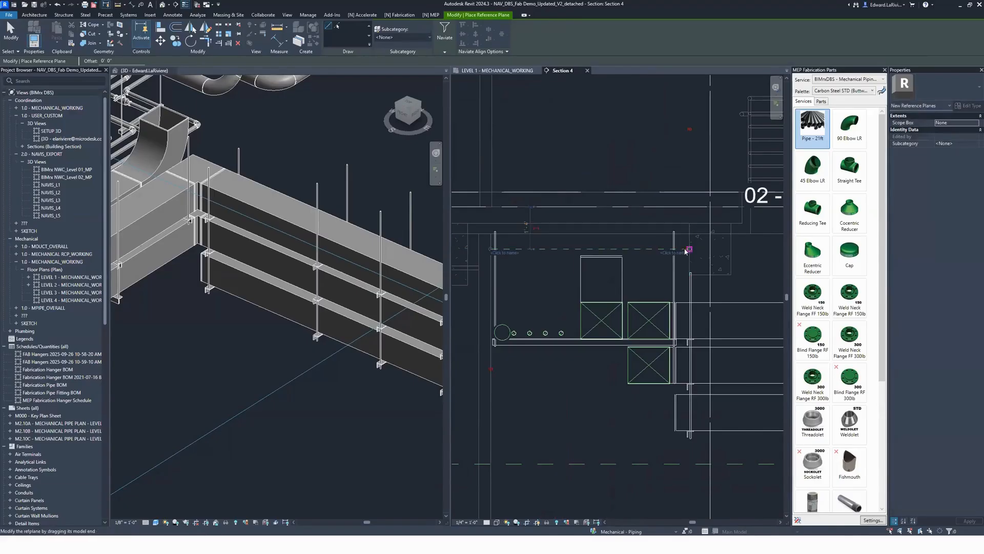
left_click(665, 250)
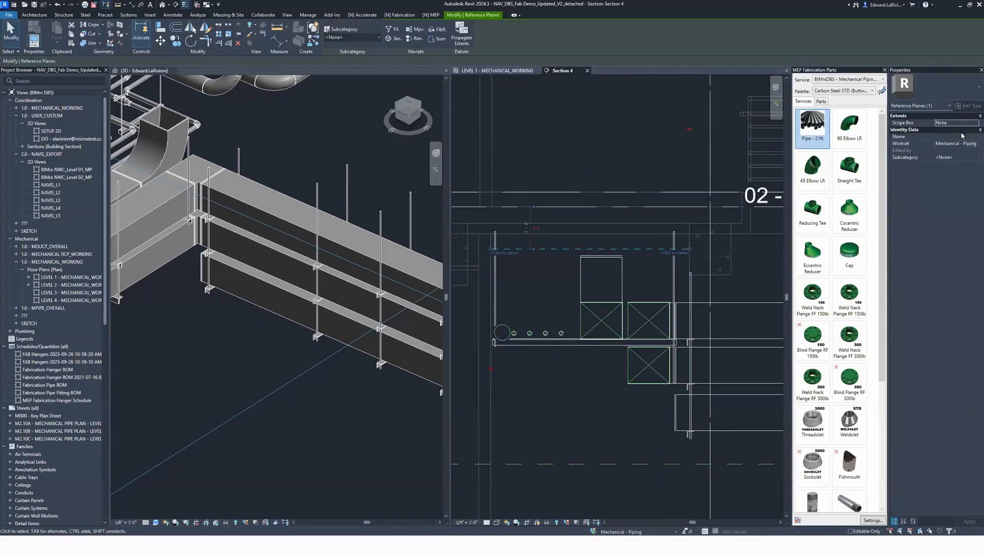
left_click(963, 136)
type("Supp Steel")
left_click(556, 181)
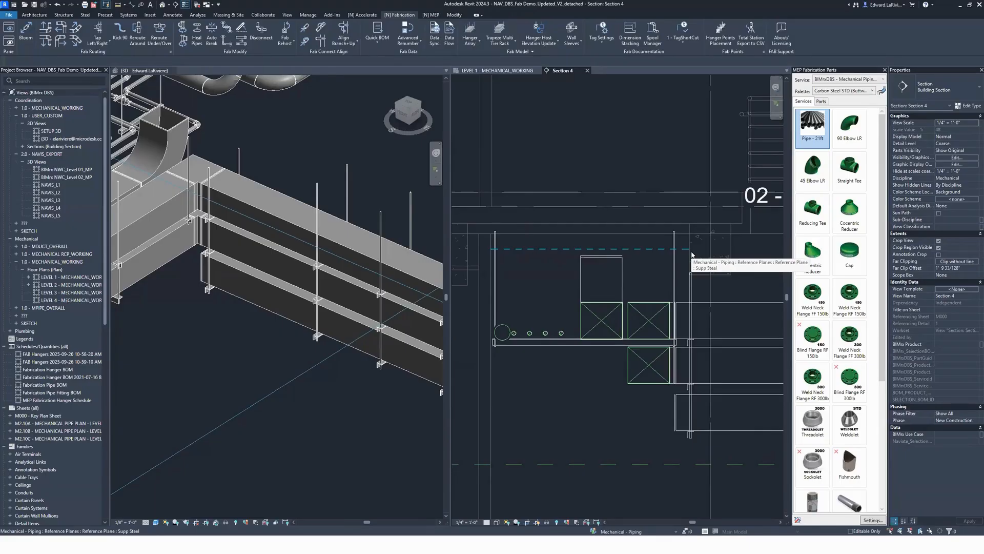
Step: Start manual strut placement in the Level 1 plan with Trapeze Hanger as the part to place
left_click(494, 70)
scroll(601, 323, "up", 4)
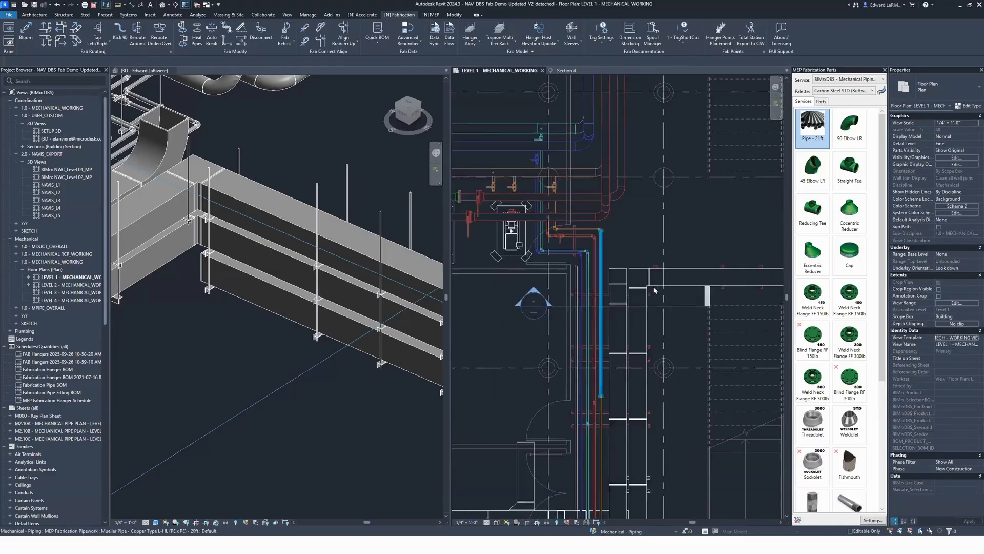
left_click(469, 41)
left_click(481, 87)
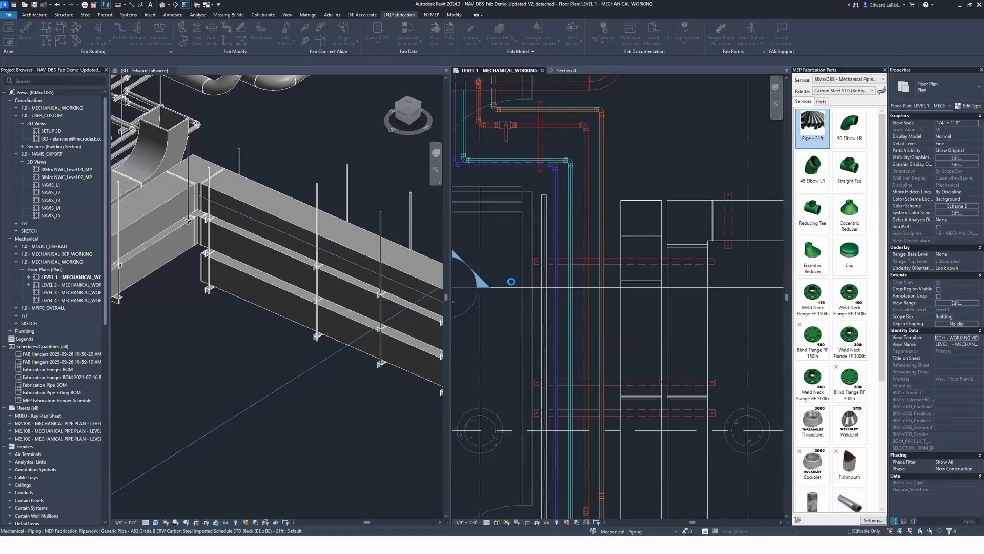
left_click(508, 272)
scroll(495, 440, "down", 1)
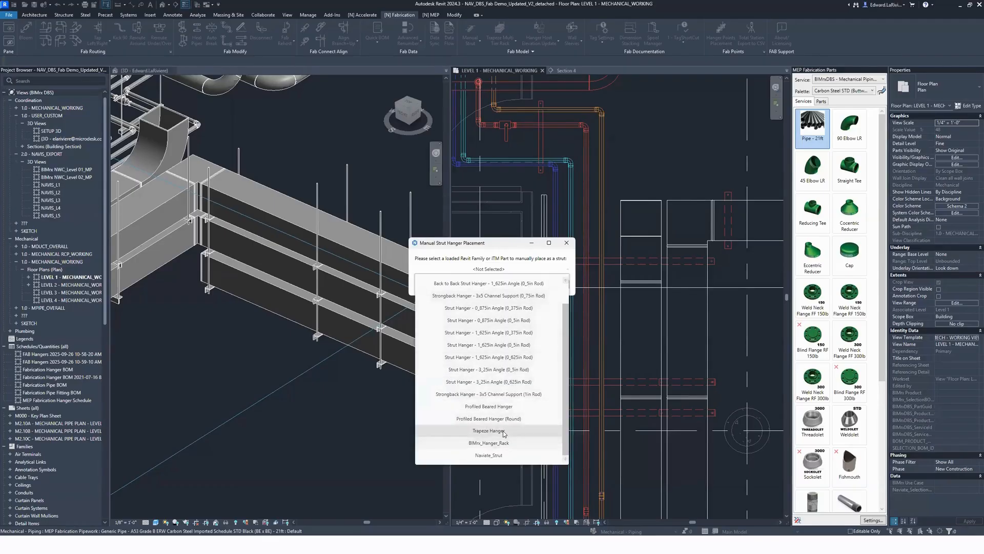
left_click(500, 436)
left_click(518, 283)
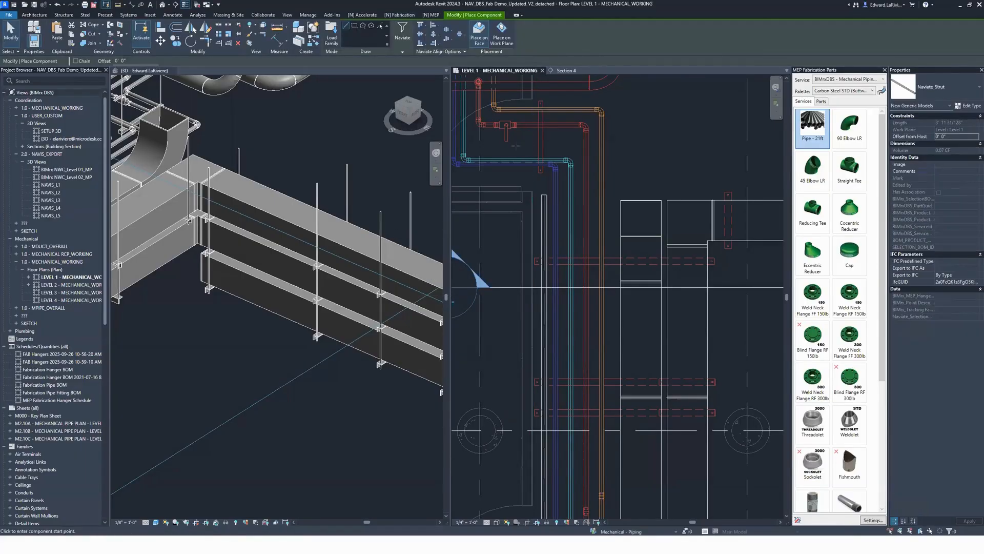
Step: Draw a strut about 6' 11 1/2" long on the Supp Steel reference plane, along the trapeze hanger just above the section line and out to the grid line
left_click(502, 33)
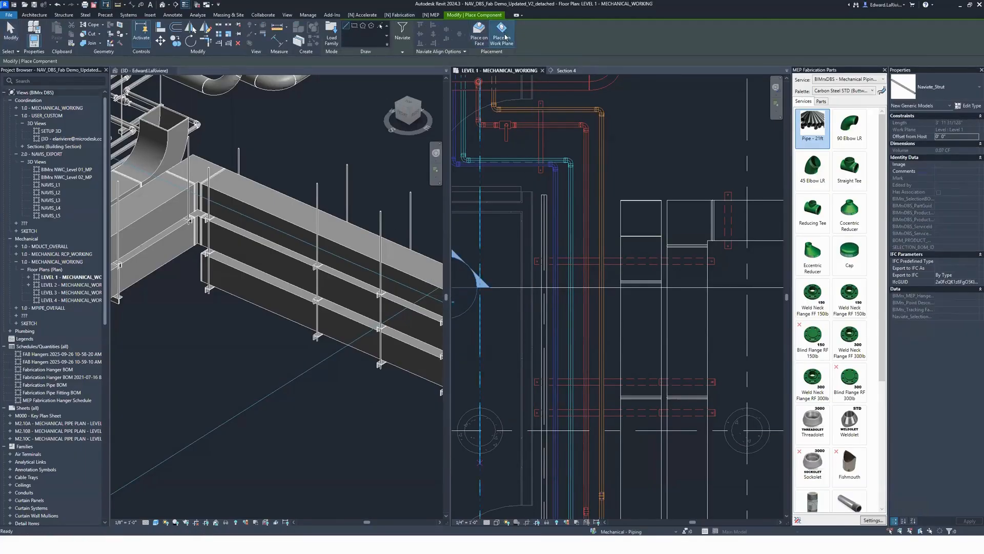
left_click(137, 61)
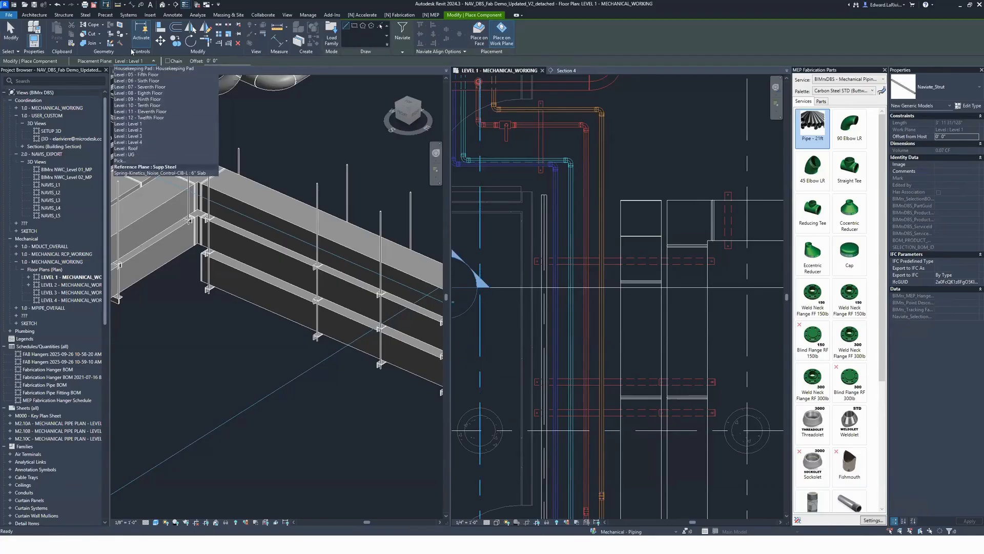
left_click(146, 166)
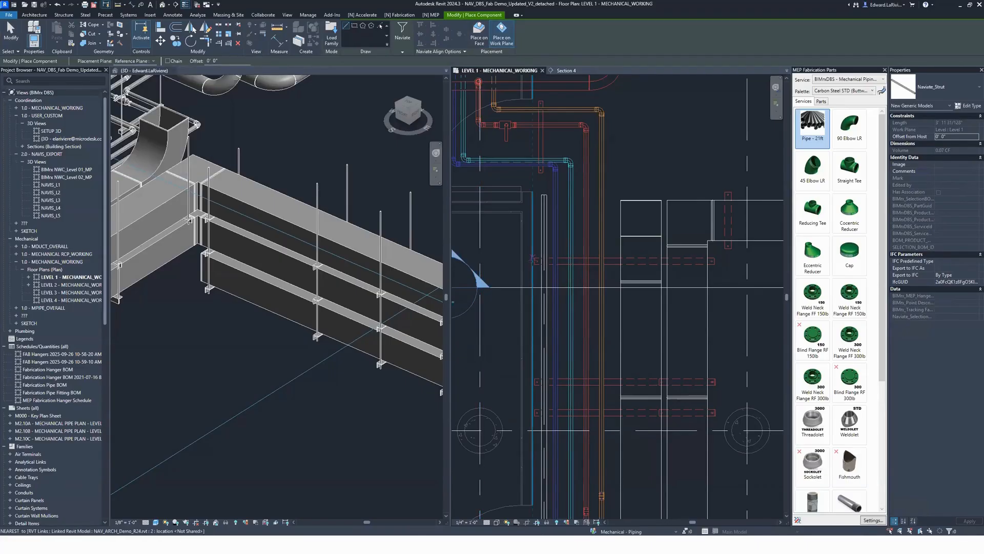
left_click(534, 261)
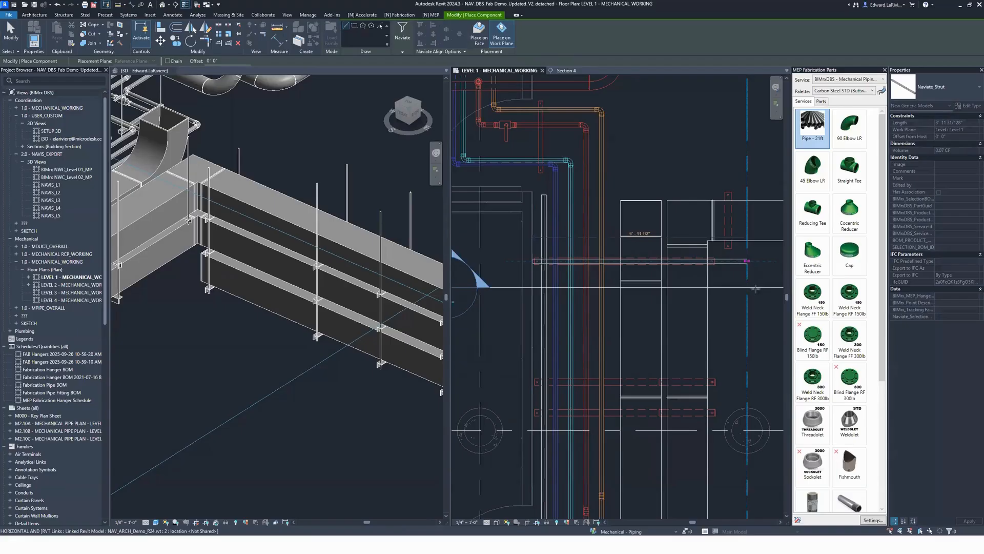
left_click(747, 313)
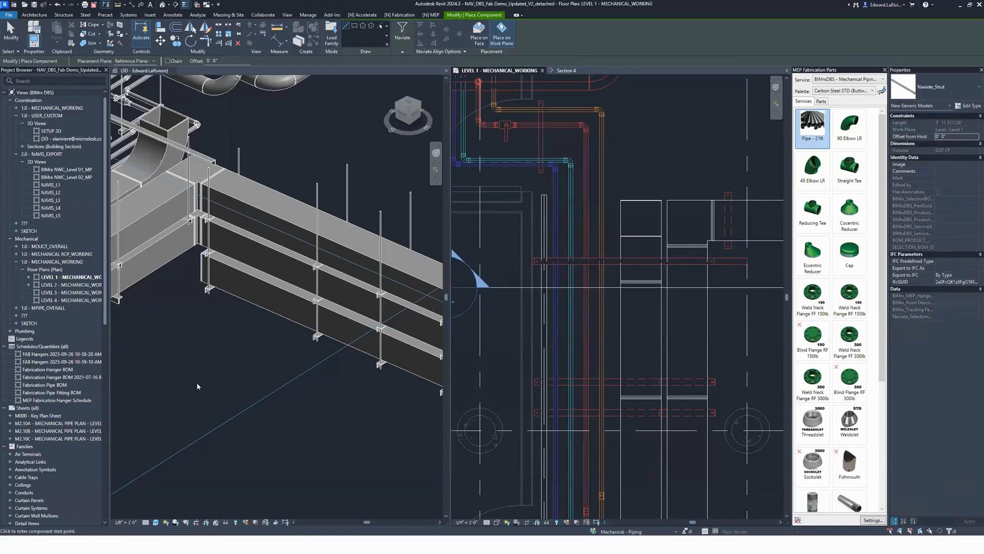
key("Escape")
Step: Examine the new support strut in the 3D view, including its properties and its position above the trapeze hanger
scroll(209, 368, "down", 2)
middle_click_drag(209, 367, 252, 435)
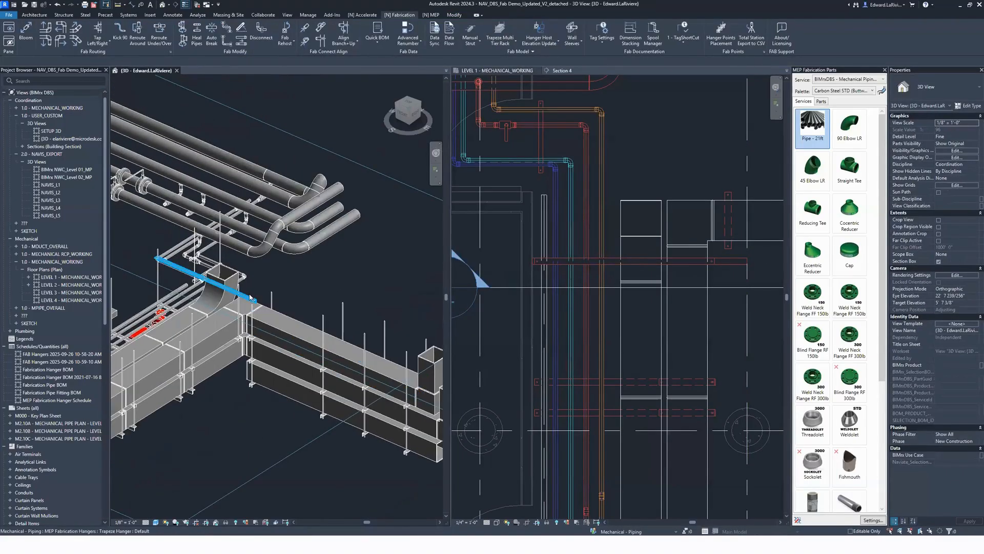
left_click(250, 296)
middle_click_drag(250, 296, 154, 354, "shift")
scroll(145, 339, "up", 4)
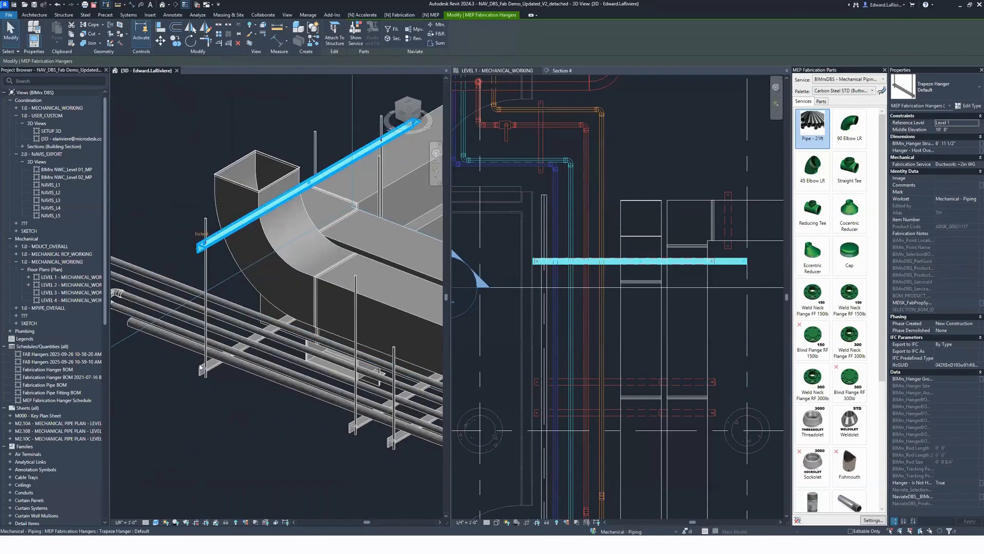
left_click(193, 420)
scroll(193, 421, "down", 2)
middle_click_drag(193, 421, 186, 440)
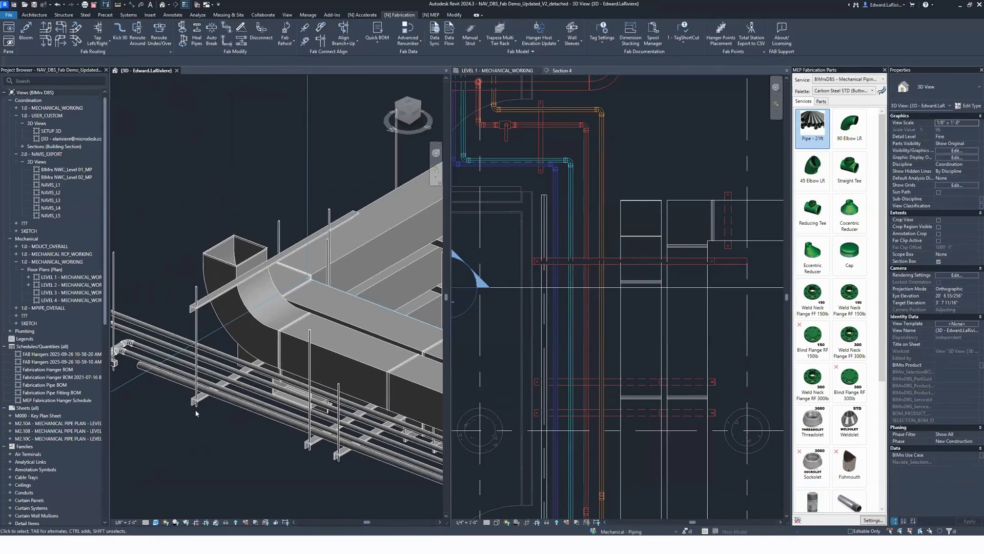
Step: Extend both rods of the trapeze hanger below the strut to the detected elements above, with 1" extensions on rod lengths 1 and 2
left_click(532, 45)
left_click(194, 401)
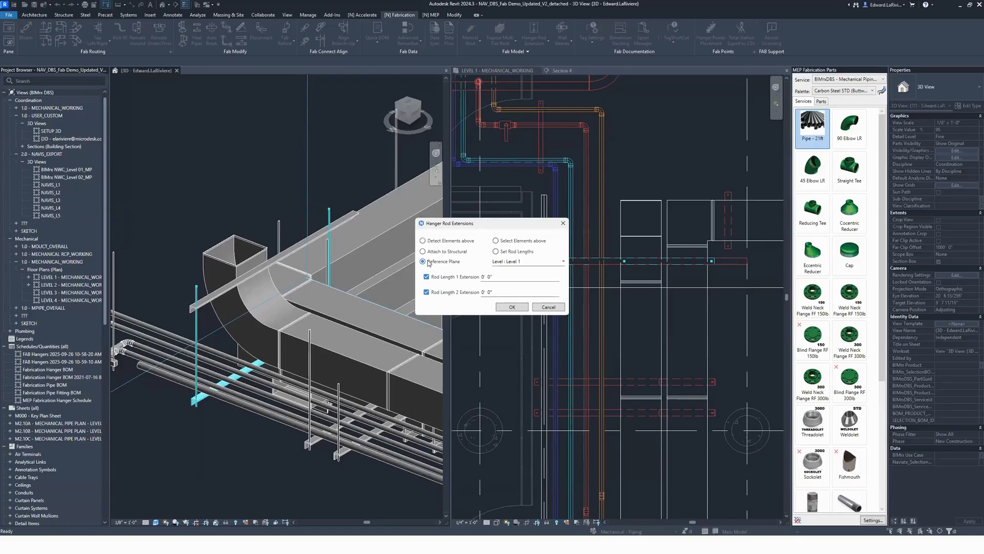
left_click(423, 241)
left_click_drag(514, 278, 453, 280)
type("1")
key("Tab")
left_click_drag(454, 289, 453, 289)
type("1\"")
left_click(518, 307)
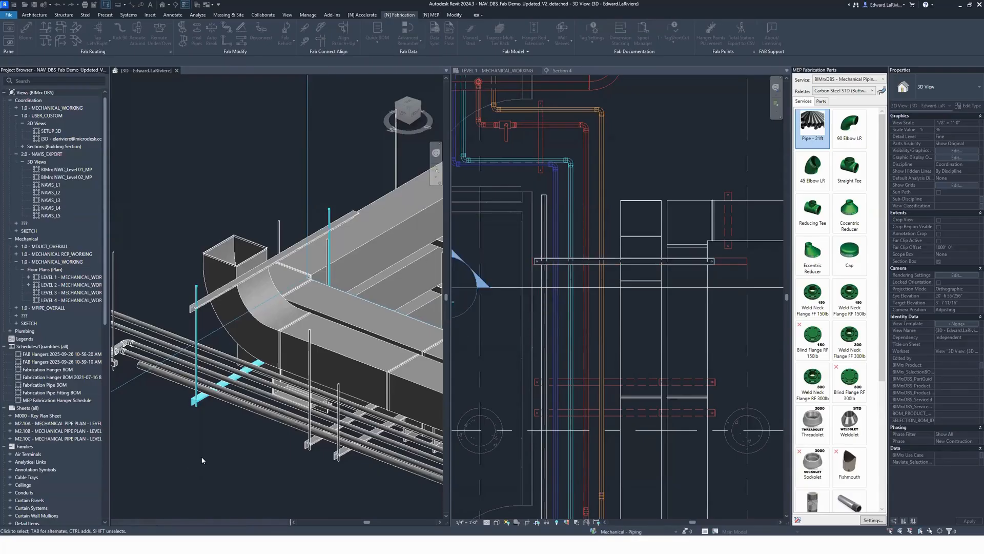
scroll(309, 199, "up", 4)
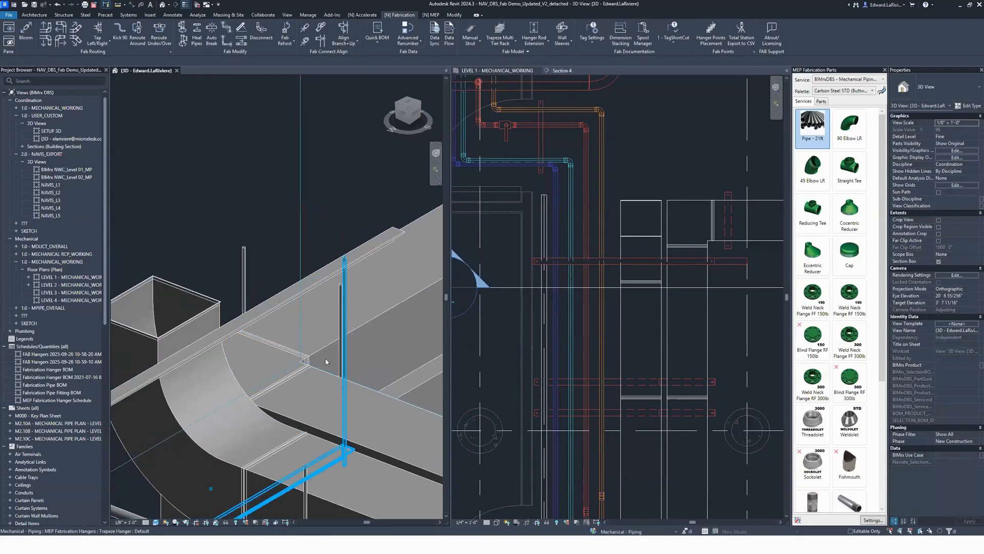
left_click(345, 259)
middle_click_drag(345, 259, 202, 212, "shift")
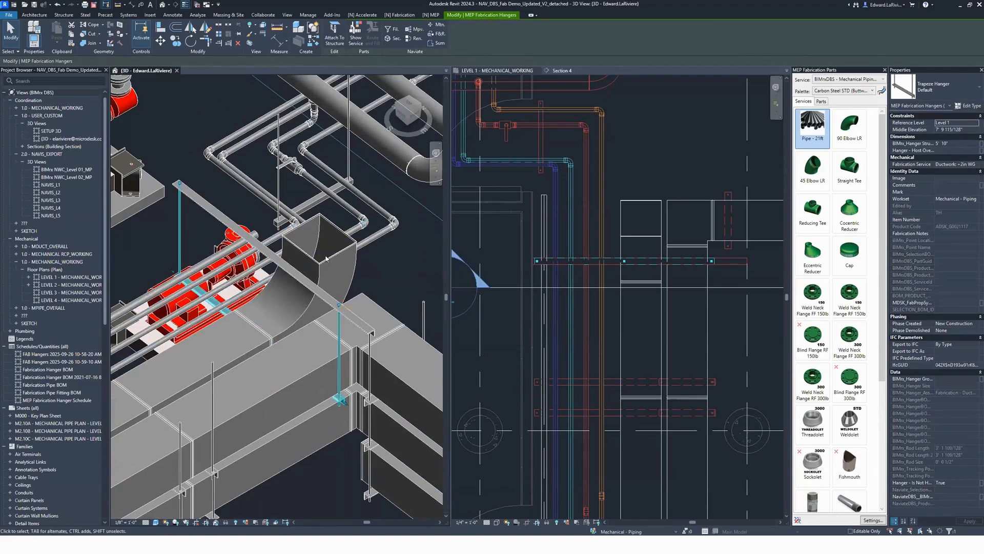
Step: Place a single hanger on the orange horizontal pipe in the Level 1 plan, between the corner elbow and the branch tee
left_click(697, 165)
middle_click_drag(698, 171, 609, 135)
scroll(608, 135, "down", 3)
middle_click_drag(656, 267, 630, 262)
scroll(657, 270, "down", 2)
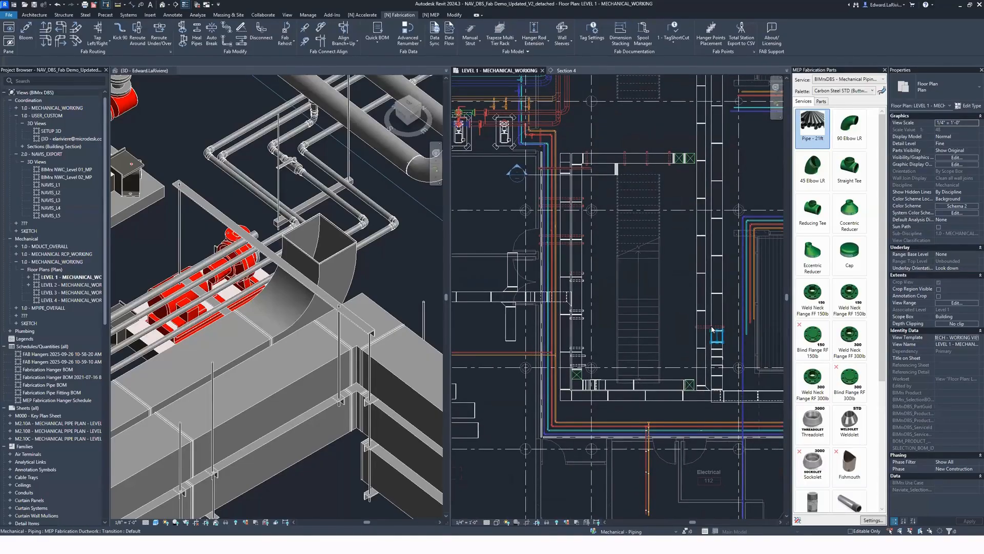
scroll(671, 487, "up", 3)
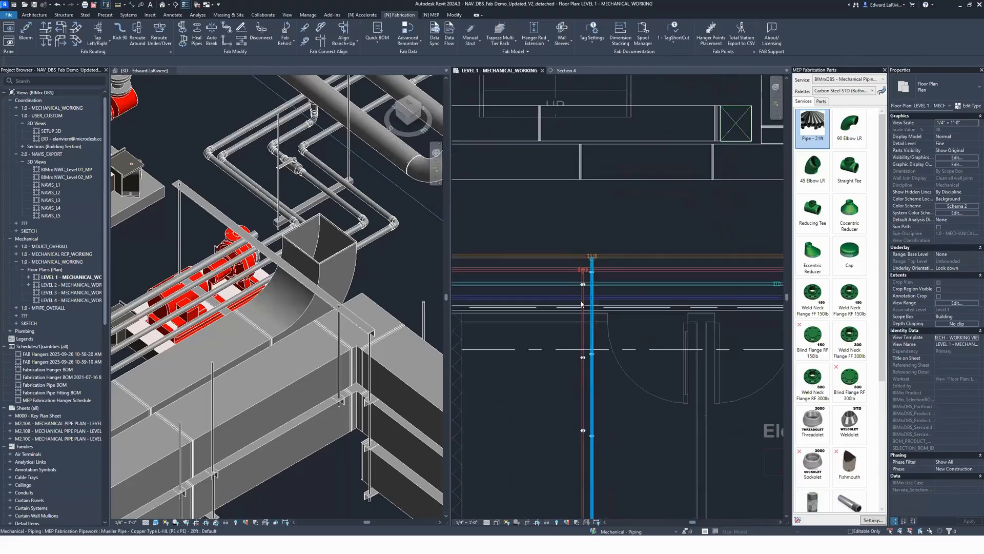
scroll(763, 397, "down", 1)
middle_click_drag(768, 398, 903, 429)
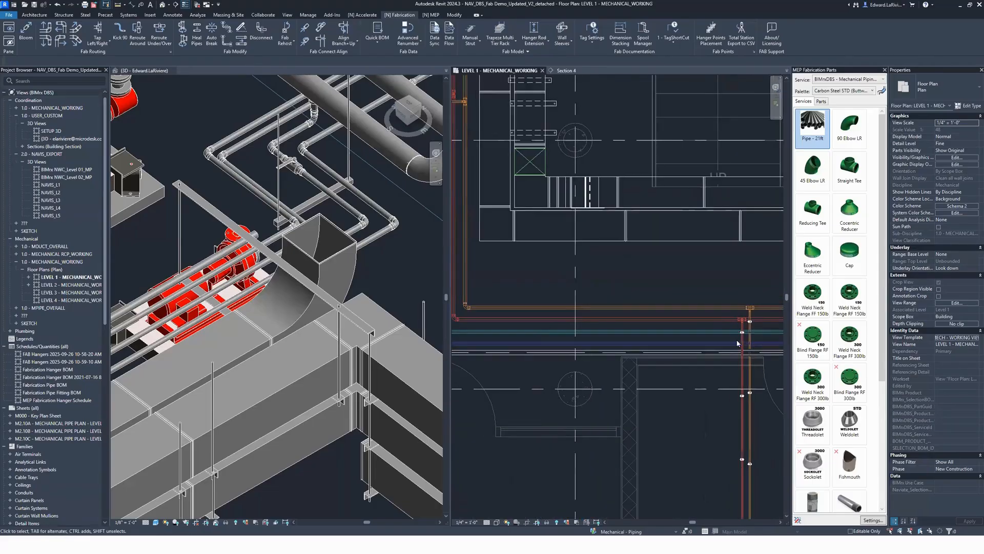
left_click(470, 43)
left_click(479, 56)
left_click(491, 309)
Step: Copy the new single hanger to two more points along the same pipe toward the branch tee
left_click_drag(483, 282, 499, 330)
key("c")
key("o")
left_click(492, 307)
left_click(619, 307)
left_click(694, 306)
key("Escape")
key("Escape")
Step: Rehost the two copied hangers to the orange pipe with the Fab Rehost tool, using multiple selection
scroll(686, 332, "up", 3)
scroll(702, 290, "down", 5)
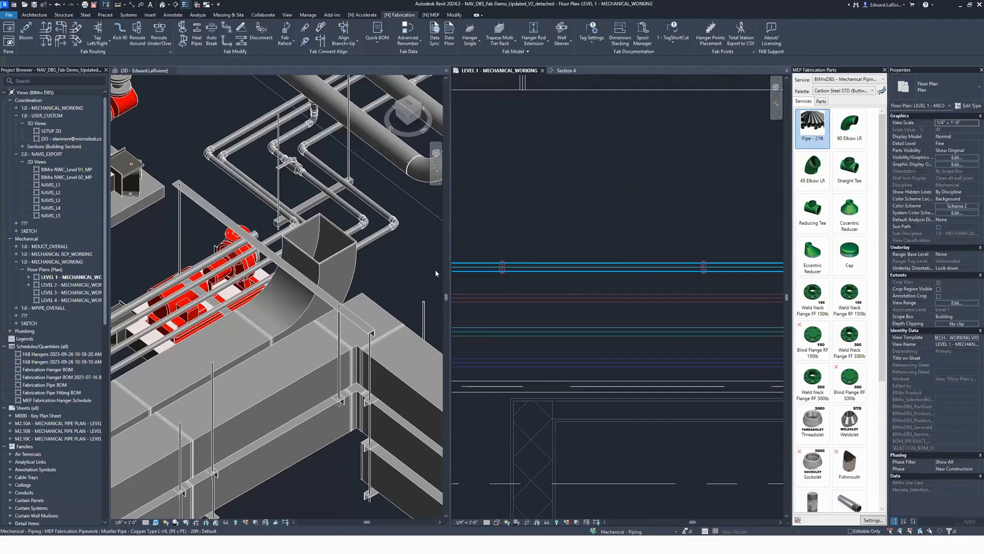
middle_click_drag(638, 255, 637, 258)
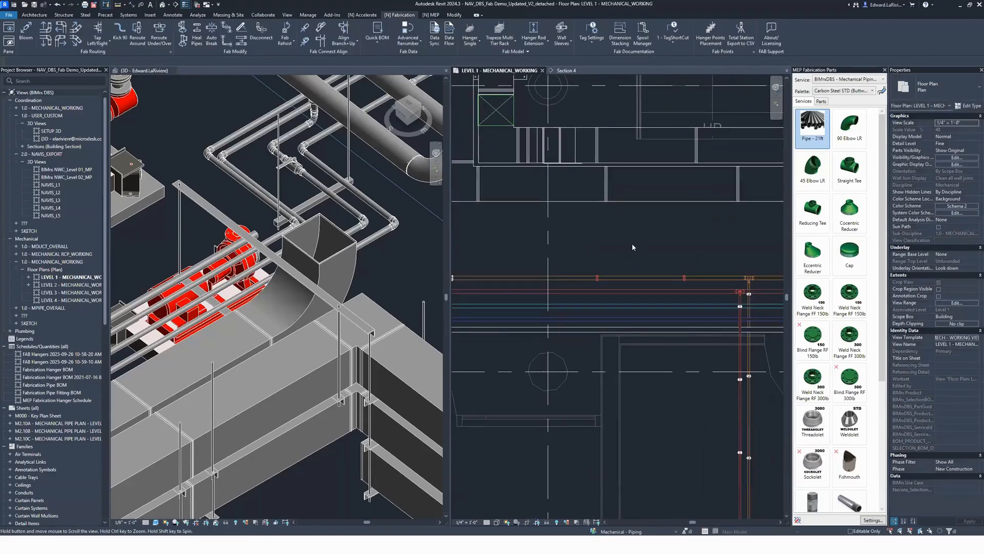
left_click(291, 43)
left_click(292, 56)
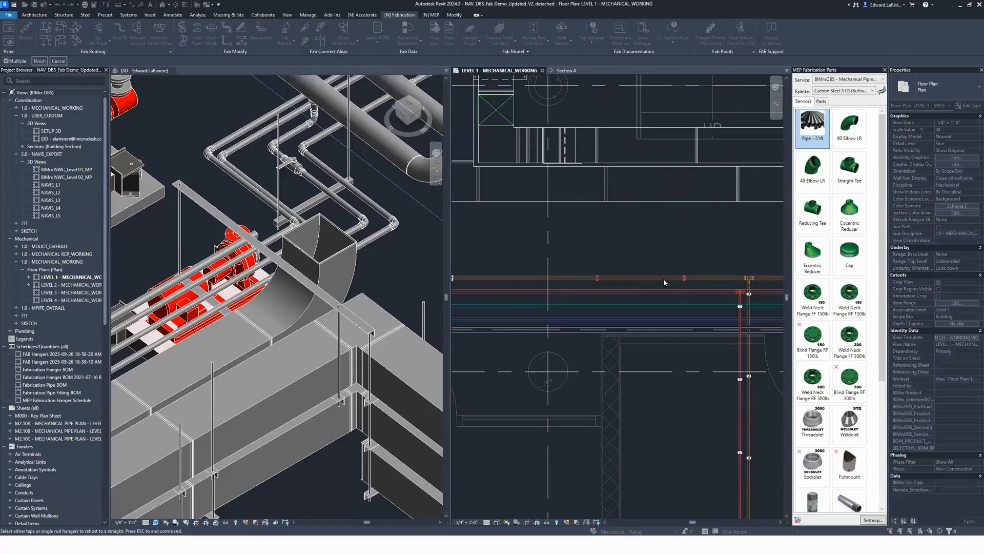
left_click_drag(719, 301, 561, 239)
left_click(39, 61)
key("Escape")
scroll(638, 256, "down", 3)
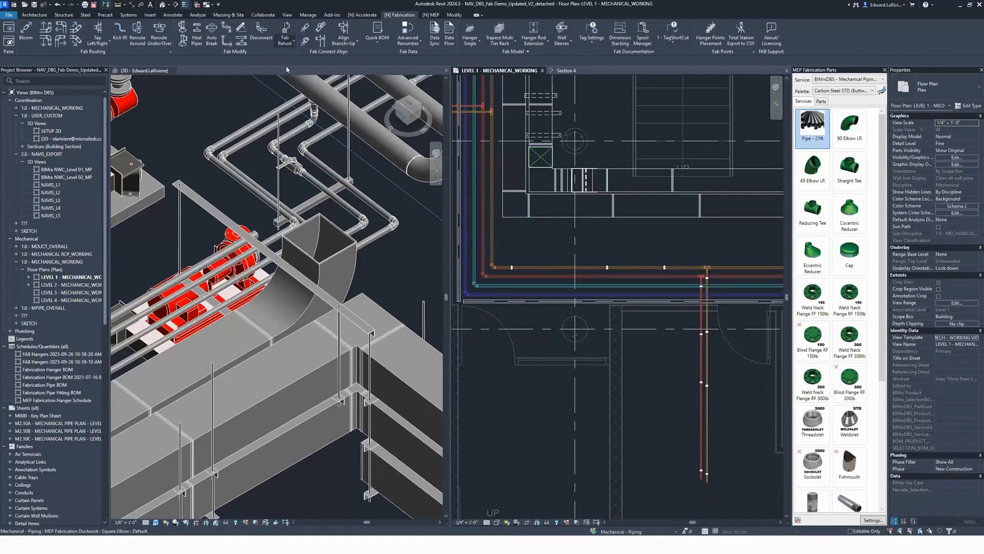
Step: Use Copy Rehost on the hanger nearest the branch tee to copy it farther along the same pipe, past the Electrical room
left_click(285, 32)
left_click(662, 266)
left_click(39, 61)
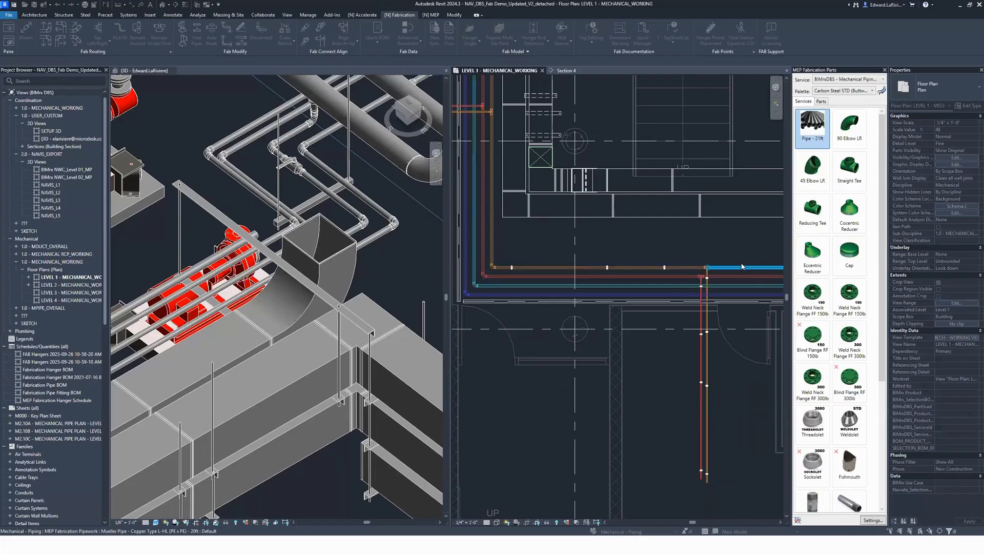
middle_click_drag(754, 313, 615, 303)
scroll(615, 303, "down", 2)
middle_click_drag(655, 274, 610, 269)
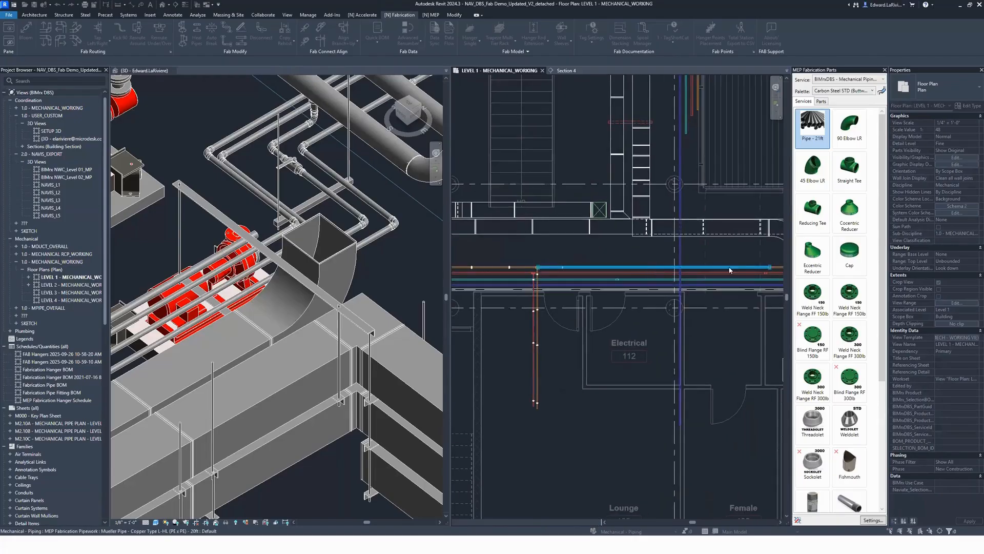
scroll(752, 343, "down", 1)
middle_click_drag(764, 287, 518, 277)
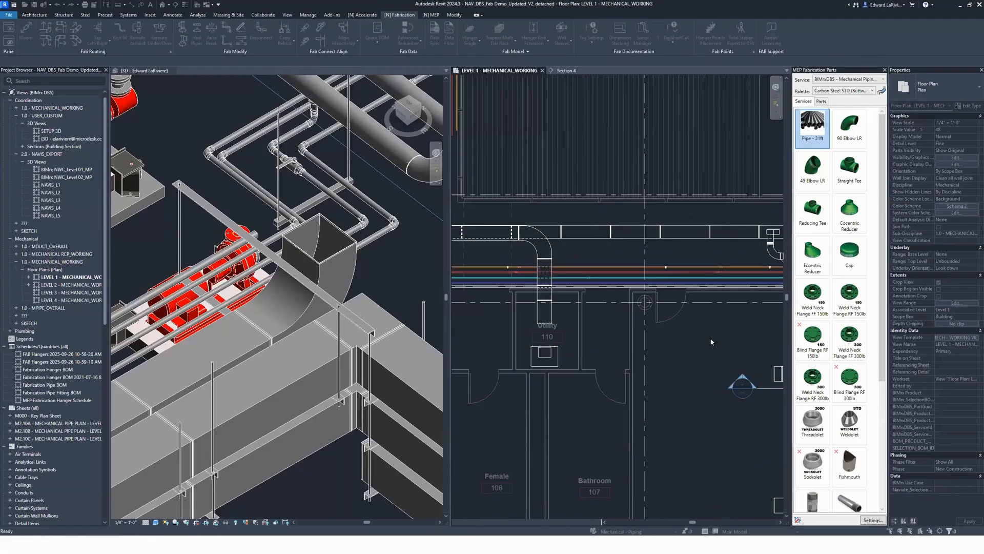
Step: Review the available sleeve tools and open the sleeve placement options
scroll(723, 346, "down", 2)
middle_click_drag(493, 172, 605, 304)
scroll(605, 303, "down", 1)
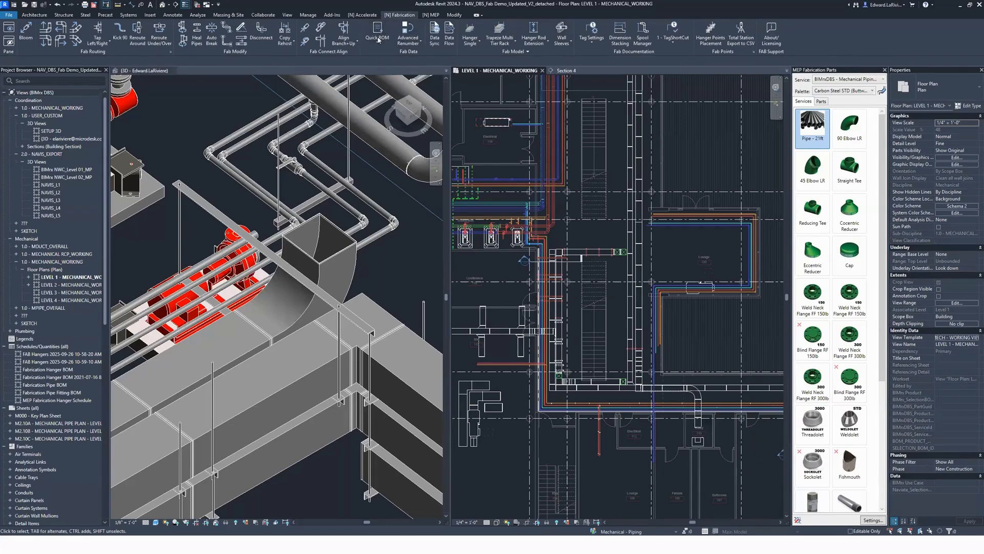
left_click(566, 46)
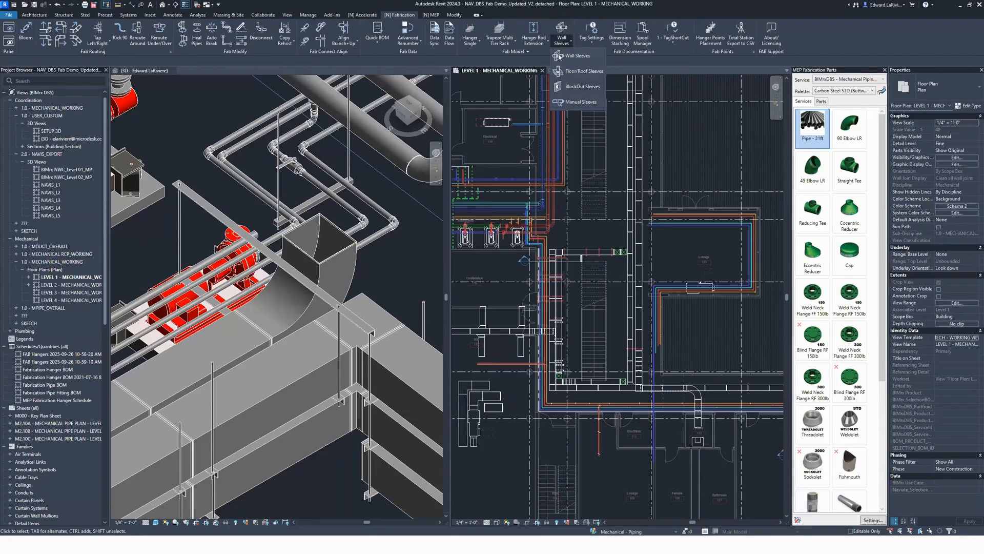
left_click(518, 51)
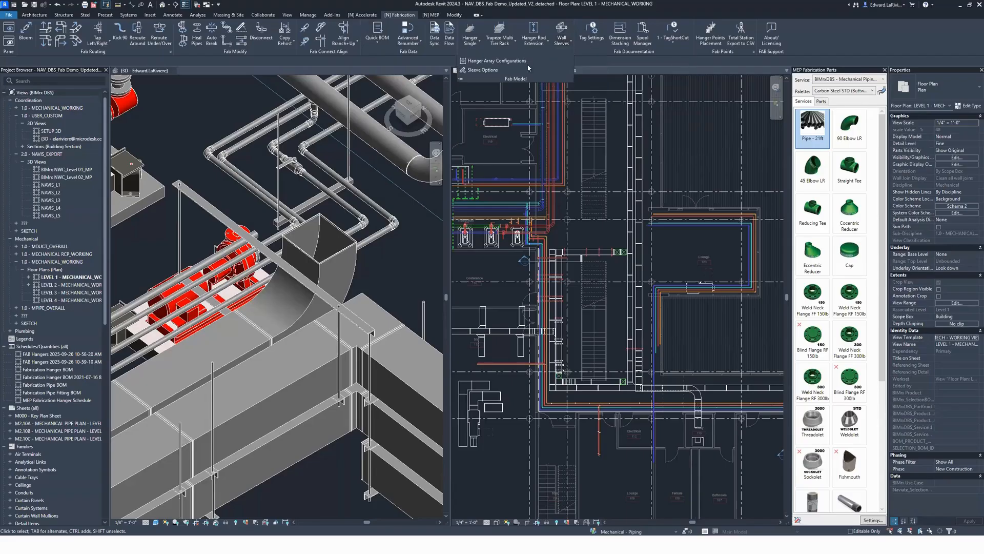
left_click(485, 70)
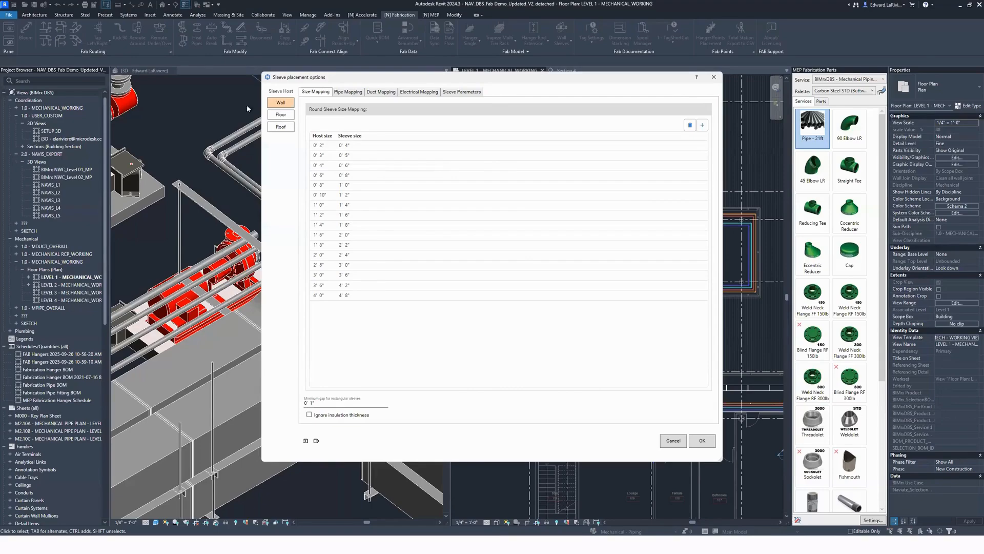
Step: Review the pipe, duct and electrical sleeve mappings and the sleeve parameter settings for wall hosts
left_click(348, 92)
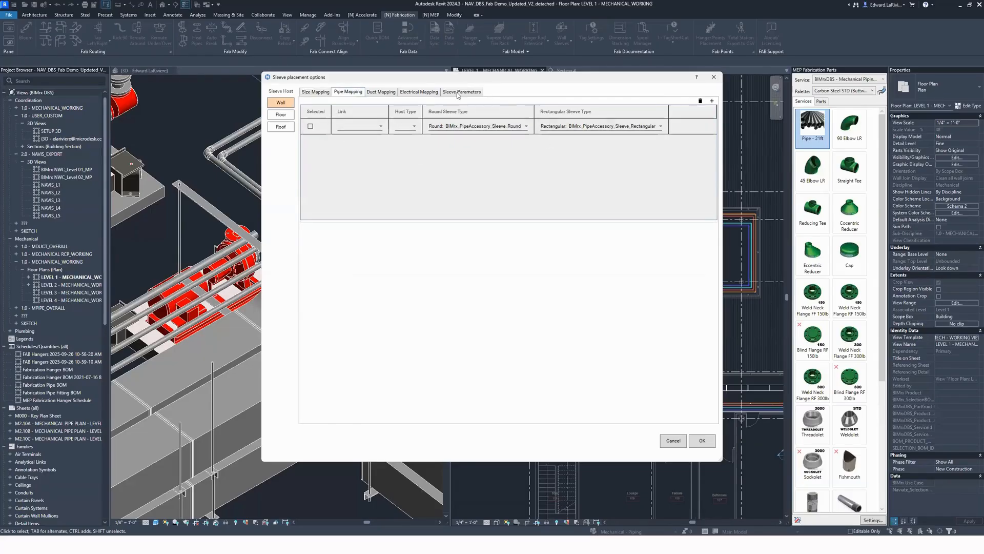
left_click(381, 92)
left_click(418, 91)
left_click(451, 92)
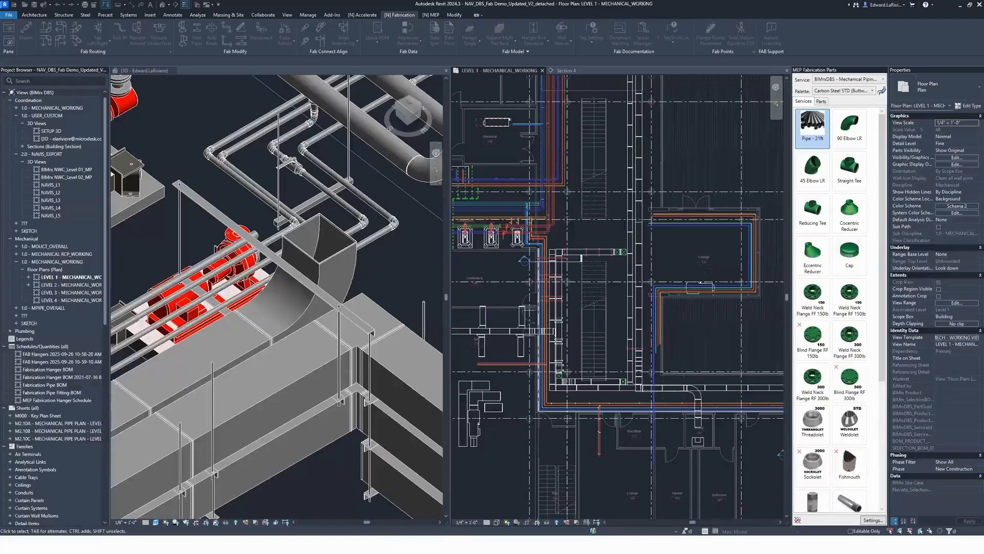
Step: Duplicate the BIMrx_PipeAccessory_Sleeve_Round type under Pipe Accessories and name the copy Hilti
scroll(41, 414, "down", 10)
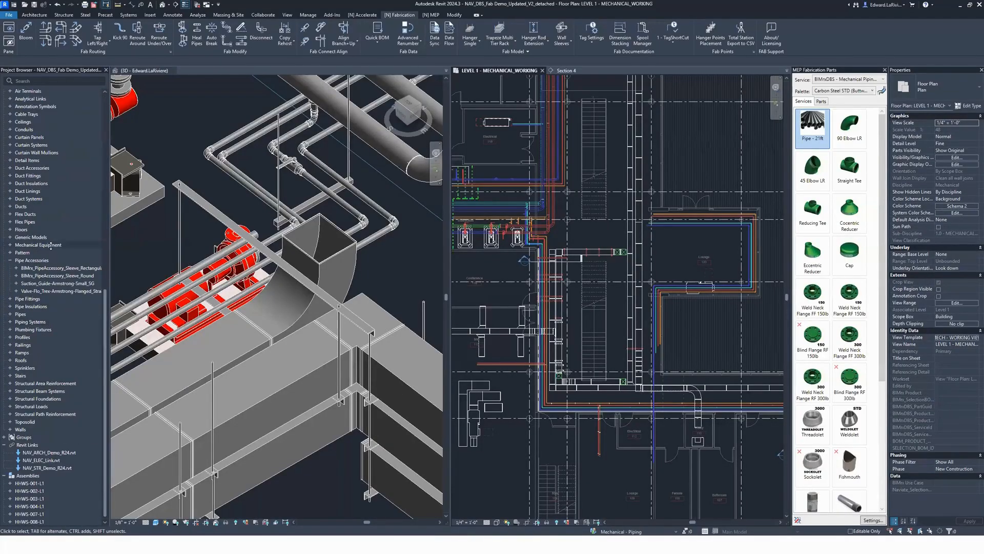
scroll(43, 325, "up", 3)
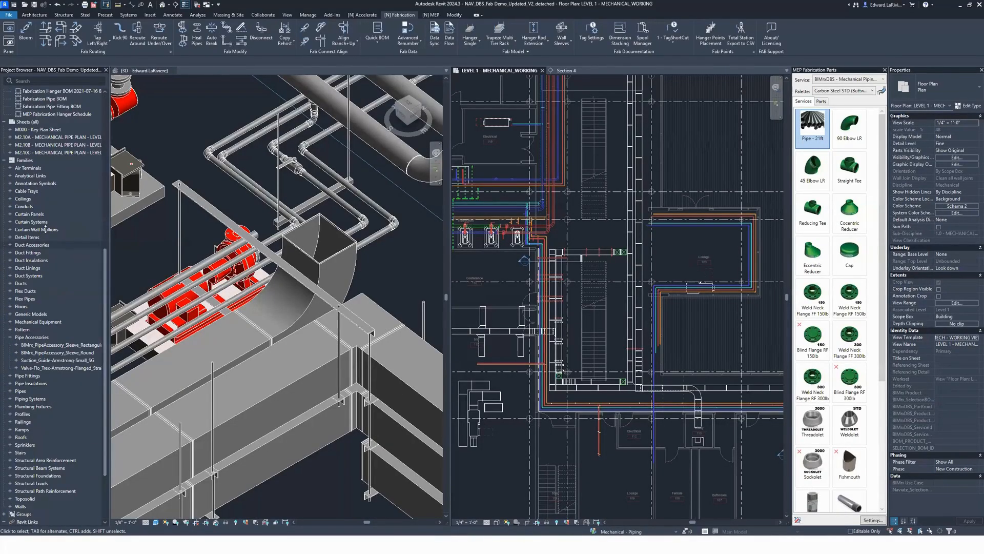
left_click(16, 353)
right_click(64, 360)
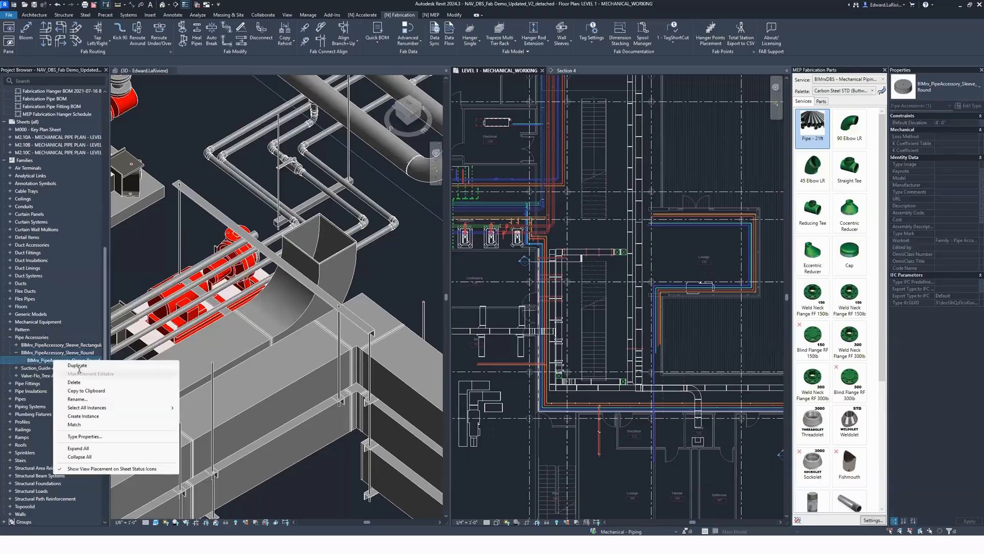
left_click(86, 366)
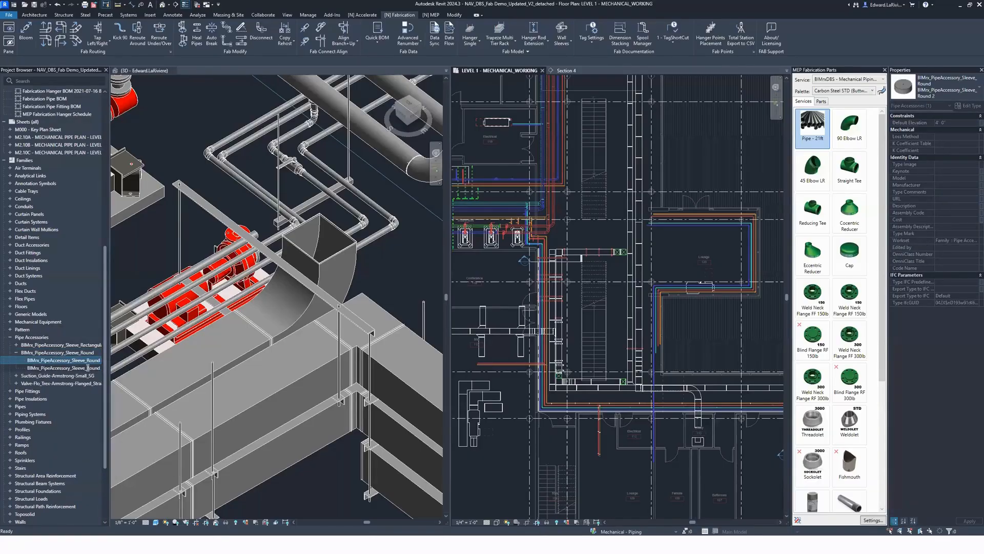
type("Hit")
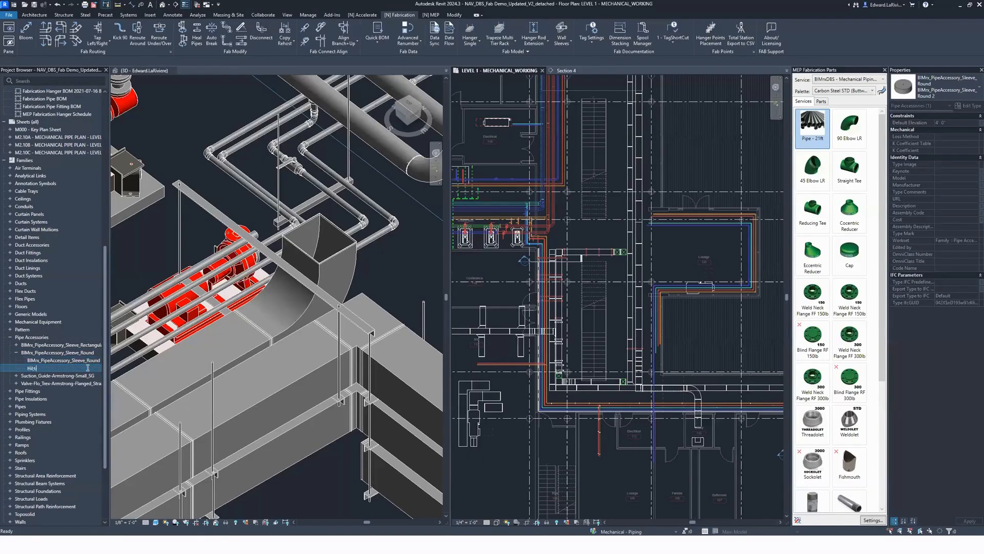
type("lti")
key("Return")
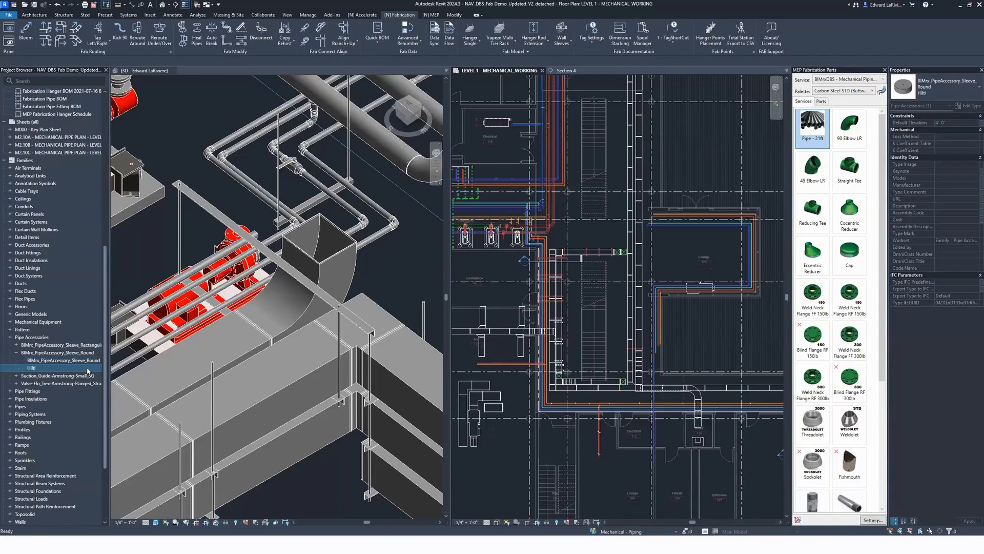
left_click(716, 327)
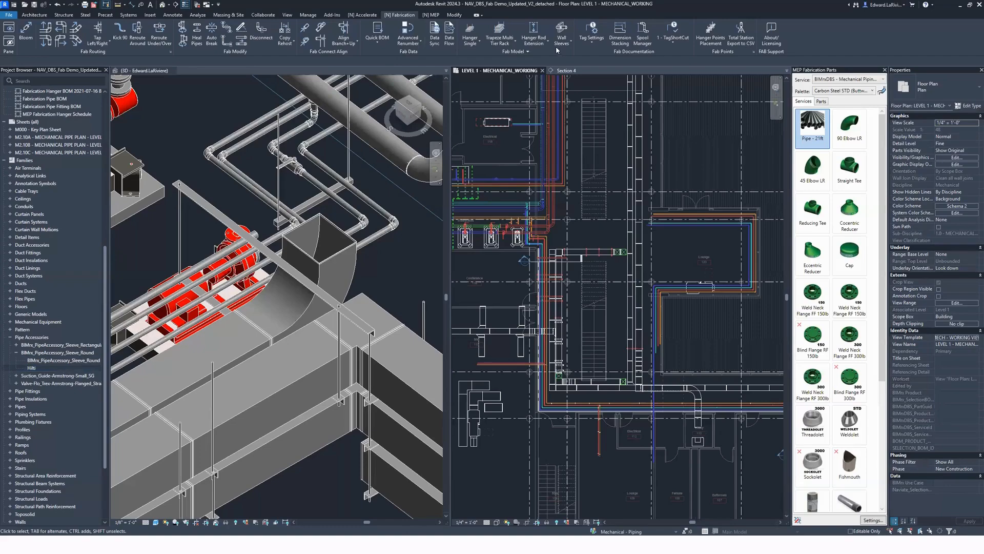
Step: In the sleeve options, link the first wall pipe mapping to NAV_ARCH_Demo_R24
left_click(517, 51)
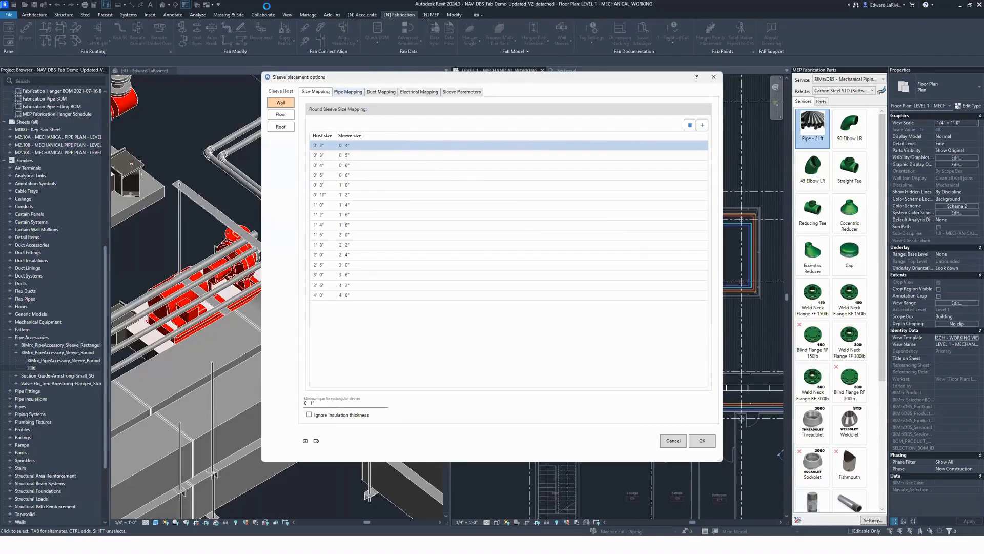
left_click(344, 92)
left_click(363, 126)
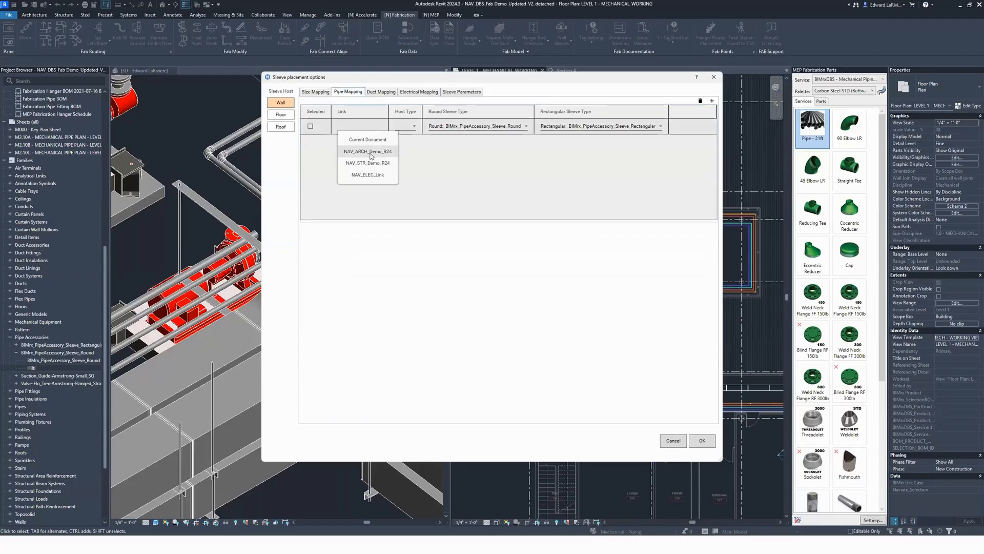
left_click(387, 151)
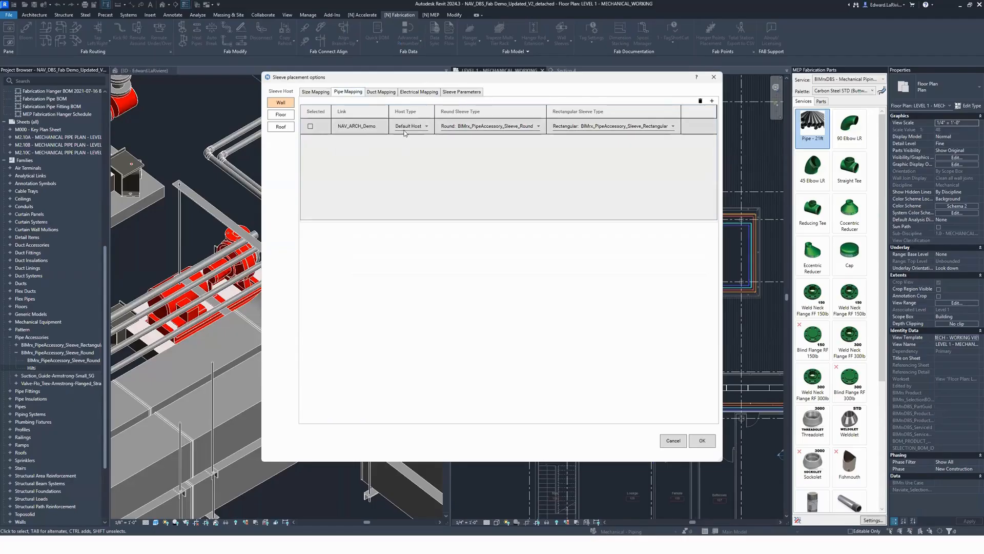
Step: Add a second NAV_ARCH_Demo_R24 pipe mapping that assigns the Hilti round sleeve to Typ. Partition Wall, and accept the options
left_click(712, 101)
left_click(368, 141)
left_click(374, 167)
left_click(410, 142)
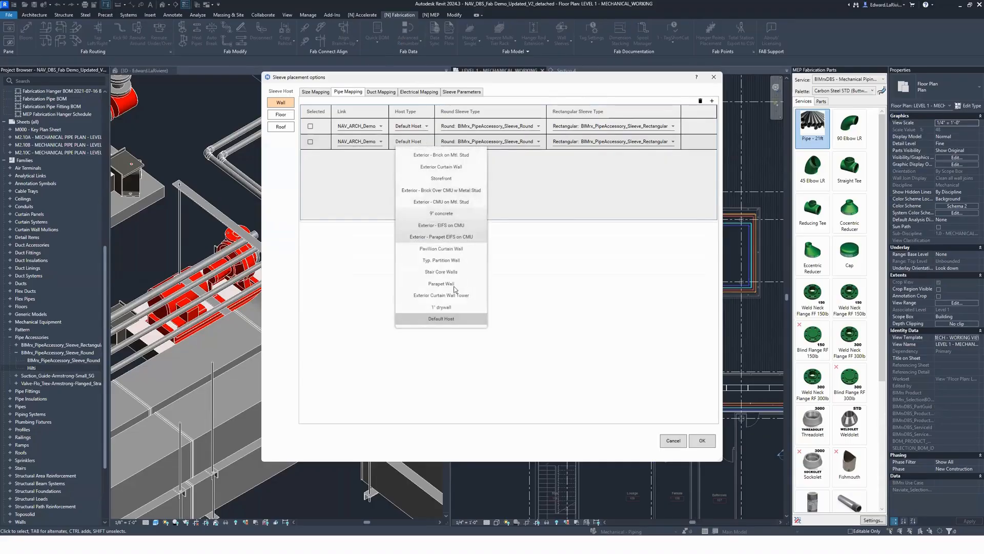
left_click(440, 257)
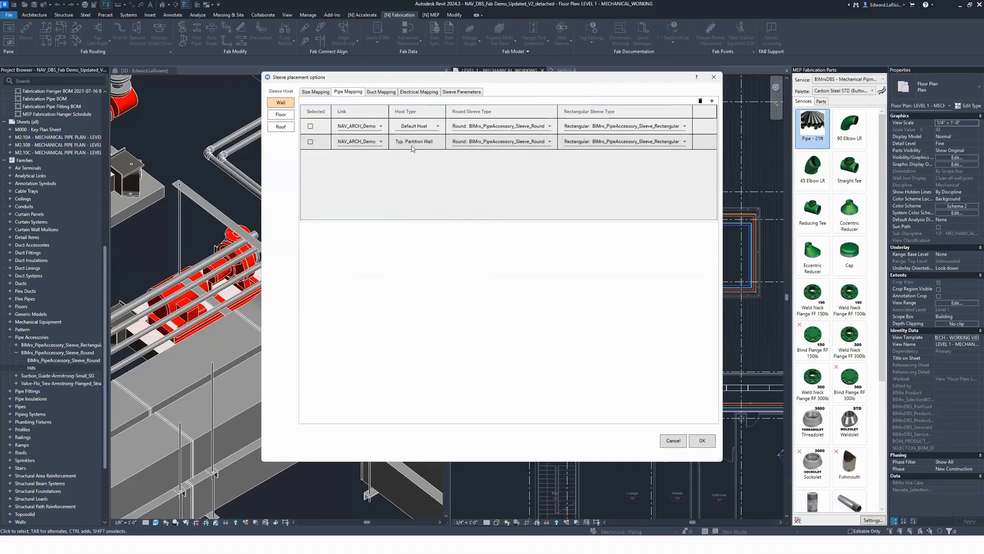
left_click(521, 146)
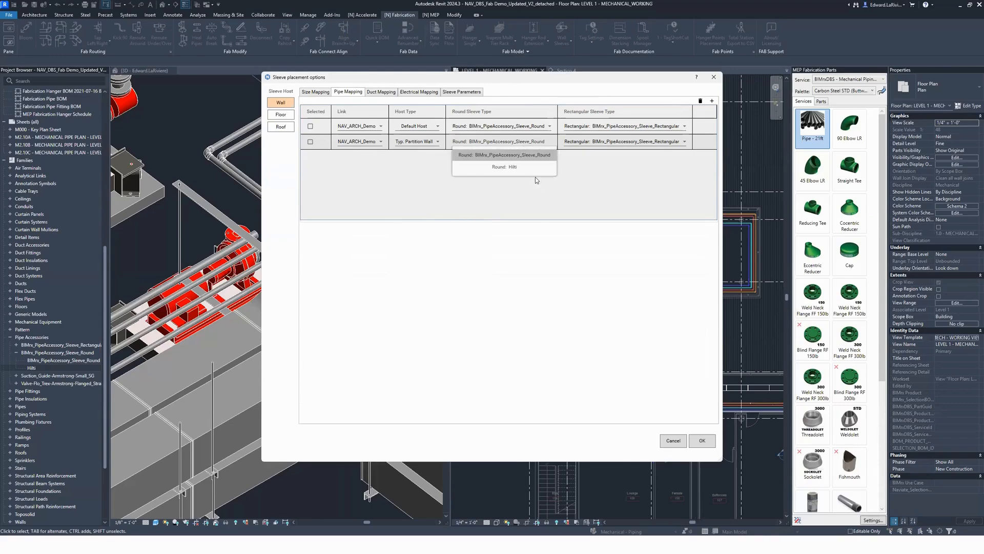
left_click(510, 167)
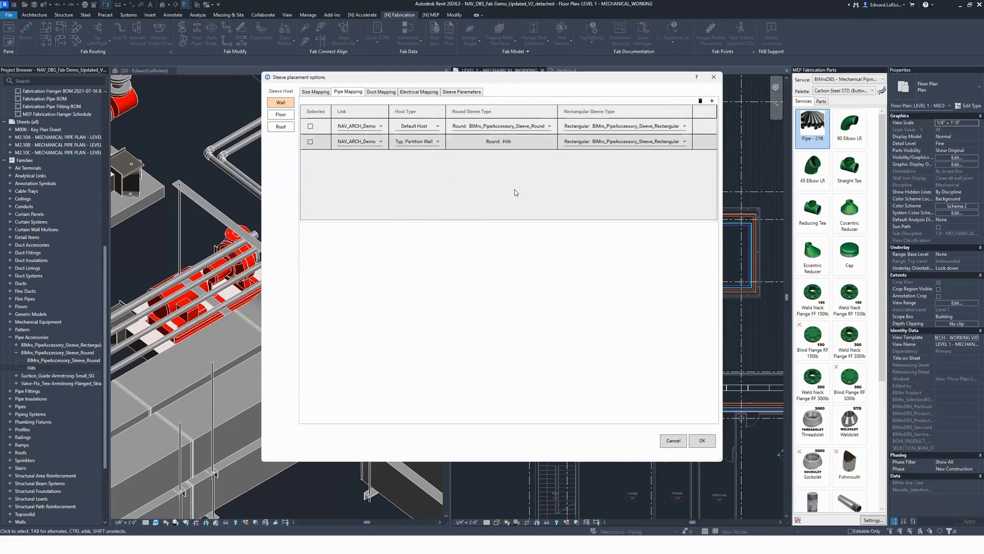
left_click(702, 440)
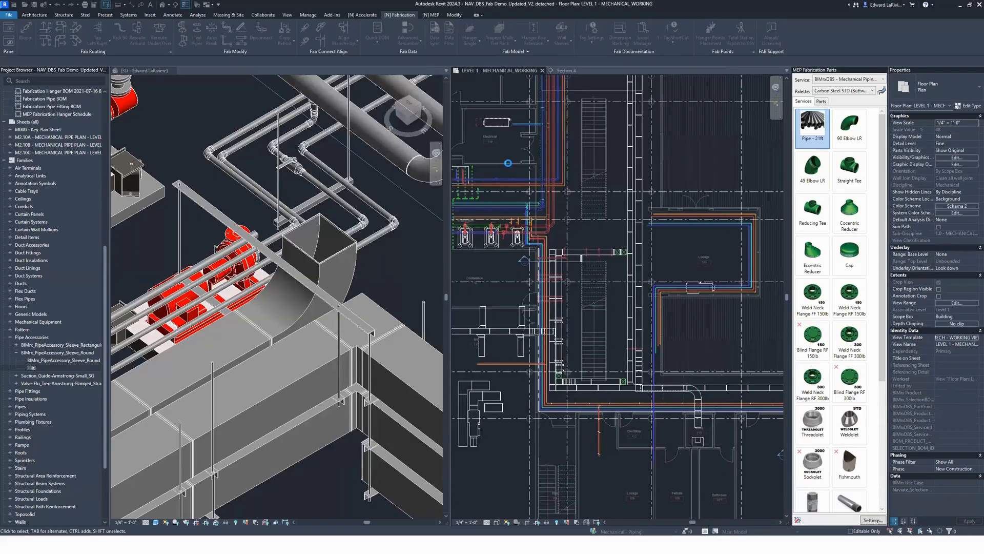
Step: Place a wall sleeve on the blue horizontal pipe where it passes through the wall
scroll(535, 182, "up", 5)
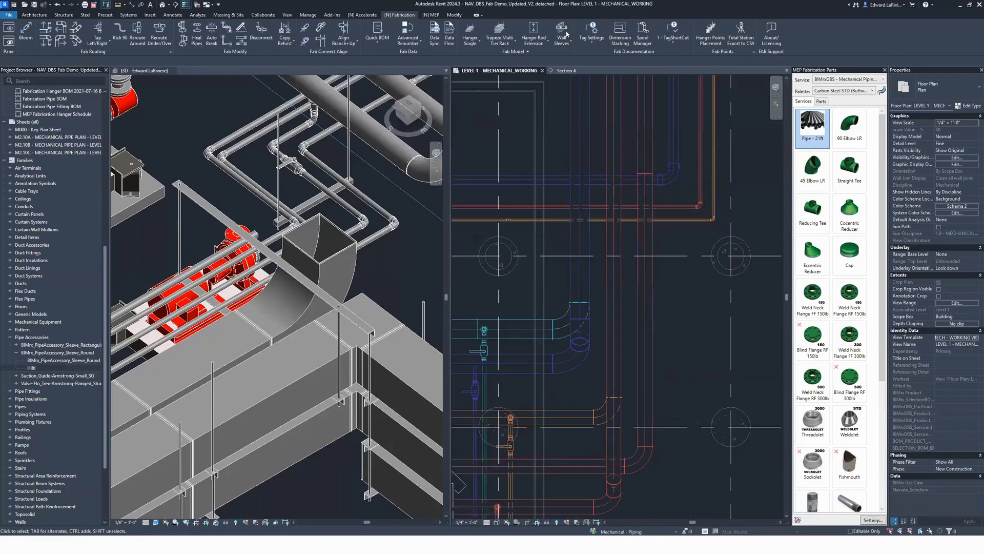
left_click(538, 181)
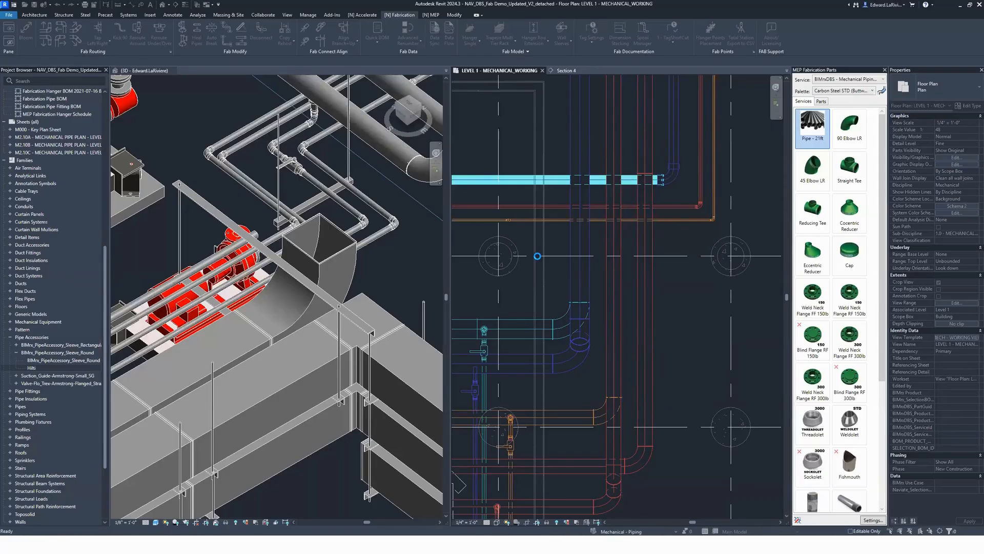
left_click(549, 276)
Step: Inspect the properties of the placed sleeve and of the pipe running through it
left_click(539, 180)
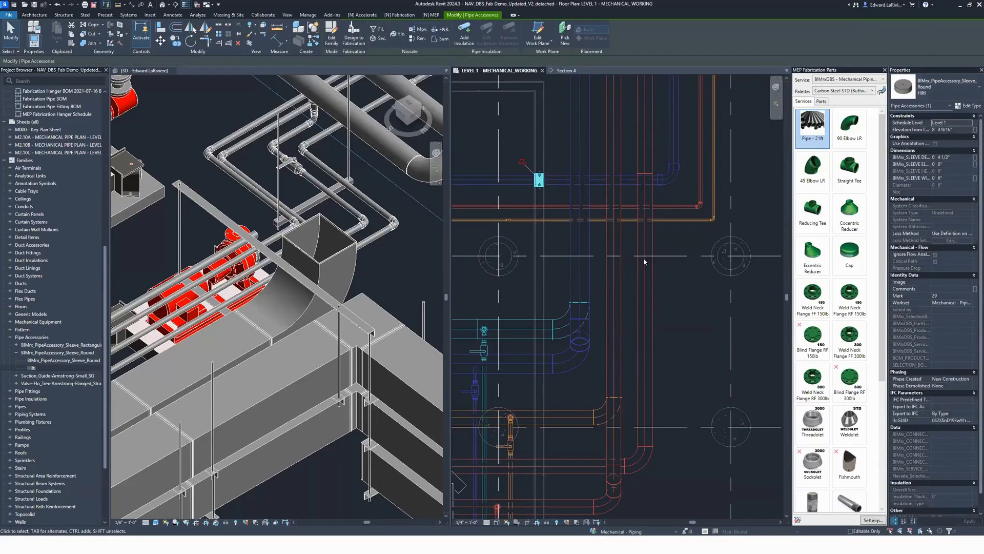
left_click(545, 269)
left_click_drag(516, 182, 516, 164)
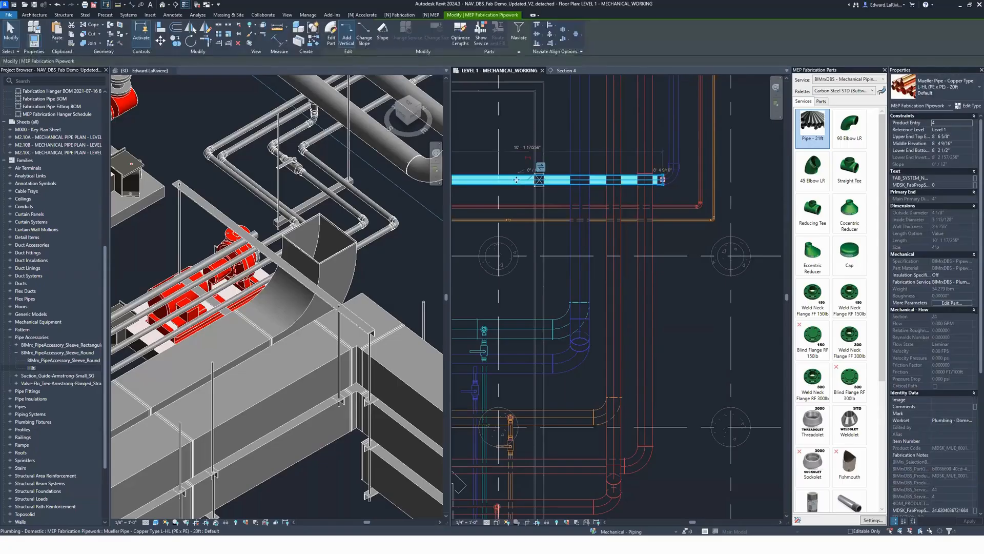
left_click(546, 261)
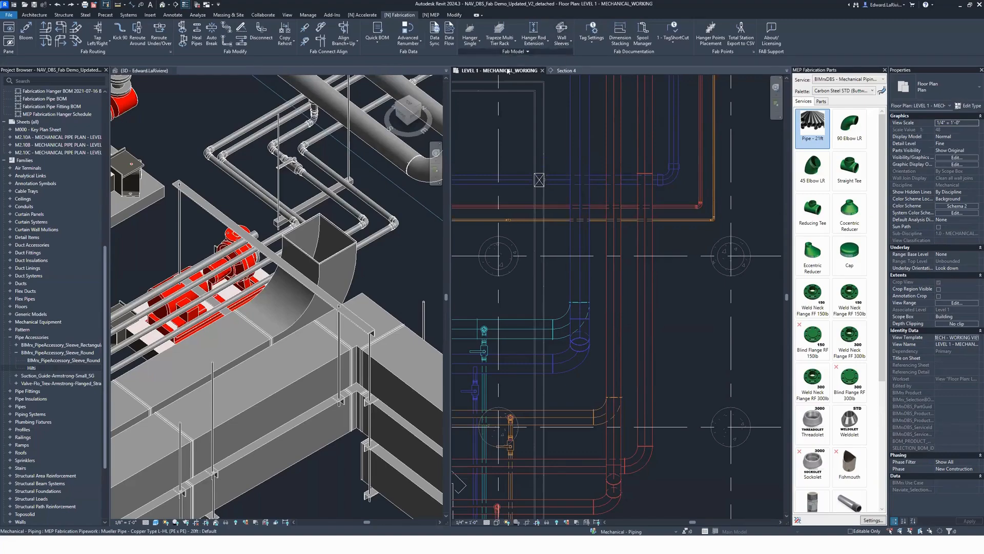
Step: In the sleeve options, add Free Size and Fabrication Service Name to the selected sleeve parameters for Fab Pipe
left_click(515, 51)
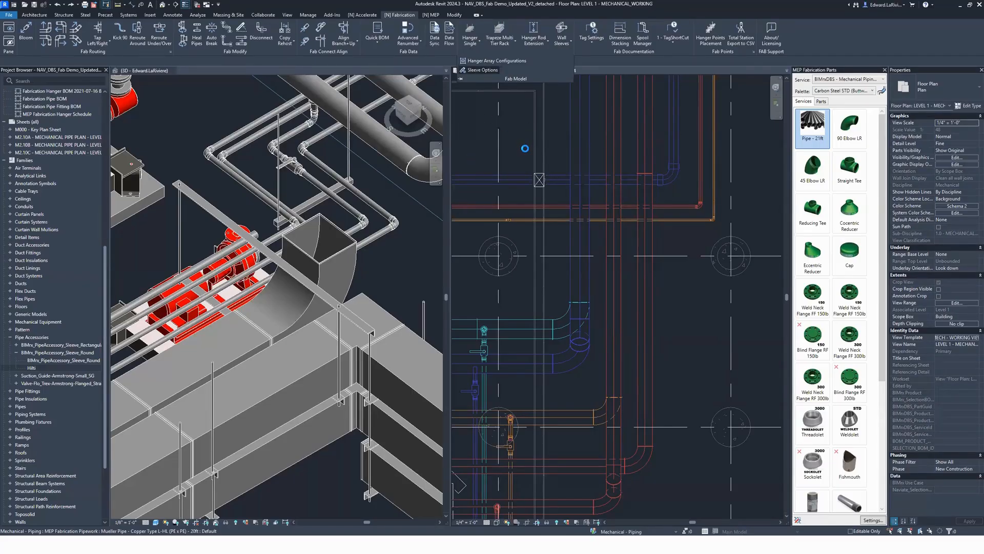
left_click(483, 70)
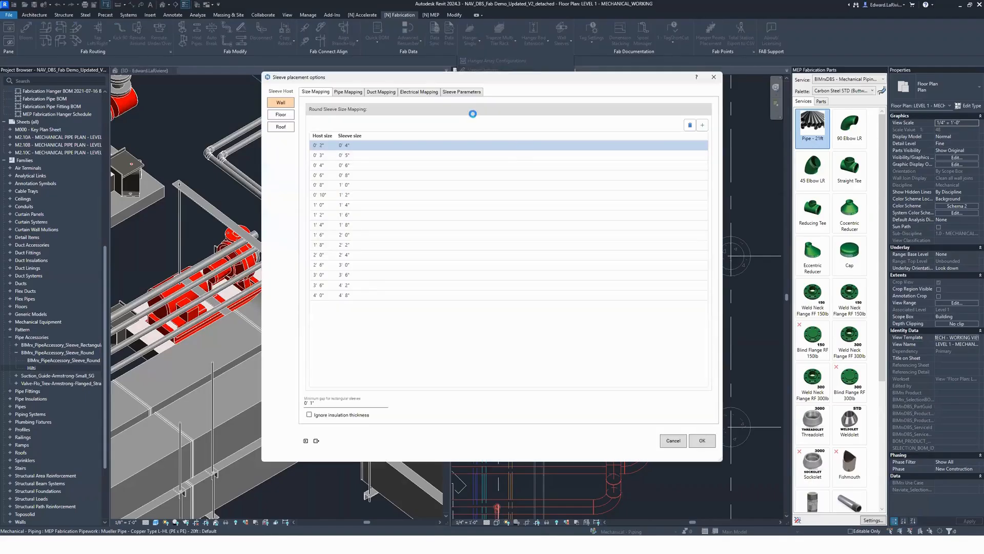
left_click(467, 92)
left_click(477, 112)
left_click(474, 172)
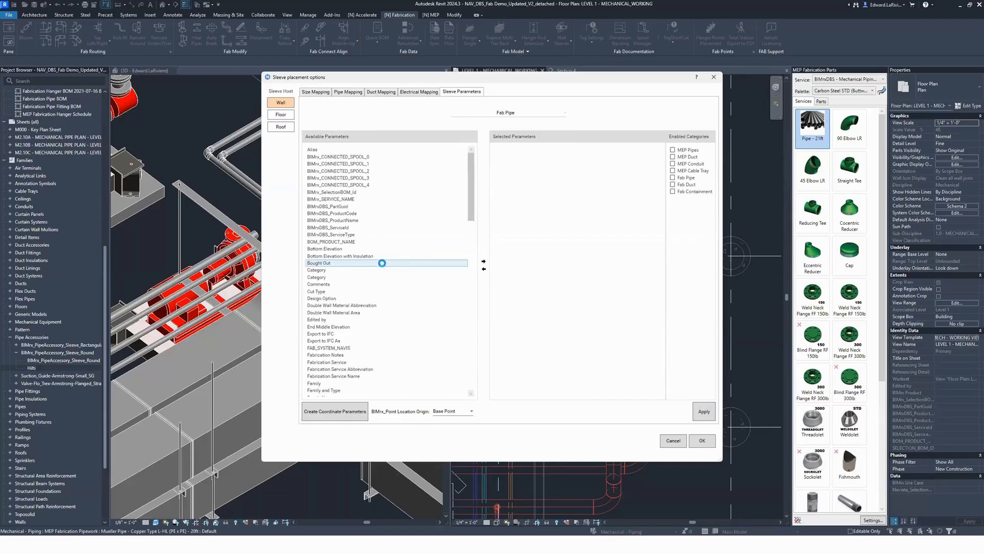
scroll(336, 328, "down", 2)
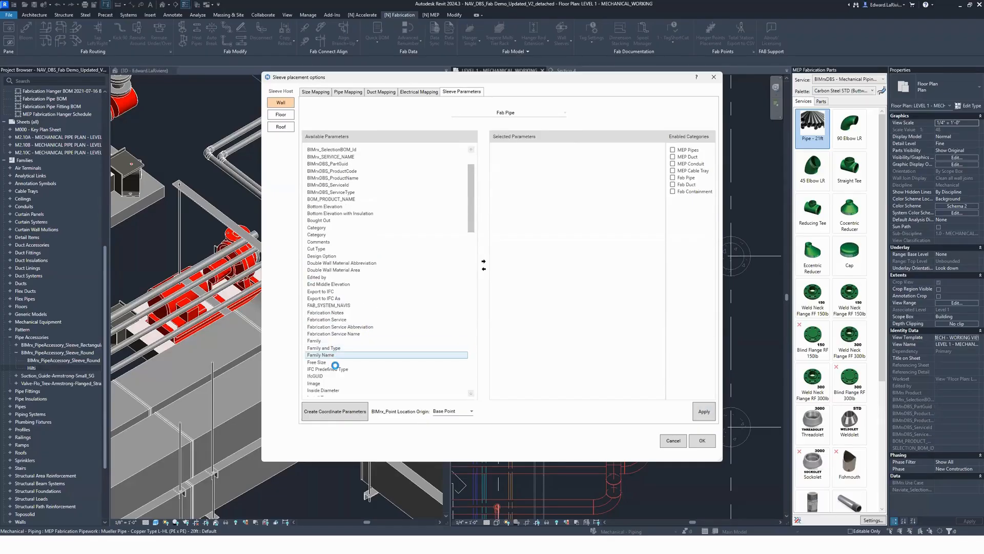
left_click(335, 363)
left_click(484, 262)
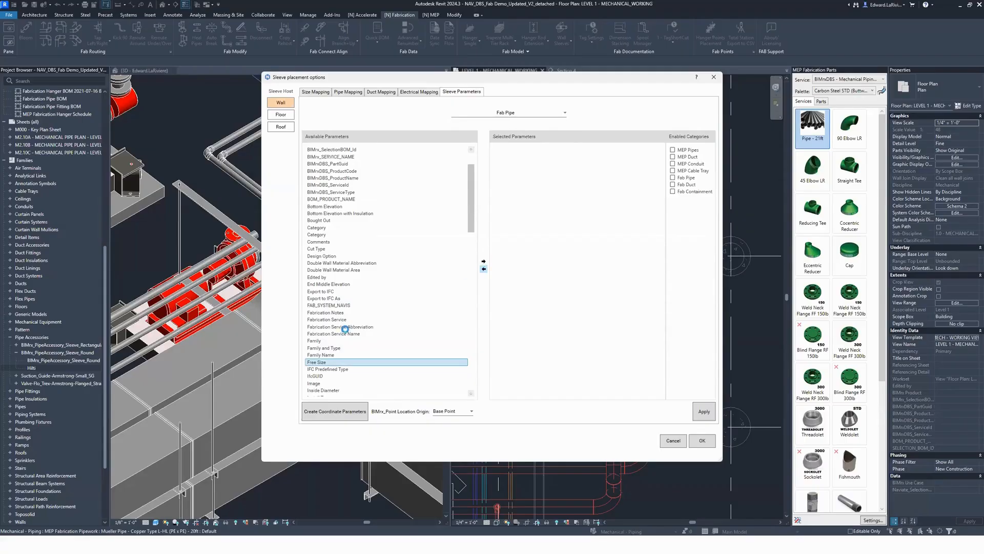
scroll(339, 342, "down", 1)
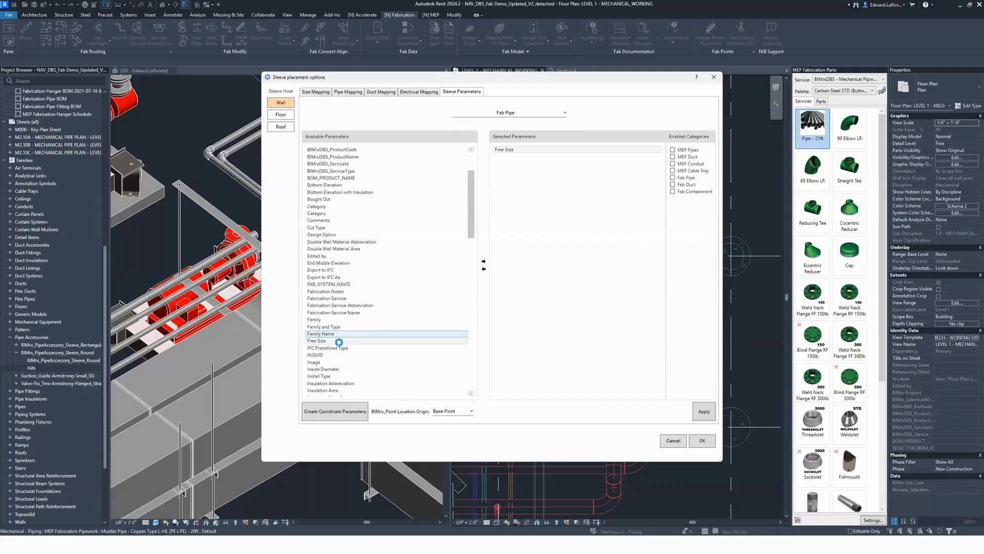
left_click(354, 313)
left_click(483, 261)
Step: Enable the Fab Pipe category for the sleeve parameters and apply the selection
left_click(673, 177)
left_click(702, 412)
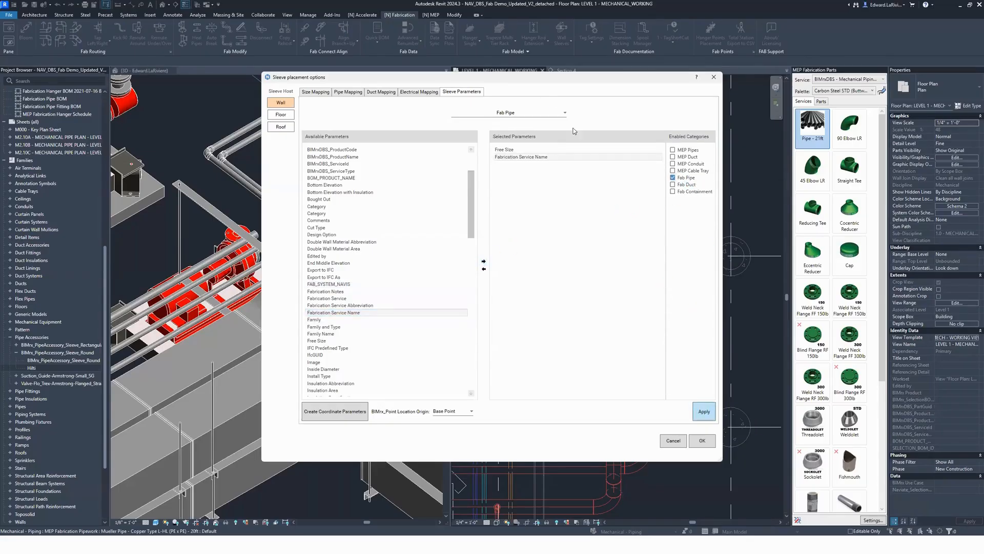
left_click(544, 286)
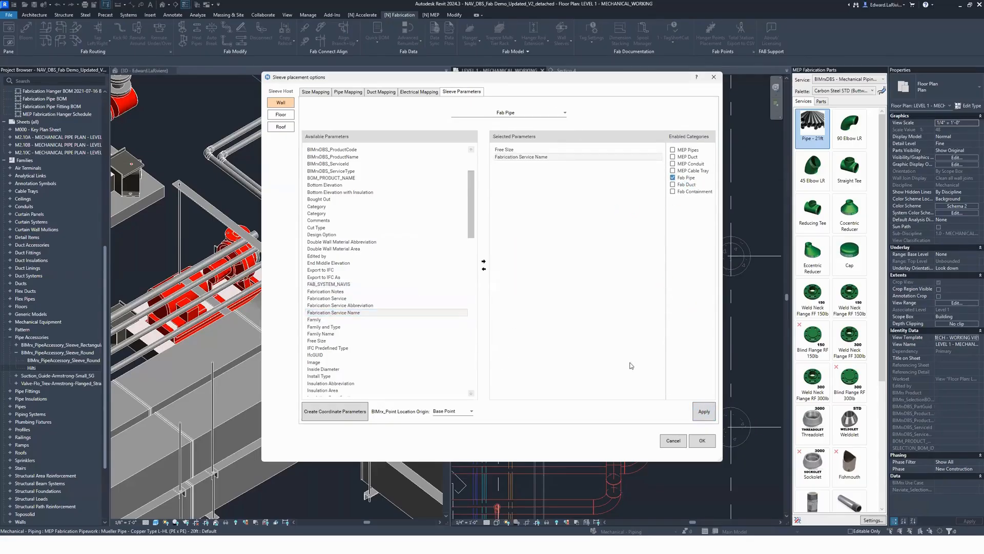
Step: Create the point coordinate parameters for sleeves and accept the sleeve placement options
left_click(328, 415)
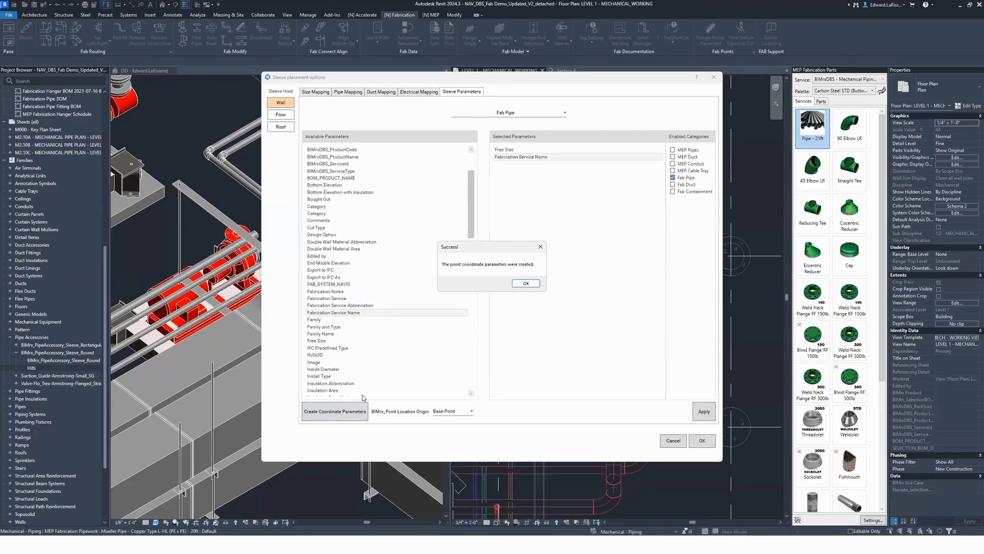
left_click(525, 285)
left_click(702, 441)
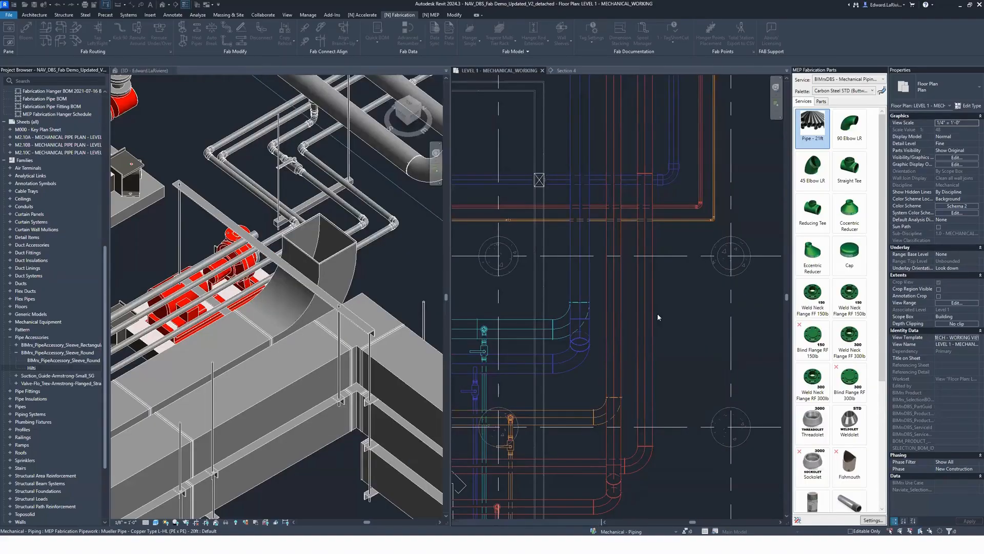
Step: Place wall sleeves on the parallel cyan and blue pipes below the first sleeve, using multiple selection
scroll(724, 353, "down", 2)
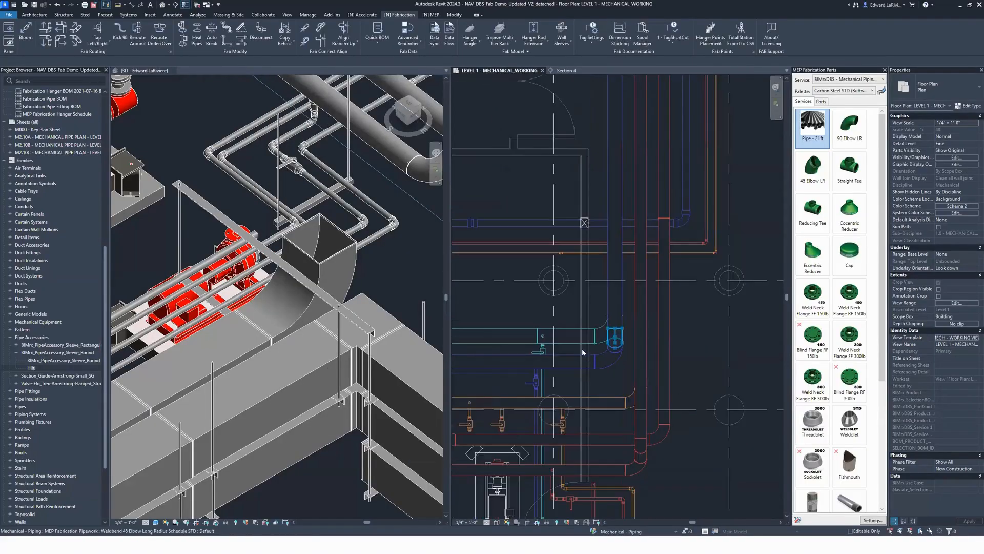
left_click(562, 32)
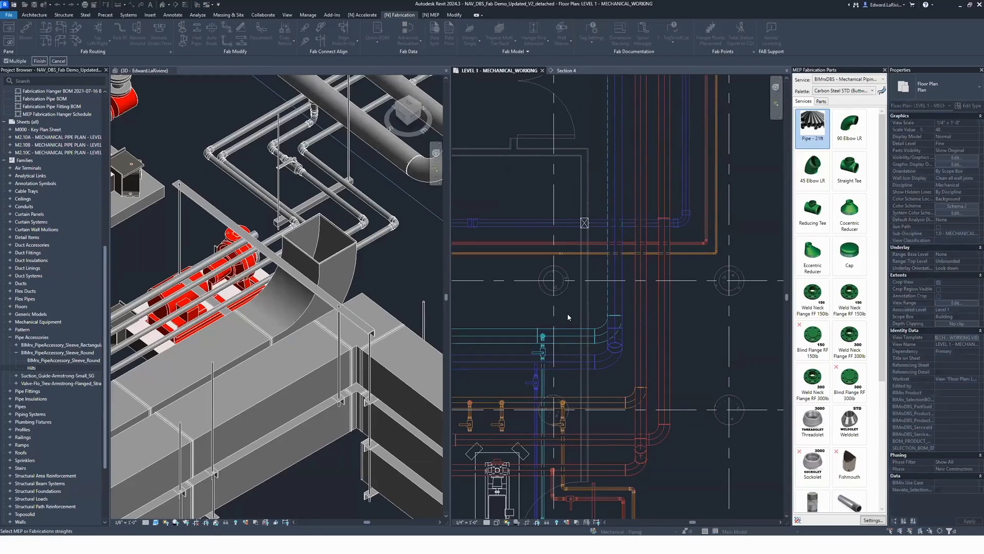
left_click(41, 62)
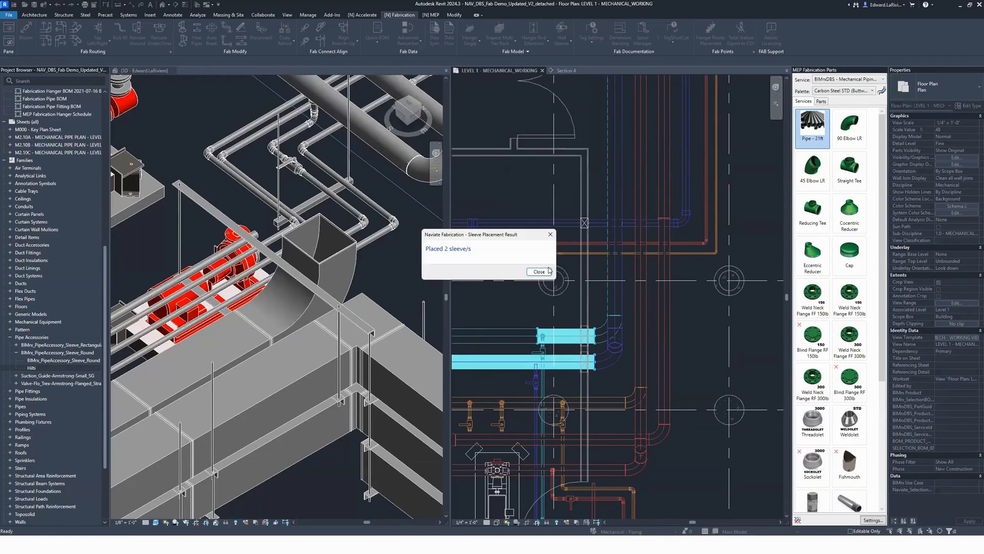
left_click(539, 272)
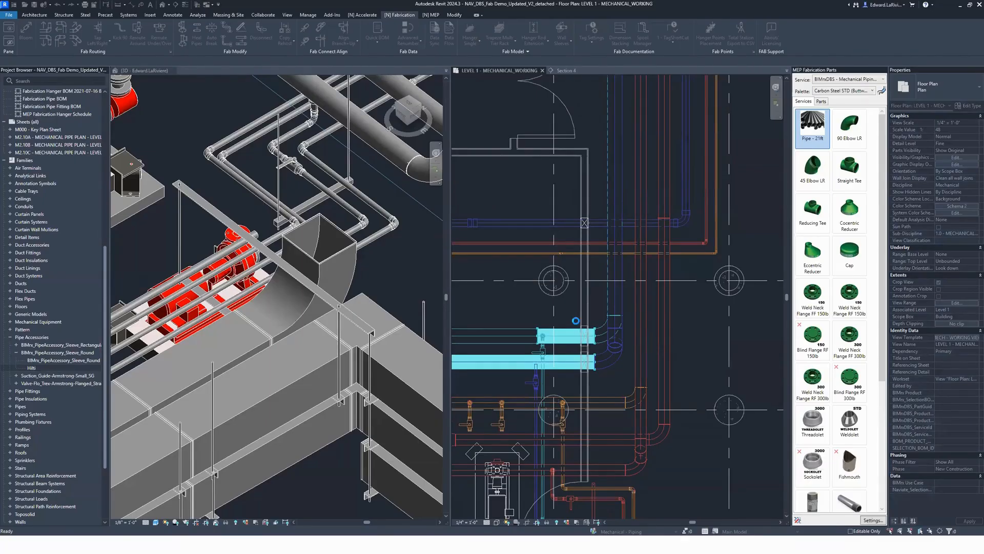
Step: Place a BlockOut sleeve where the parallel orange and red pipes cross the wall below the existing sleeves, using multiple selection
left_click(605, 386)
scroll(604, 385, "down", 1)
middle_click_drag(605, 386, 604, 331)
scroll(589, 328, "up", 2)
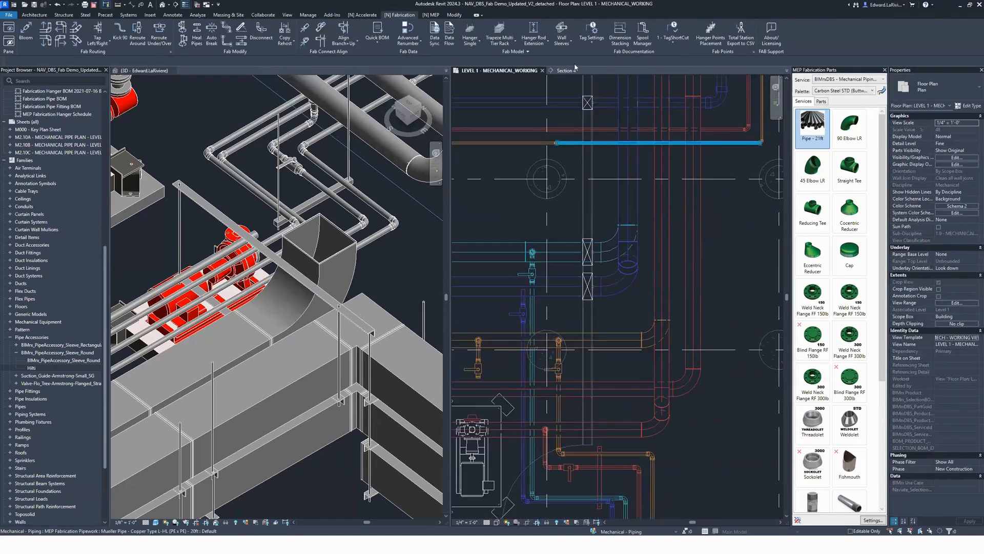
left_click(568, 44)
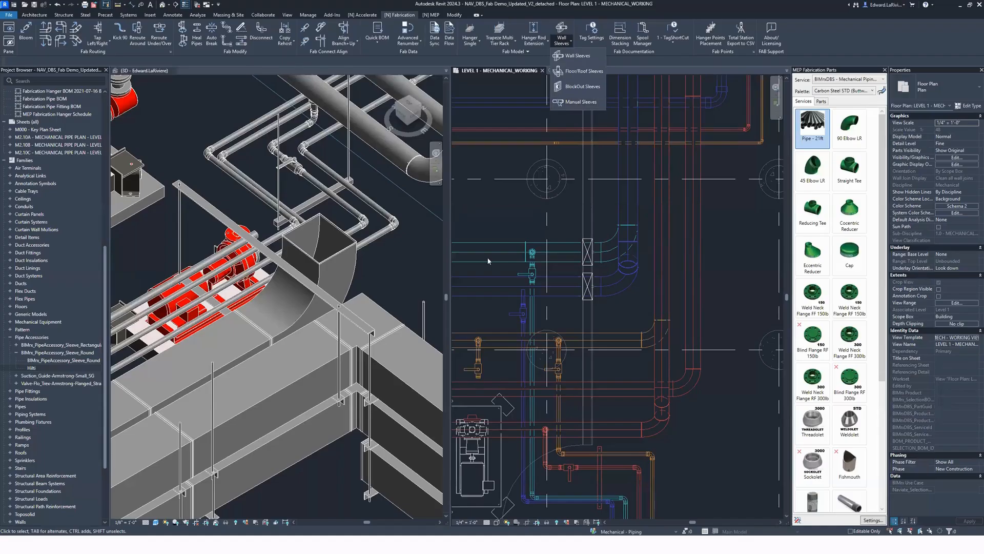
left_click(582, 87)
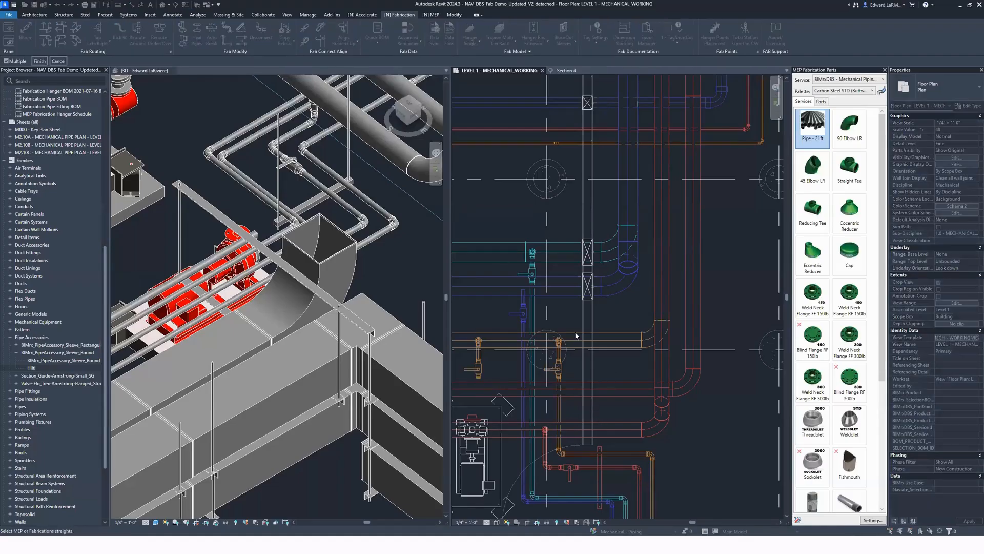
left_click(35, 61)
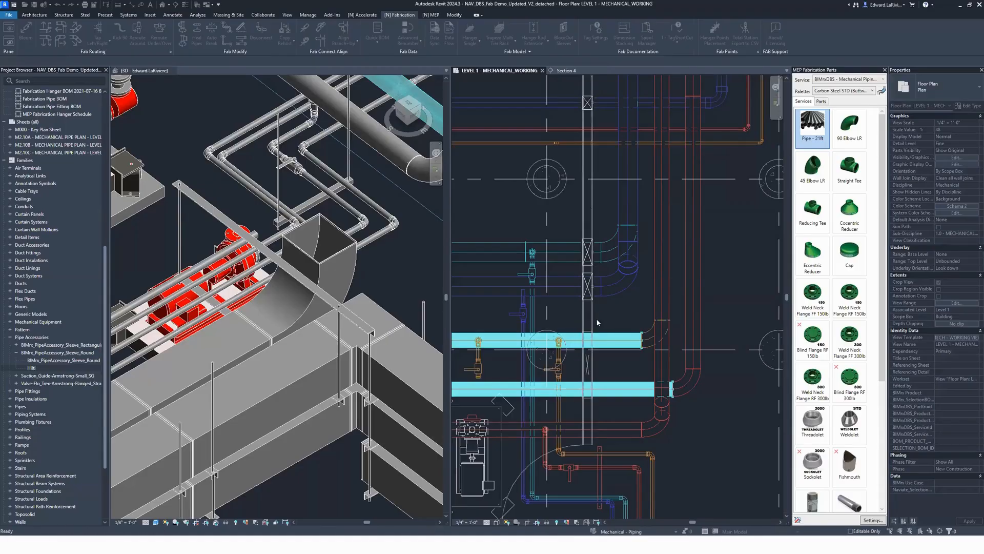
left_click(540, 271)
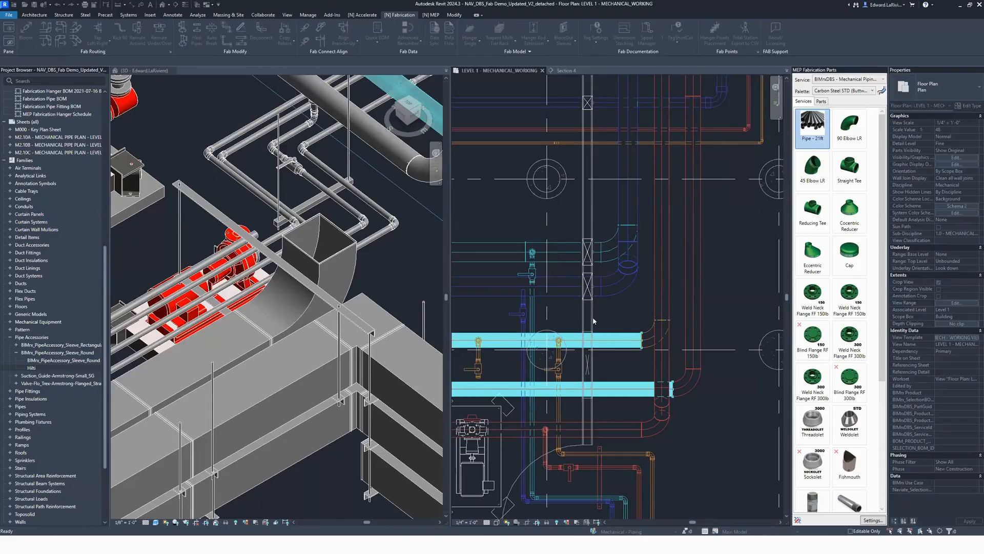
Step: Inspect the Fabrication Service, Free Size and point location properties of the round wall sleeve on the blue pipes
left_click(589, 297)
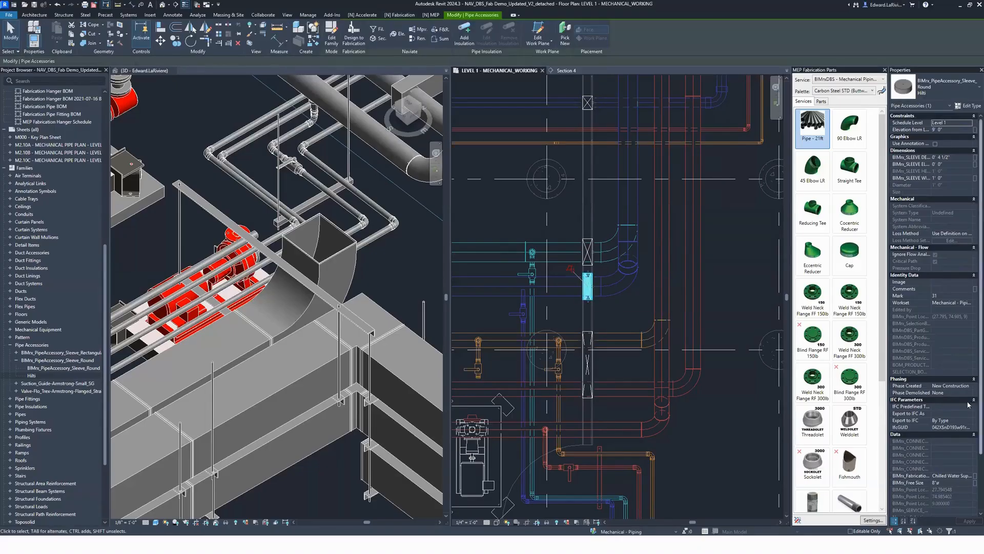
scroll(946, 450, "down", 3)
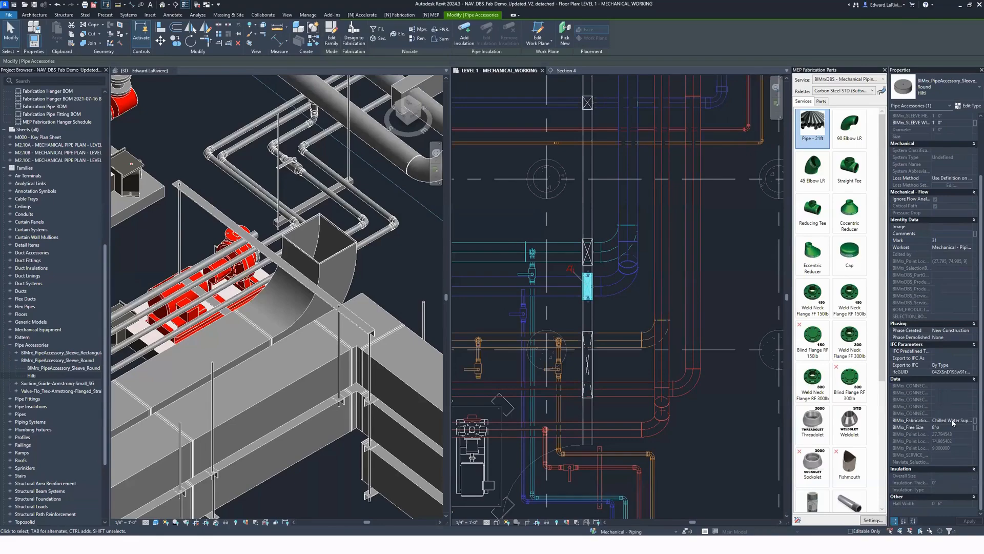
left_click(725, 281)
Step: Review the saved HANGERS setting in Advanced Renumber and close the dialog
scroll(725, 287, "down", 7)
middle_click_drag(727, 242, 677, 175)
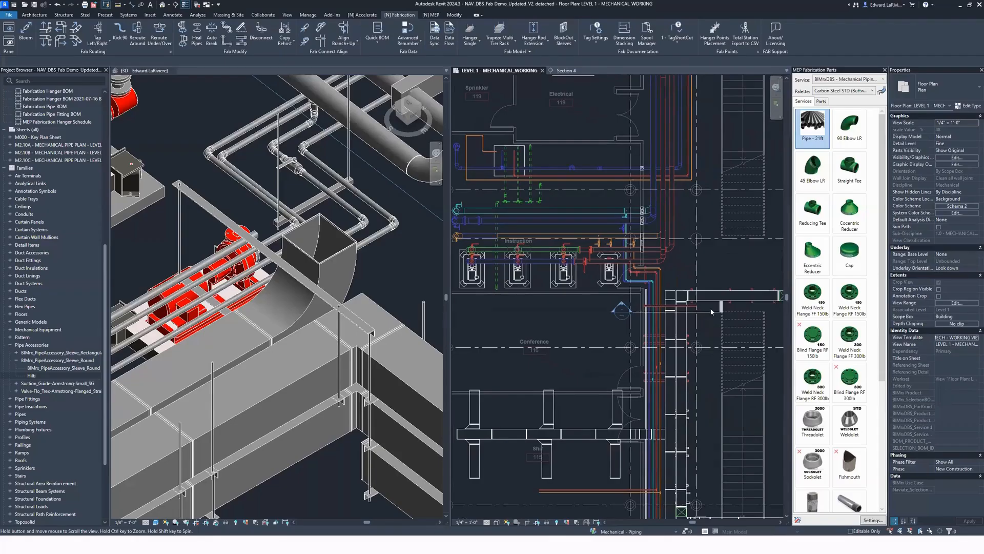
scroll(711, 311, "down", 2)
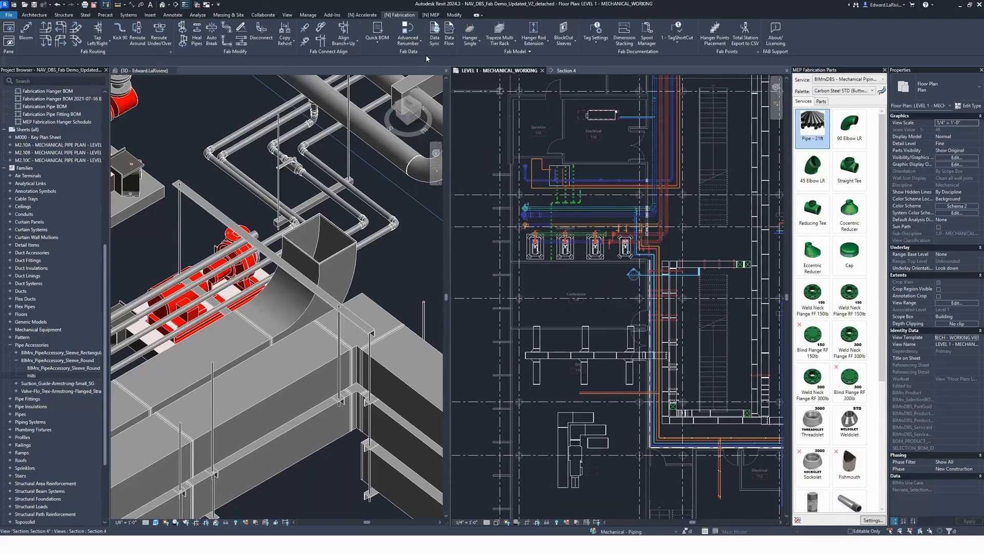
left_click(420, 39)
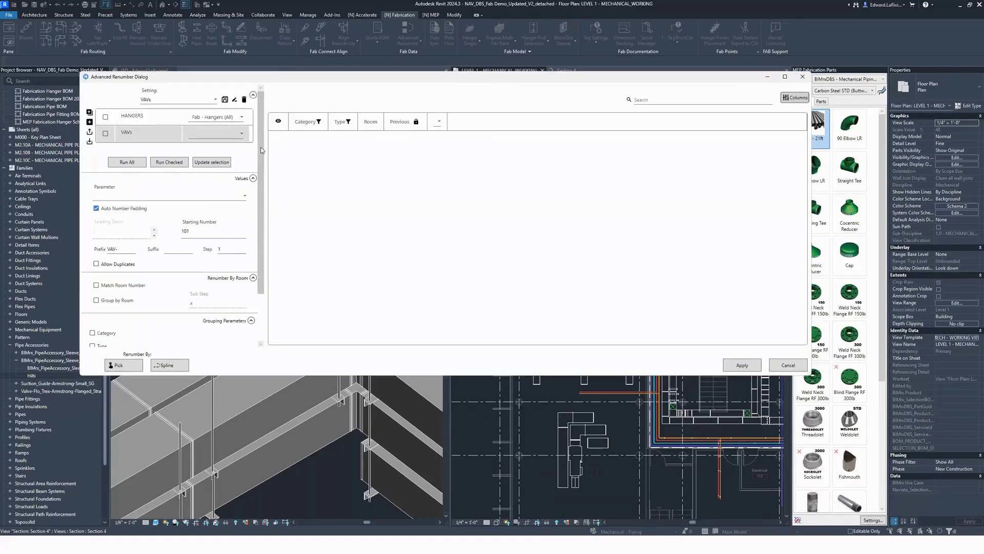
left_click(156, 122)
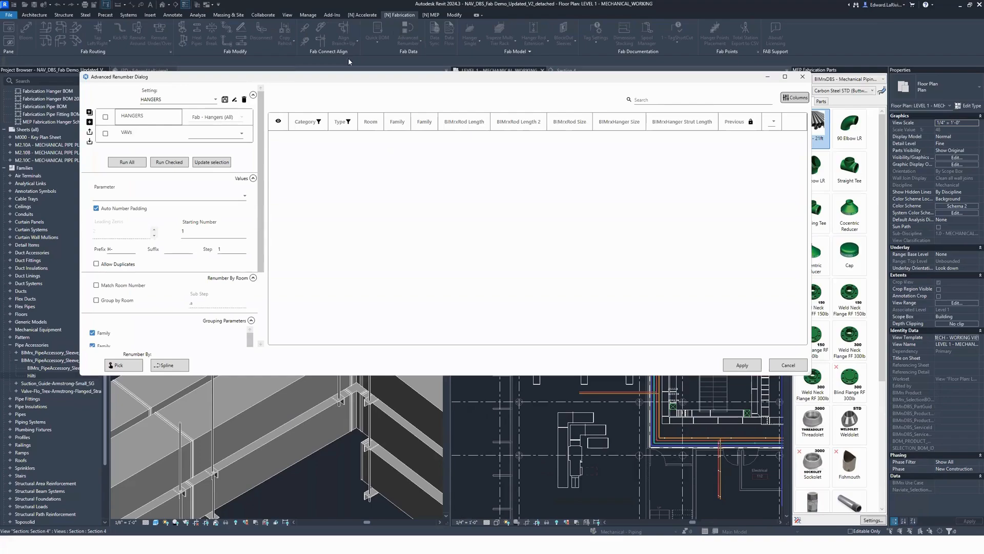
left_click(802, 76)
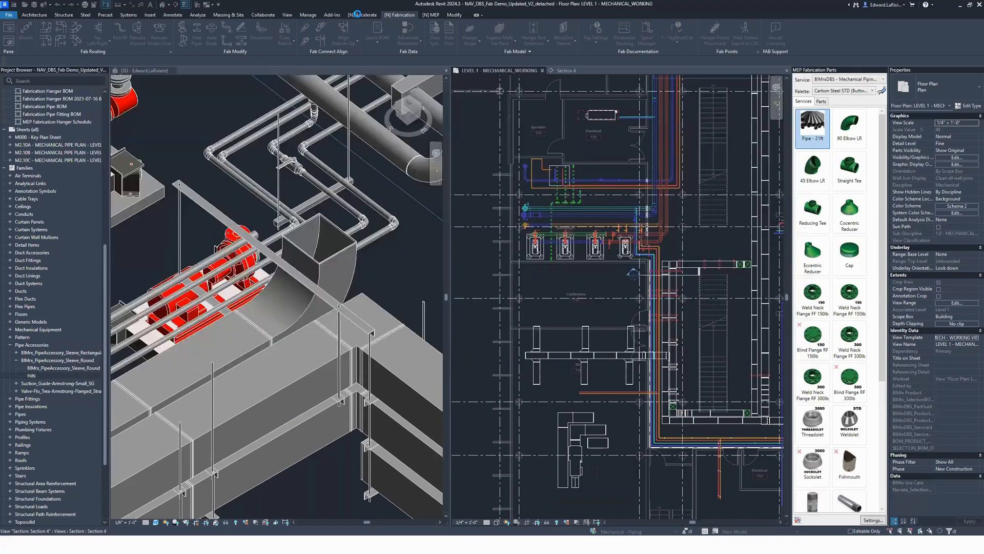
Step: In Filter Elements, choose the Mechanical Equipment category for elements in view and add Comments as a filter property
left_click(362, 15)
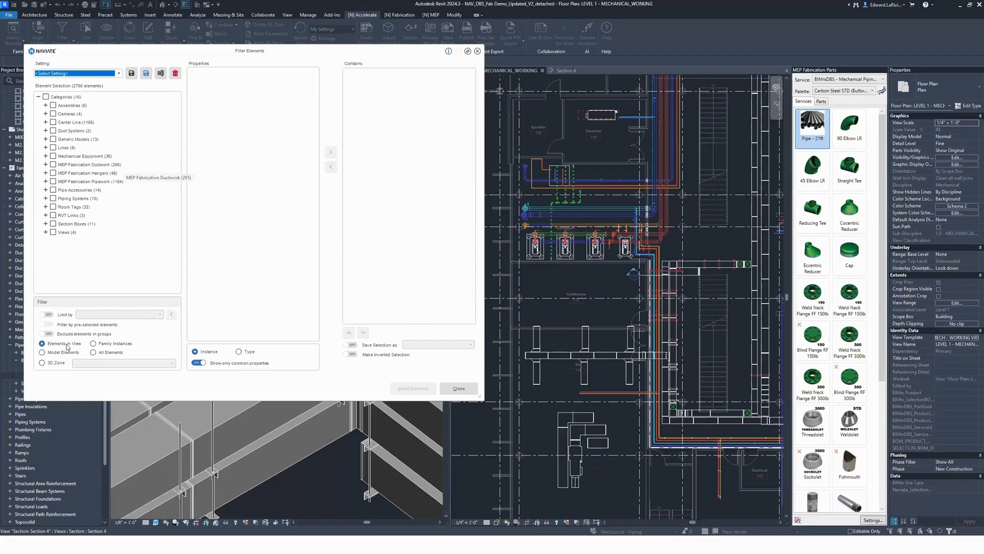
left_click(84, 156)
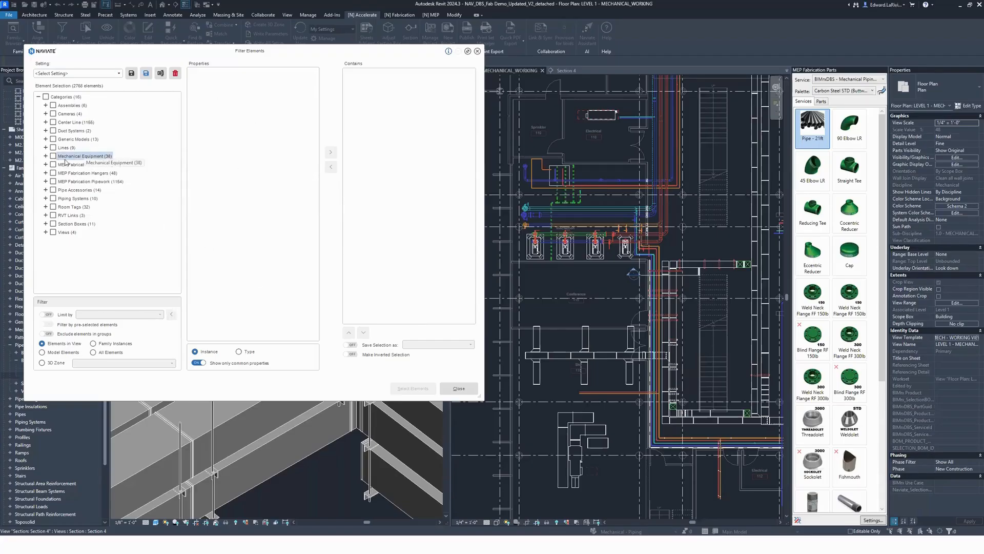
left_click(52, 156)
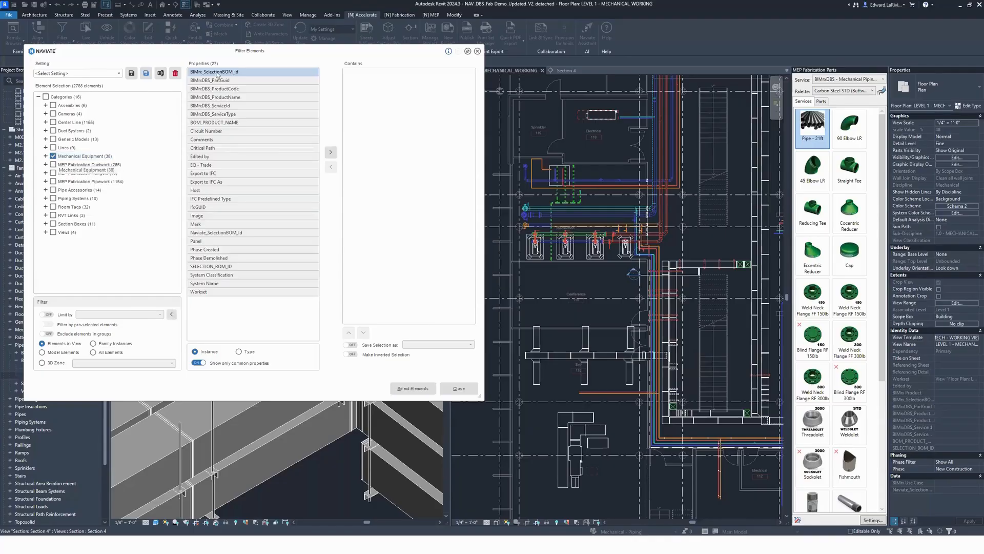
left_click(237, 140)
left_click(330, 152)
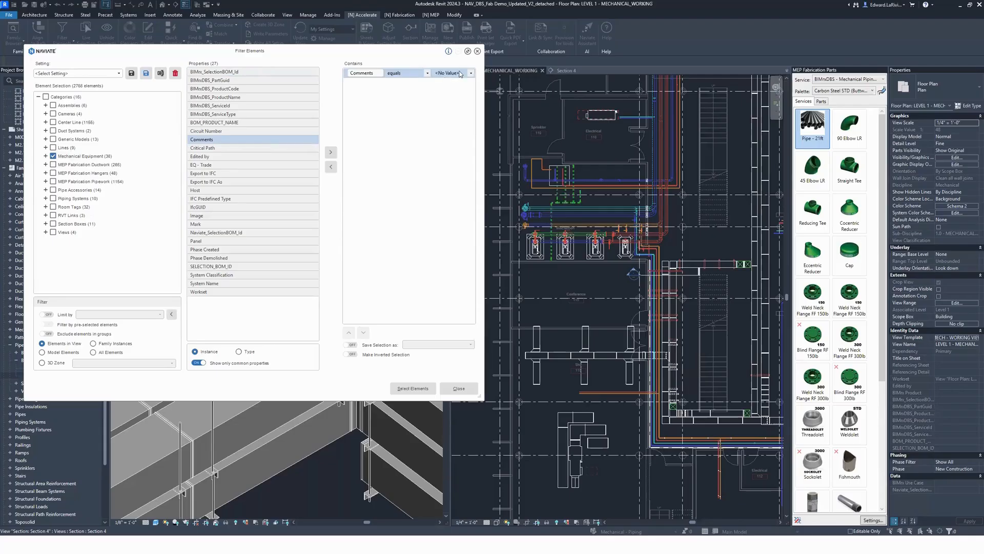
Step: Set the Comments filter value to VAV, select the matching equipment, inspect it in the floor plan and clear the selection
left_click(426, 73)
left_click(396, 123)
left_click(451, 73)
type("VAV")
left_click(420, 387)
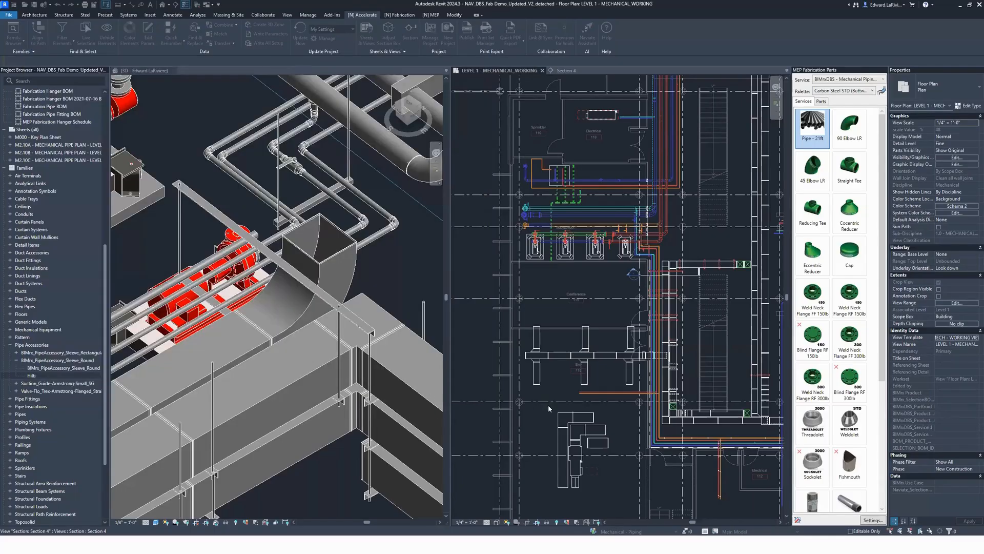
scroll(692, 421, "down", 3)
middle_click_drag(661, 400, 488, 311)
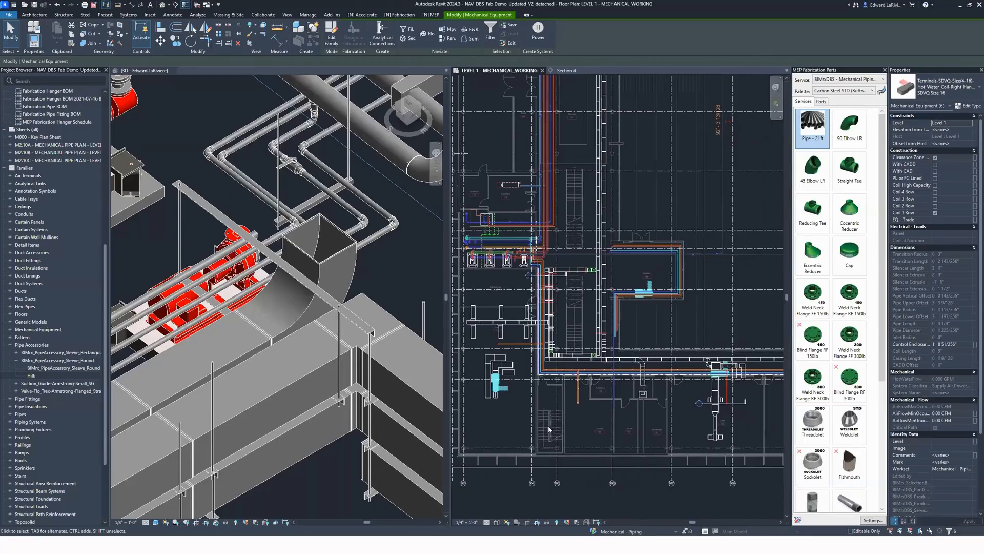
left_click(522, 410)
Step: Load the Fab - Hangers (All) elements into Advanced Renumber with the HANGERS setting and widen the dialog to show all columns
scroll(505, 384, "up", 4)
middle_click_drag(505, 384, 543, 420)
middle_click_drag(605, 372, 600, 368)
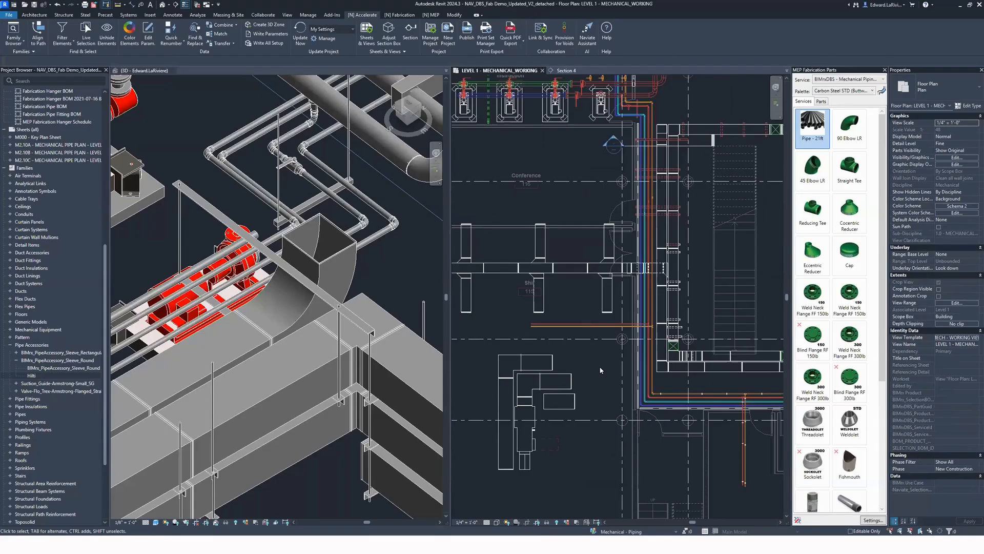
left_click(400, 15)
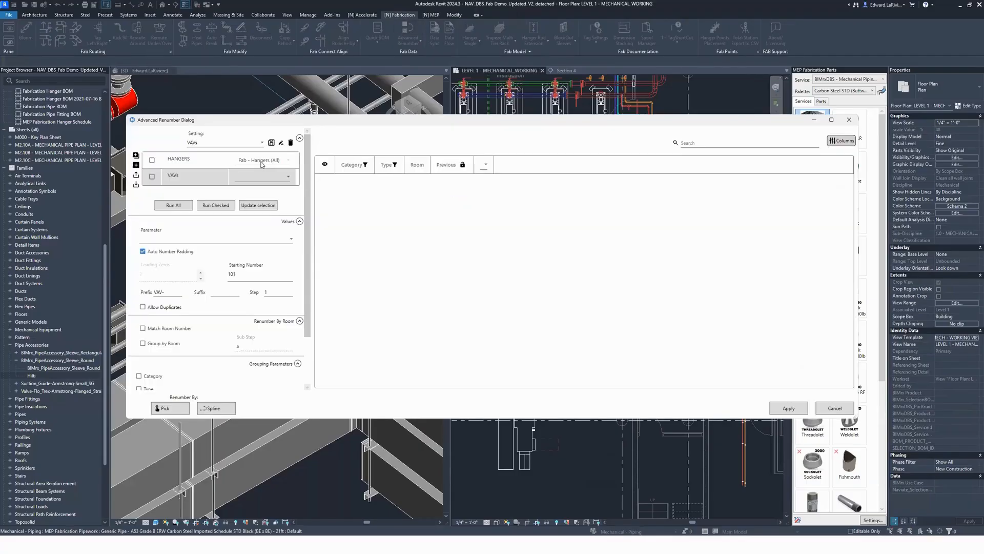
left_click(167, 163)
left_click(259, 205)
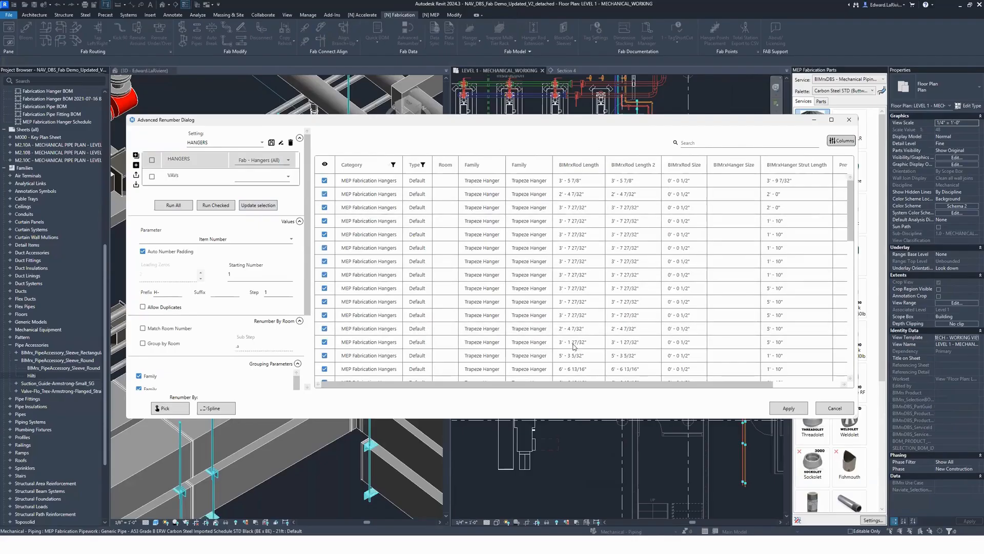
left_click_drag(470, 118, 386, 52)
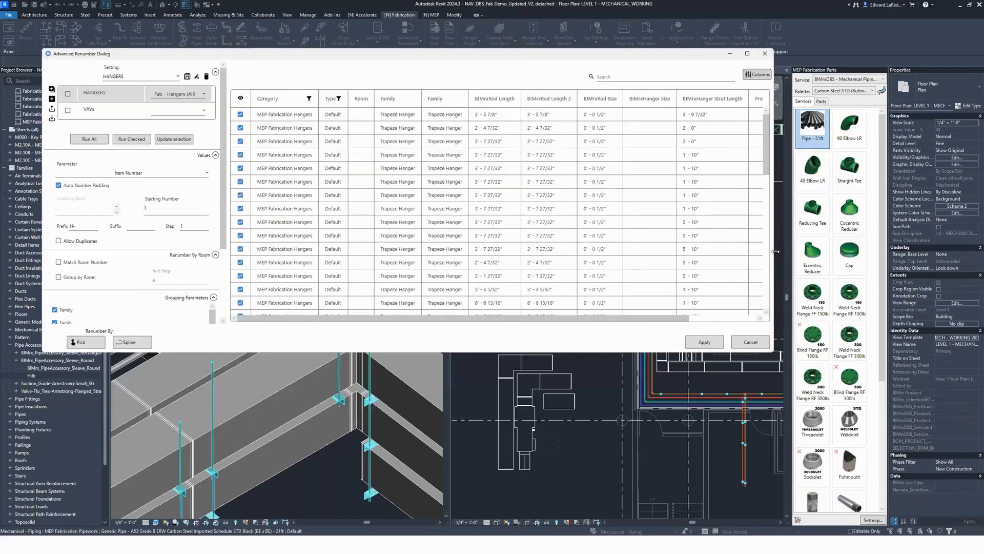
left_click_drag(774, 249, 920, 249)
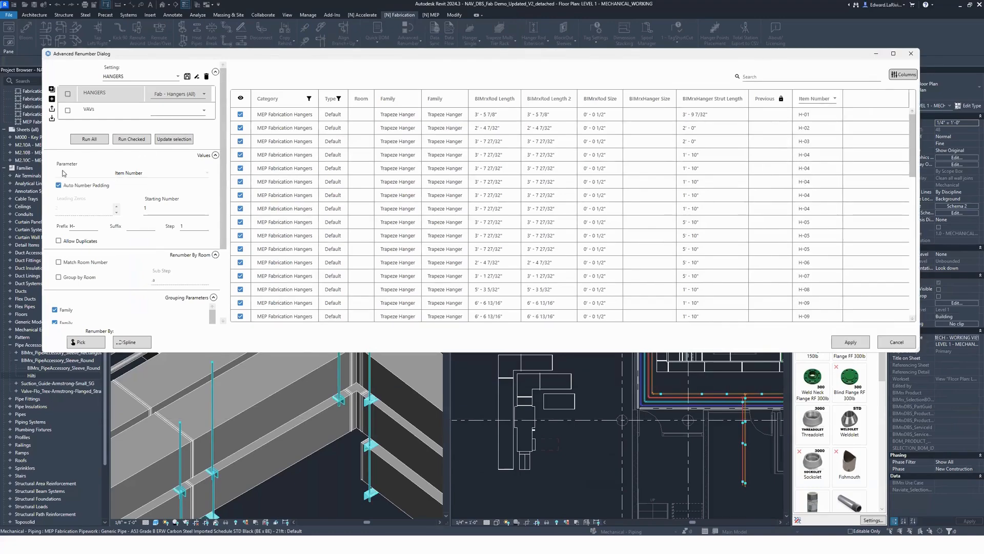
Step: Check the grouping parameters and apply the hanger renumbering to Item Number with prefix H-, starting number 1 and step 1
left_click(134, 175)
left_click(217, 188)
scroll(153, 194, "down", 2)
scroll(154, 195, "down", 3)
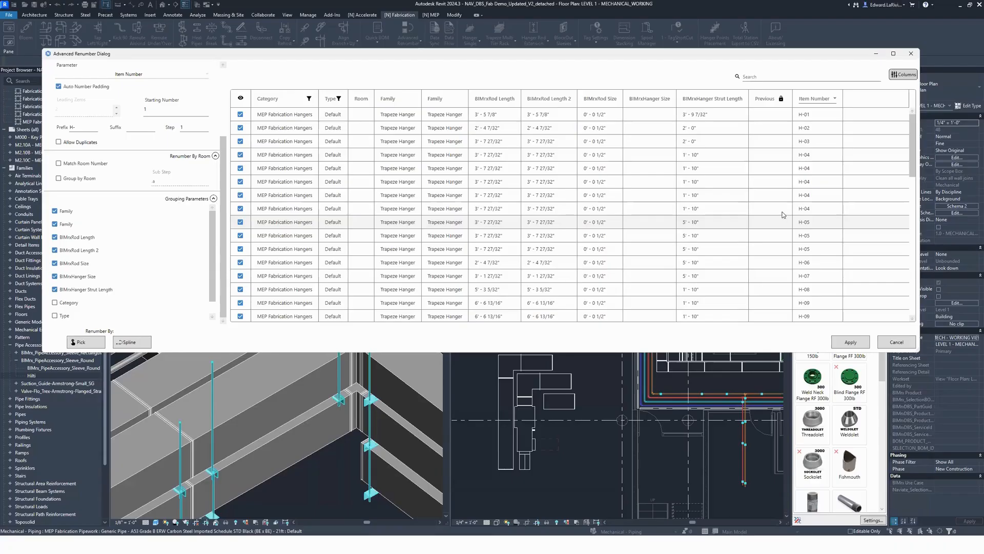
scroll(223, 217, "up", 4)
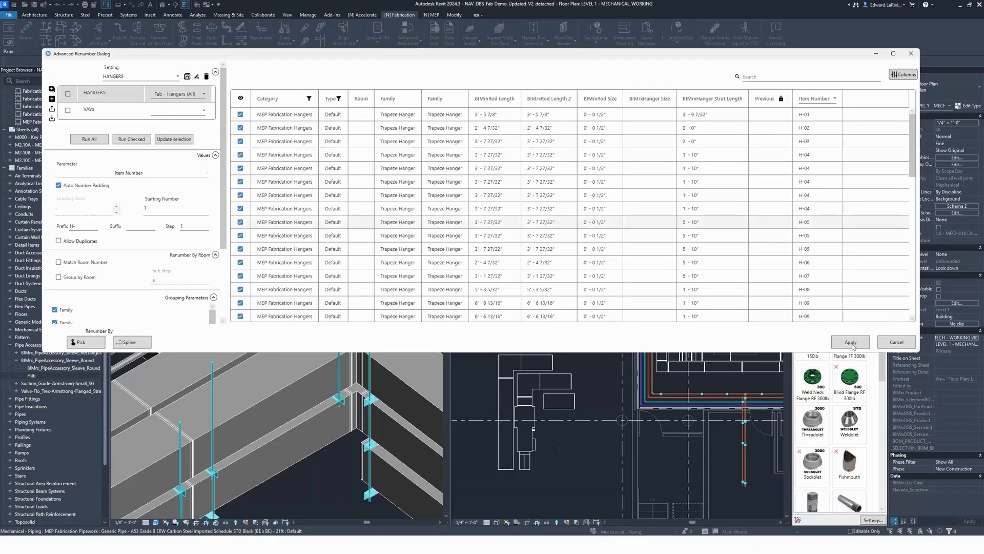
left_click(852, 344)
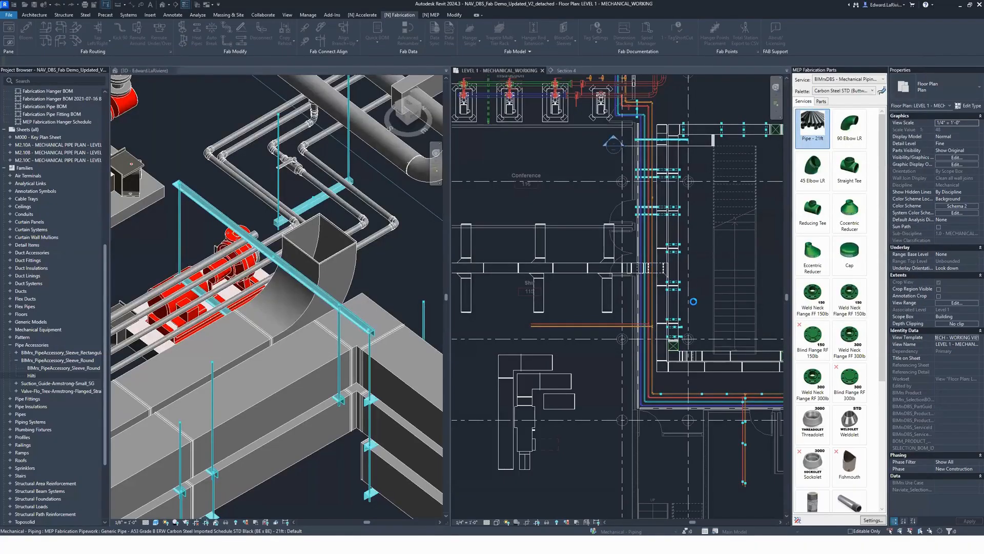
left_click(702, 279)
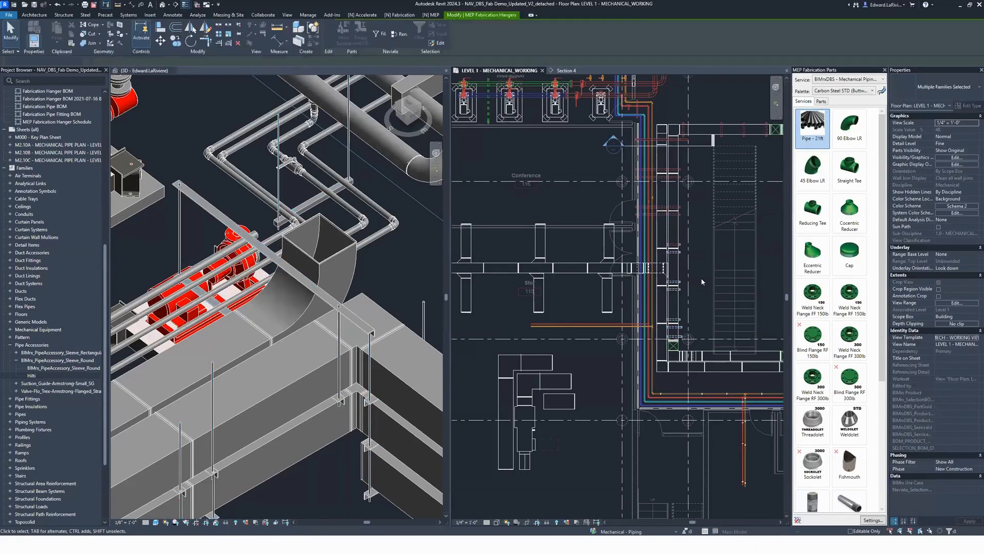
Step: Review the BOM types, Naviate filters and schedule view templates in BOM Options, including FAB Hangers, and accept the dialog
scroll(701, 279, "down", 2)
middle_click_drag(701, 279, 689, 315)
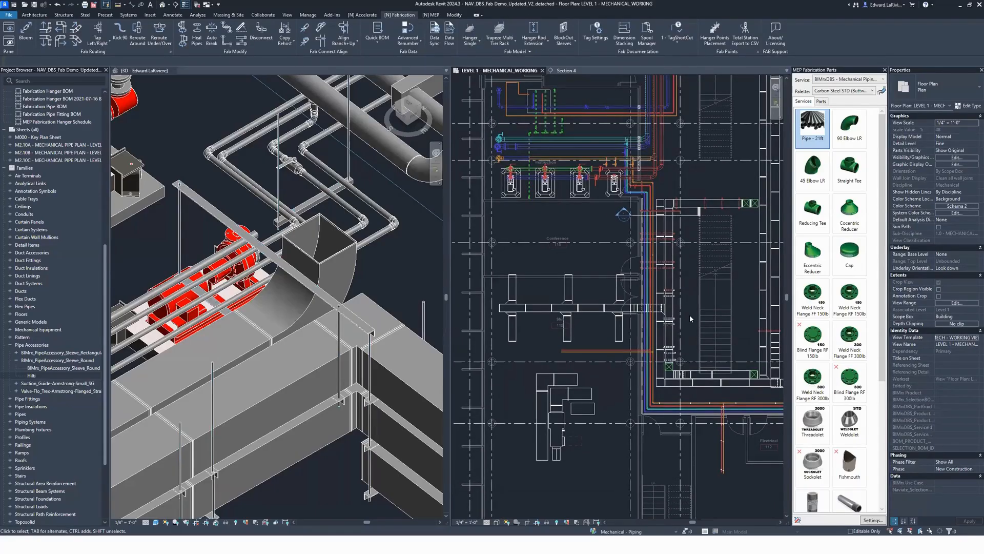
left_click(375, 41)
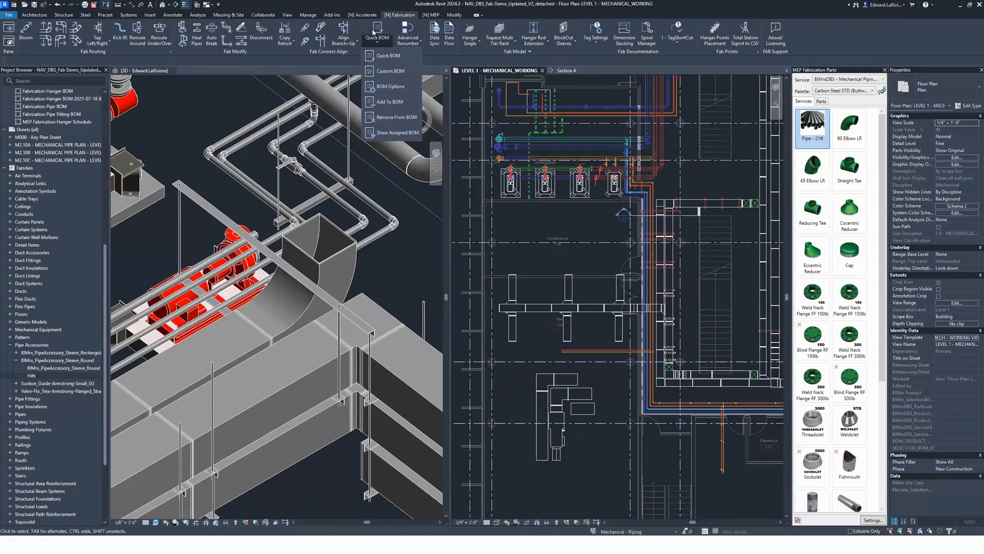
left_click(369, 29)
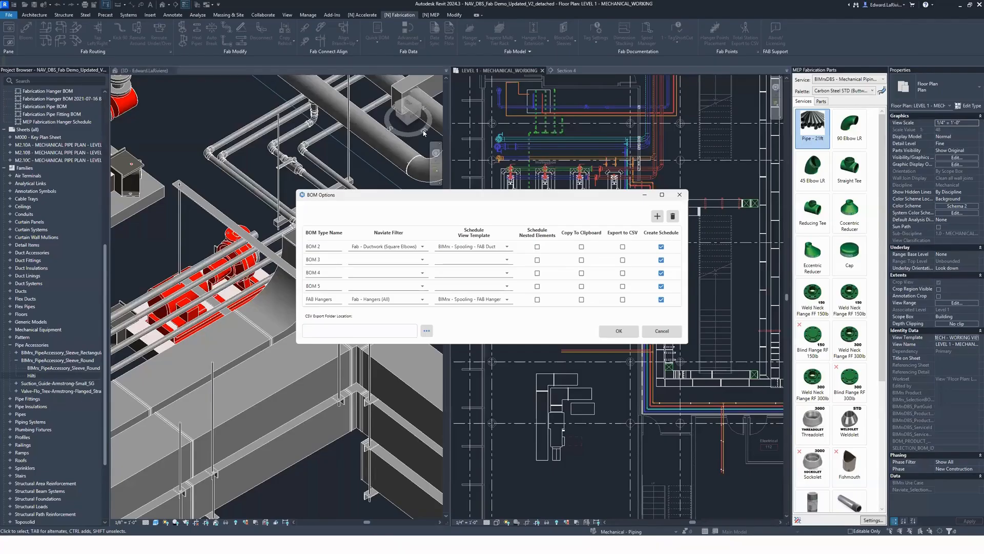
left_click_drag(450, 199, 333, 189)
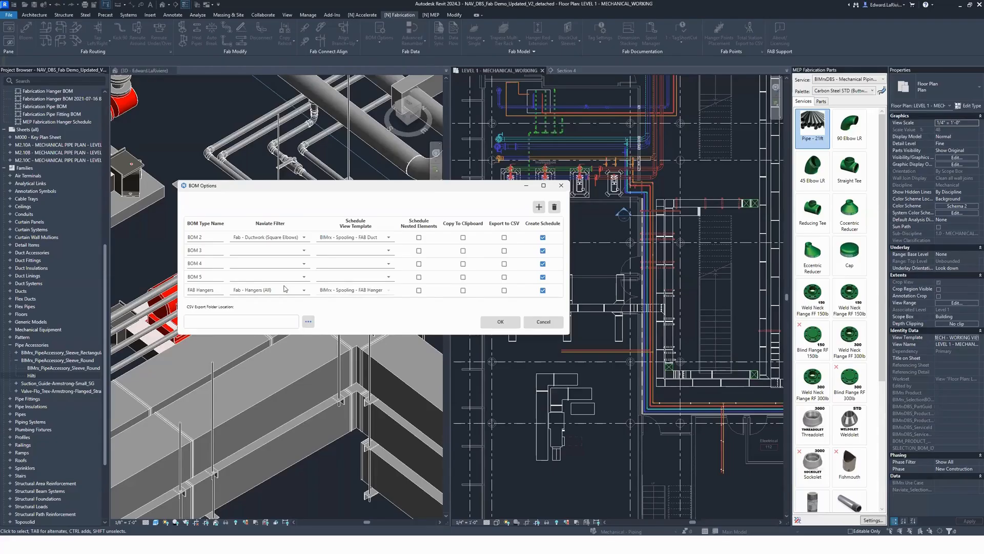
left_click(500, 321)
Step: Create a Quick BOM with the FAB Hangers option from the ductwork, piping and hangers around the Conference area in the Level 1 plan
left_click(380, 45)
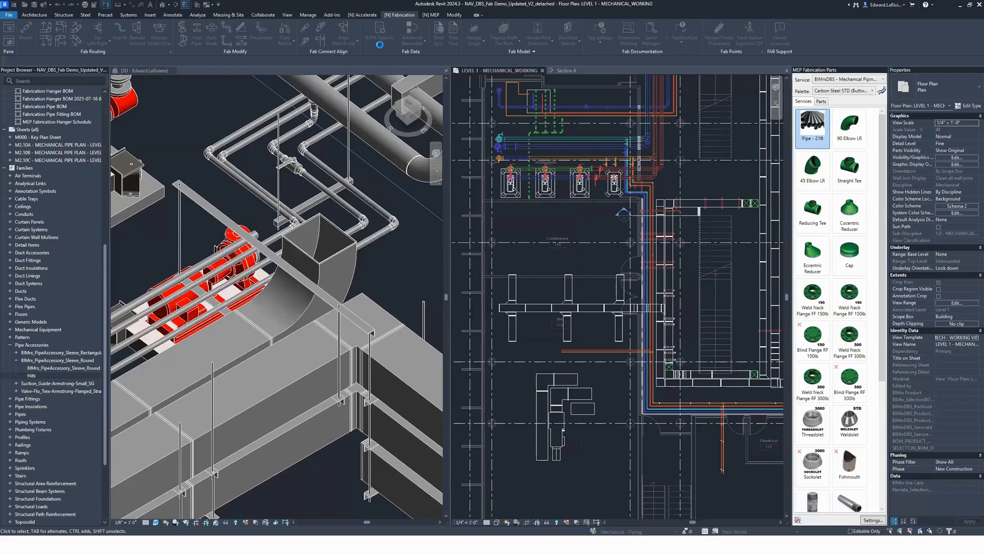
left_click(380, 41)
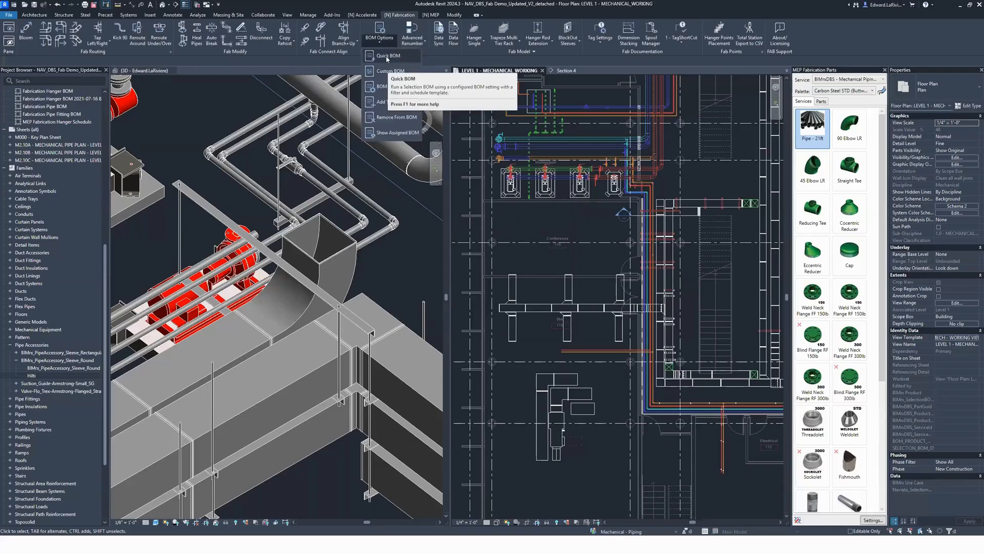
left_click(387, 56)
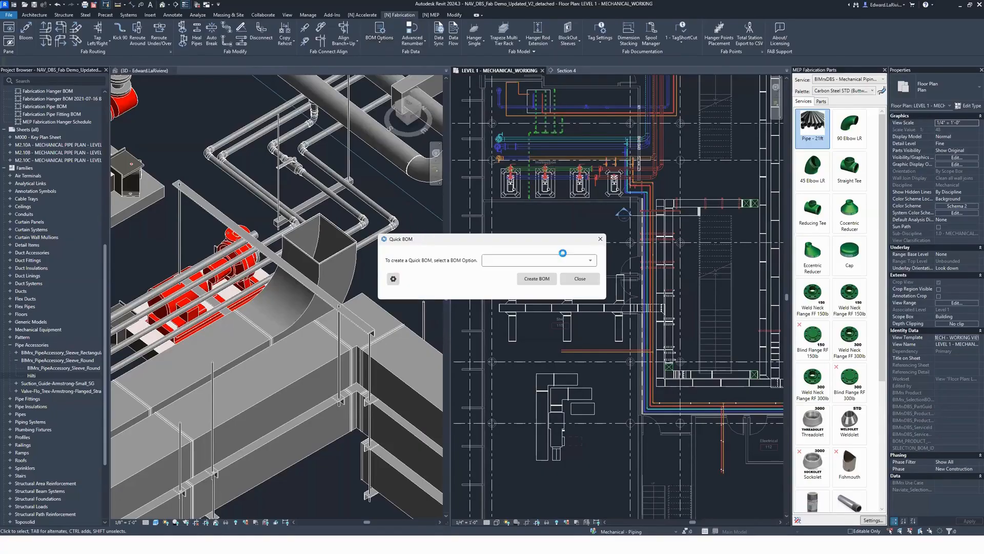
left_click(544, 261)
left_click(513, 322)
left_click_drag(539, 242, 375, 157)
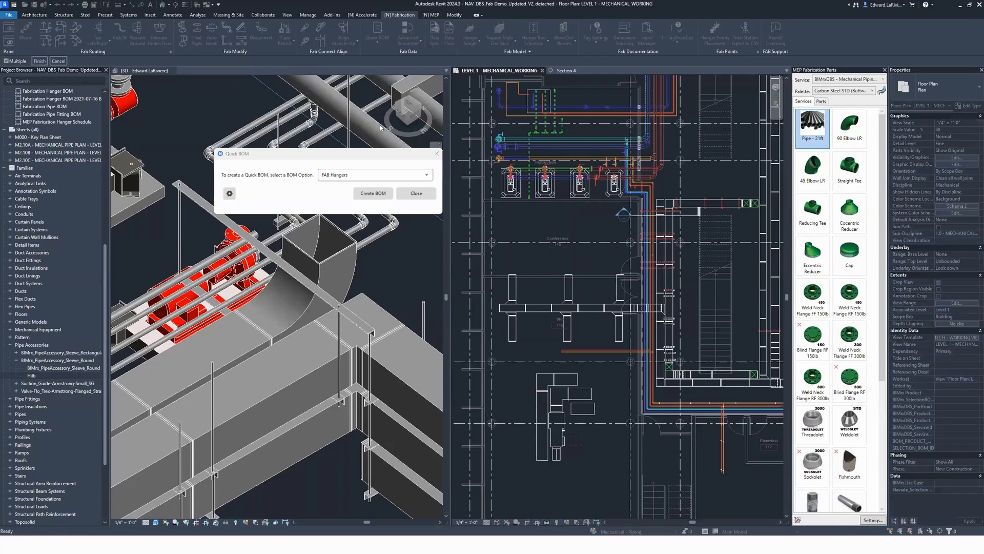
left_click_drag(466, 126, 739, 425)
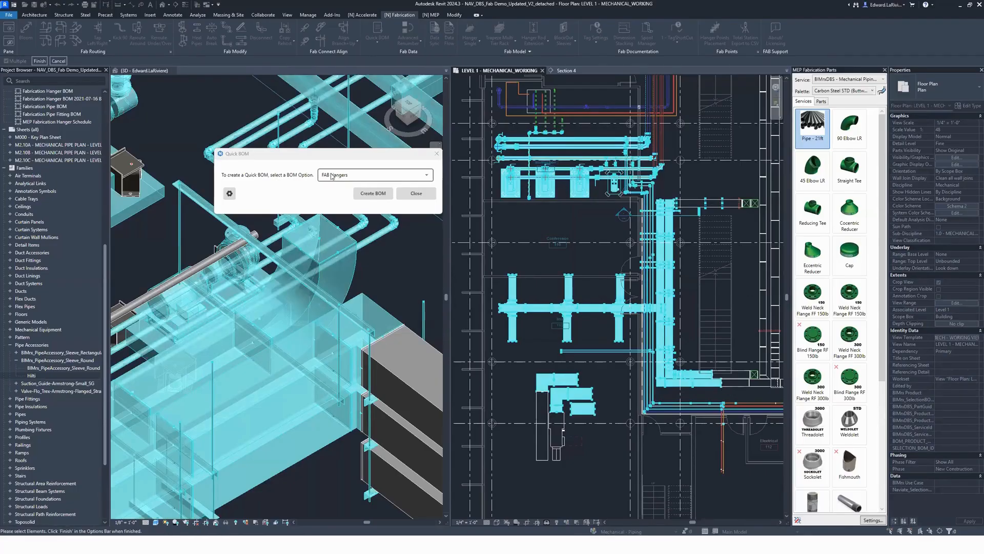
left_click(369, 195)
left_click(46, 62)
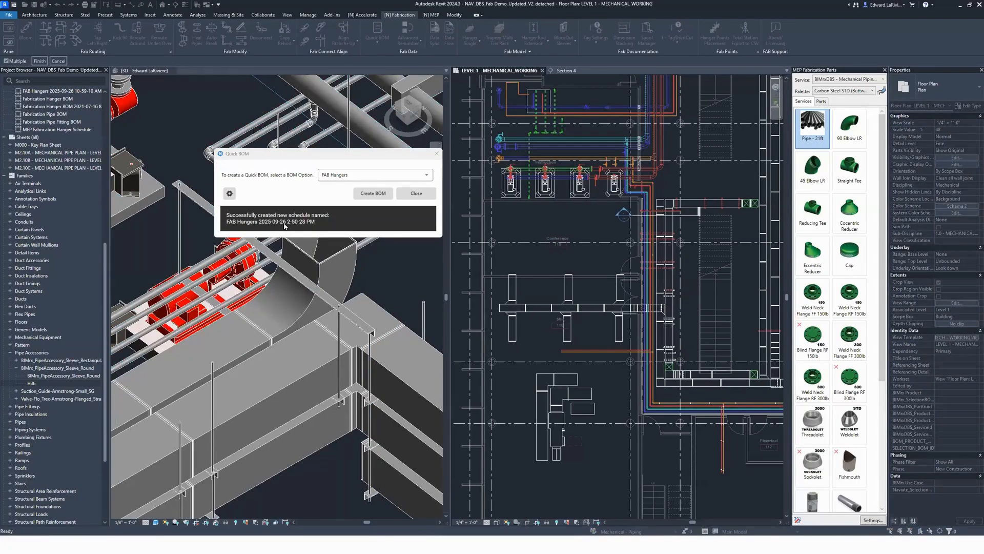
scroll(72, 202, "up", 10)
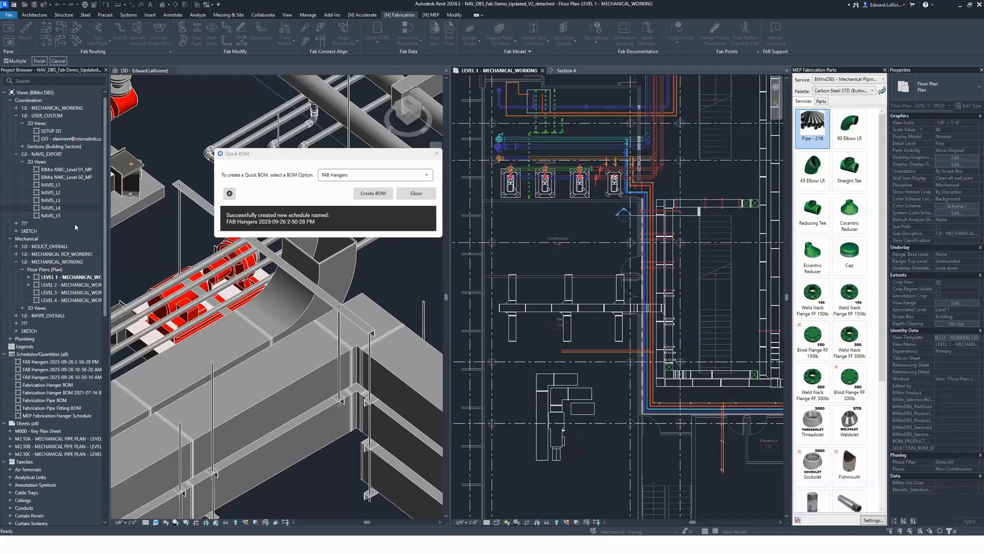
left_click(67, 376)
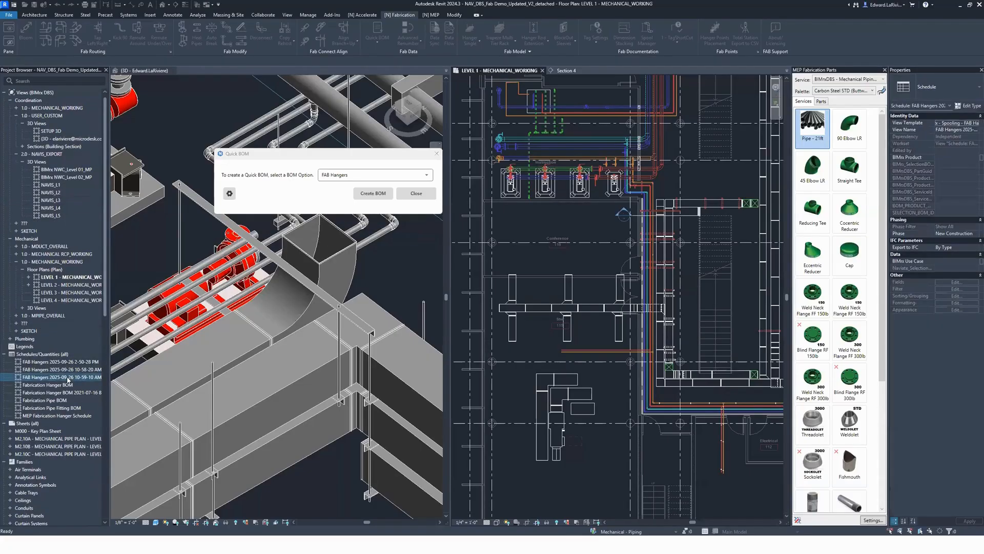
double_click(66, 376)
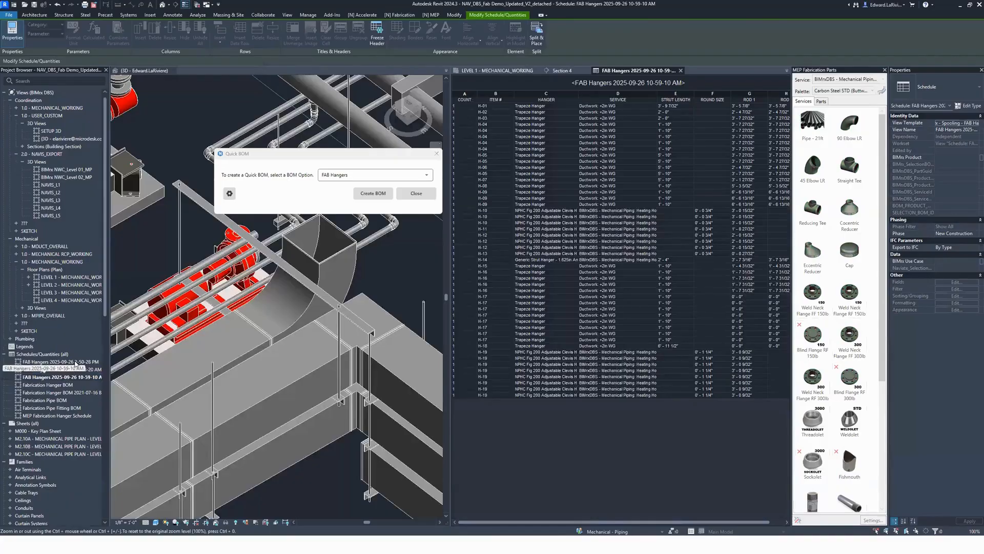
double_click(76, 362)
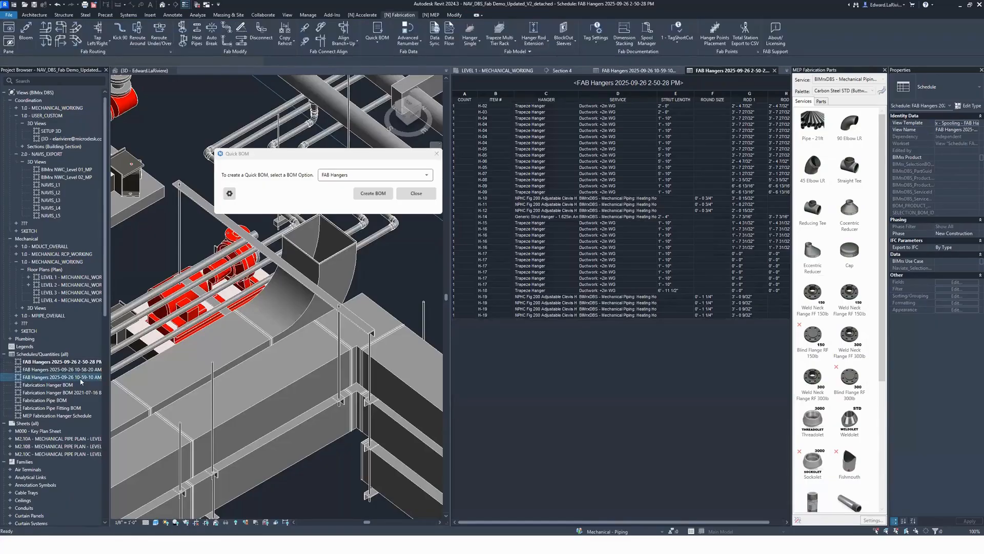
double_click(81, 377)
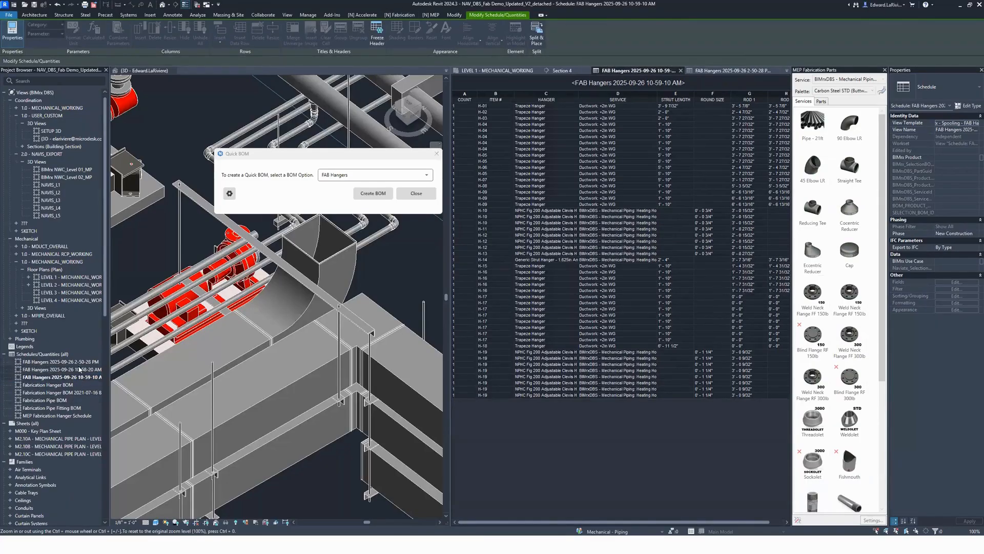
double_click(77, 362)
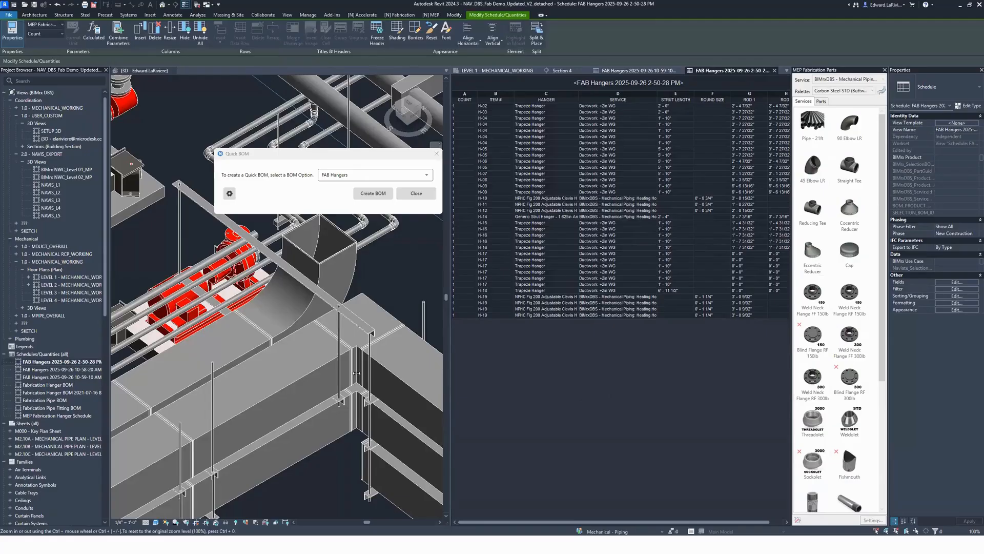
left_click_drag(357, 372, 353, 373)
left_click_drag(381, 160, 486, 353)
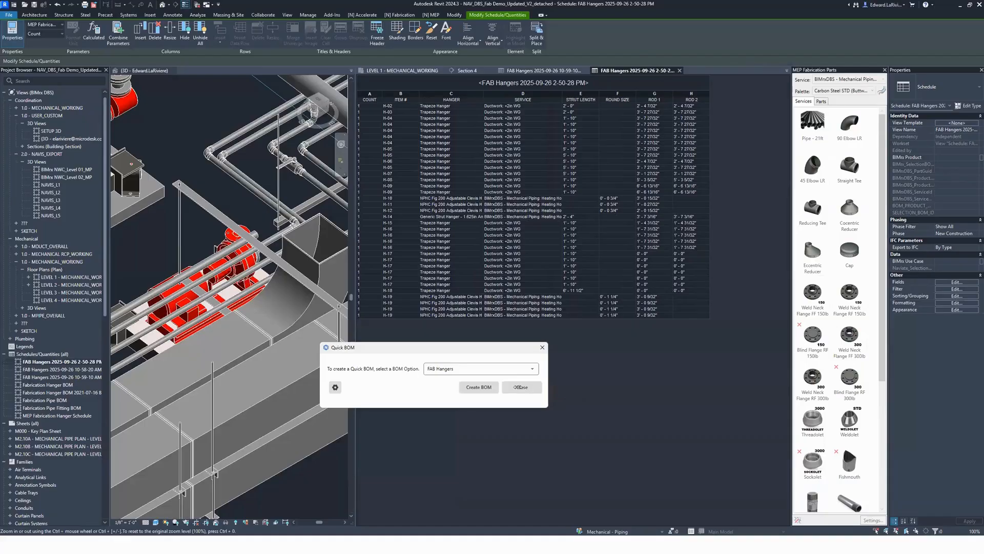
Step: Return to the Level 1 mechanical plan, check a trapeze hanger's Naviate_SelectionBOM_Id property and clear the selection
left_click_drag(401, 344, 159, 246)
left_click(402, 70)
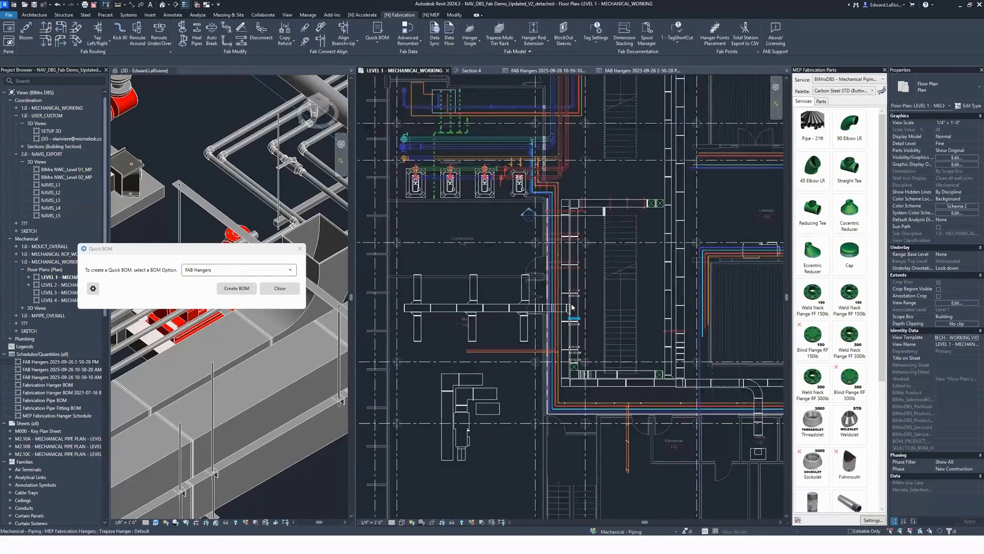
scroll(590, 308, "up", 5)
left_click(591, 290)
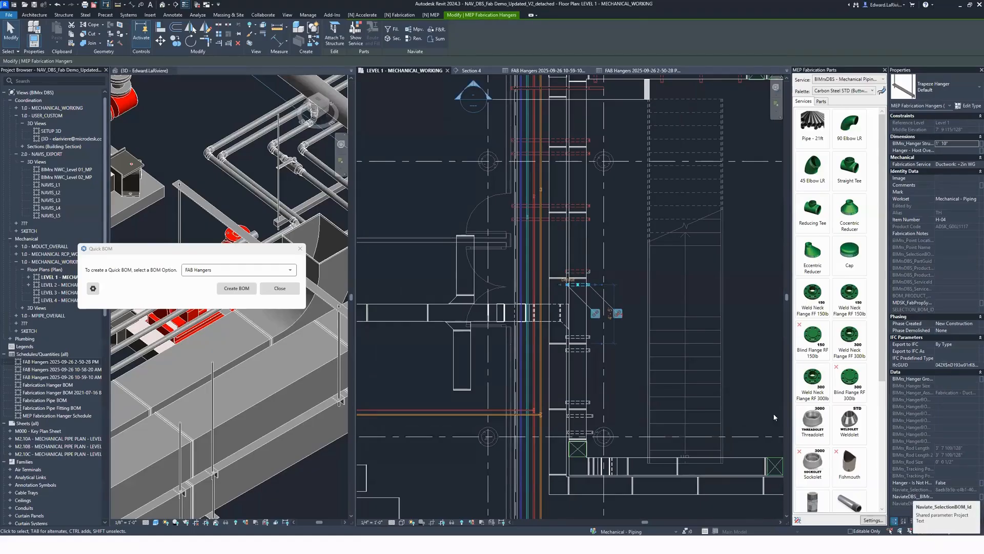
left_click(680, 325)
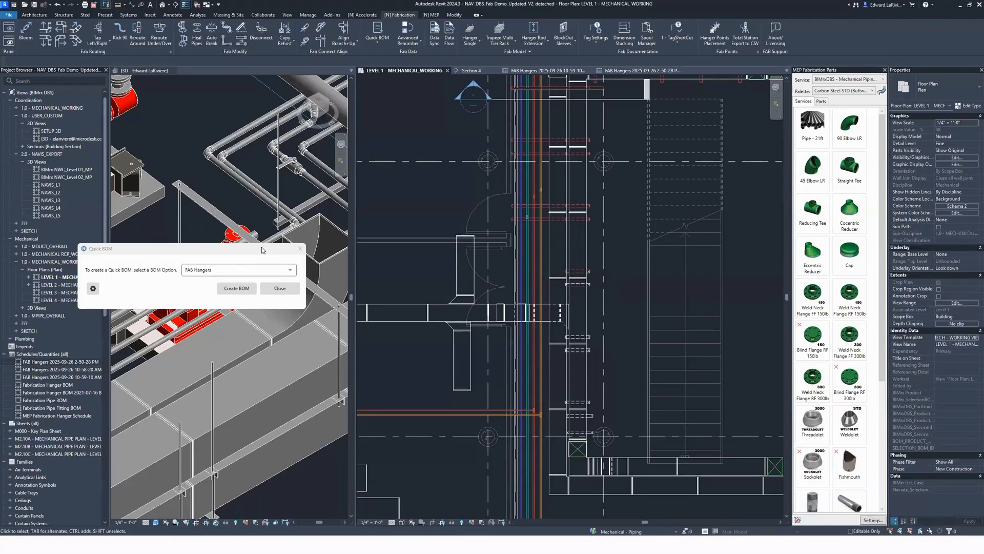
Step: Try to create another FAB Hangers Quick BOM from the vertical duct run and hangers beside the stair in the Level 1 plan
left_click_drag(264, 249, 333, 204)
scroll(709, 241, "down", 2)
scroll(717, 272, "down", 1)
middle_click_drag(717, 271, 737, 368)
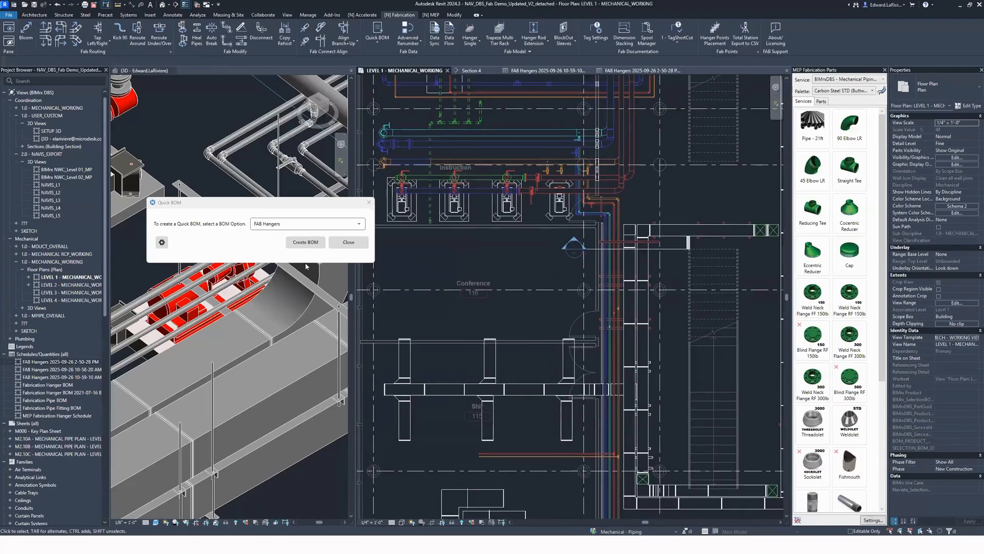
left_click(311, 244)
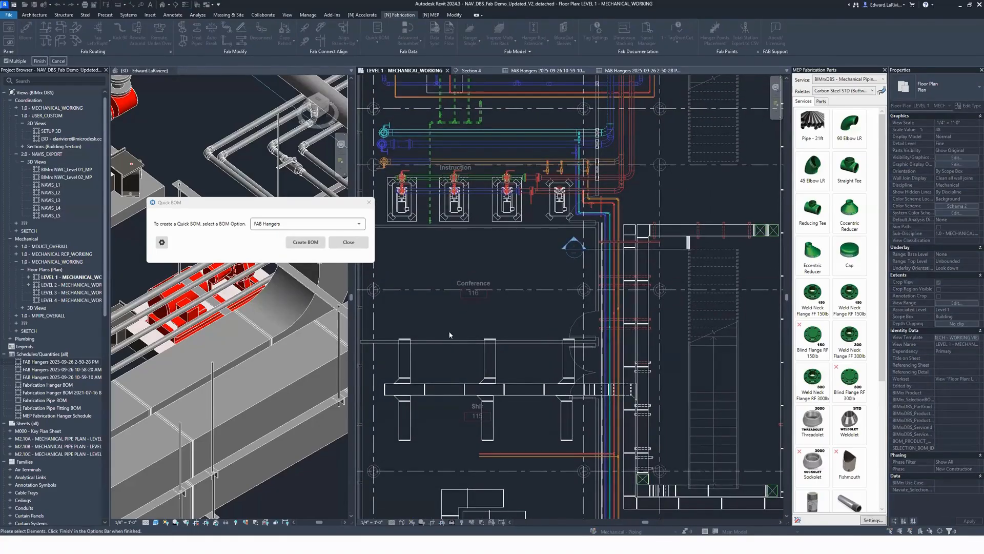
left_click_drag(704, 232, 452, 329)
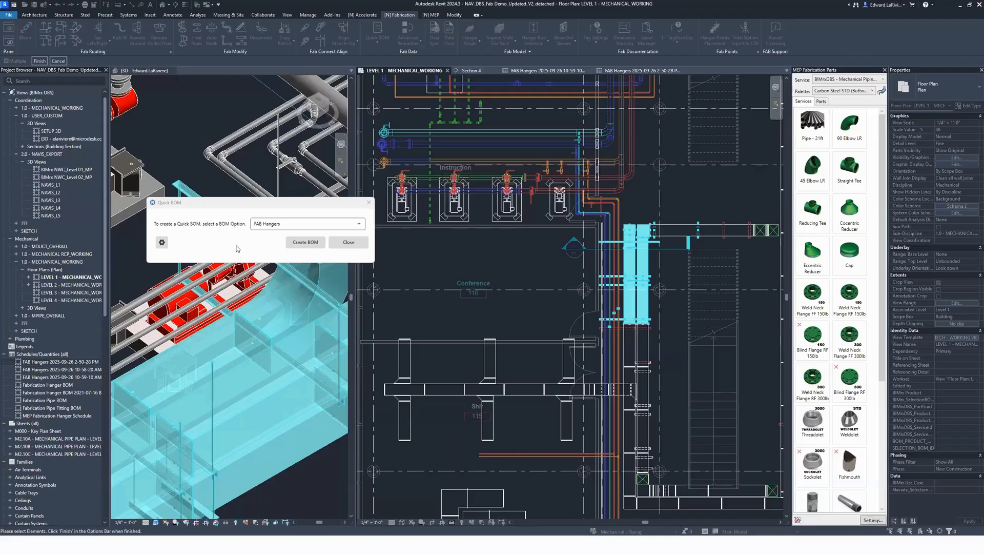
left_click(302, 244)
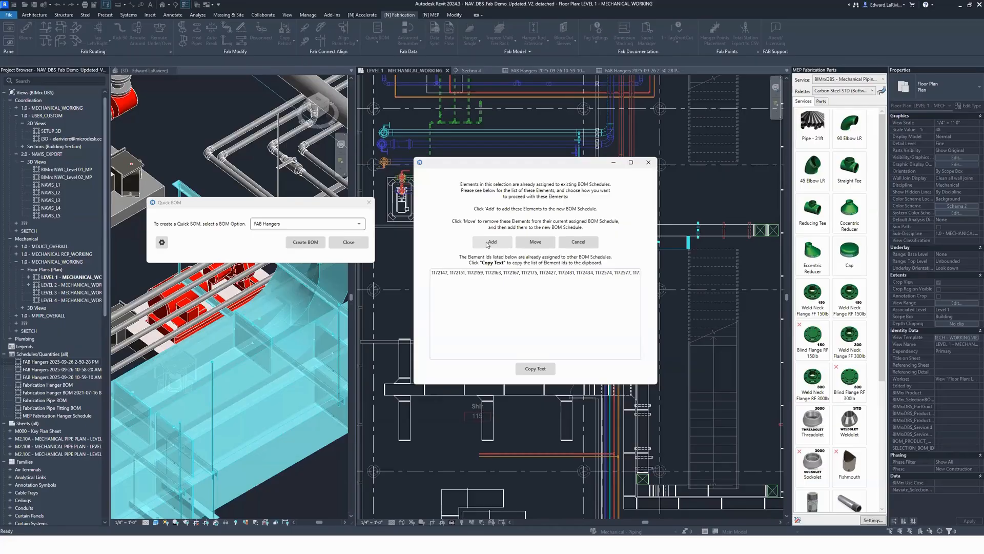
left_click(575, 245)
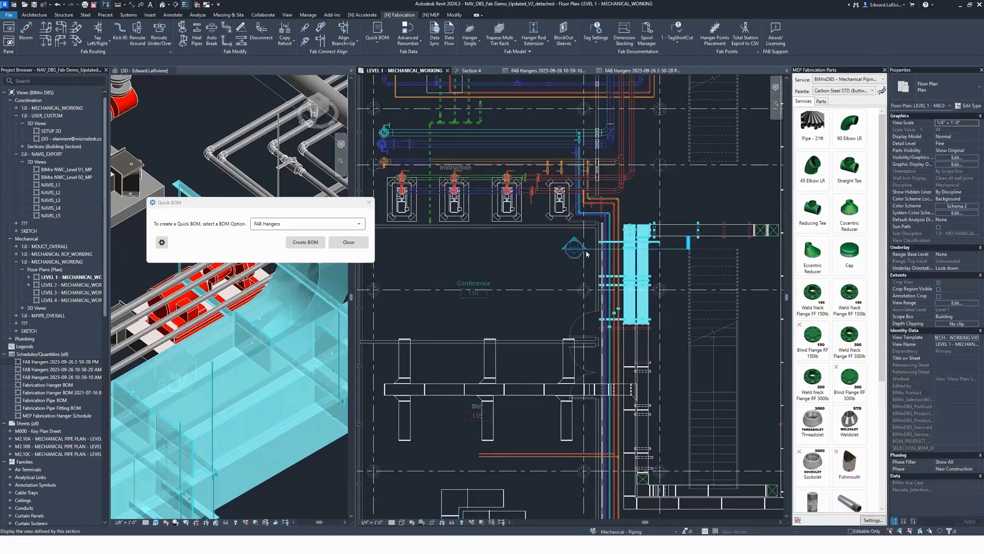